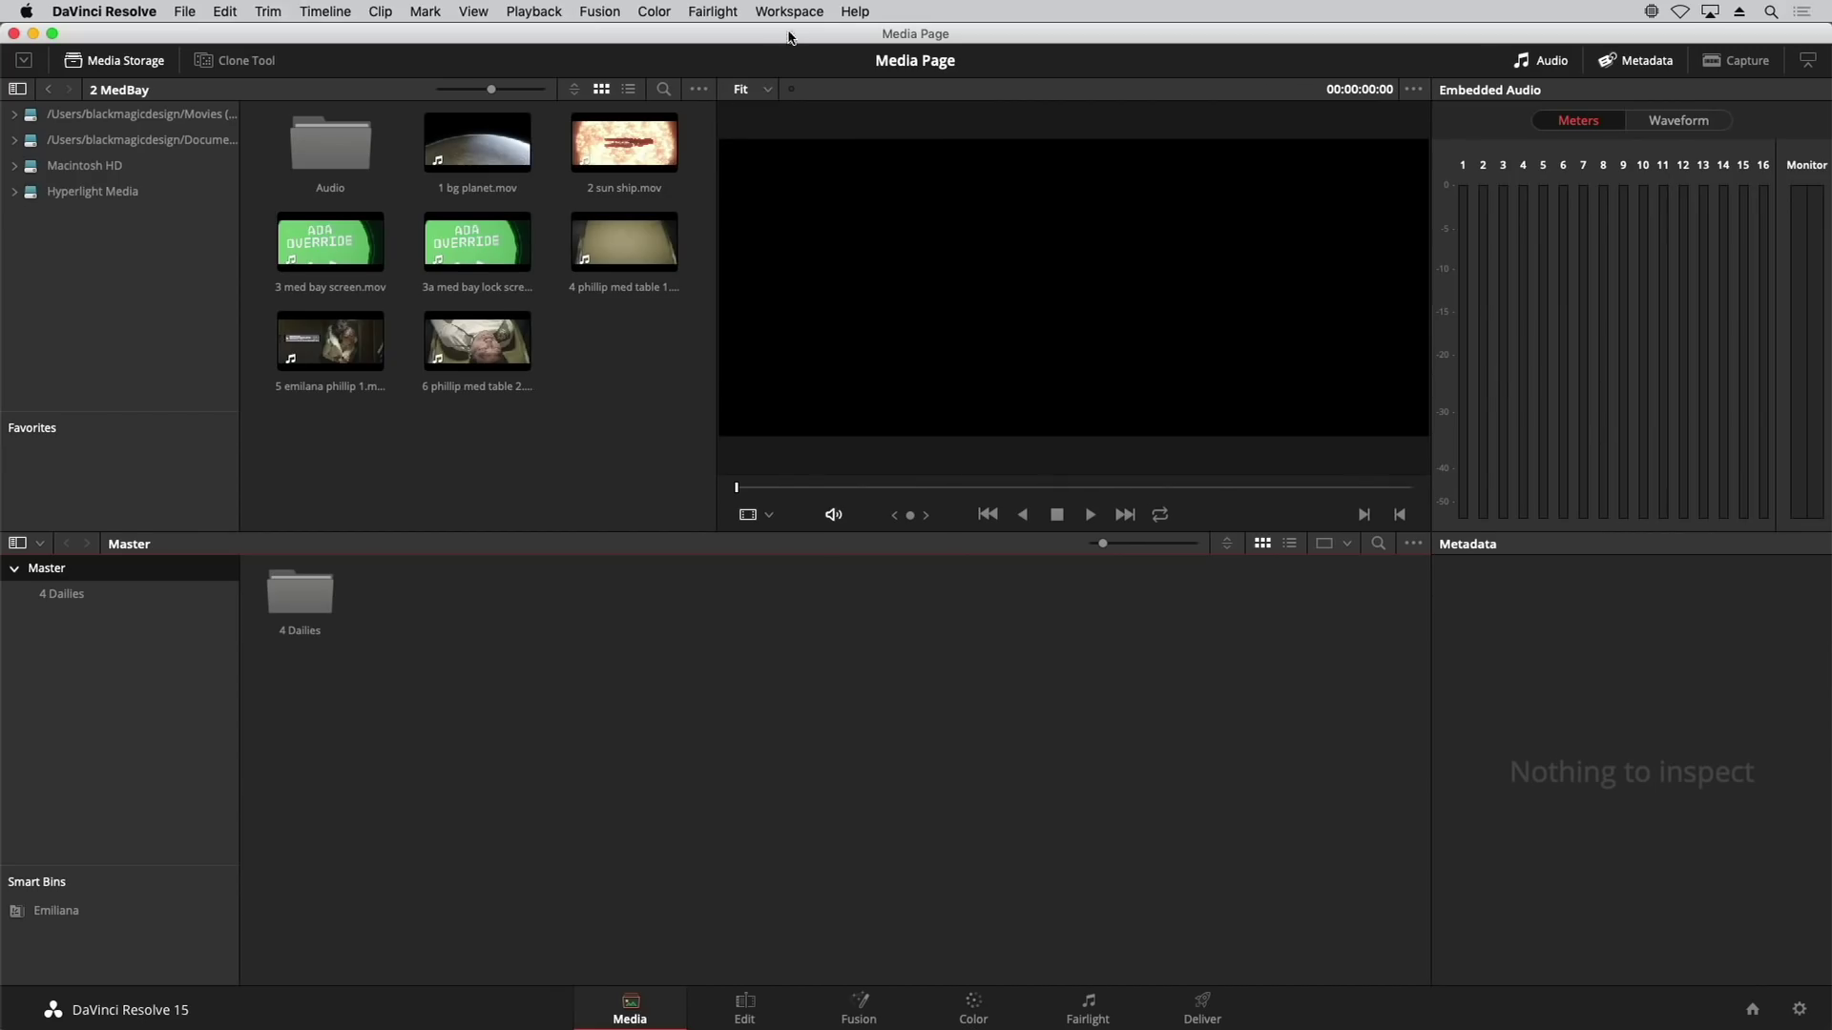
Step: Reset the interface layout and expand the Hyperlight Media volume in the media storage browser
{"action": "left_click", "coordinate": [791, 13]}
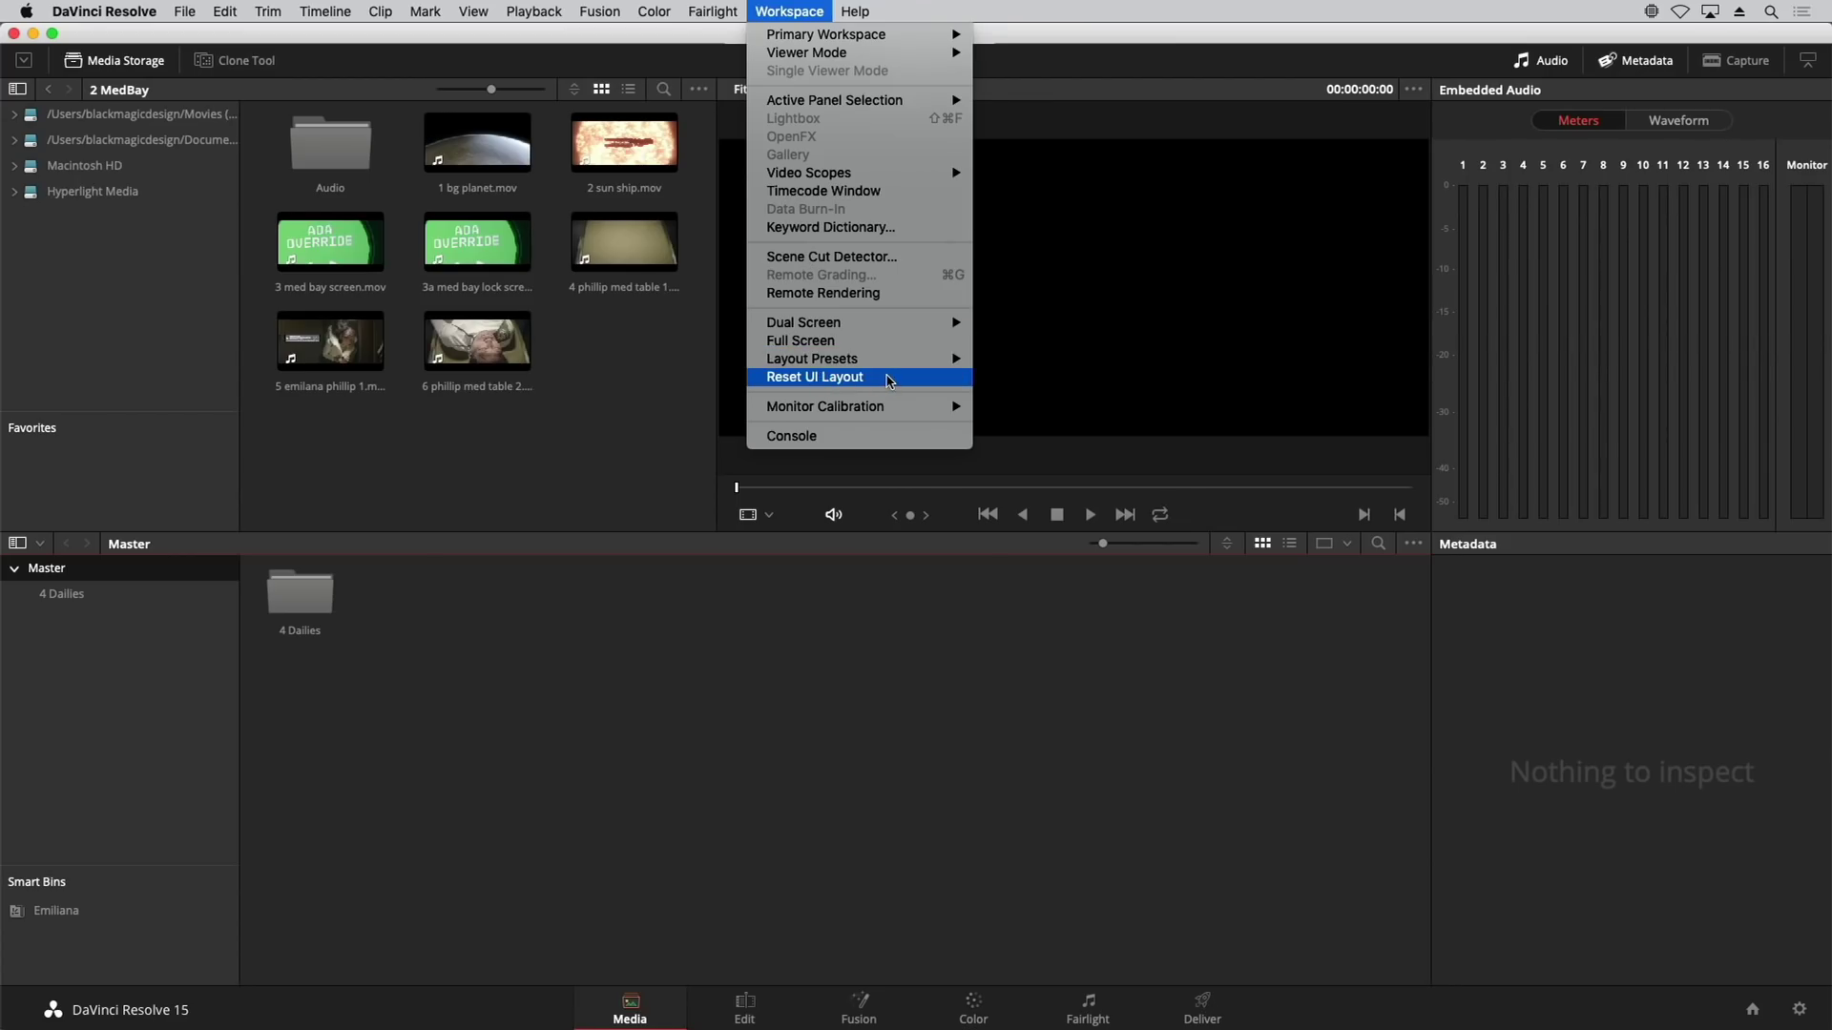
{"action": "left_click", "coordinate": [887, 380]}
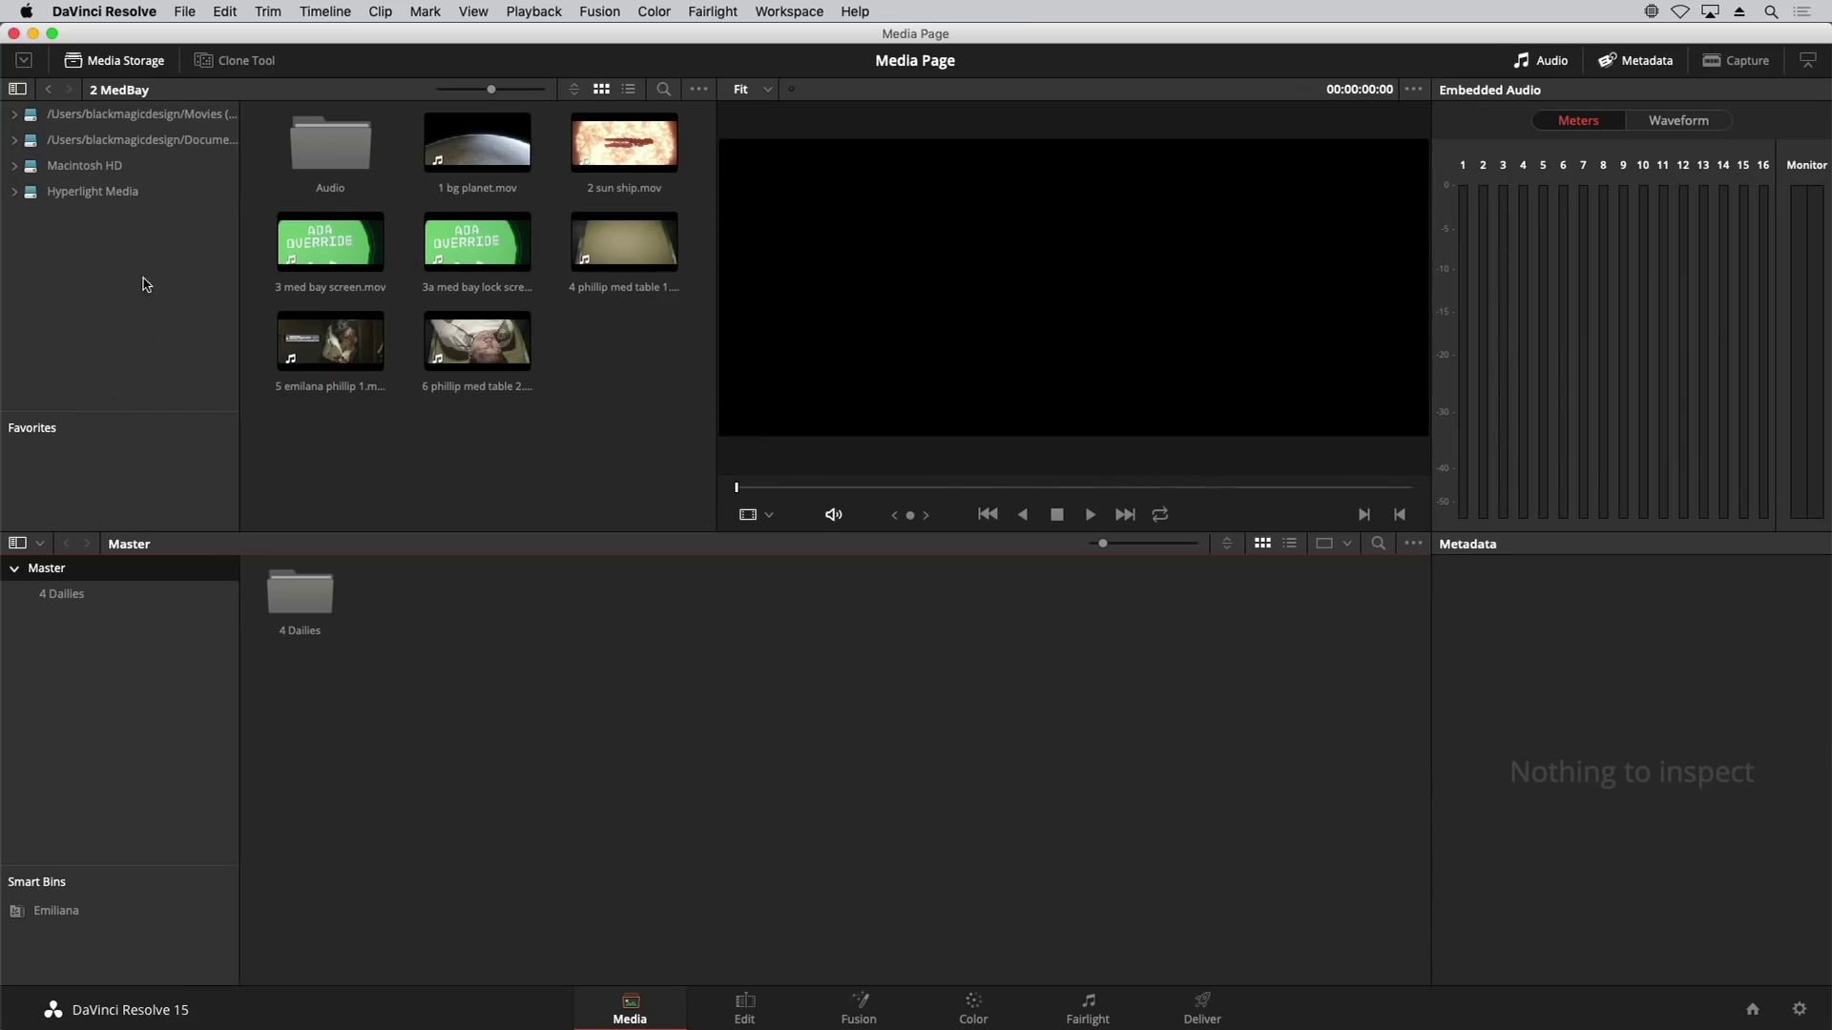
{"action": "left_click", "coordinate": [14, 194]}
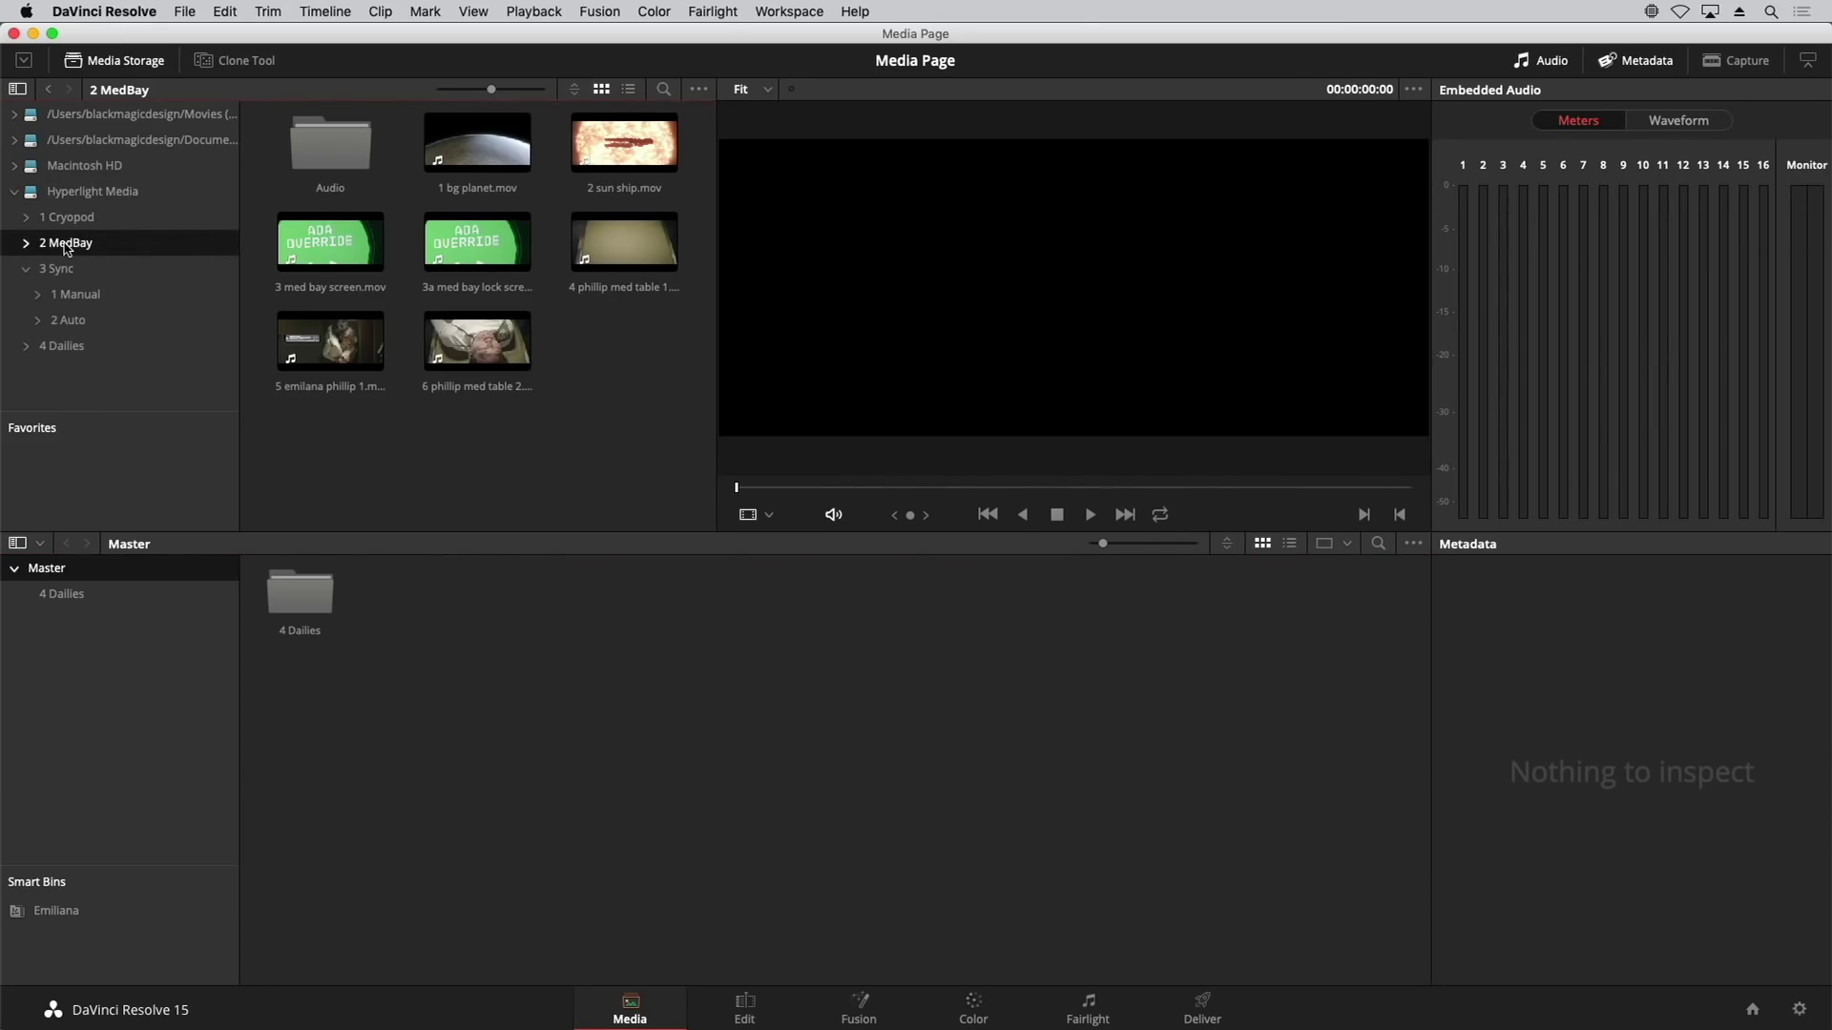
{"action": "left_click", "coordinate": [282, 389]}
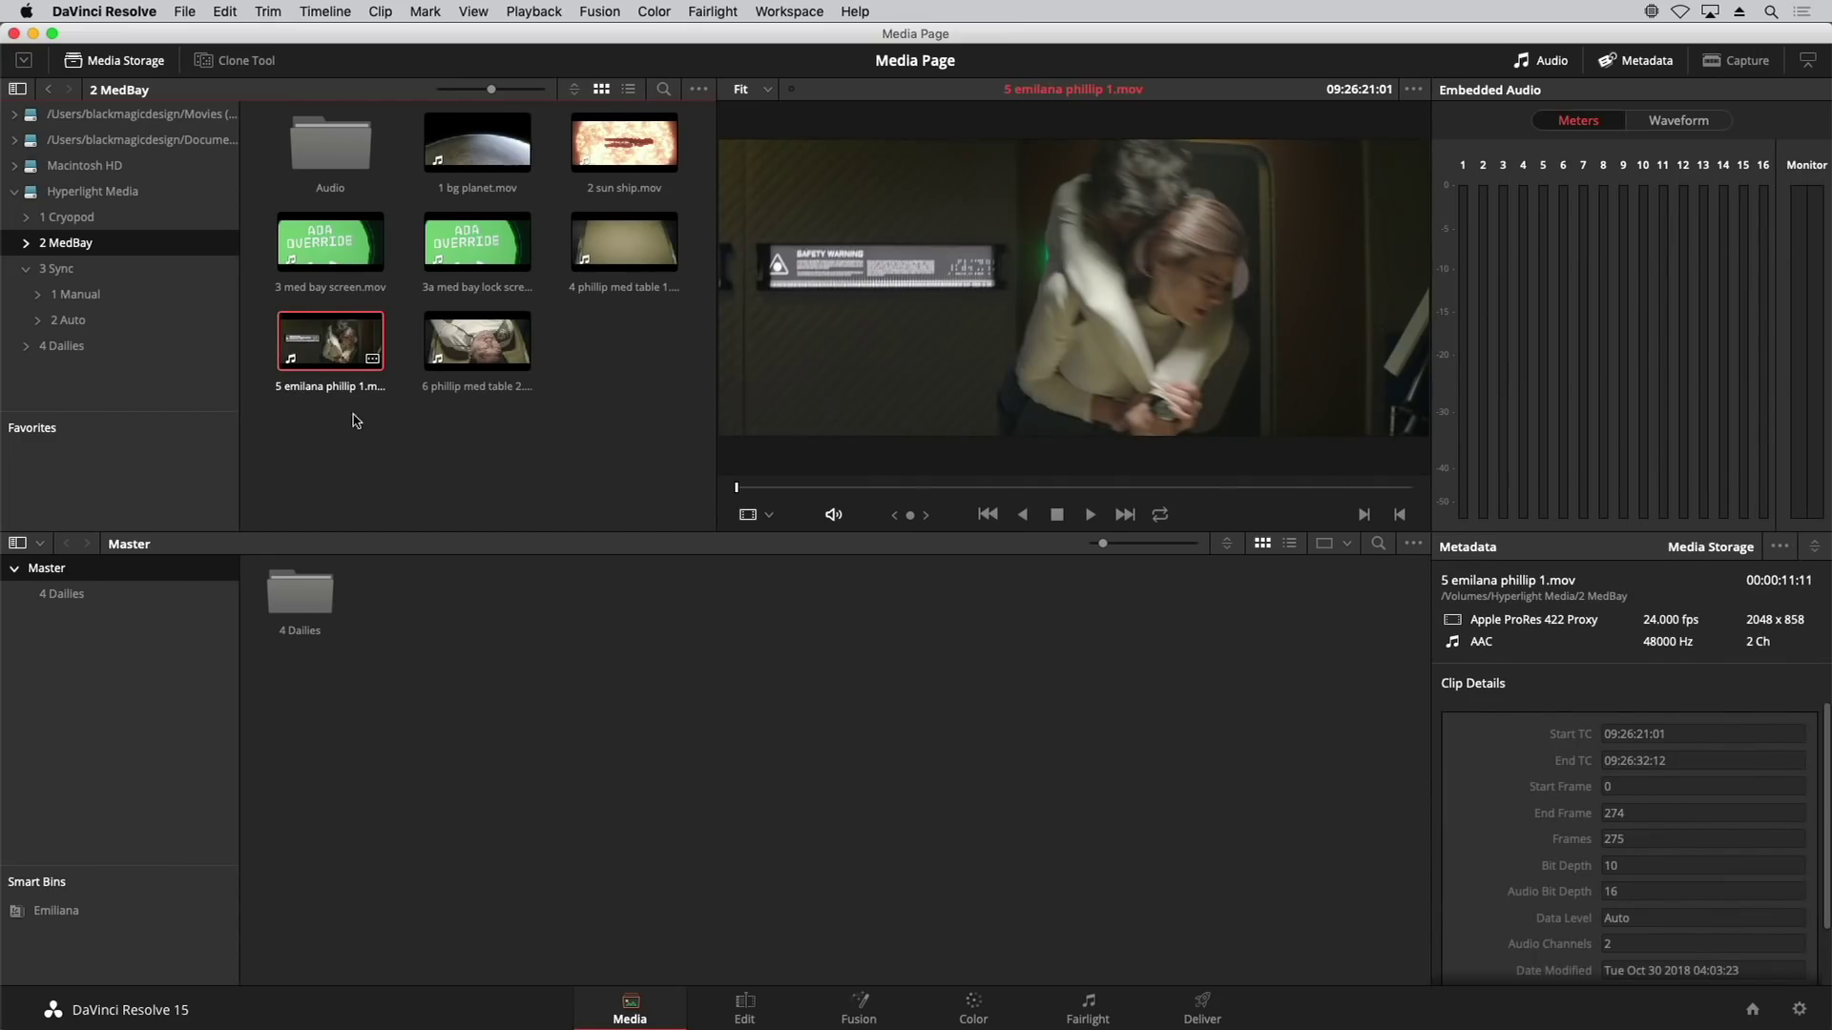
{"action": "left_click", "coordinate": [1088, 515]}
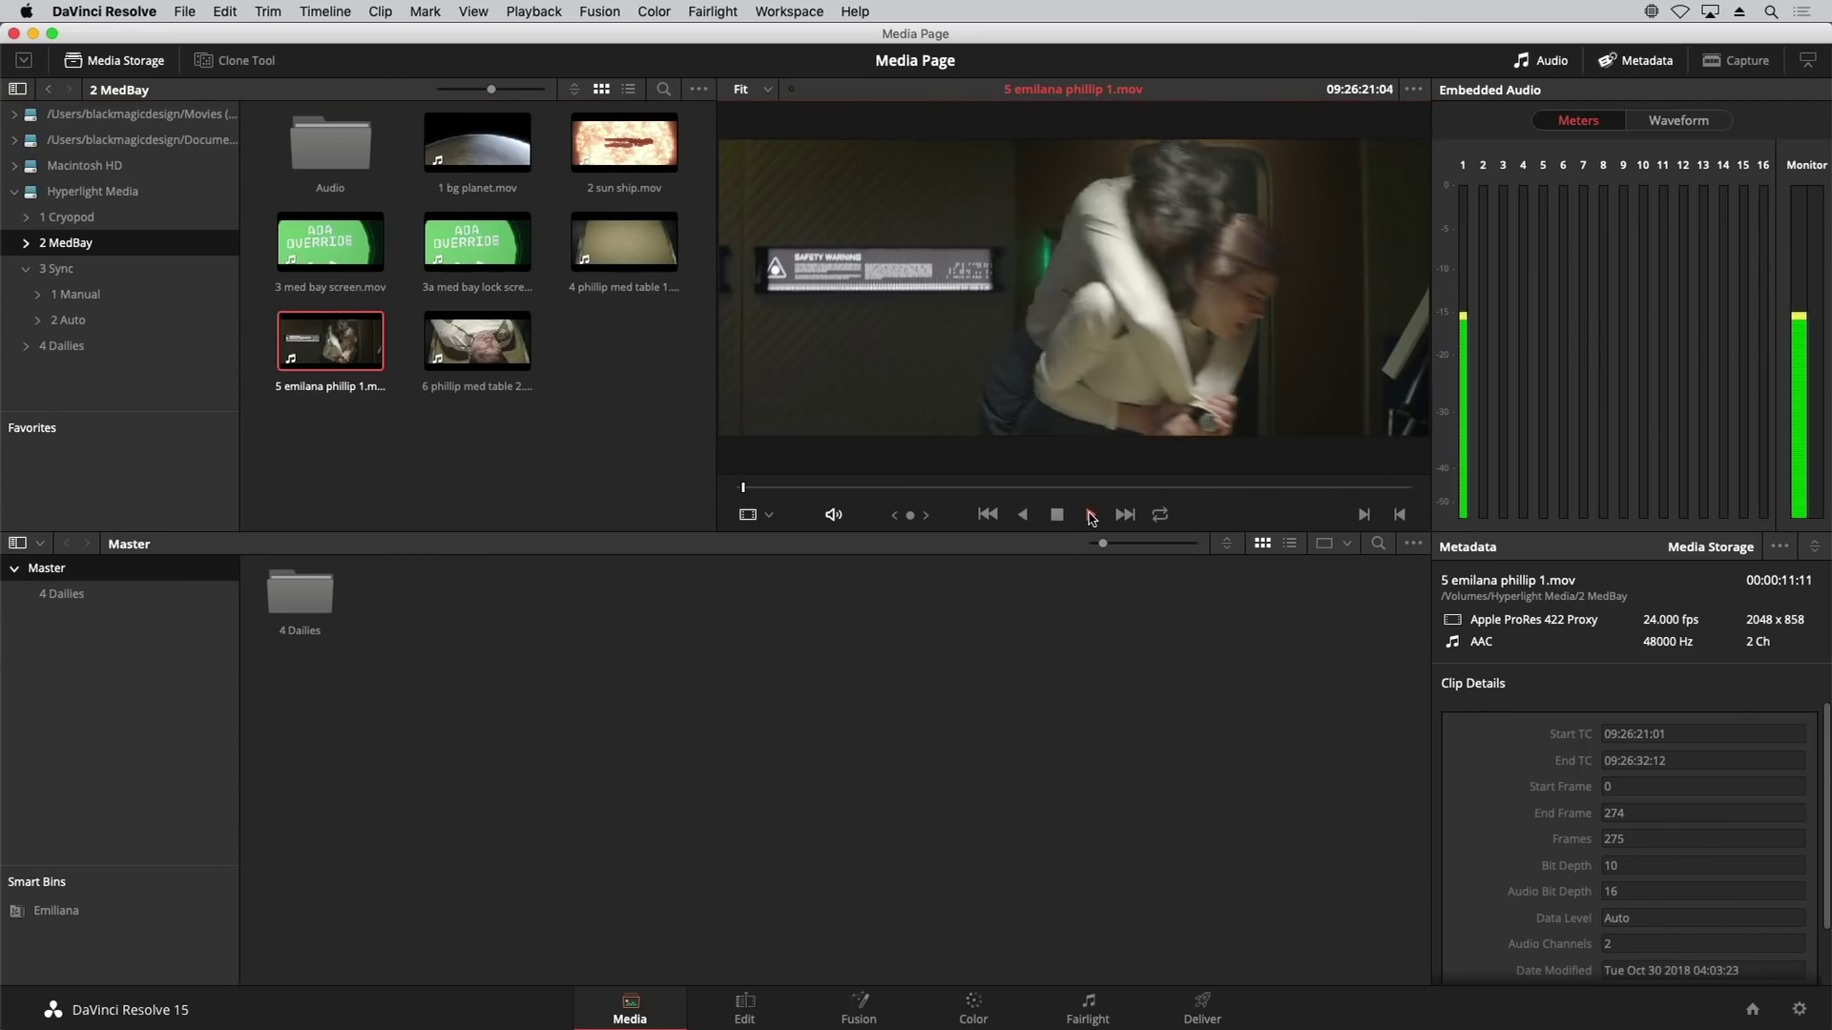
{"action": "left_click", "coordinate": [1057, 515]}
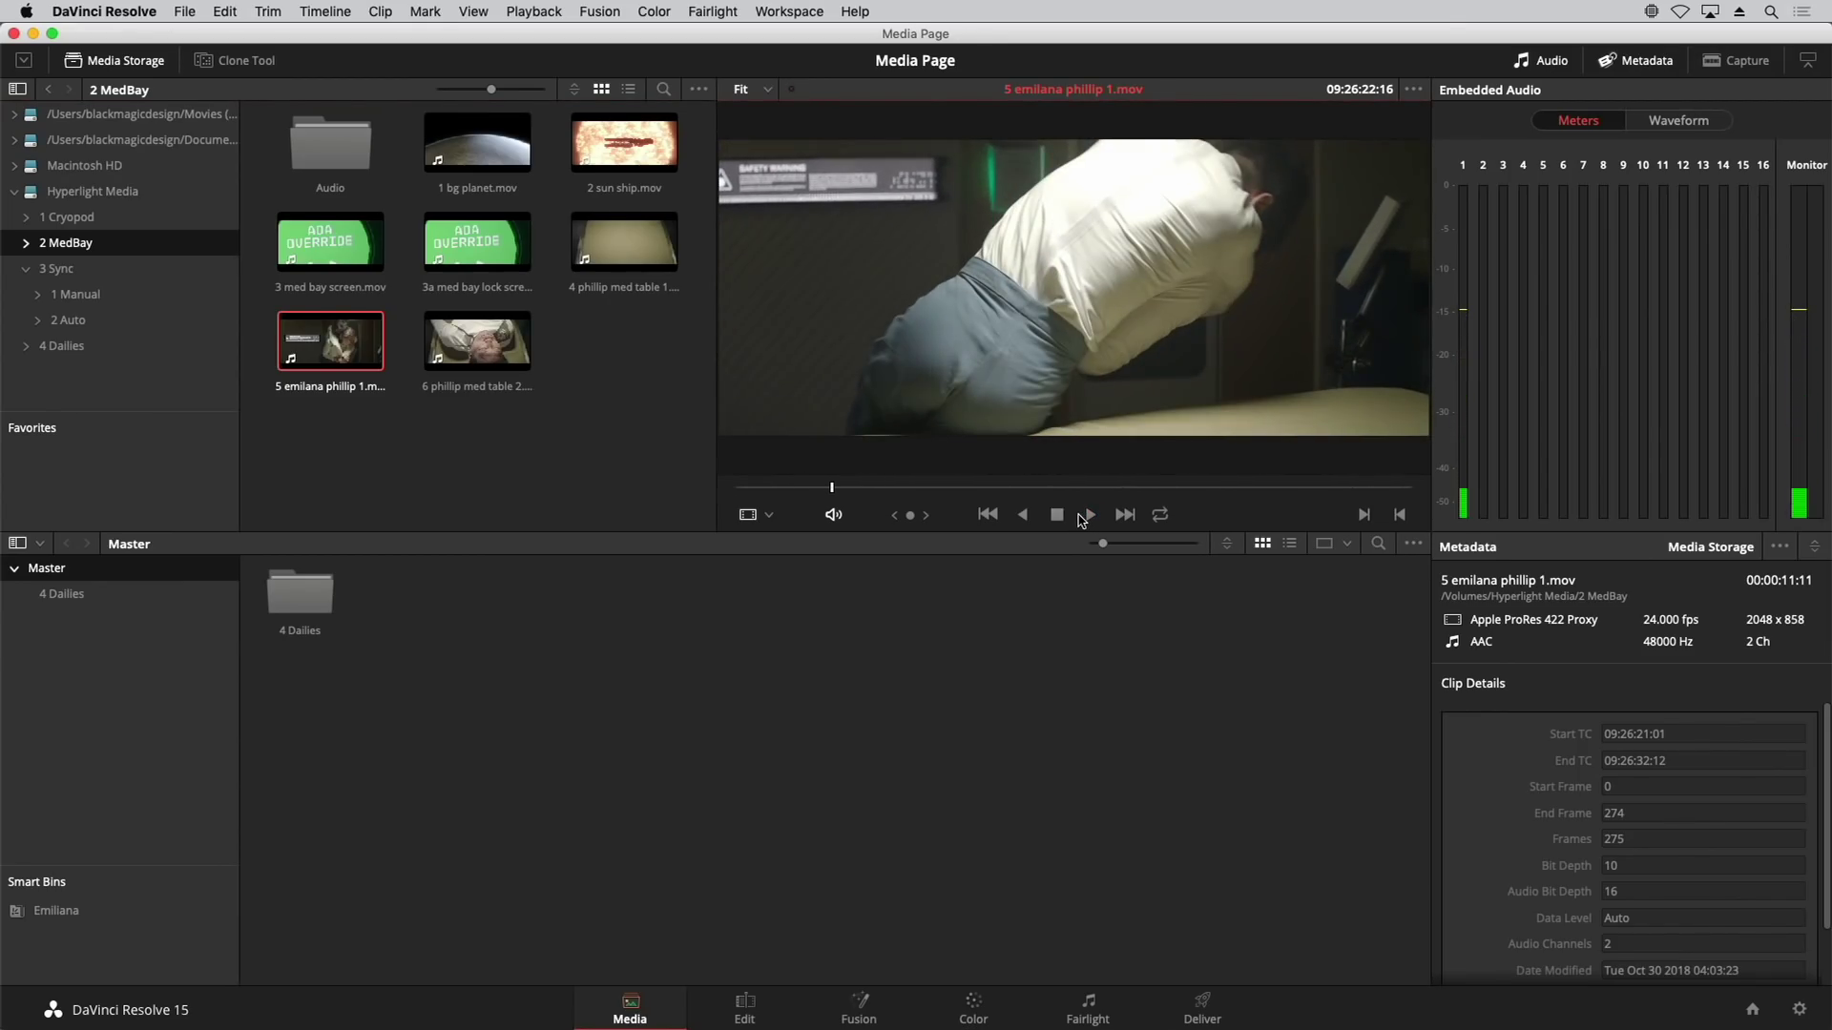
{"action": "left_click", "coordinate": [1081, 517]}
{"action": "left_click", "coordinate": [1084, 516]}
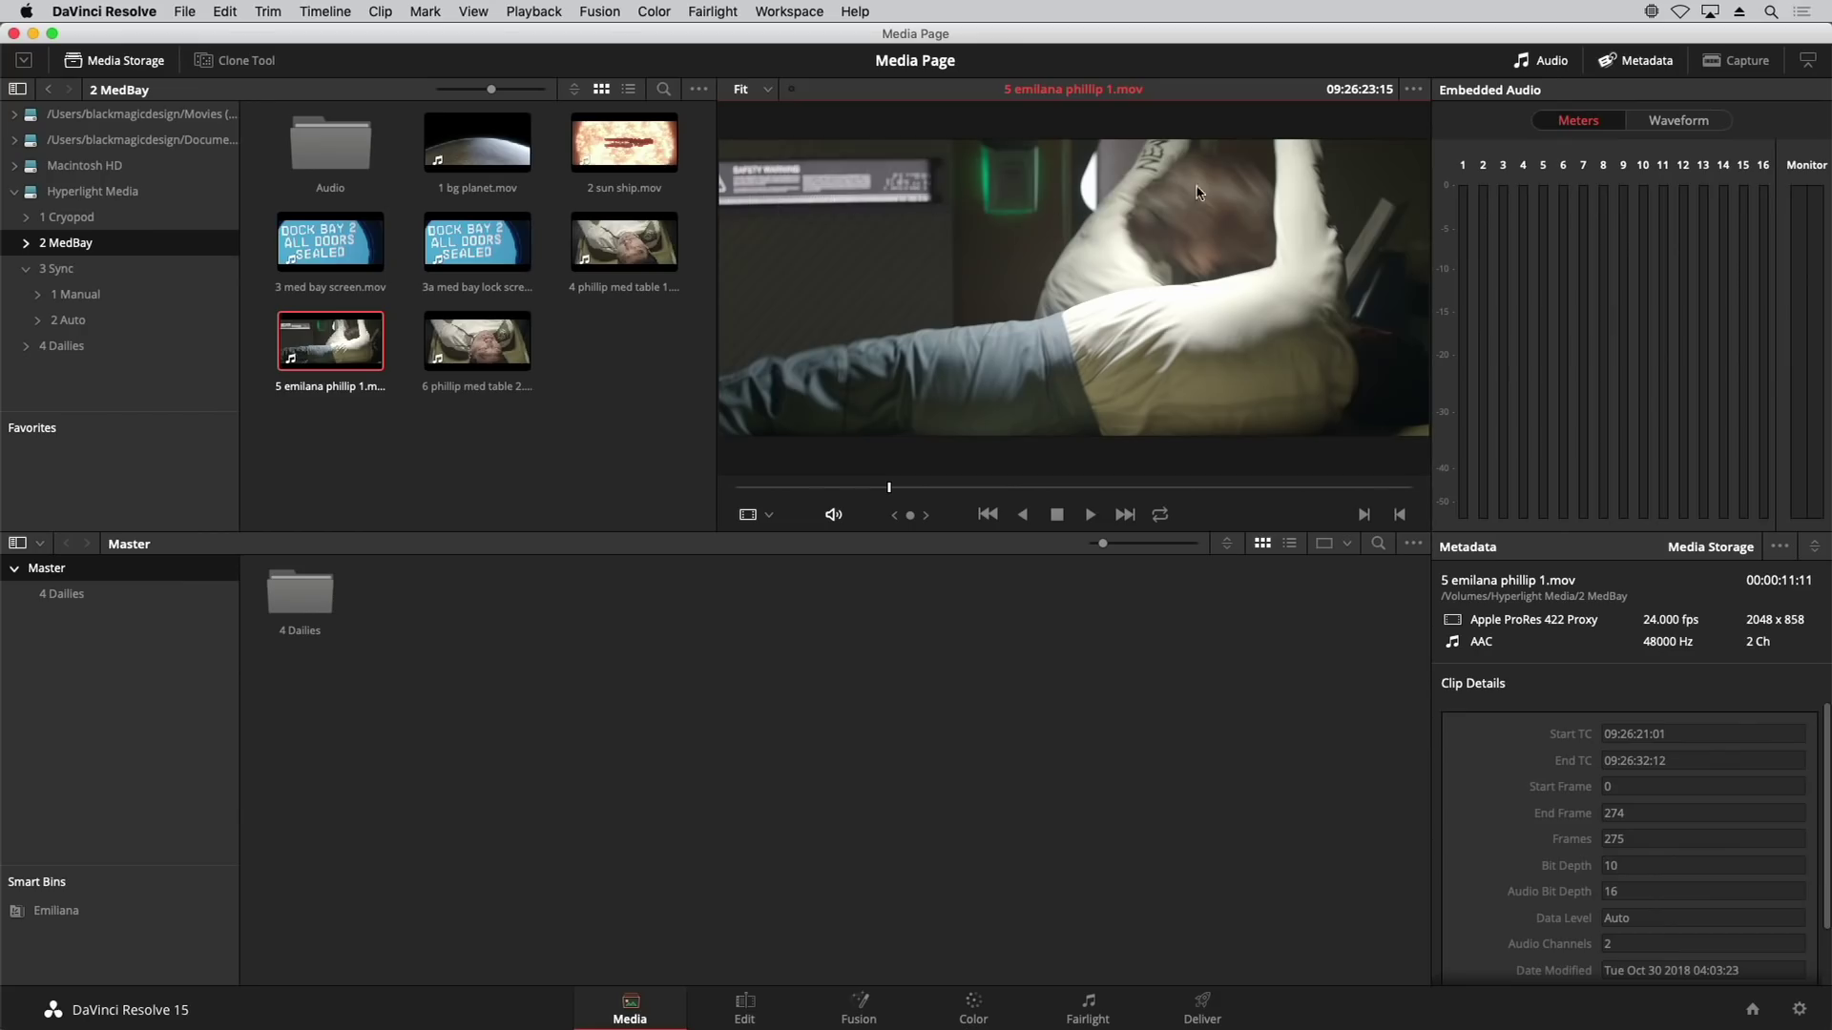
Step: Check the viewer's display options, close them, and play more of the clip while watching the embedded audio meters
{"action": "left_click", "coordinate": [1414, 90]}
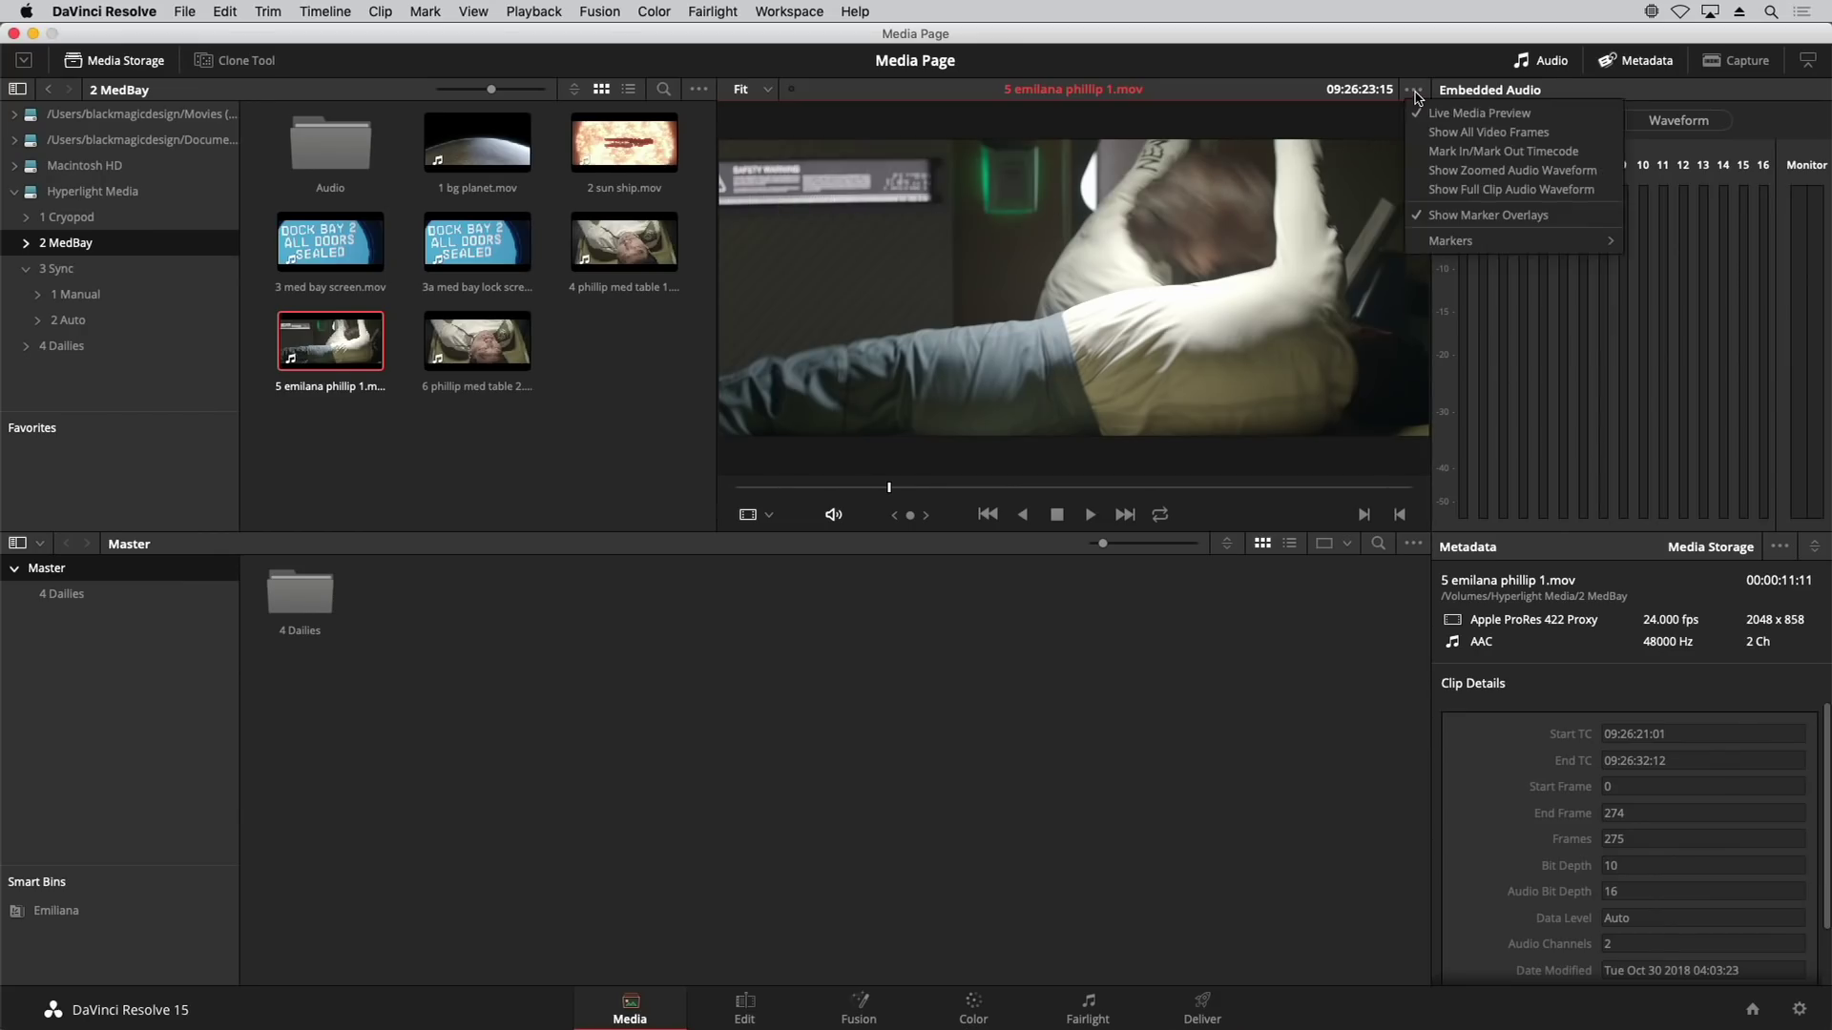
{"action": "left_click", "coordinate": [1333, 139]}
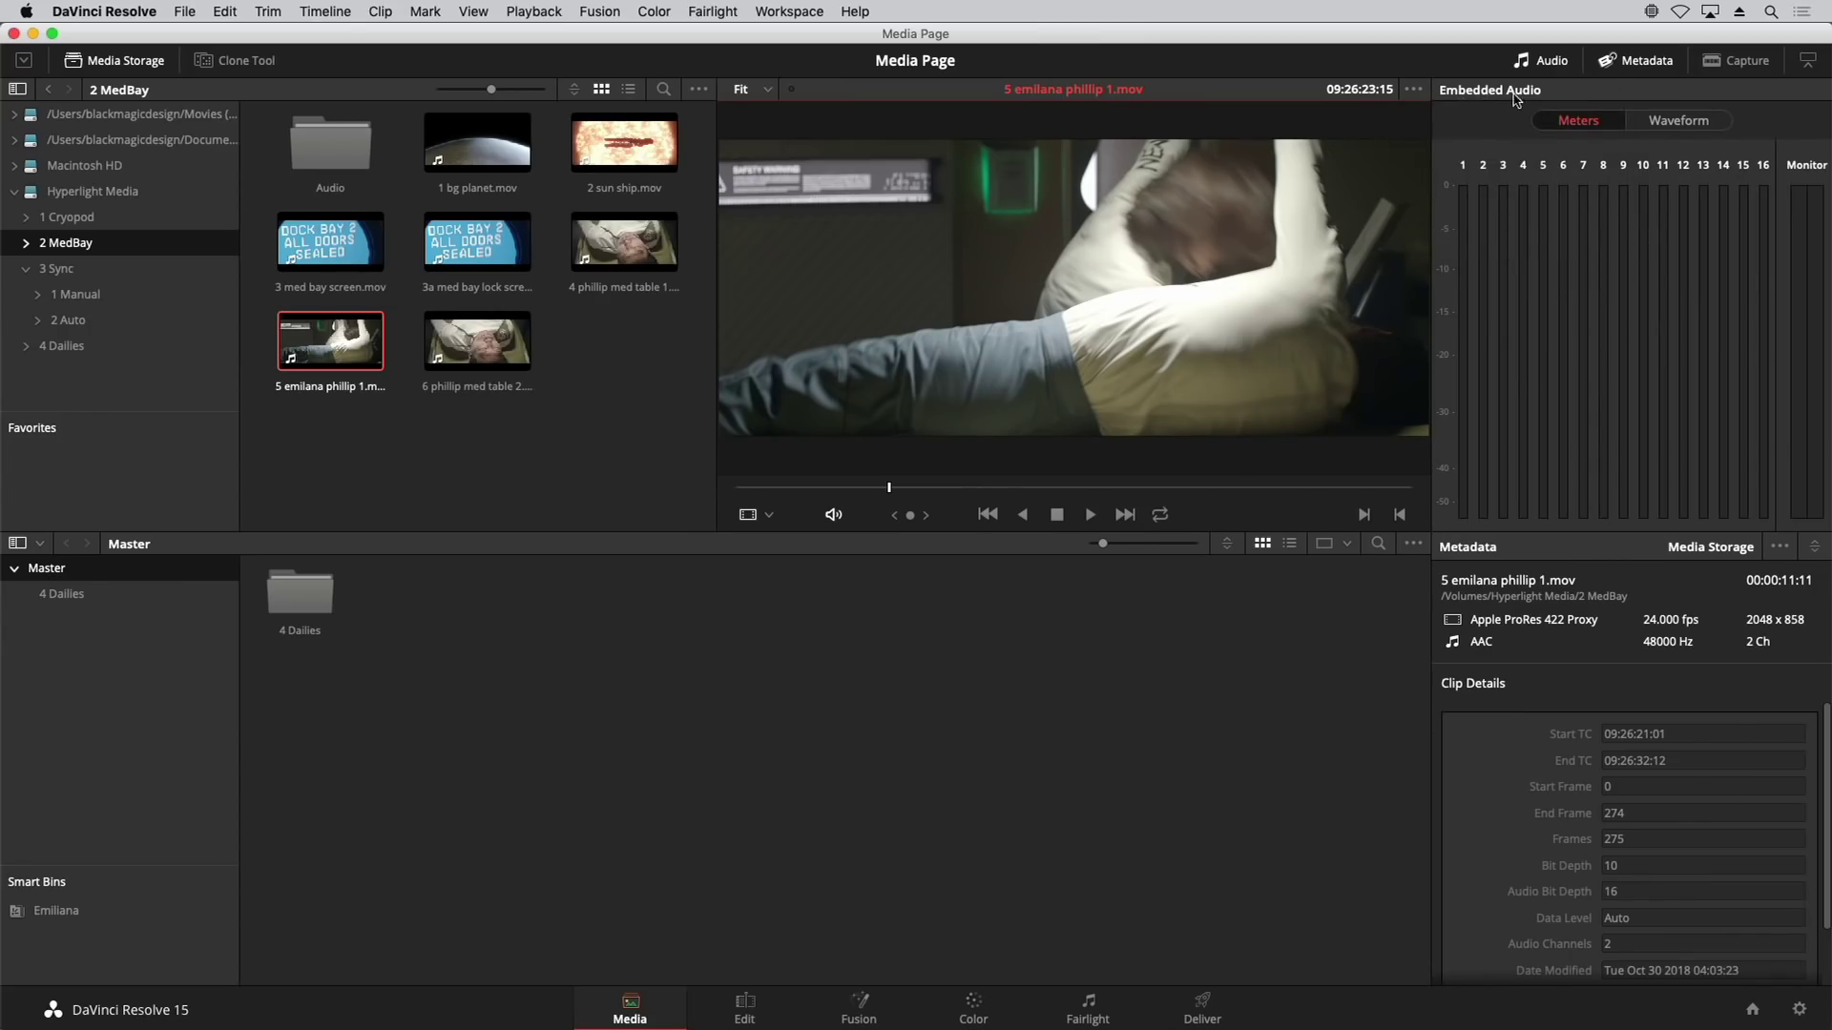
{"action": "left_click", "coordinate": [1090, 514]}
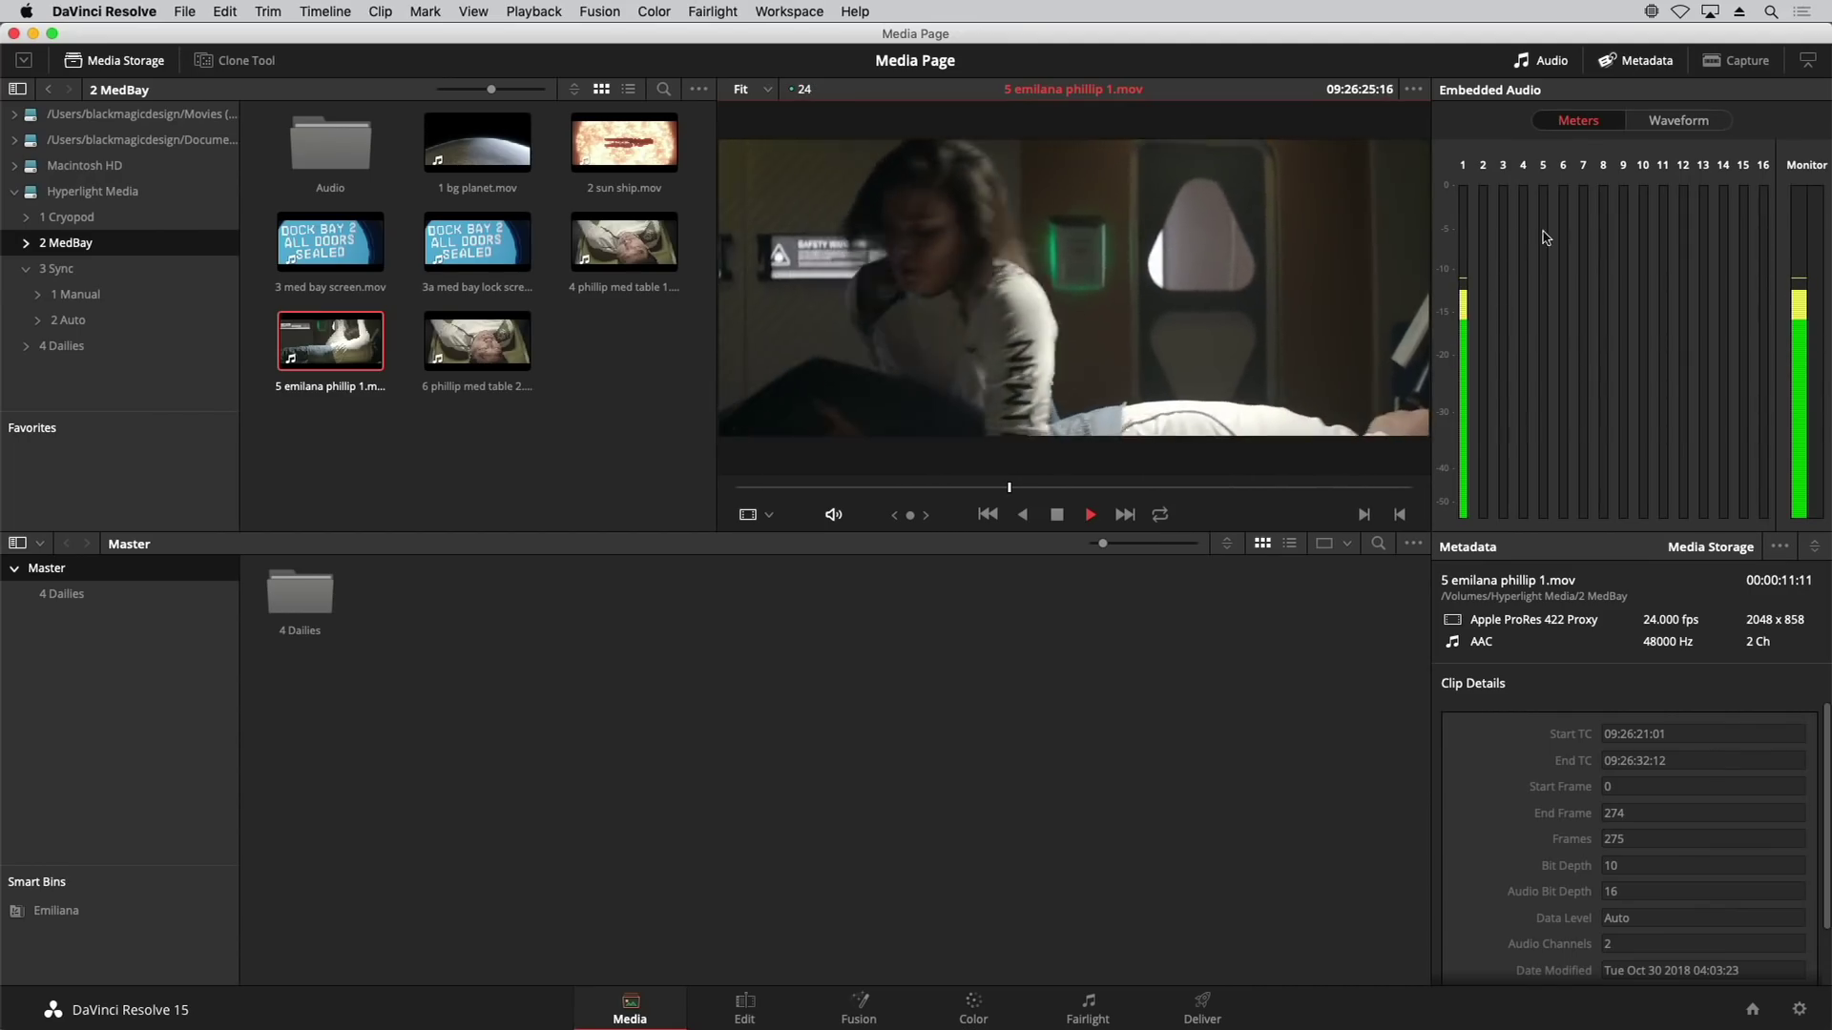
{"action": "left_click", "coordinate": [1051, 517]}
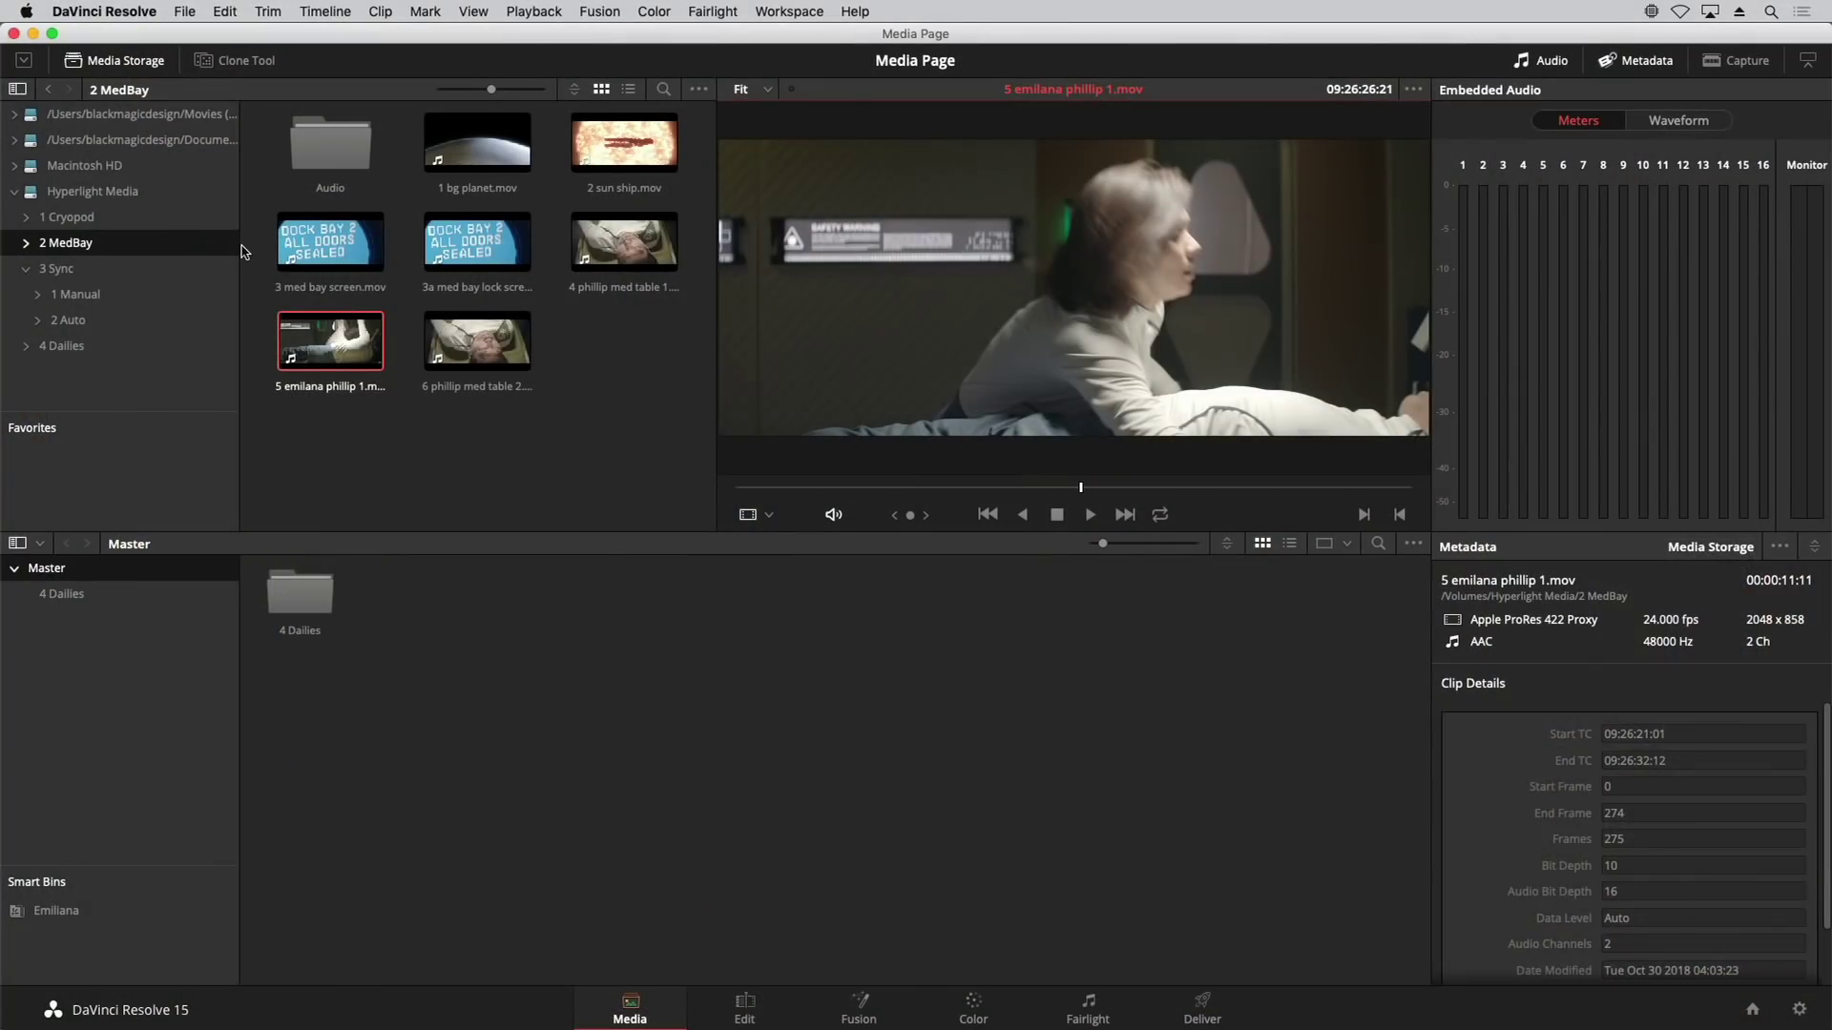
Step: Import all the clips from the 1 Cryopod storage folder into the media pool's Master bin
{"action": "left_click", "coordinate": [250, 253]}
{"action": "left_click_drag", "start_coordinate": [260, 282], "coordinate": [521, 396]}
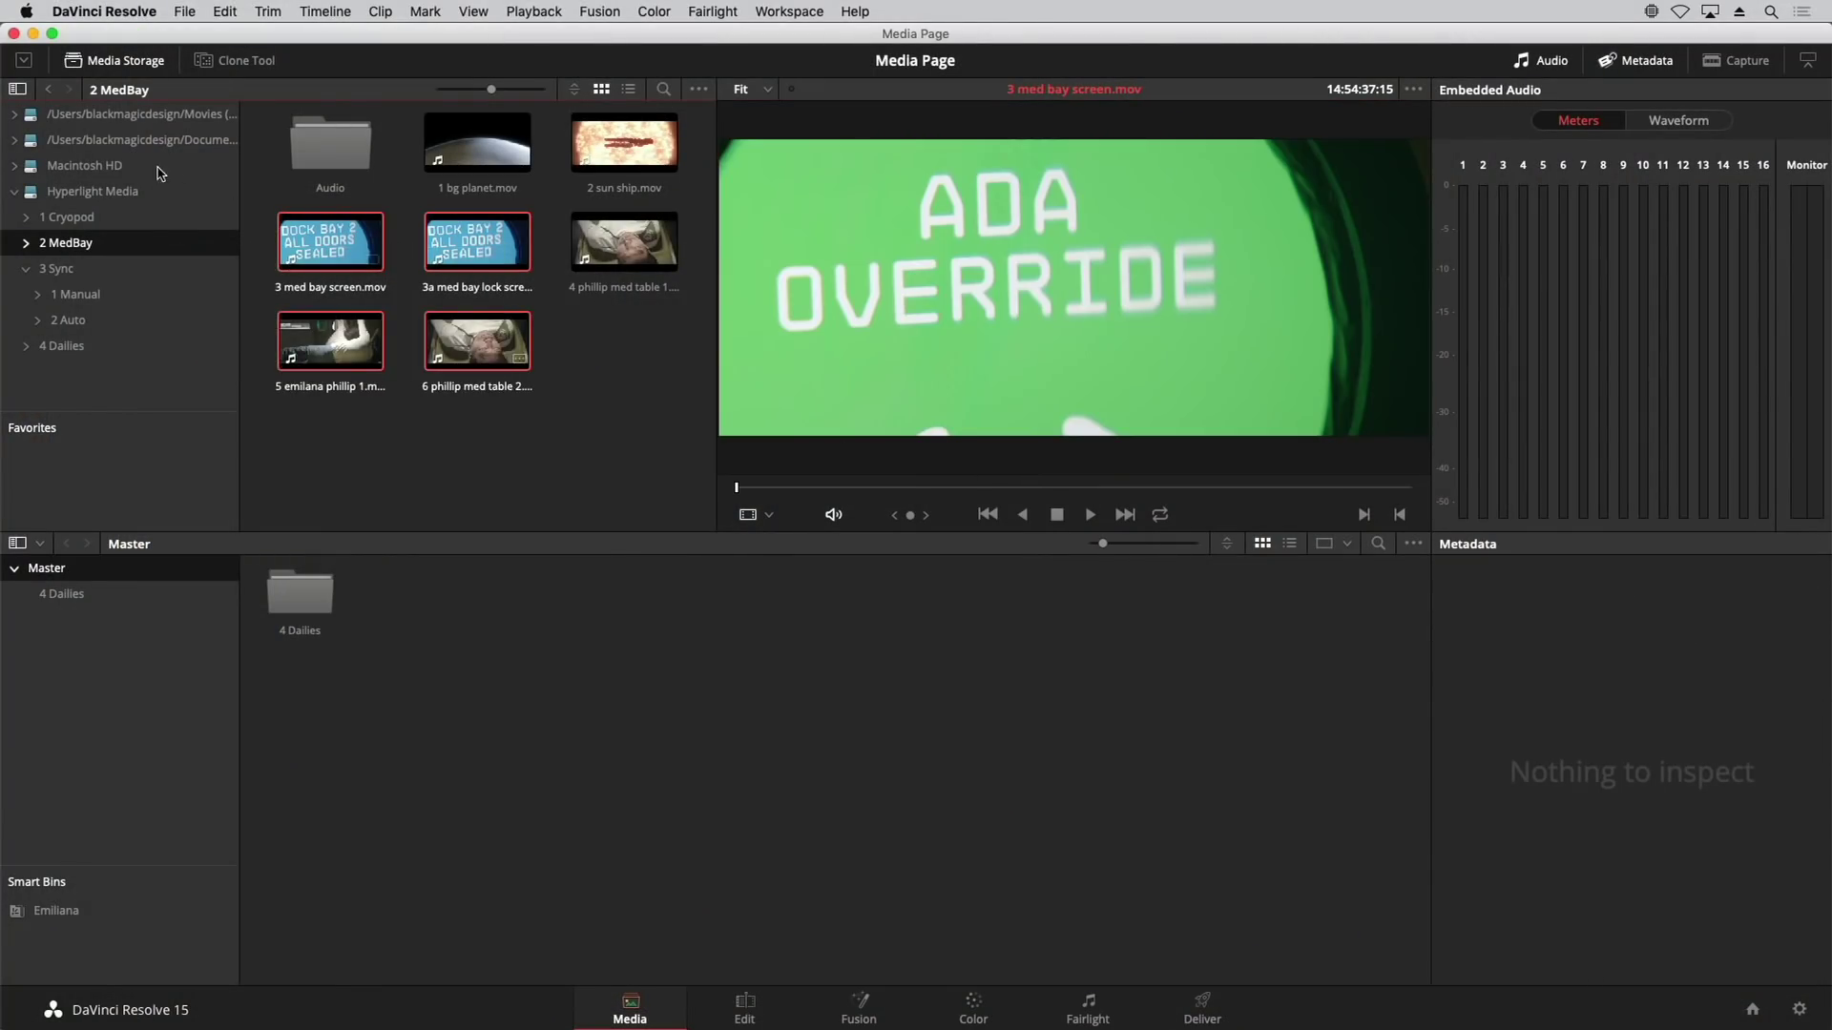
{"action": "left_click", "coordinate": [132, 217]}
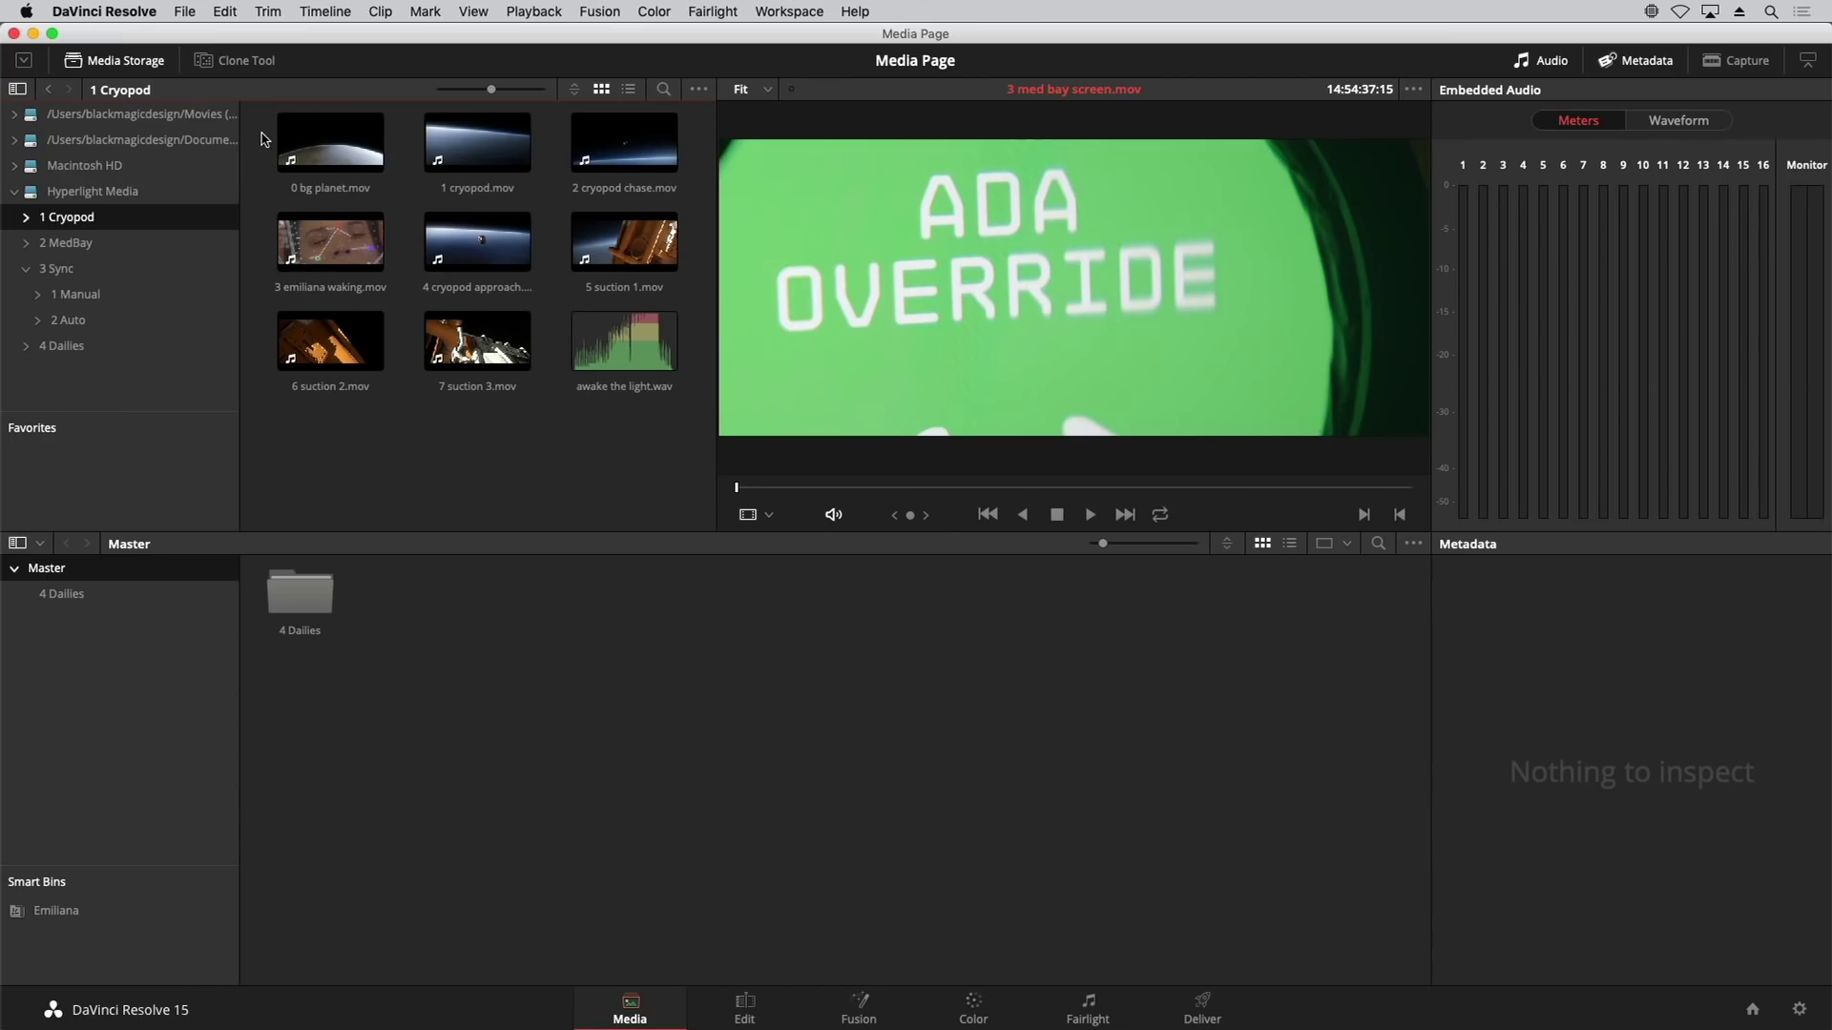
{"action": "left_click_drag", "start_coordinate": [263, 134], "coordinate": [611, 367]}
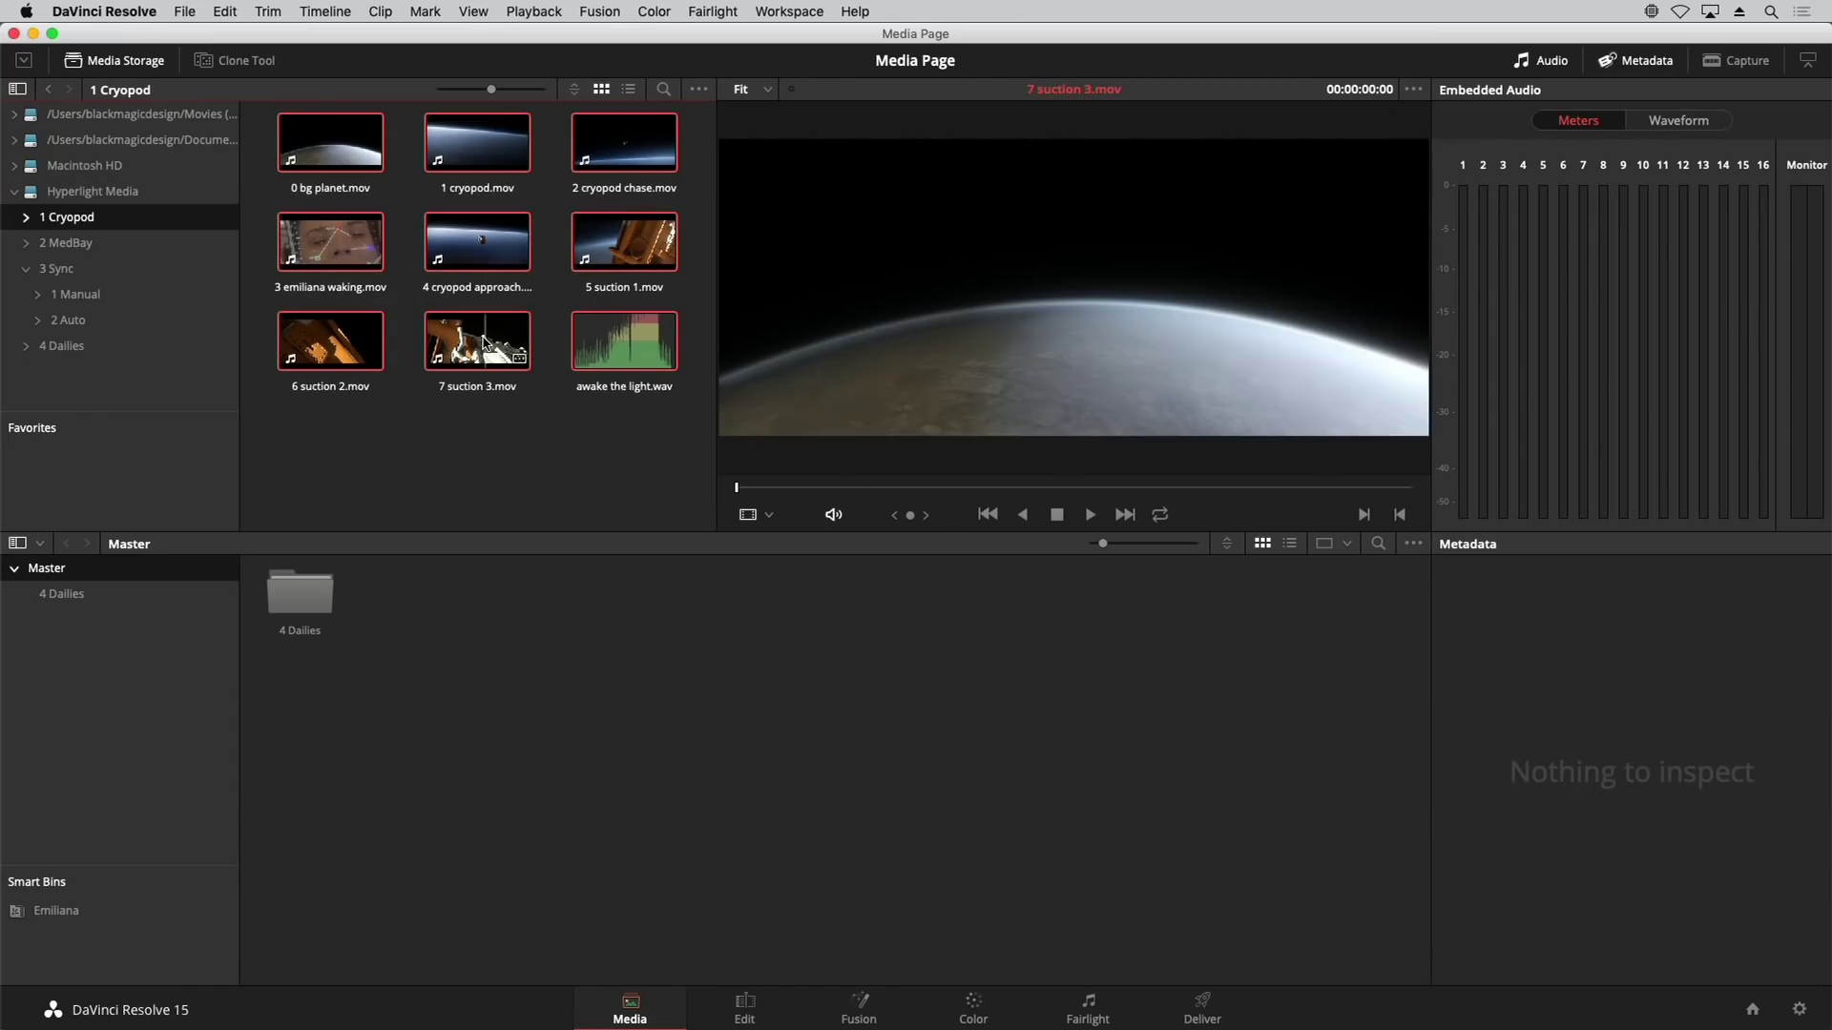
{"action": "left_click_drag", "start_coordinate": [491, 344], "coordinate": [484, 644]}
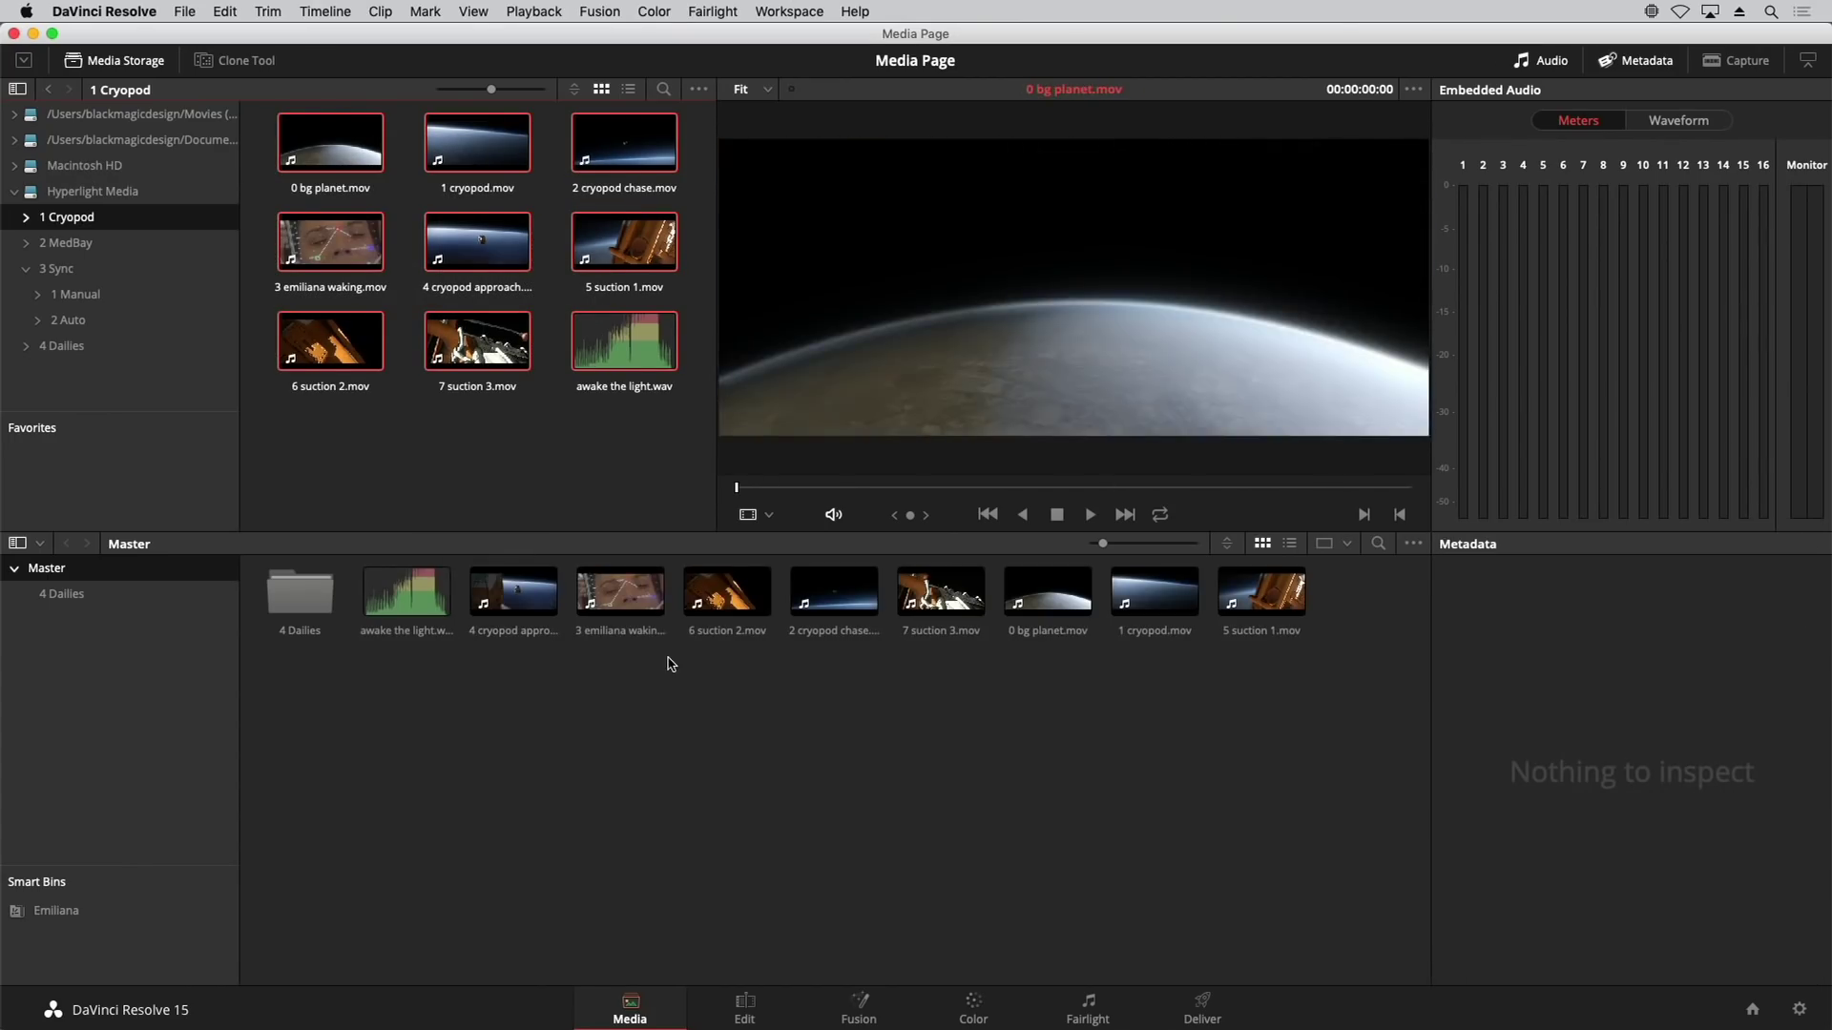
Step: Add a bin named 1 Cryopod to the Master bin
{"action": "right_click", "coordinate": [603, 672]}
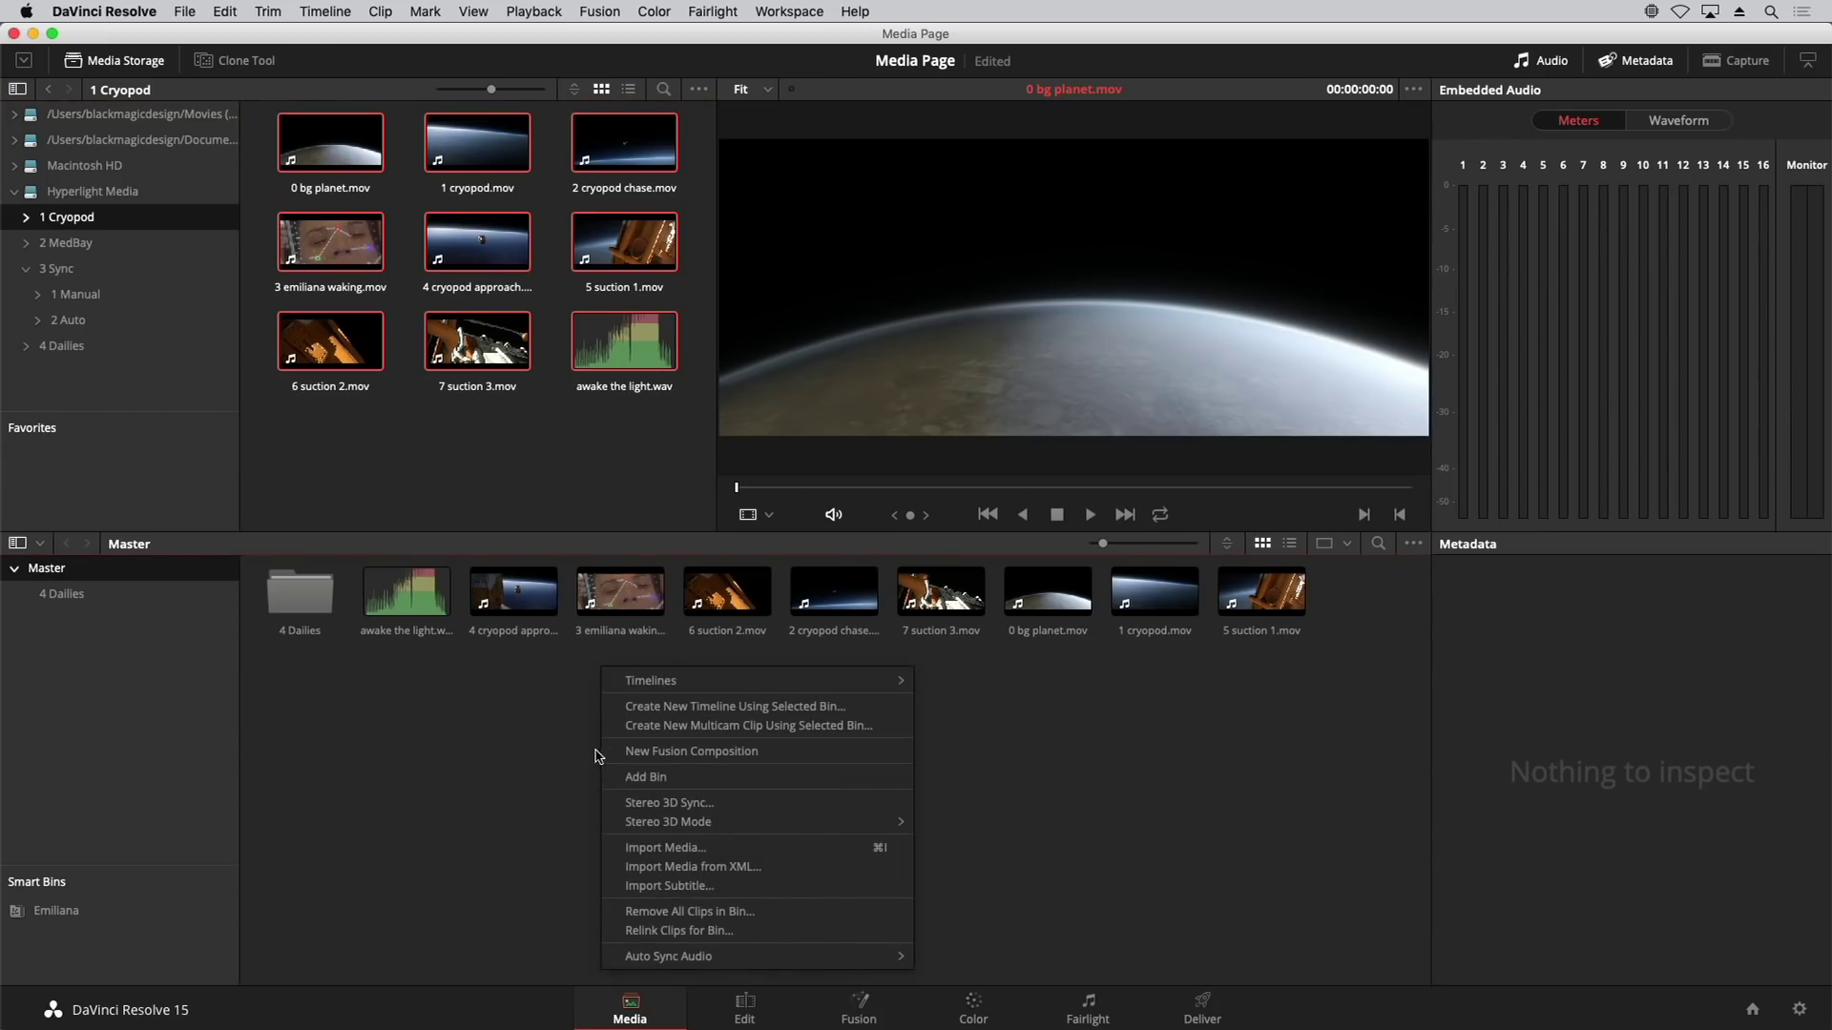
{"action": "left_click", "coordinate": [622, 779]}
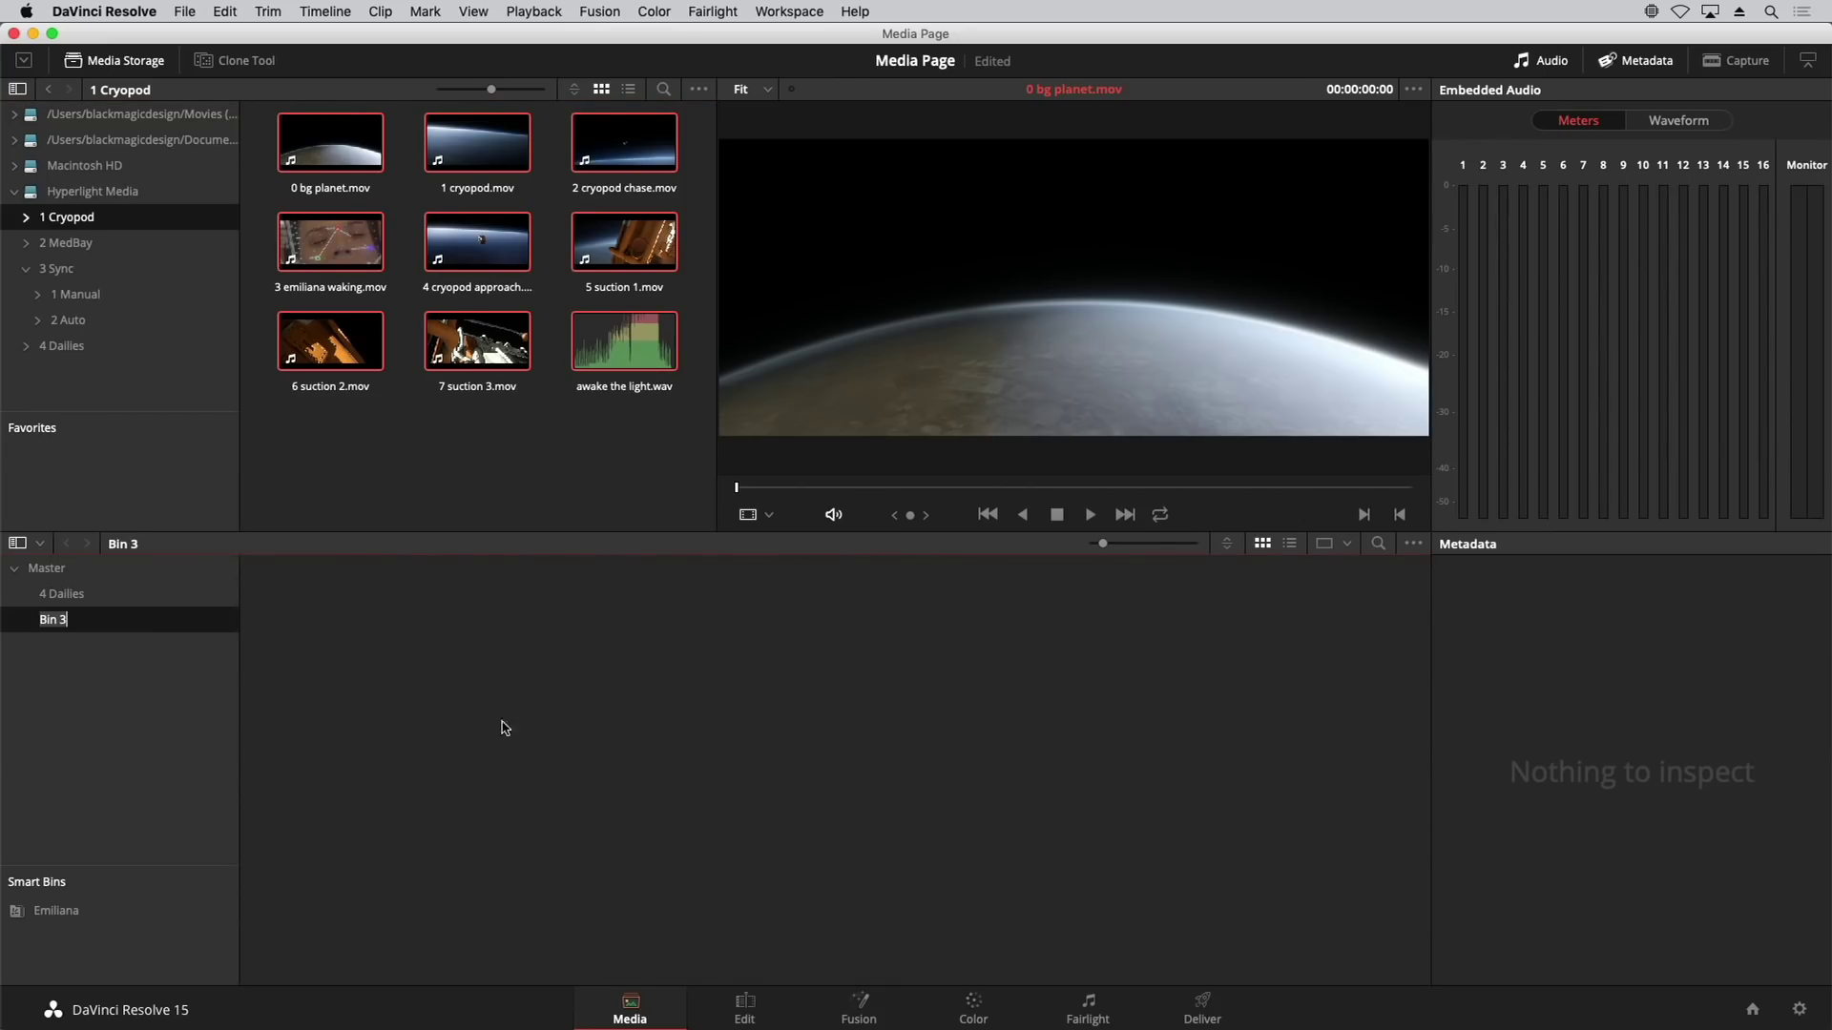
{"action": "type", "text": "1 Cryopod"}
{"action": "key", "text": "Return"}
Step: Move all the loose cryopod clips from the Master bin into the 1 Cryopod bin
{"action": "left_click", "coordinate": [145, 573]}
{"action": "left_click_drag", "start_coordinate": [475, 695], "coordinate": [1398, 599]}
{"action": "left_click_drag", "start_coordinate": [969, 633], "coordinate": [431, 598]}
{"action": "left_click", "coordinate": [420, 599]}
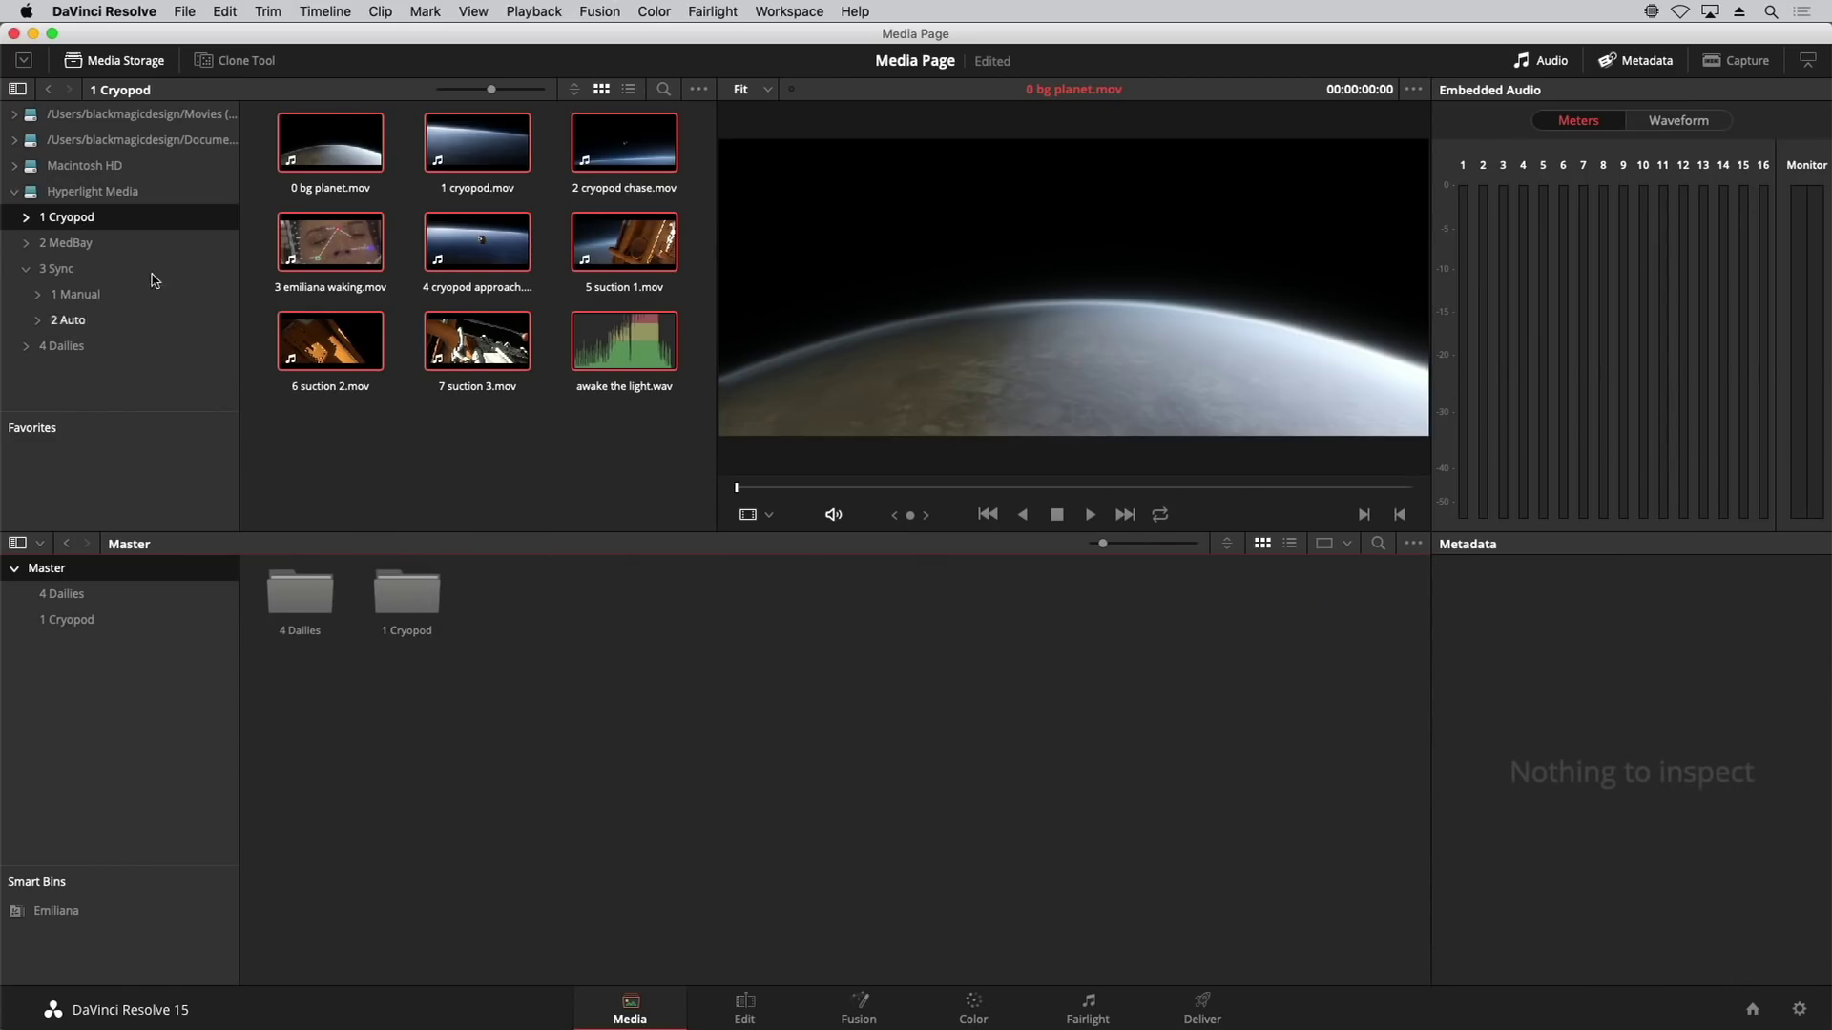
Step: Import the 2 MedBay storage folder into the media pool as a bin with its Audio sub-bin, and check both bins' contents
{"action": "left_click", "coordinate": [64, 244]}
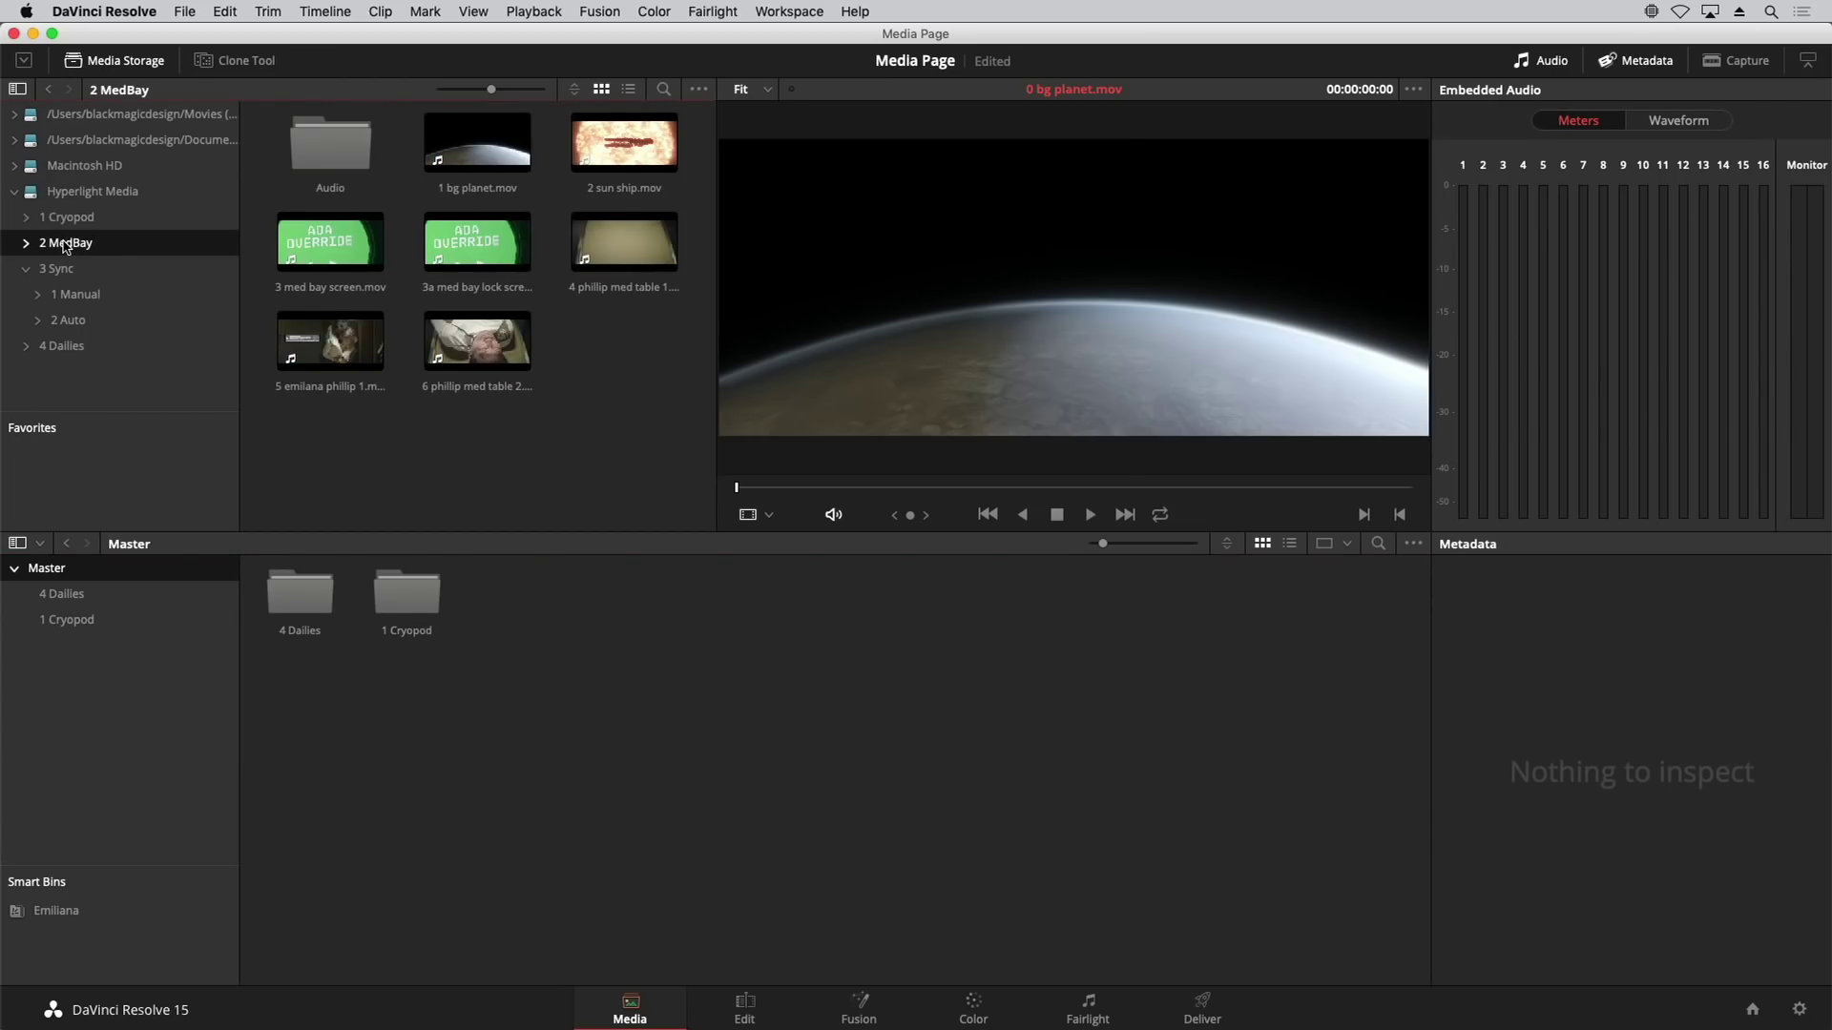
{"action": "left_click_drag", "start_coordinate": [65, 244], "coordinate": [103, 671]}
{"action": "left_click", "coordinate": [101, 671]}
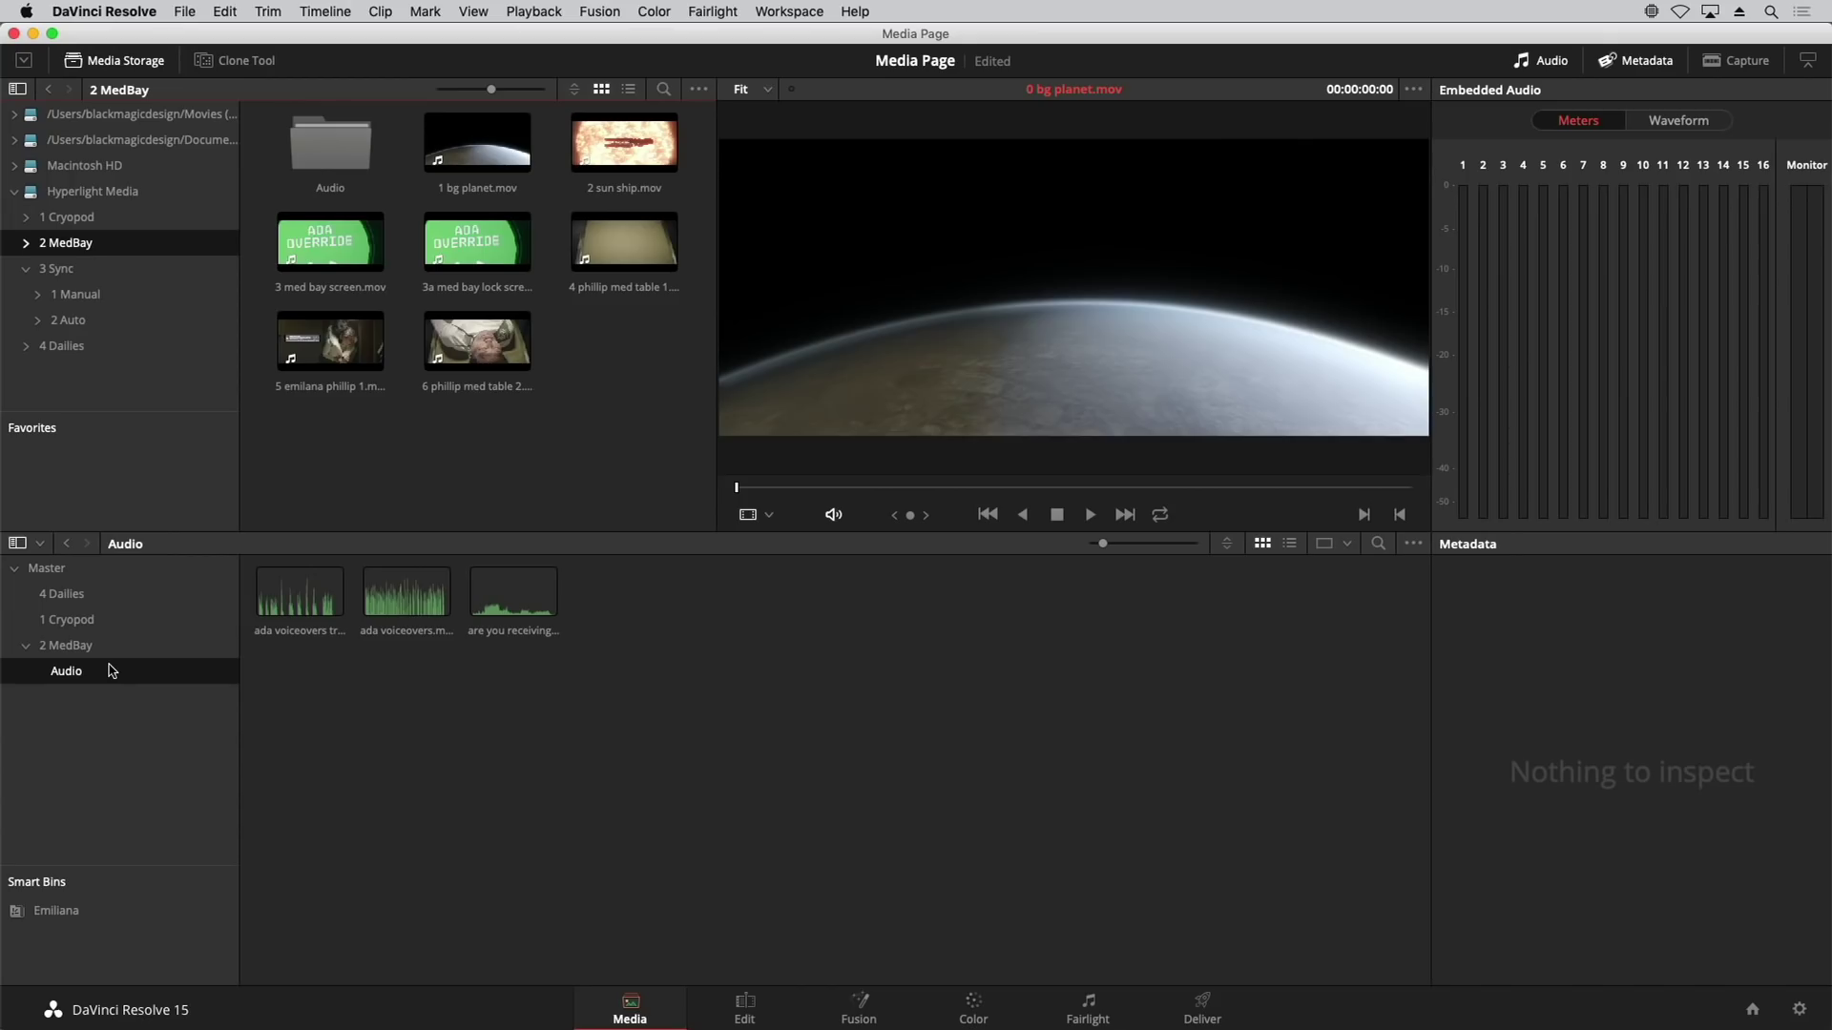
{"action": "left_click", "coordinate": [89, 649]}
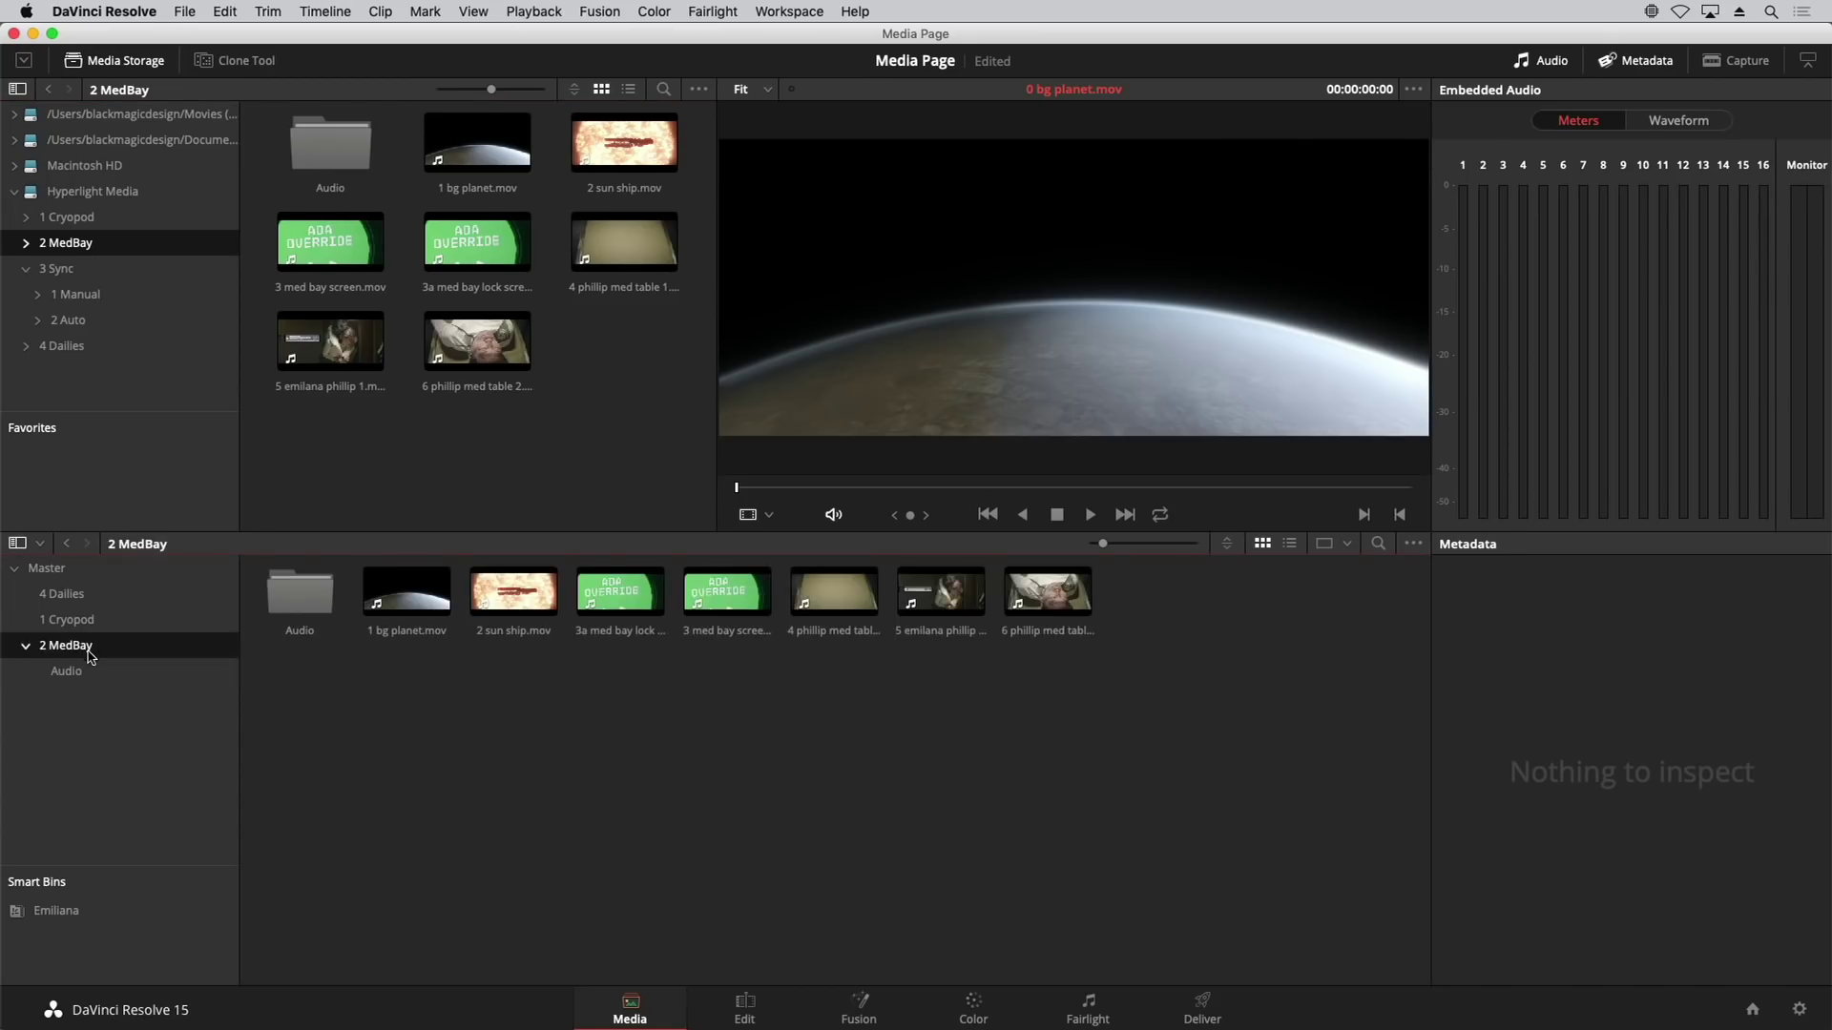
{"action": "left_click", "coordinate": [90, 668]}
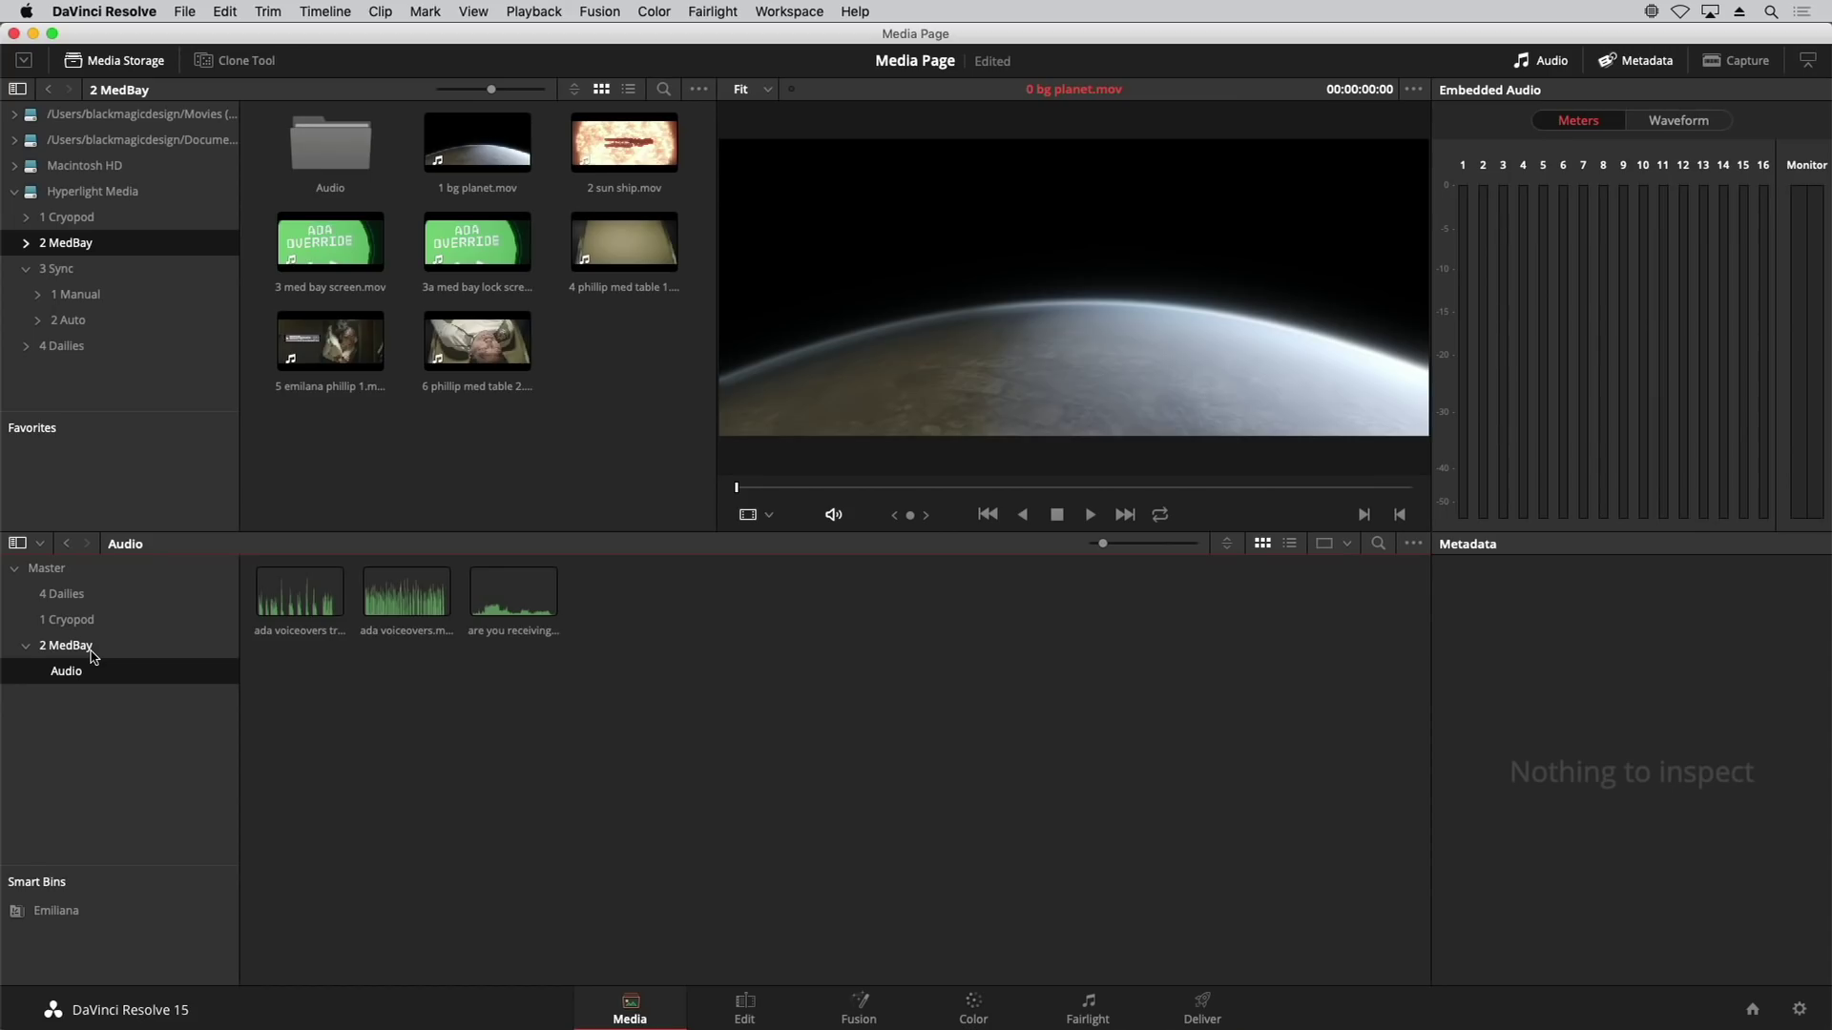
Step: Switch to Finder, check the subfolders of 3 Sync, and import that folder with its subfolders as bins into the media pool
{"action": "key", "text": "super+Tab"}
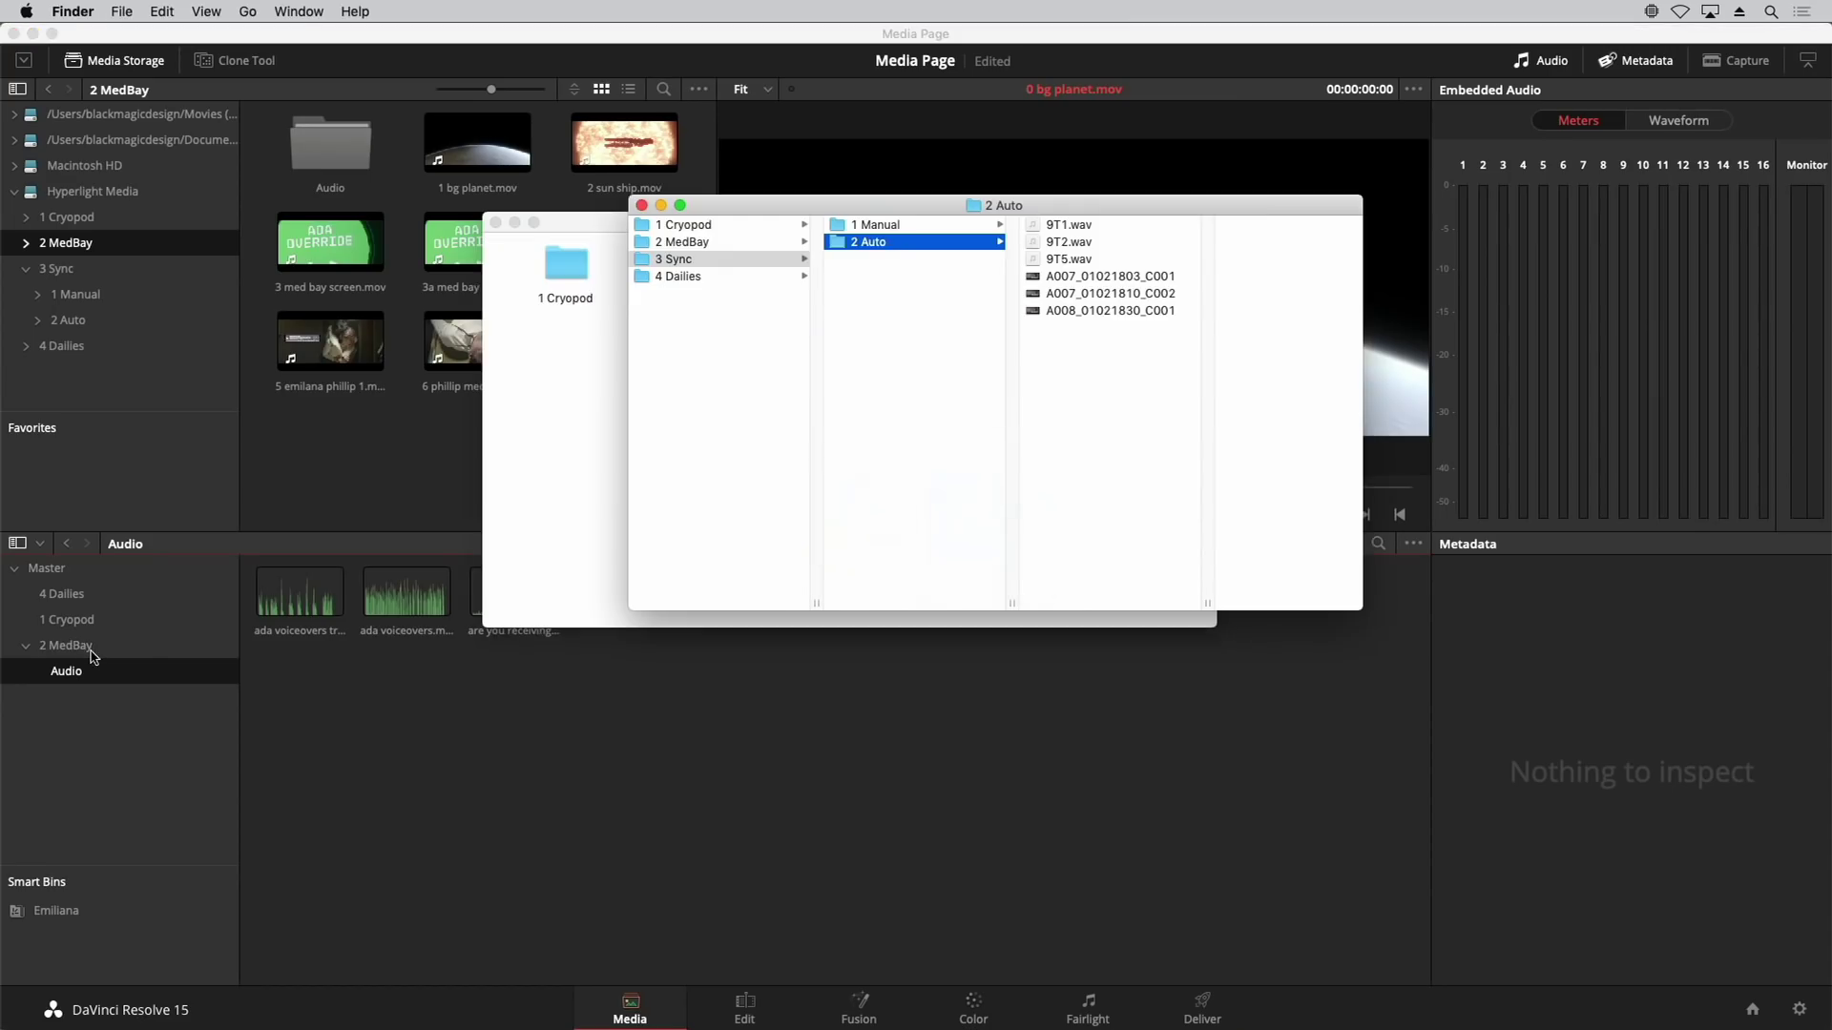
{"action": "left_click", "coordinate": [758, 342]}
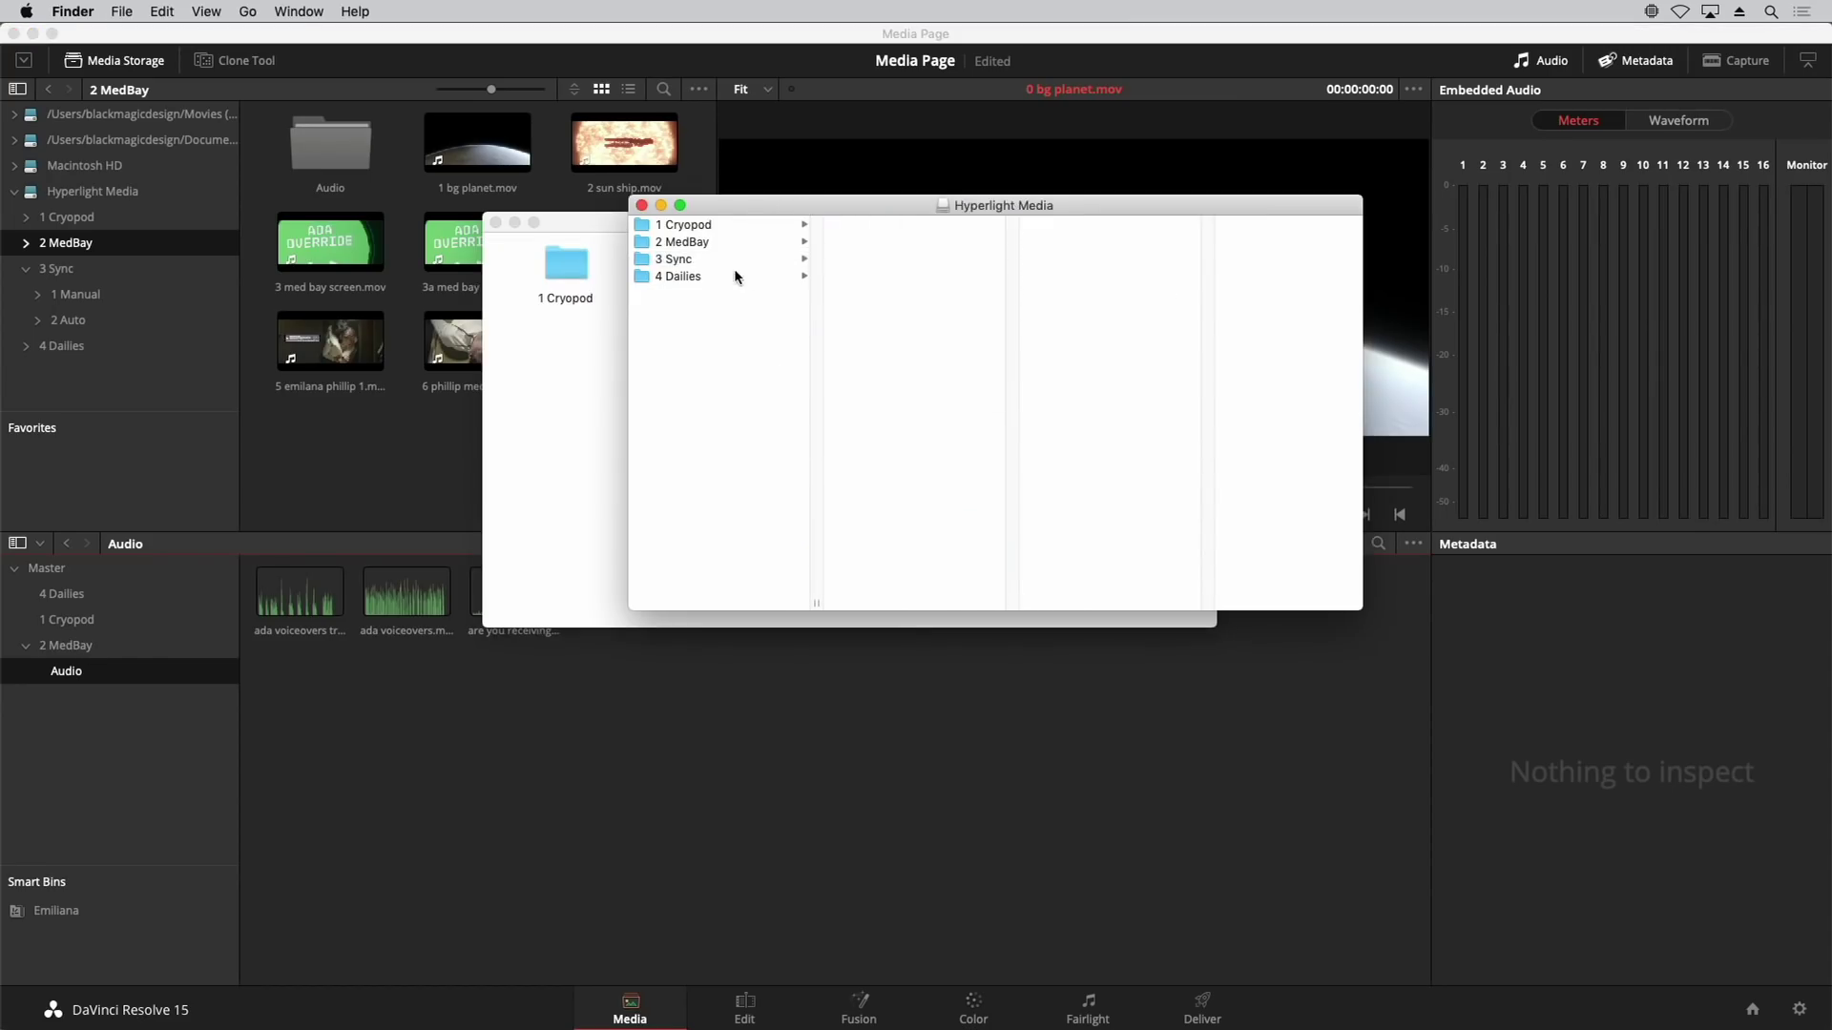
{"action": "left_click", "coordinate": [677, 260]}
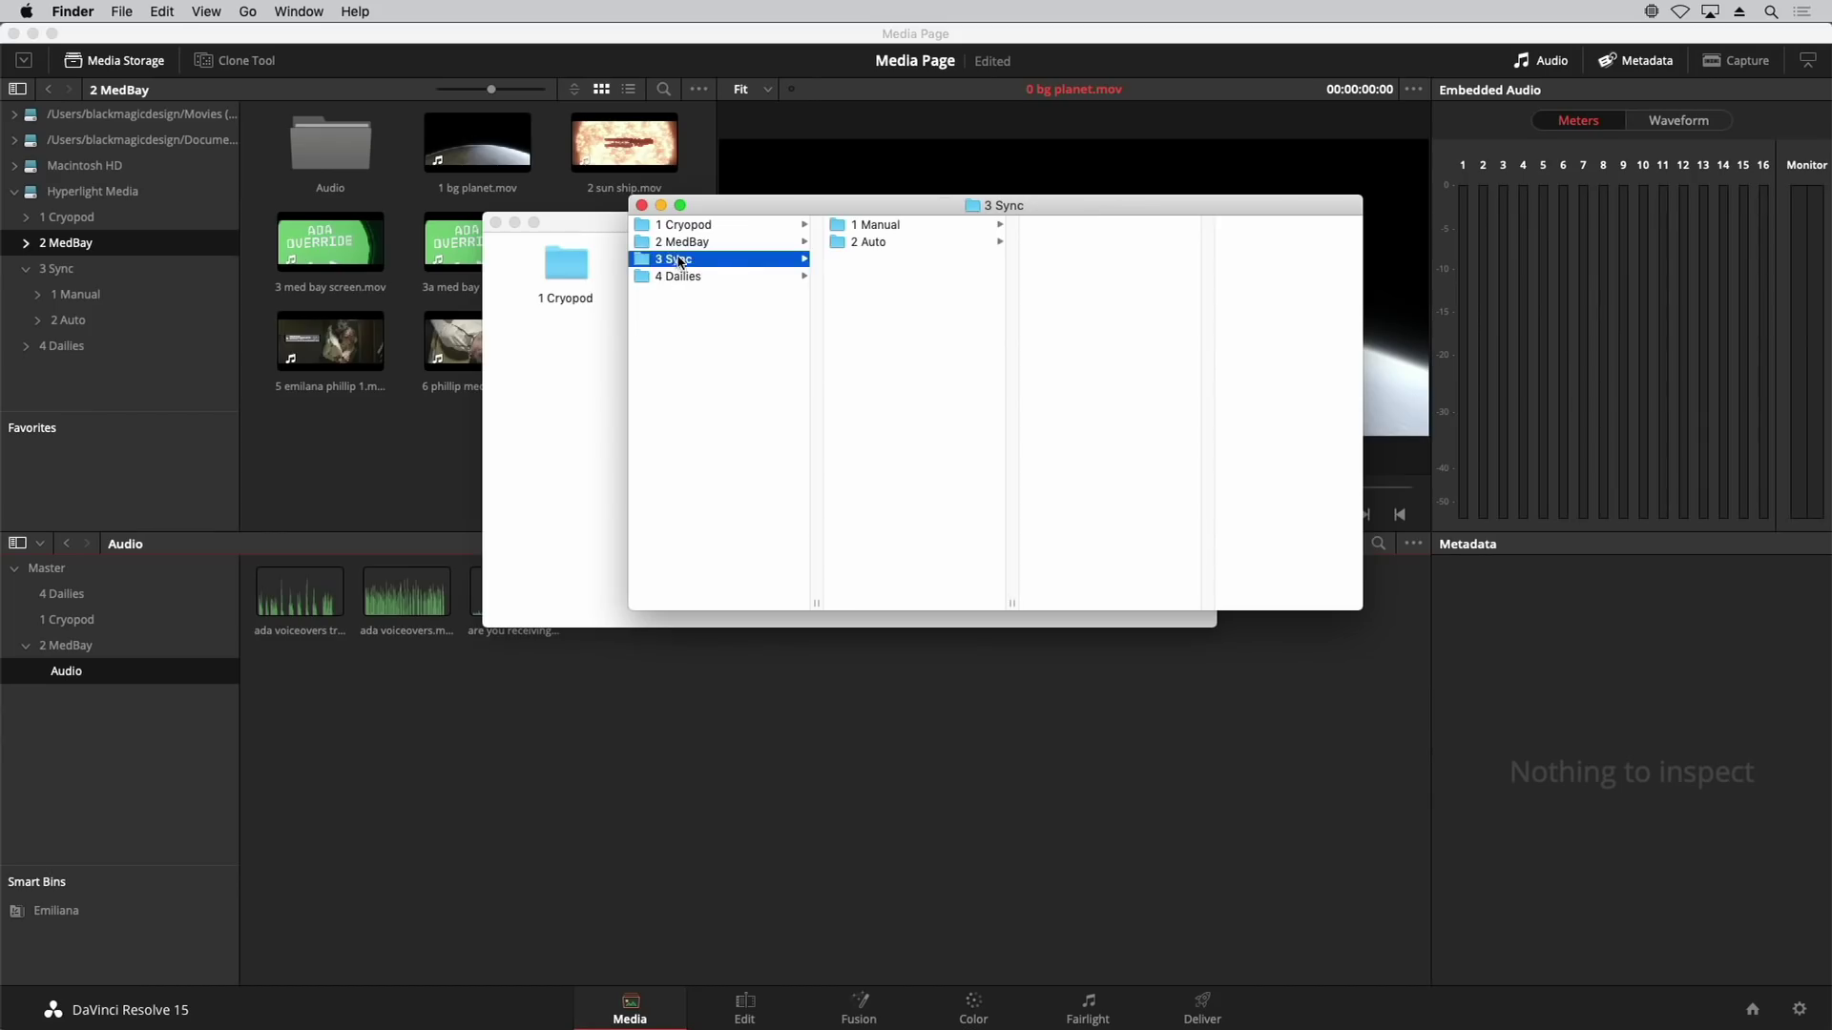
{"action": "left_click", "coordinate": [870, 227]}
{"action": "left_click", "coordinate": [876, 244]}
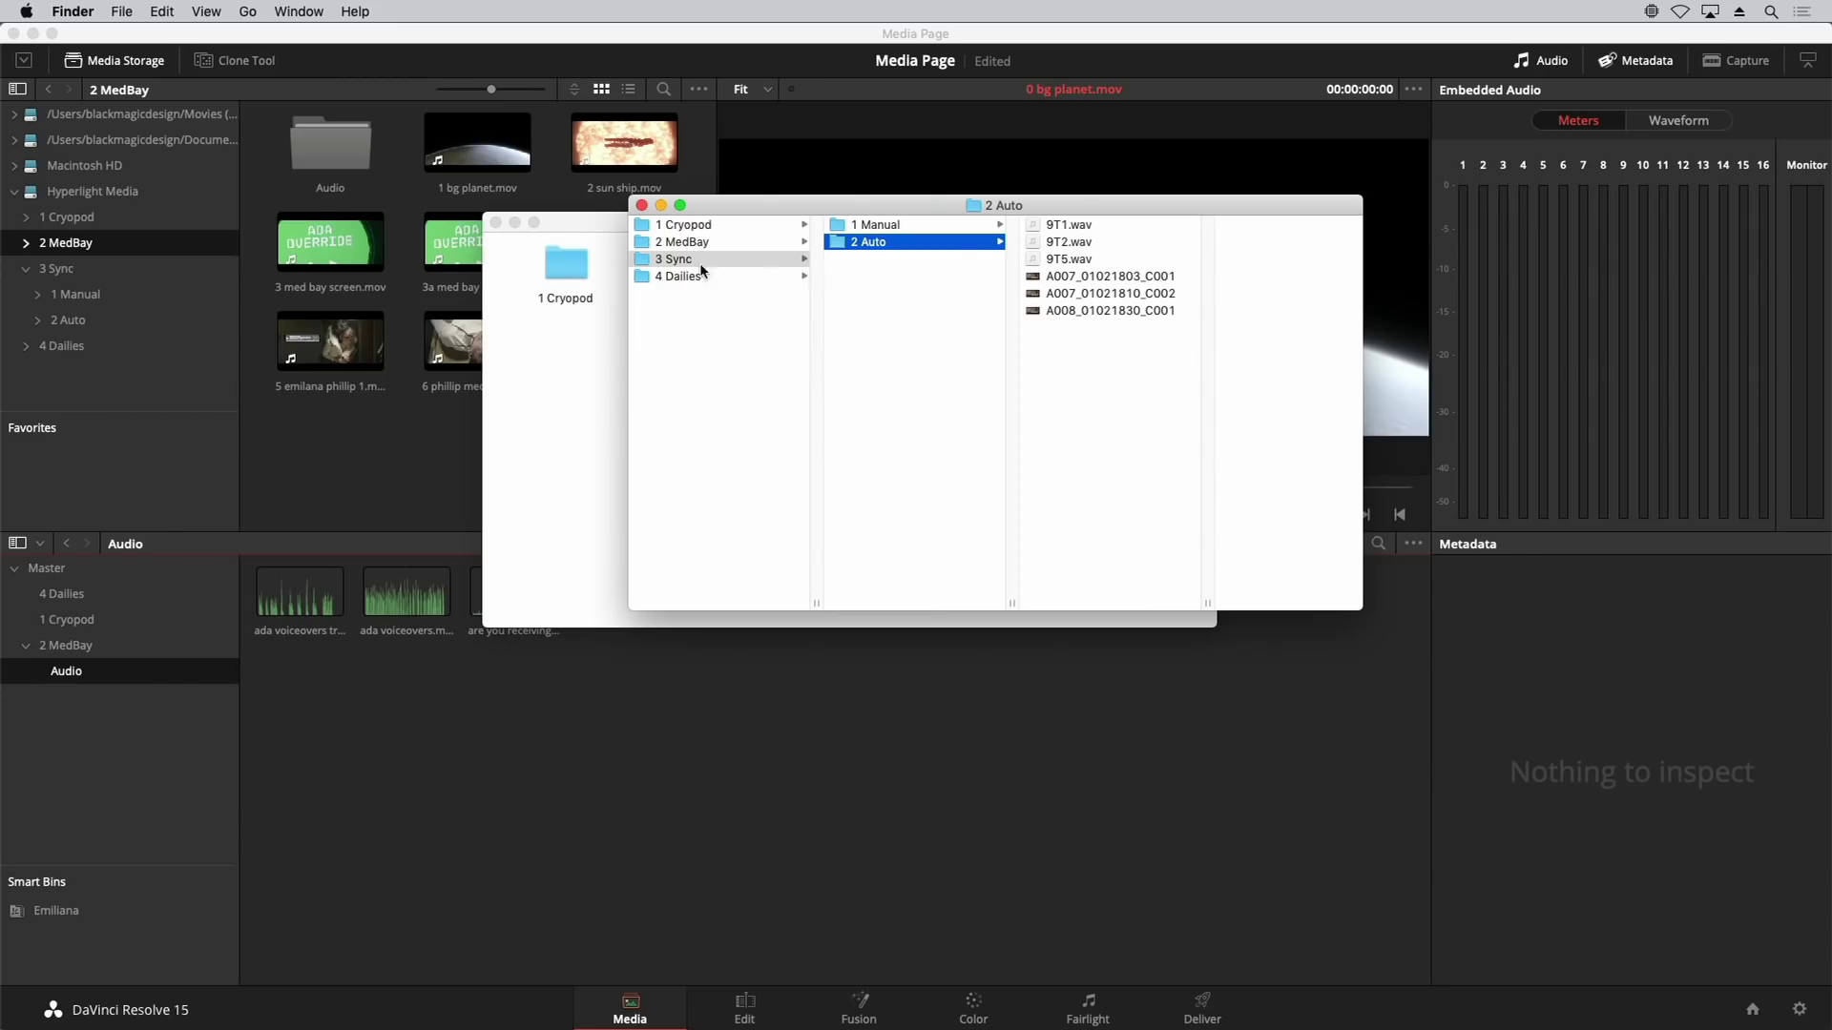
{"action": "left_click_drag", "start_coordinate": [655, 263], "coordinate": [111, 764]}
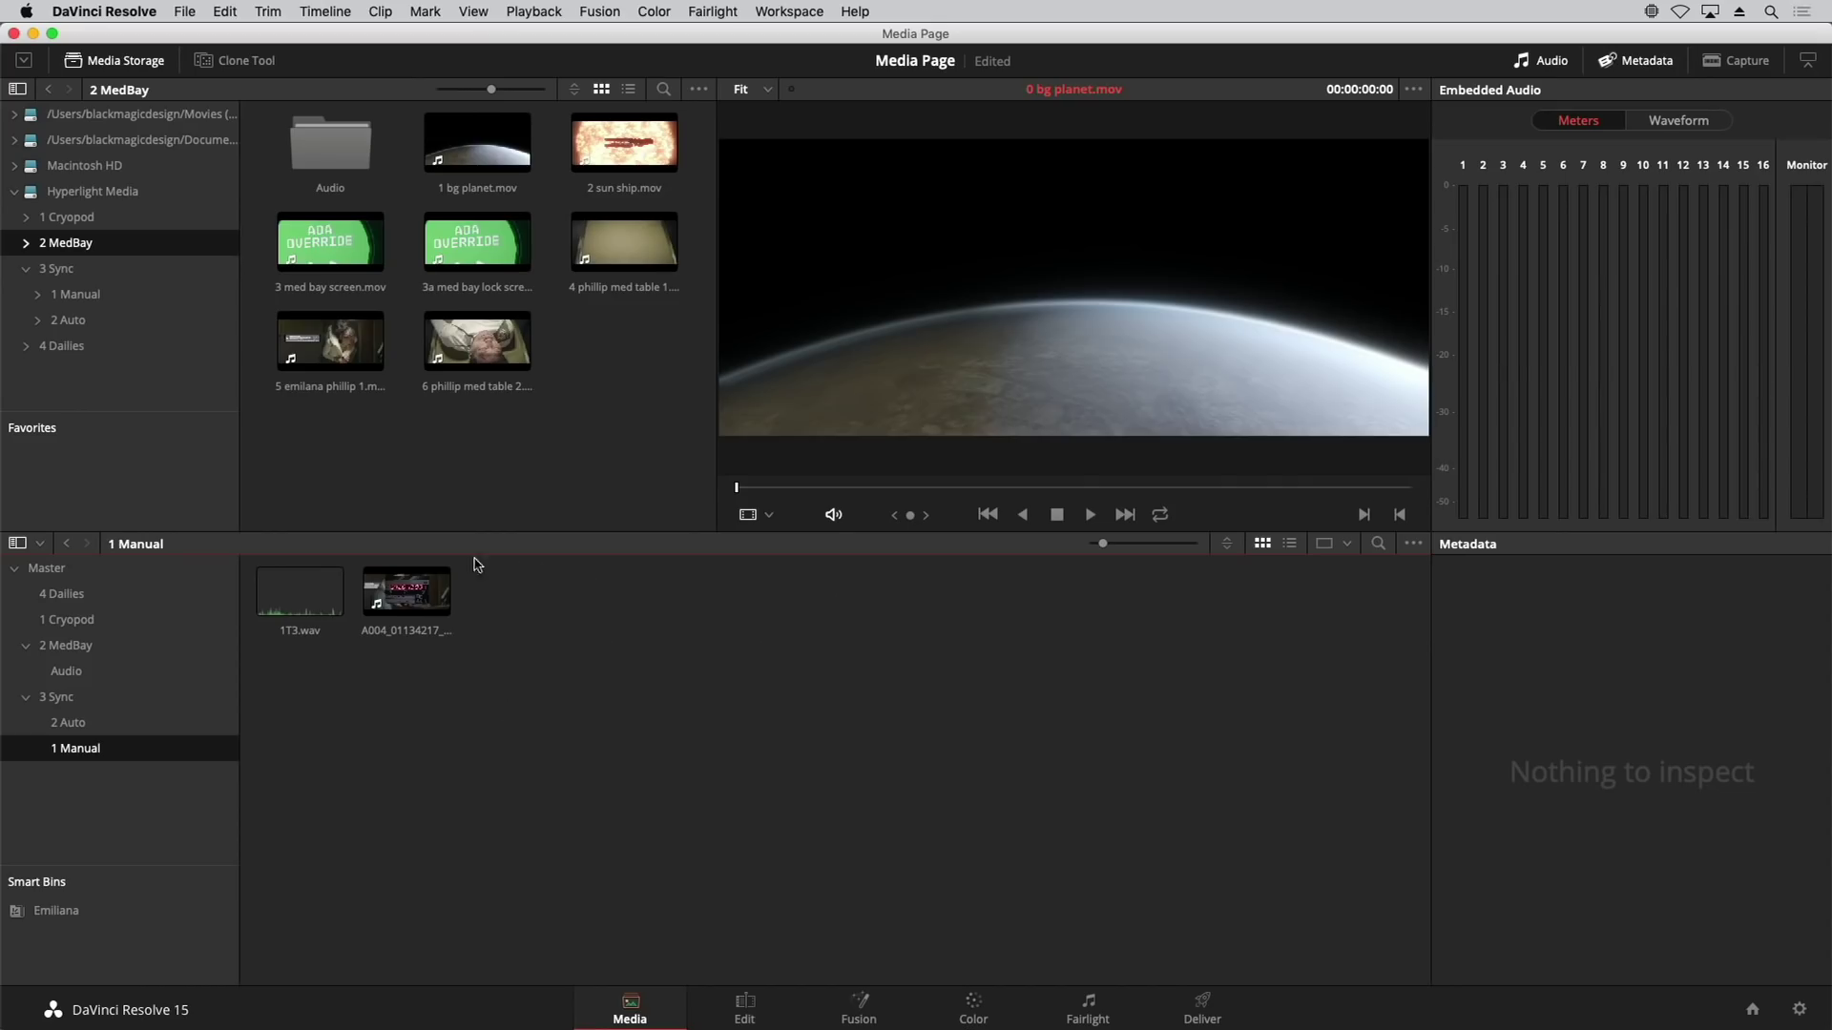
Step: Enlarge the clip thumbnails in the 1 Manual bin and look through the available sort options
{"action": "left_click", "coordinate": [272, 587]}
{"action": "left_click", "coordinate": [275, 668]}
{"action": "left_click_drag", "start_coordinate": [1104, 550], "coordinate": [1187, 552]}
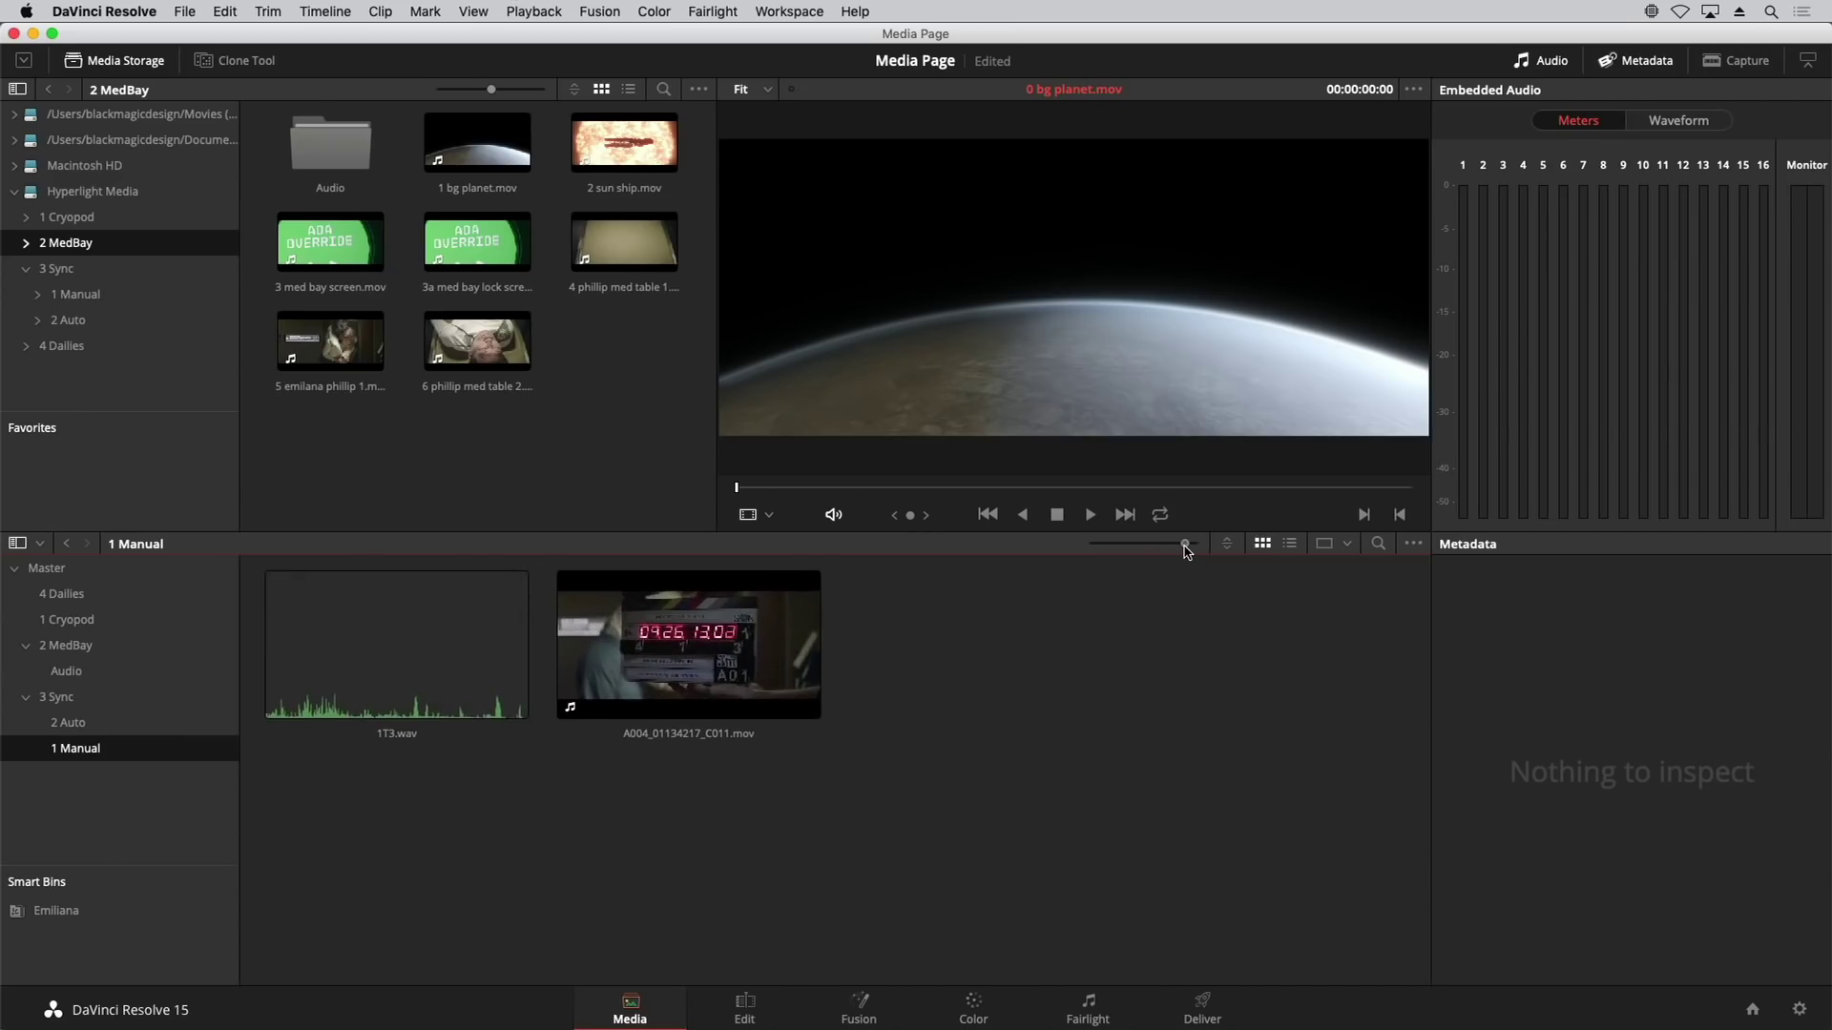
{"action": "left_click", "coordinate": [1227, 543]}
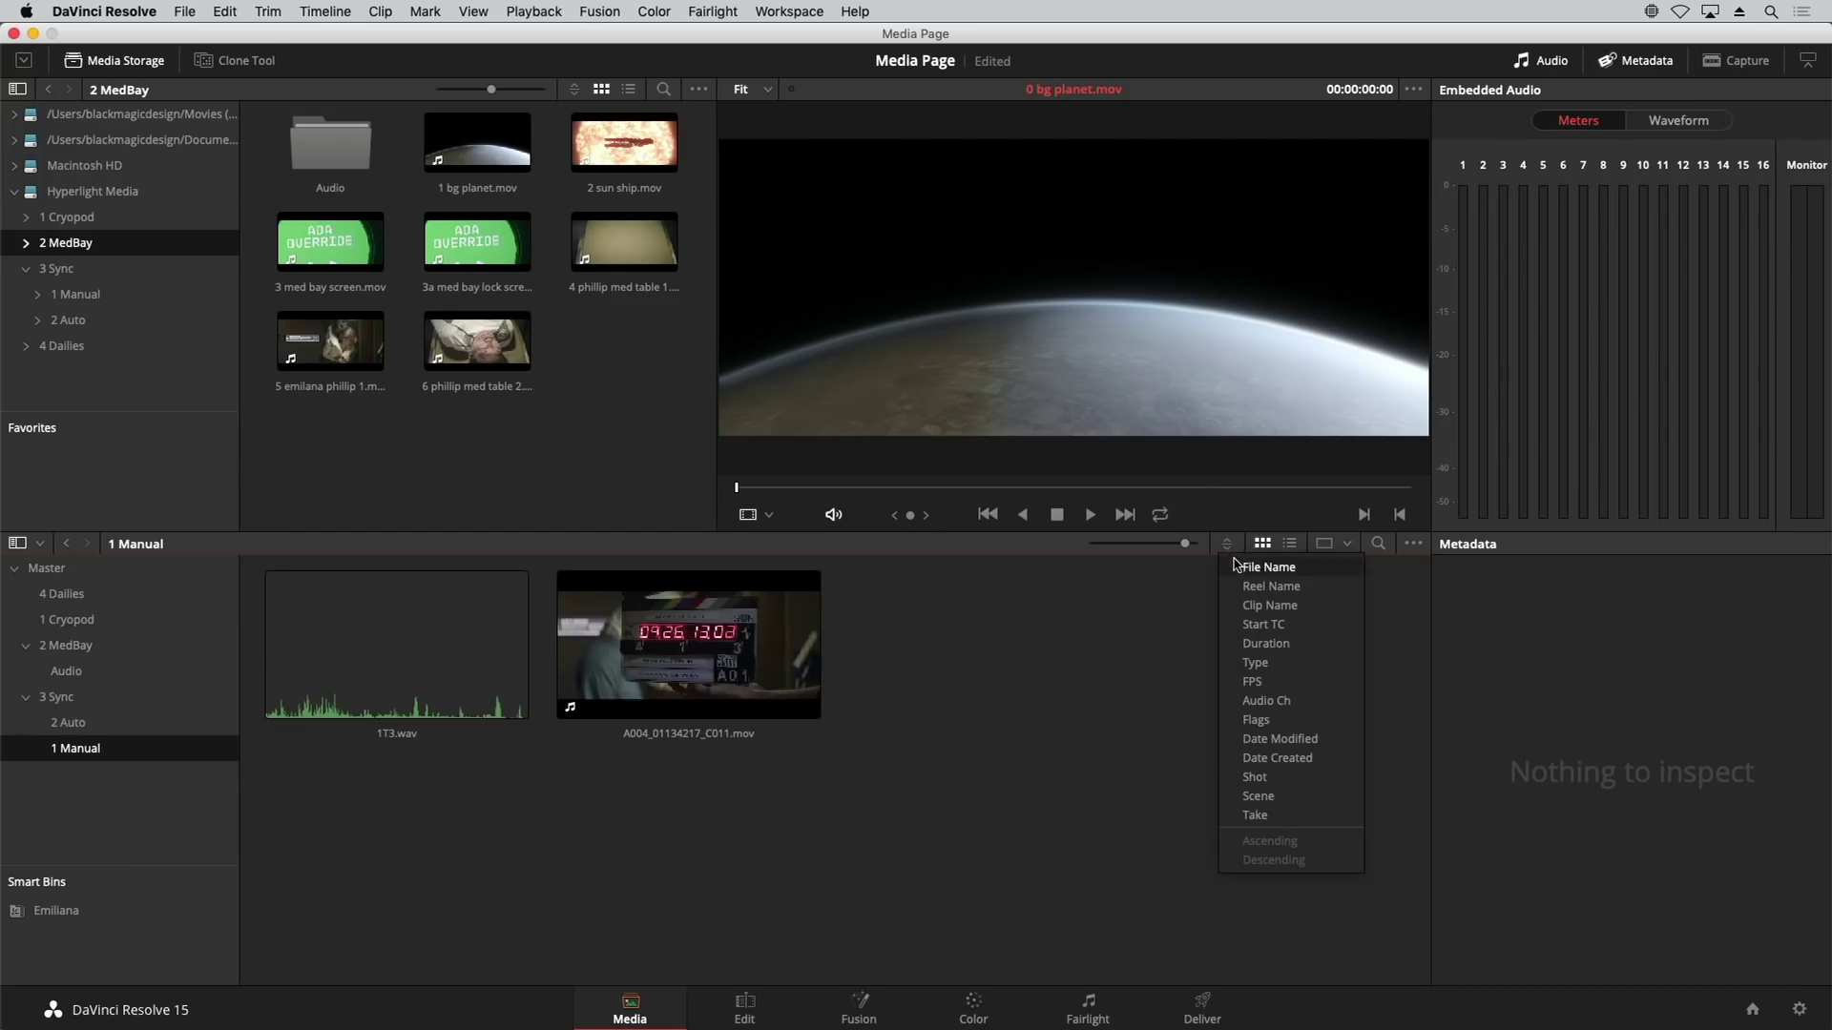
{"action": "left_click", "coordinate": [1239, 566]}
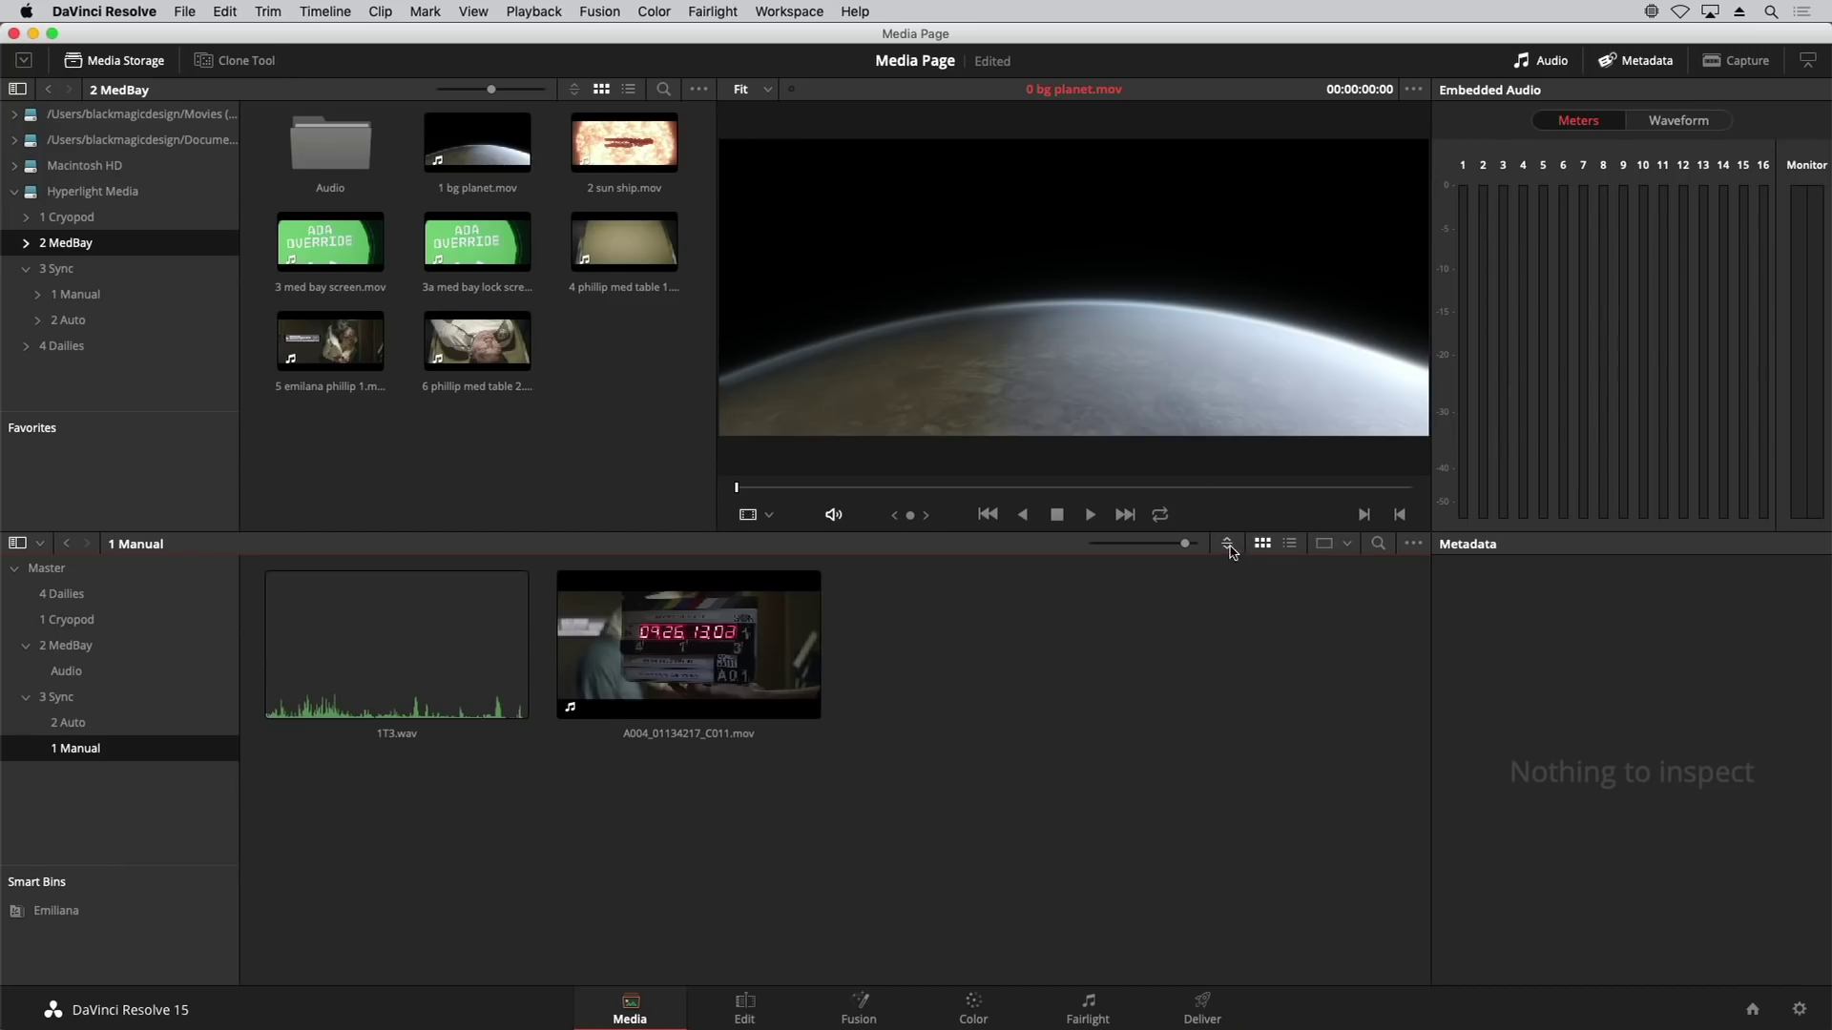
Step: Show the 1 Manual bin as a list and sort its clips by Clip Name
{"action": "left_click", "coordinate": [1290, 544]}
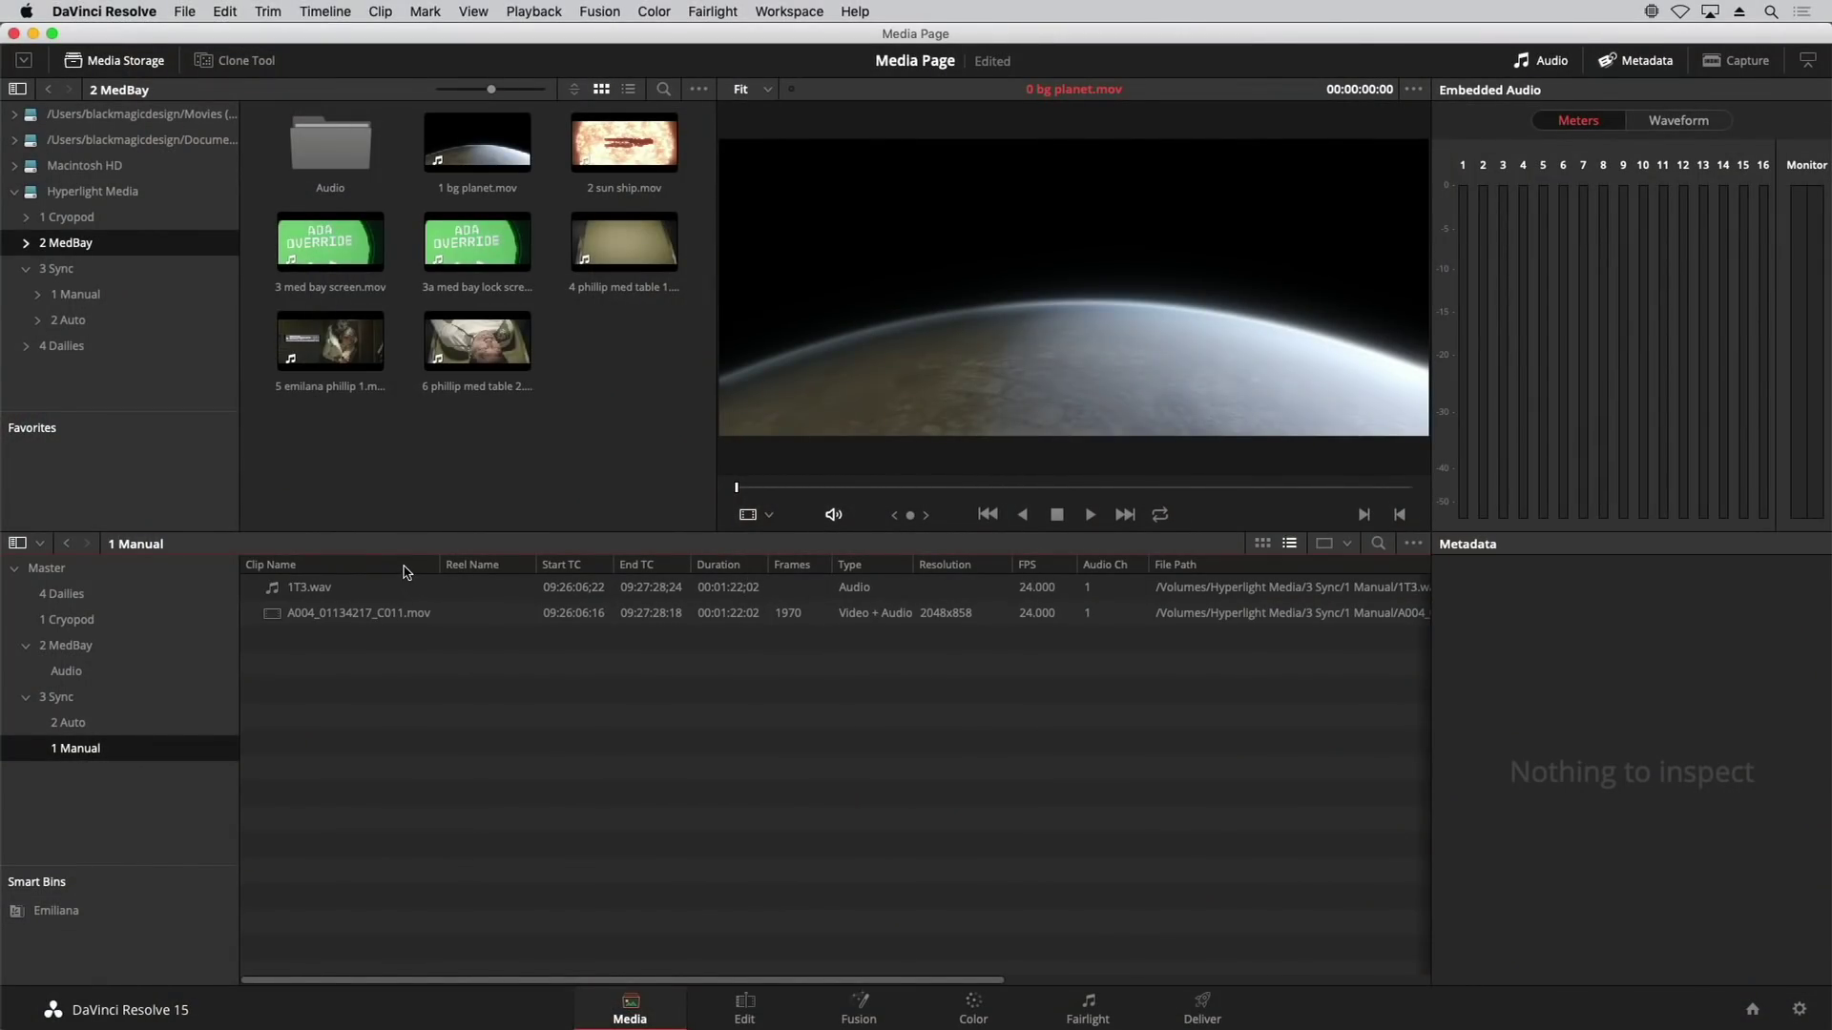
{"action": "left_click", "coordinate": [408, 573]}
{"action": "left_click", "coordinate": [407, 573]}
{"action": "left_click", "coordinate": [408, 572]}
Step: Hide the Audio Ch, Audio Codec, Date Modified, Duration, End TC, File Path, Flags and Format columns in the 1 Manual bin's list
{"action": "right_click", "coordinate": [395, 572]}
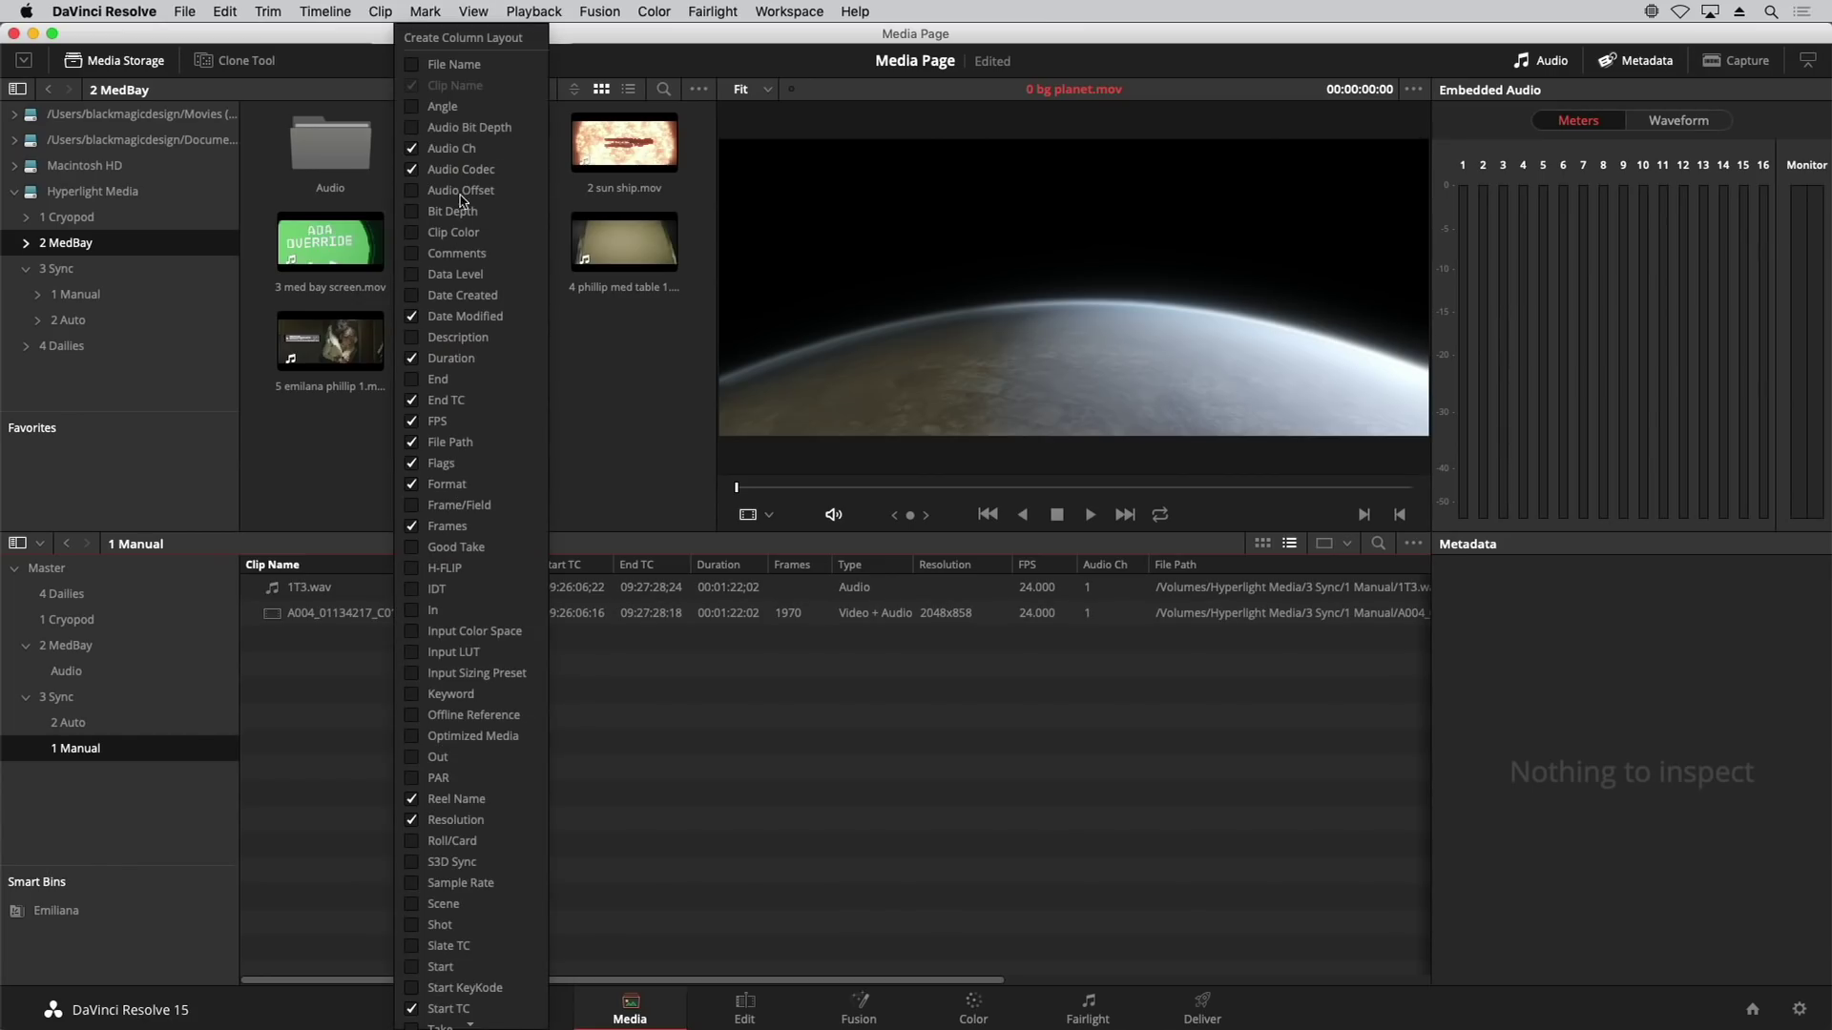
{"action": "left_click", "coordinate": [450, 150]}
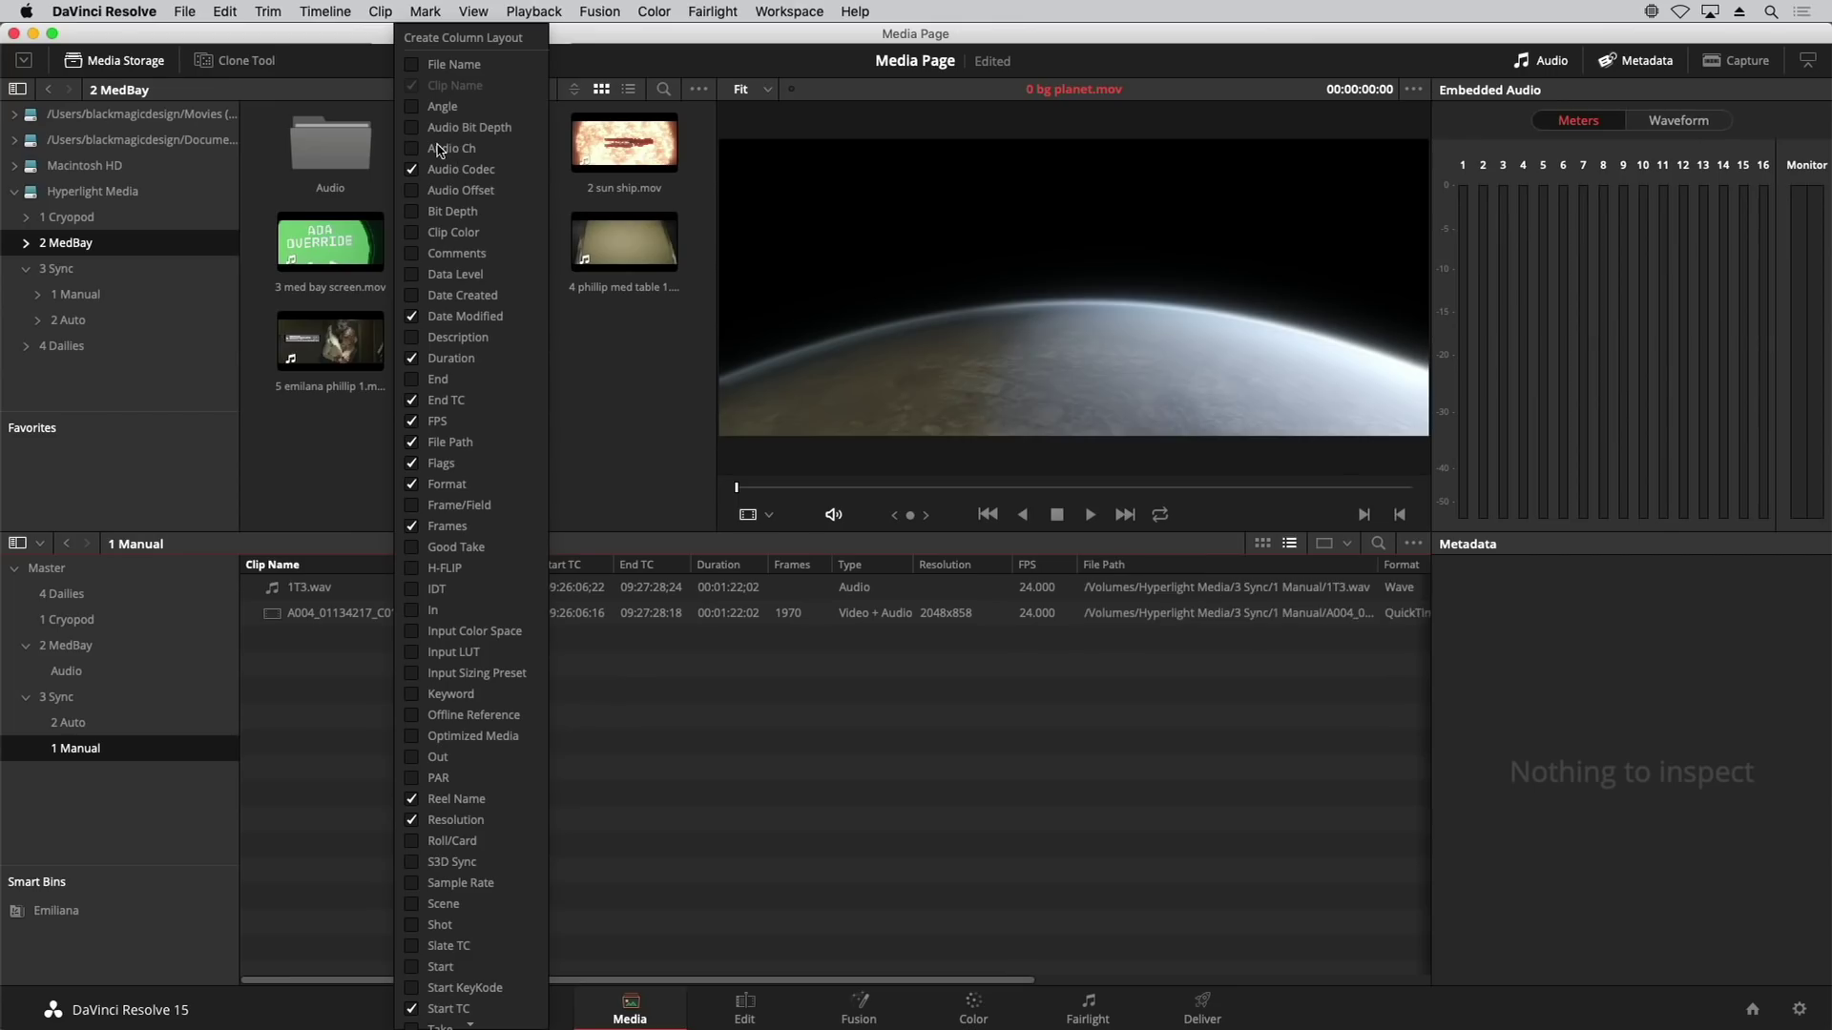
{"action": "left_click", "coordinate": [450, 315]}
{"action": "left_click", "coordinate": [449, 358]}
{"action": "left_click", "coordinate": [446, 401]}
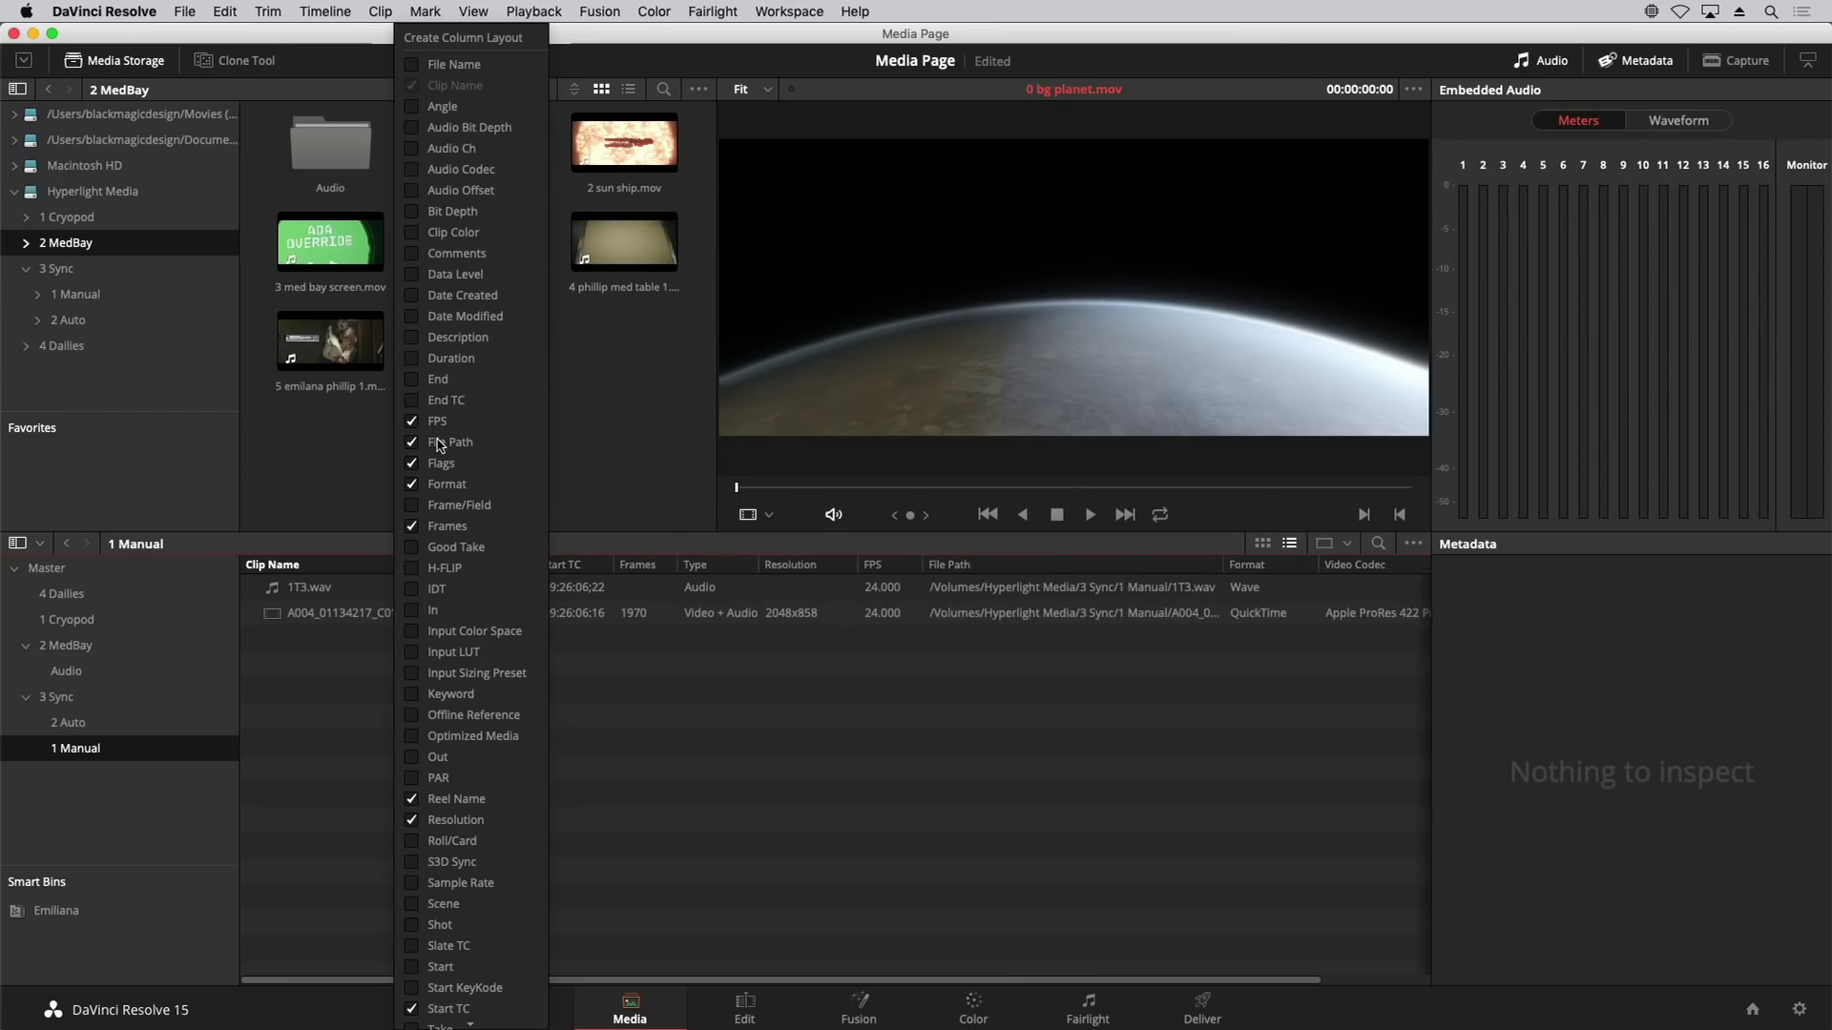
{"action": "left_click", "coordinate": [445, 442]}
{"action": "left_click", "coordinate": [440, 486]}
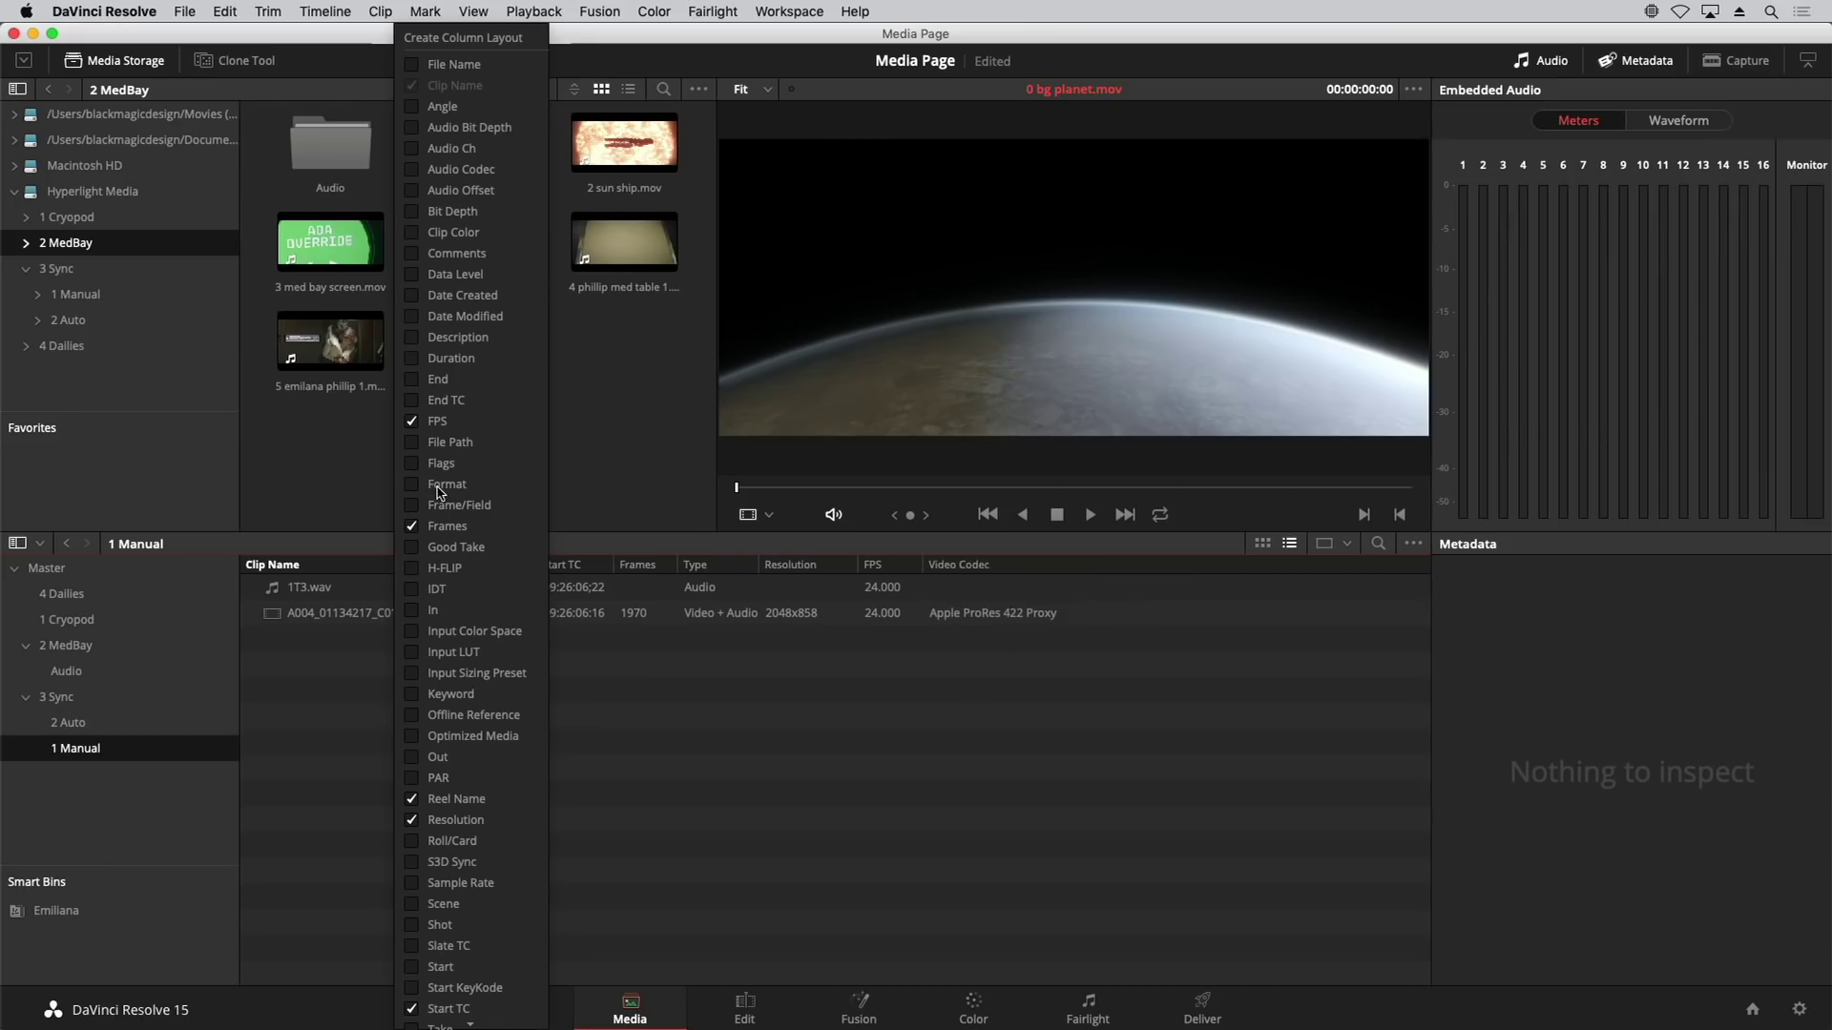
{"action": "left_click", "coordinate": [608, 722]}
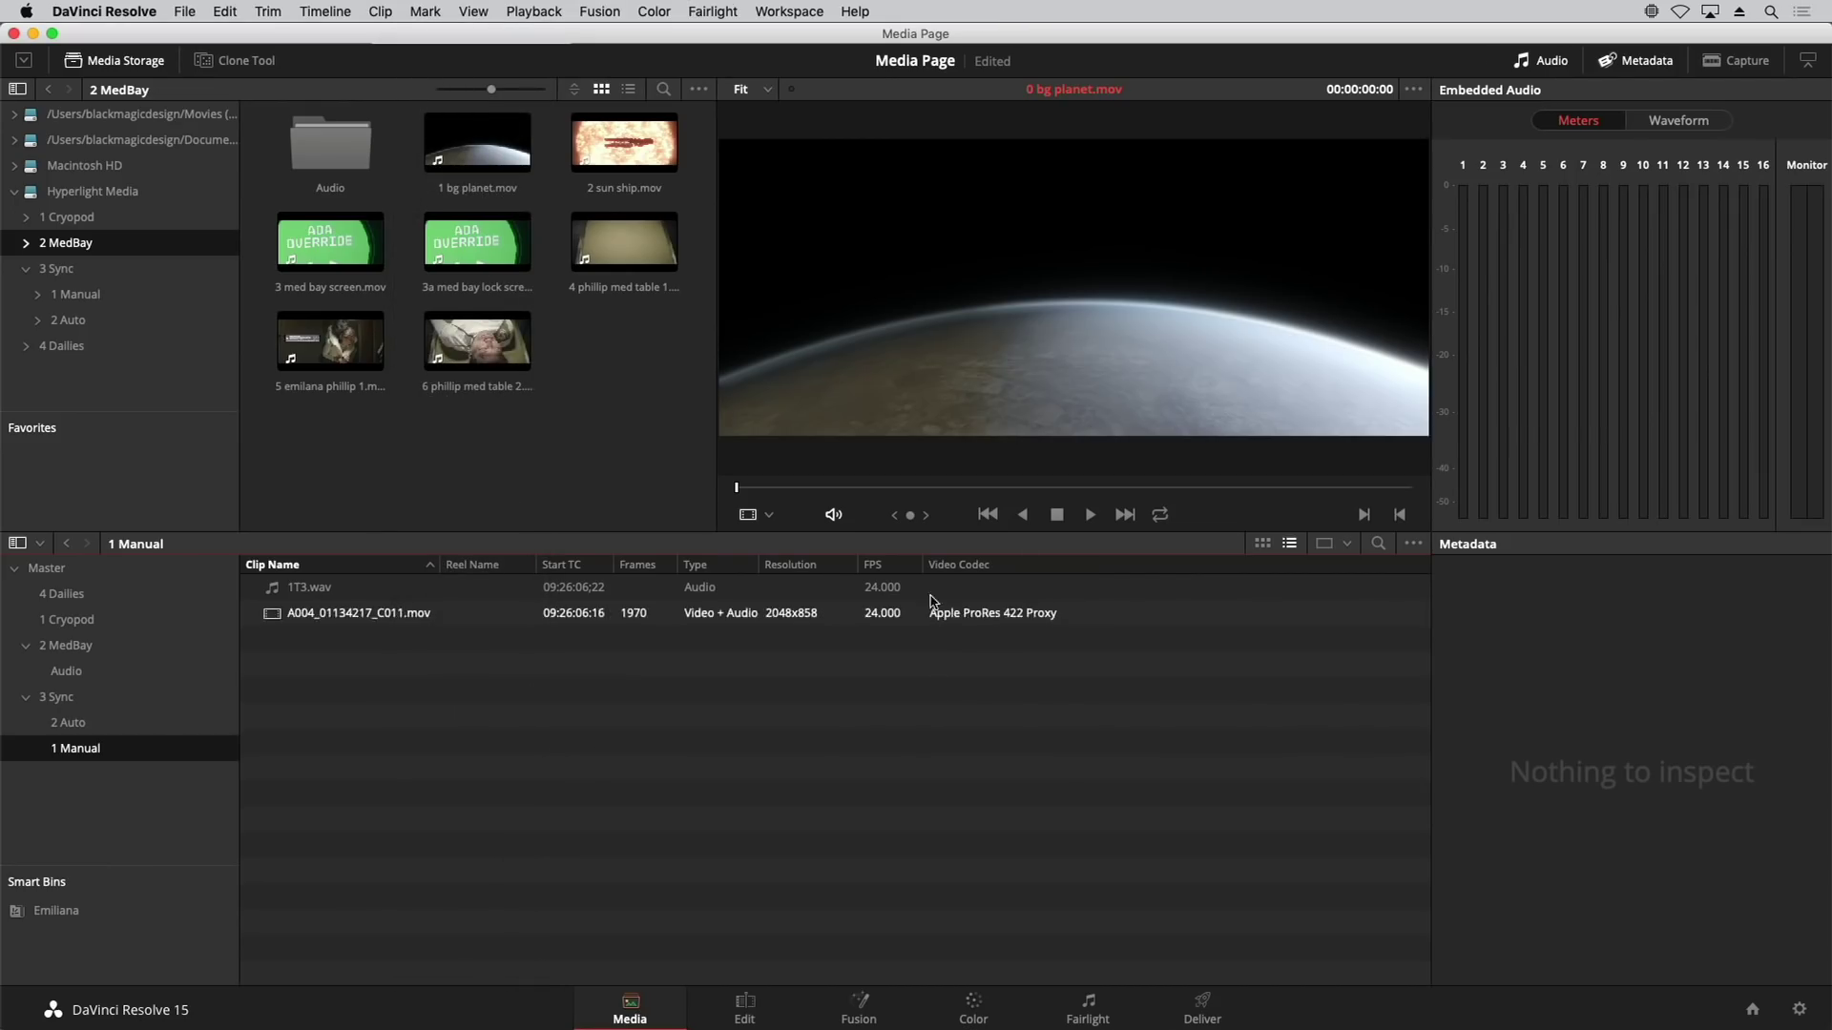
Step: Save the current column arrangement as a column layout named Basic
{"action": "right_click", "coordinate": [813, 565]}
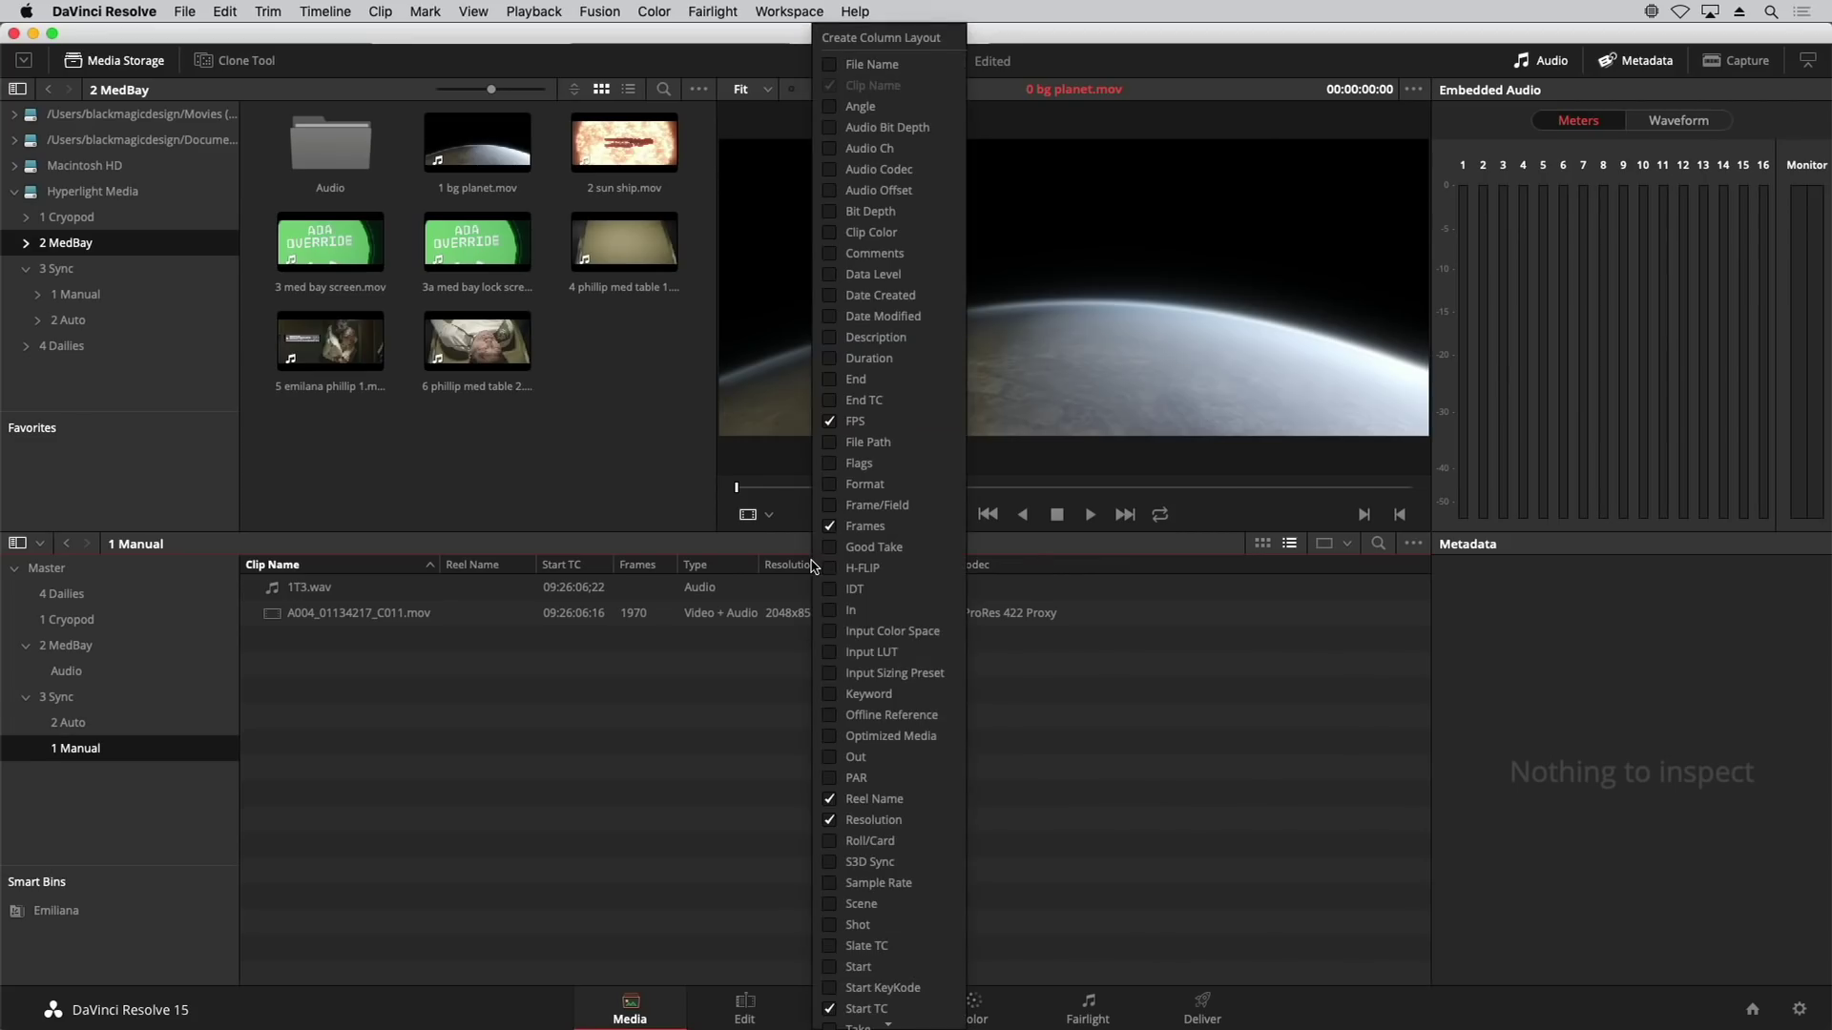
{"action": "left_click", "coordinate": [899, 43]}
{"action": "type", "text": "Basic"}
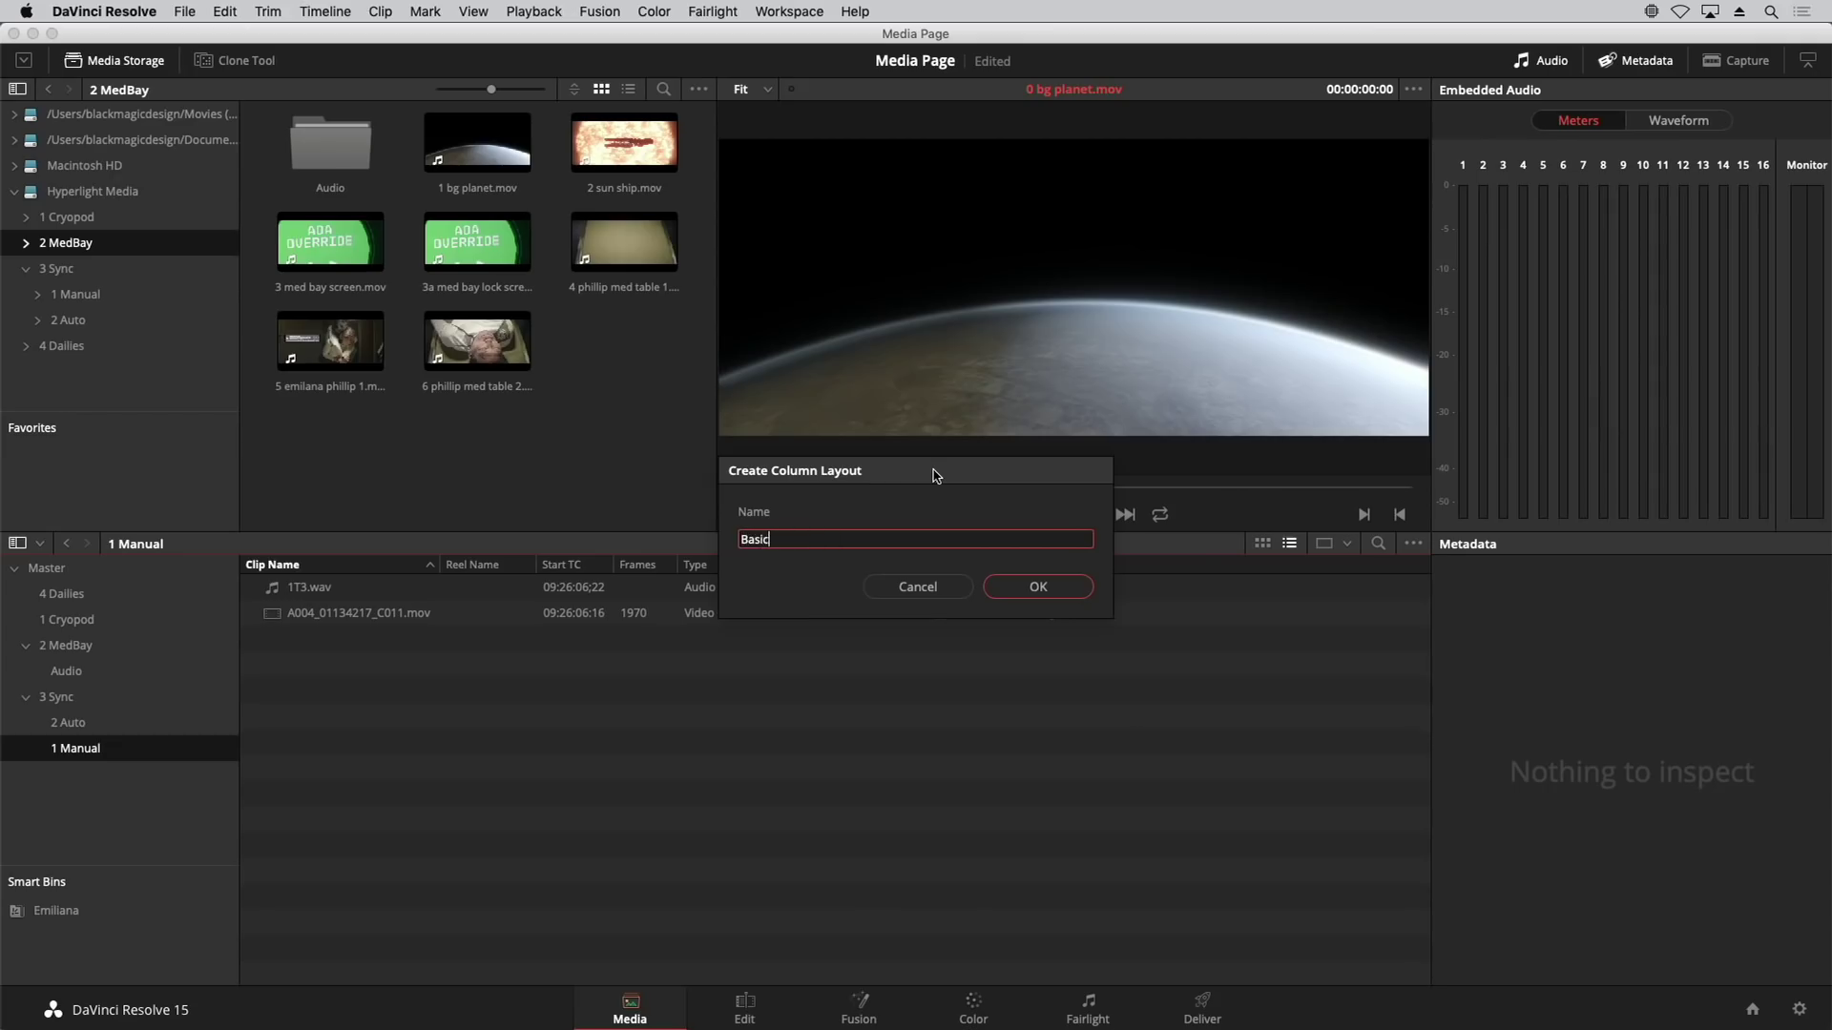
{"action": "key", "text": "Return"}
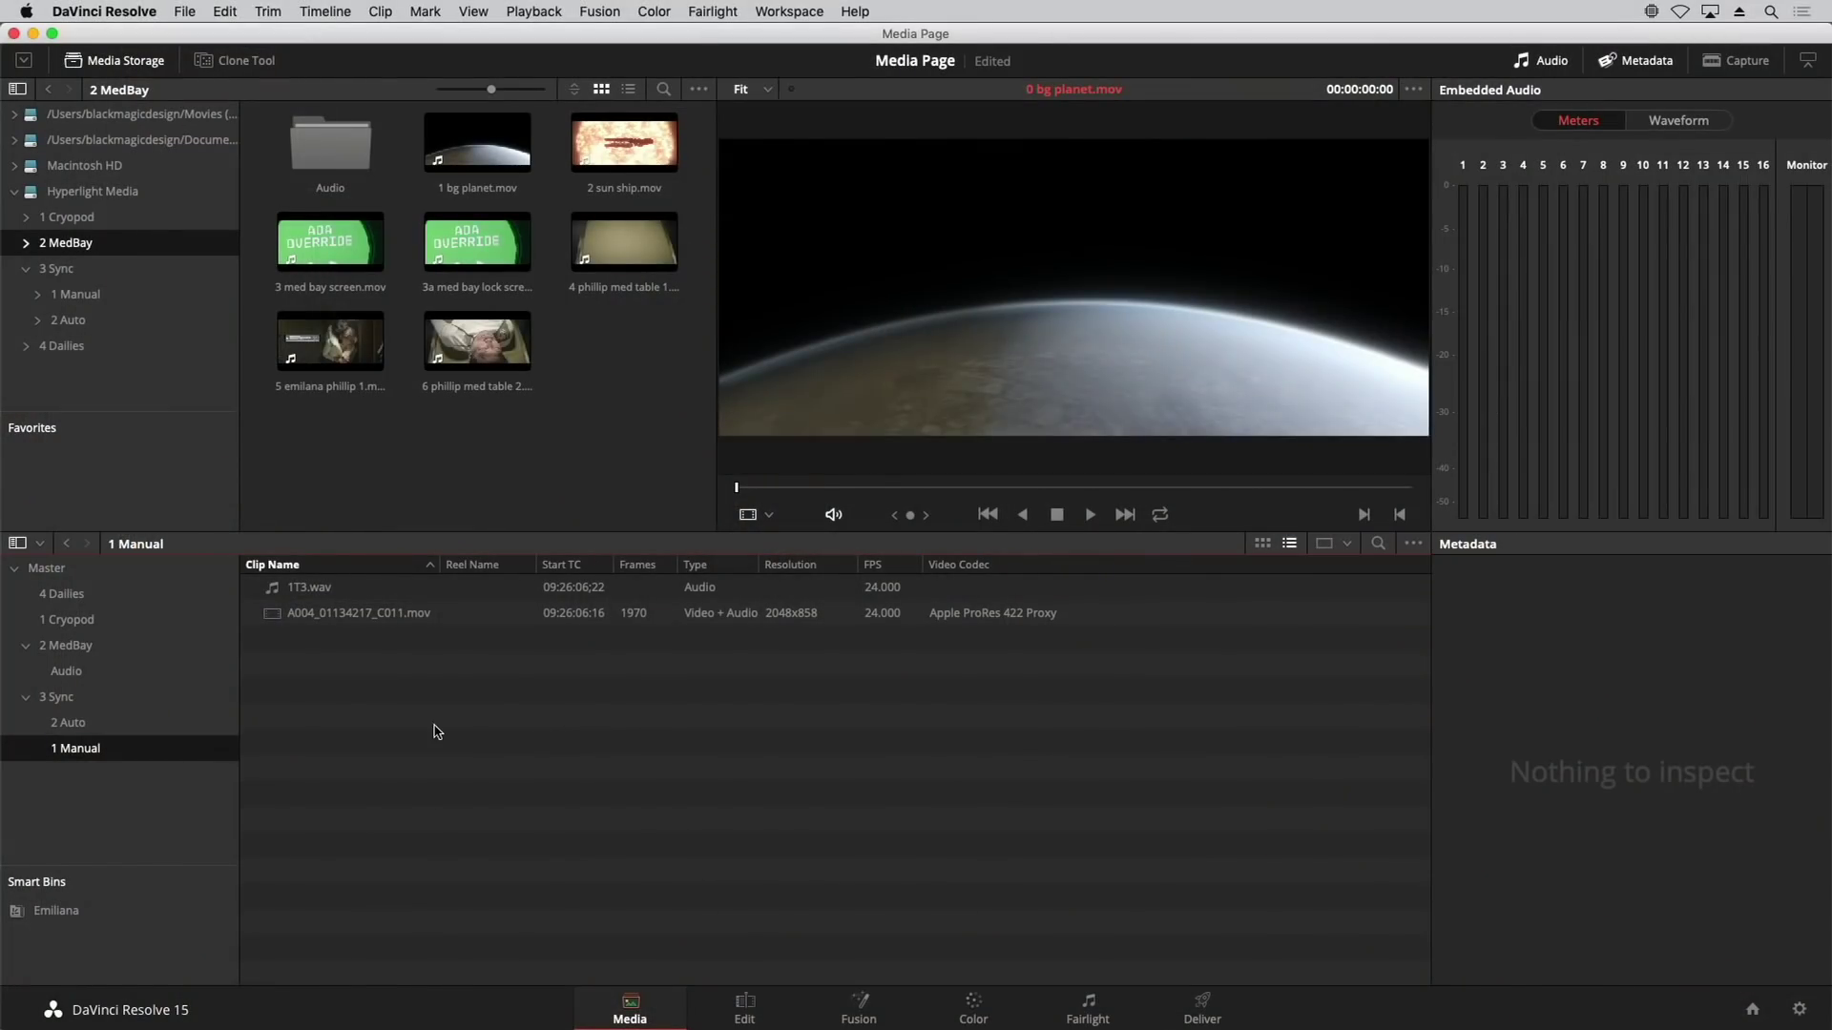
Step: Rename the video clip A004_01134217_C011.mov in the 1 Manual bin to 1T3
{"action": "left_click", "coordinate": [273, 626]}
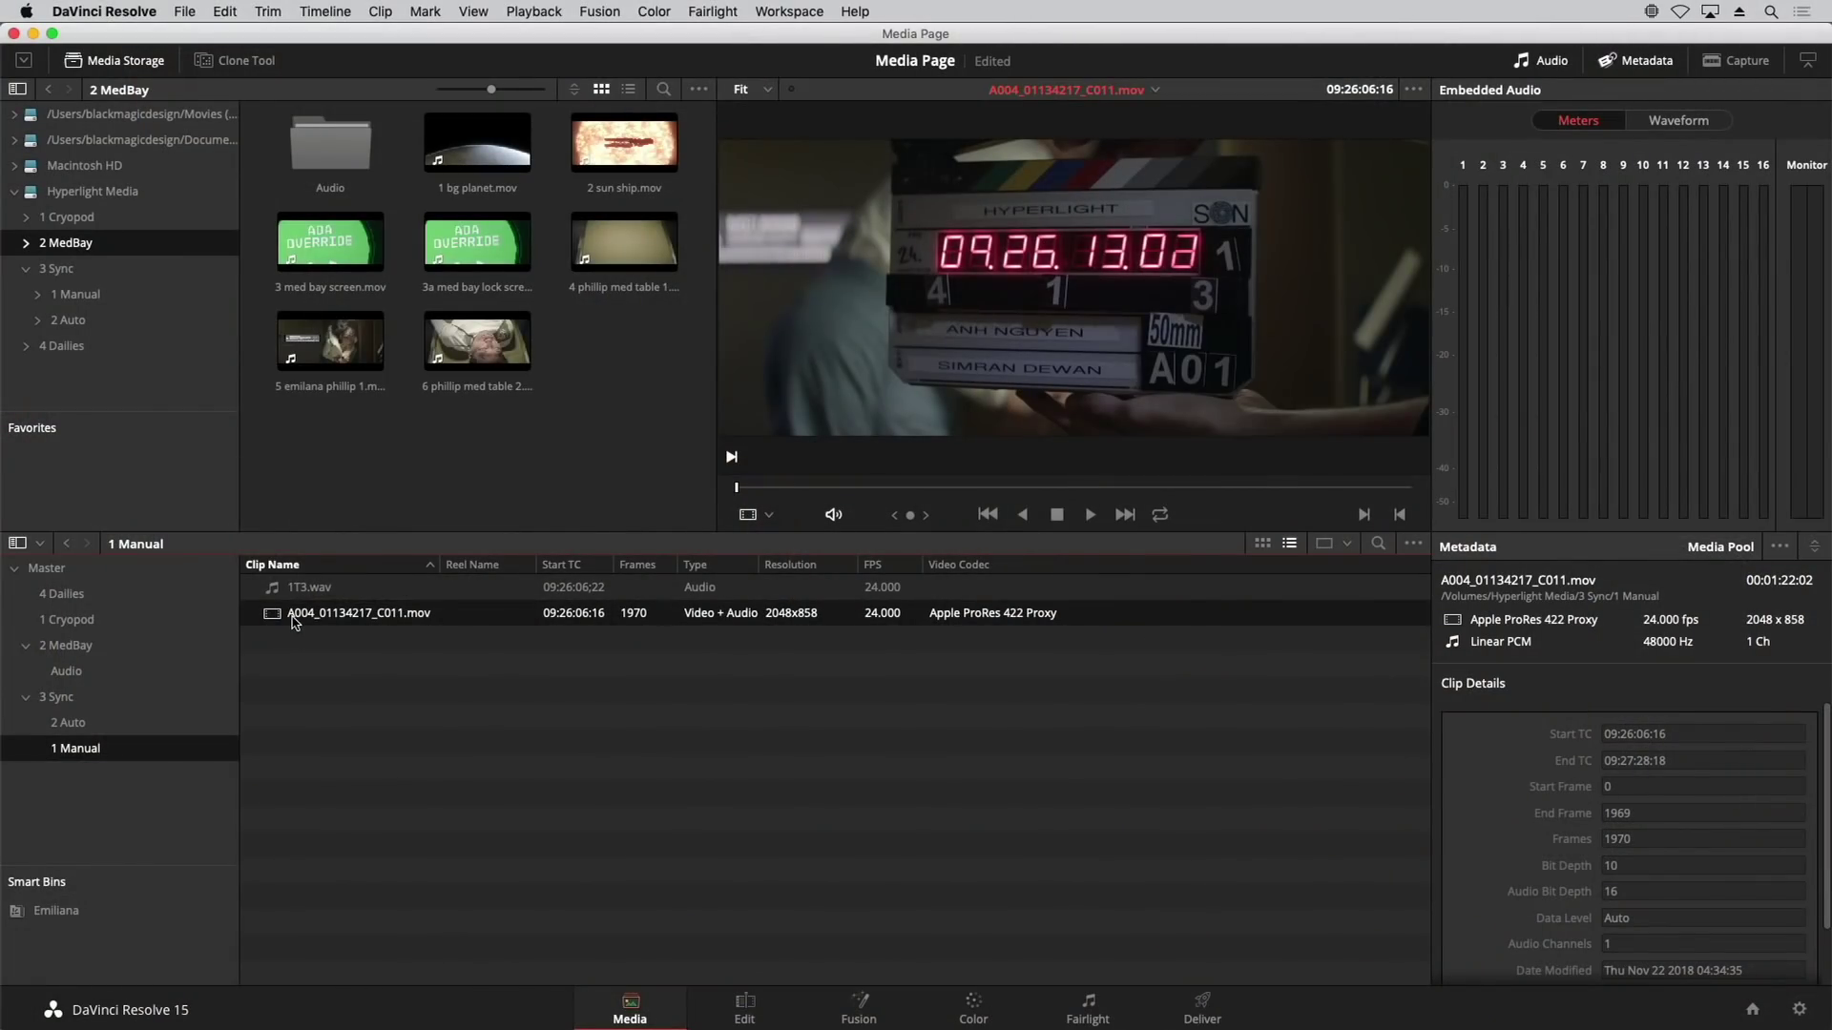
{"action": "left_click", "coordinate": [293, 620]}
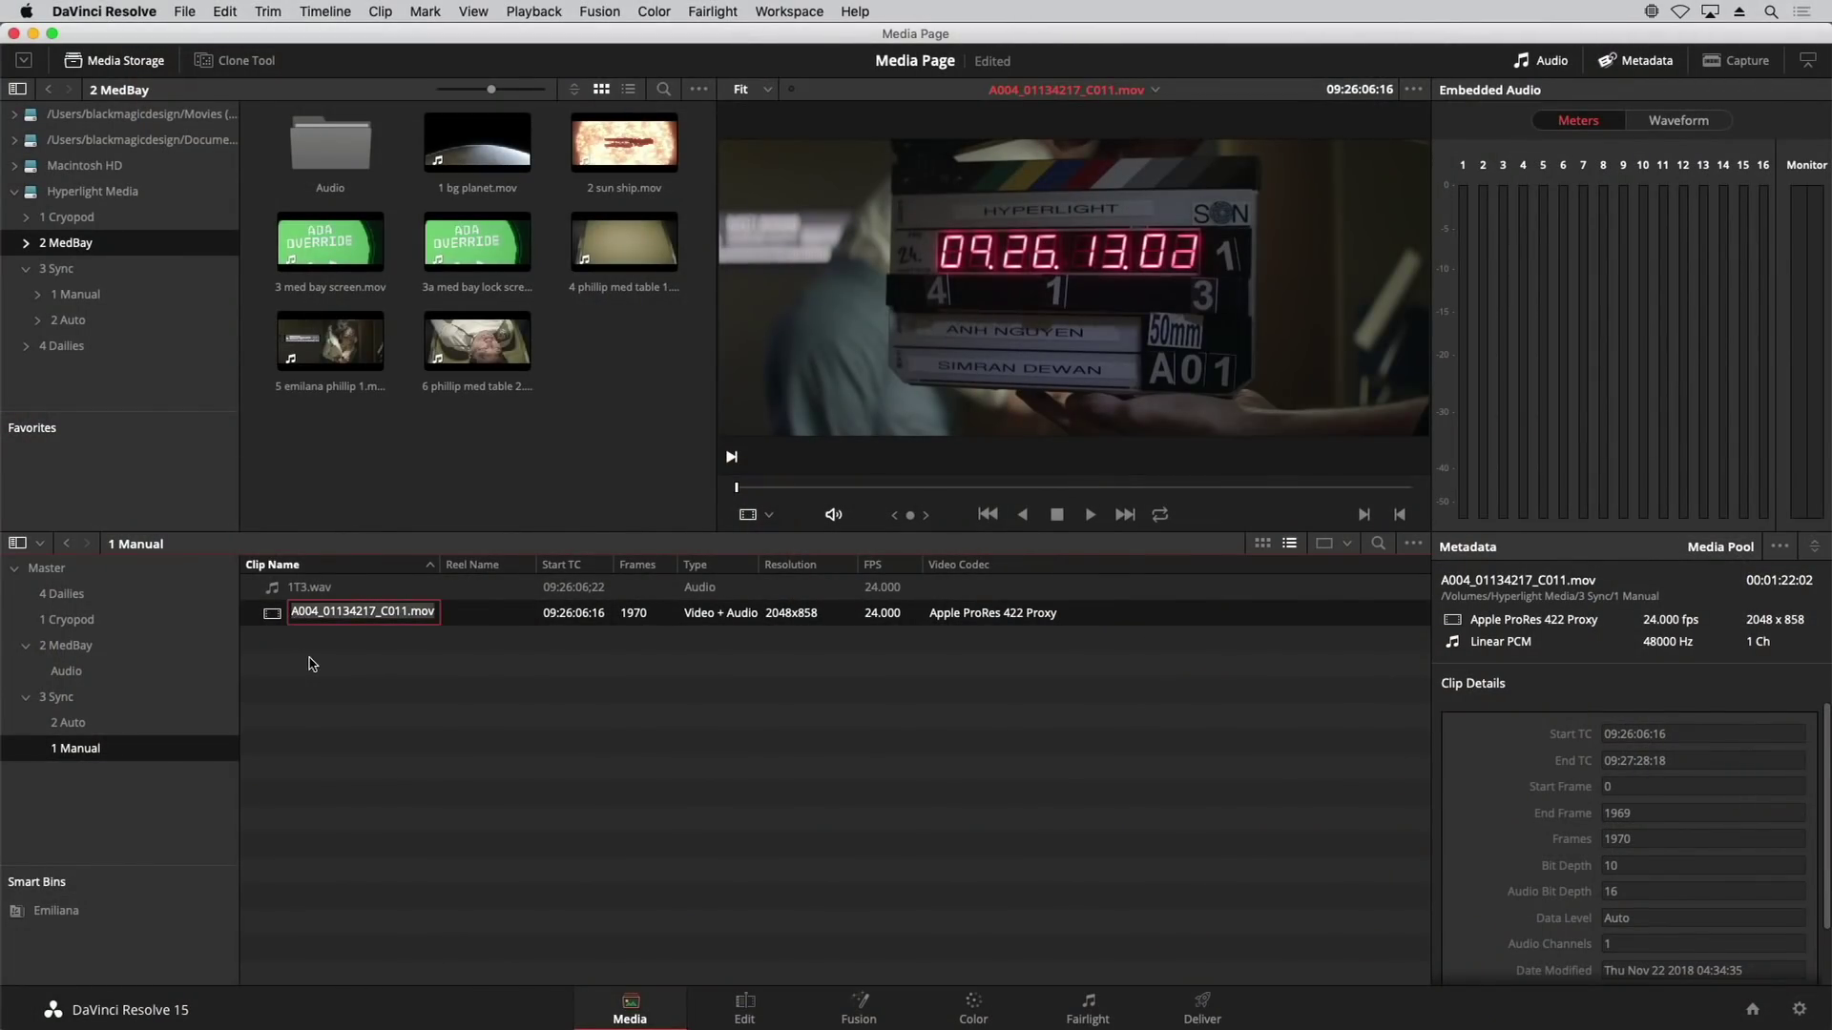
{"action": "type", "text": "1T3"}
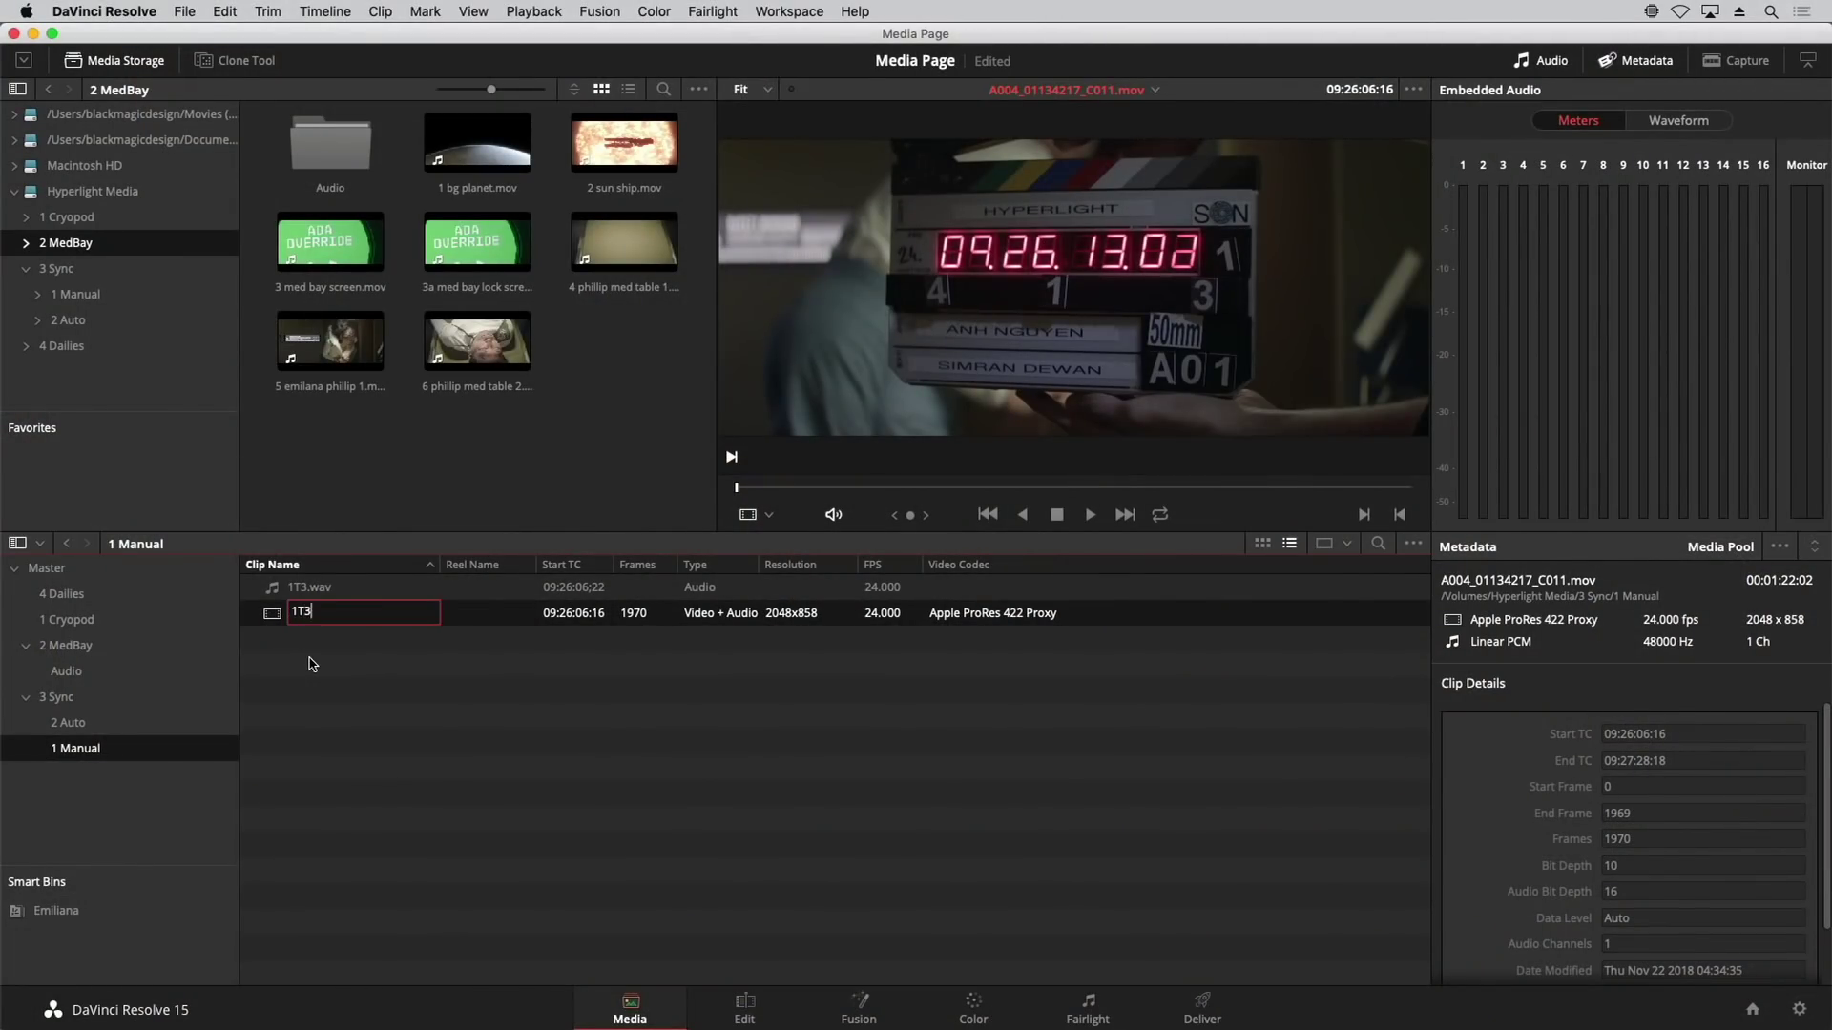
{"action": "key", "text": "Return"}
{"action": "left_click", "coordinate": [329, 705]}
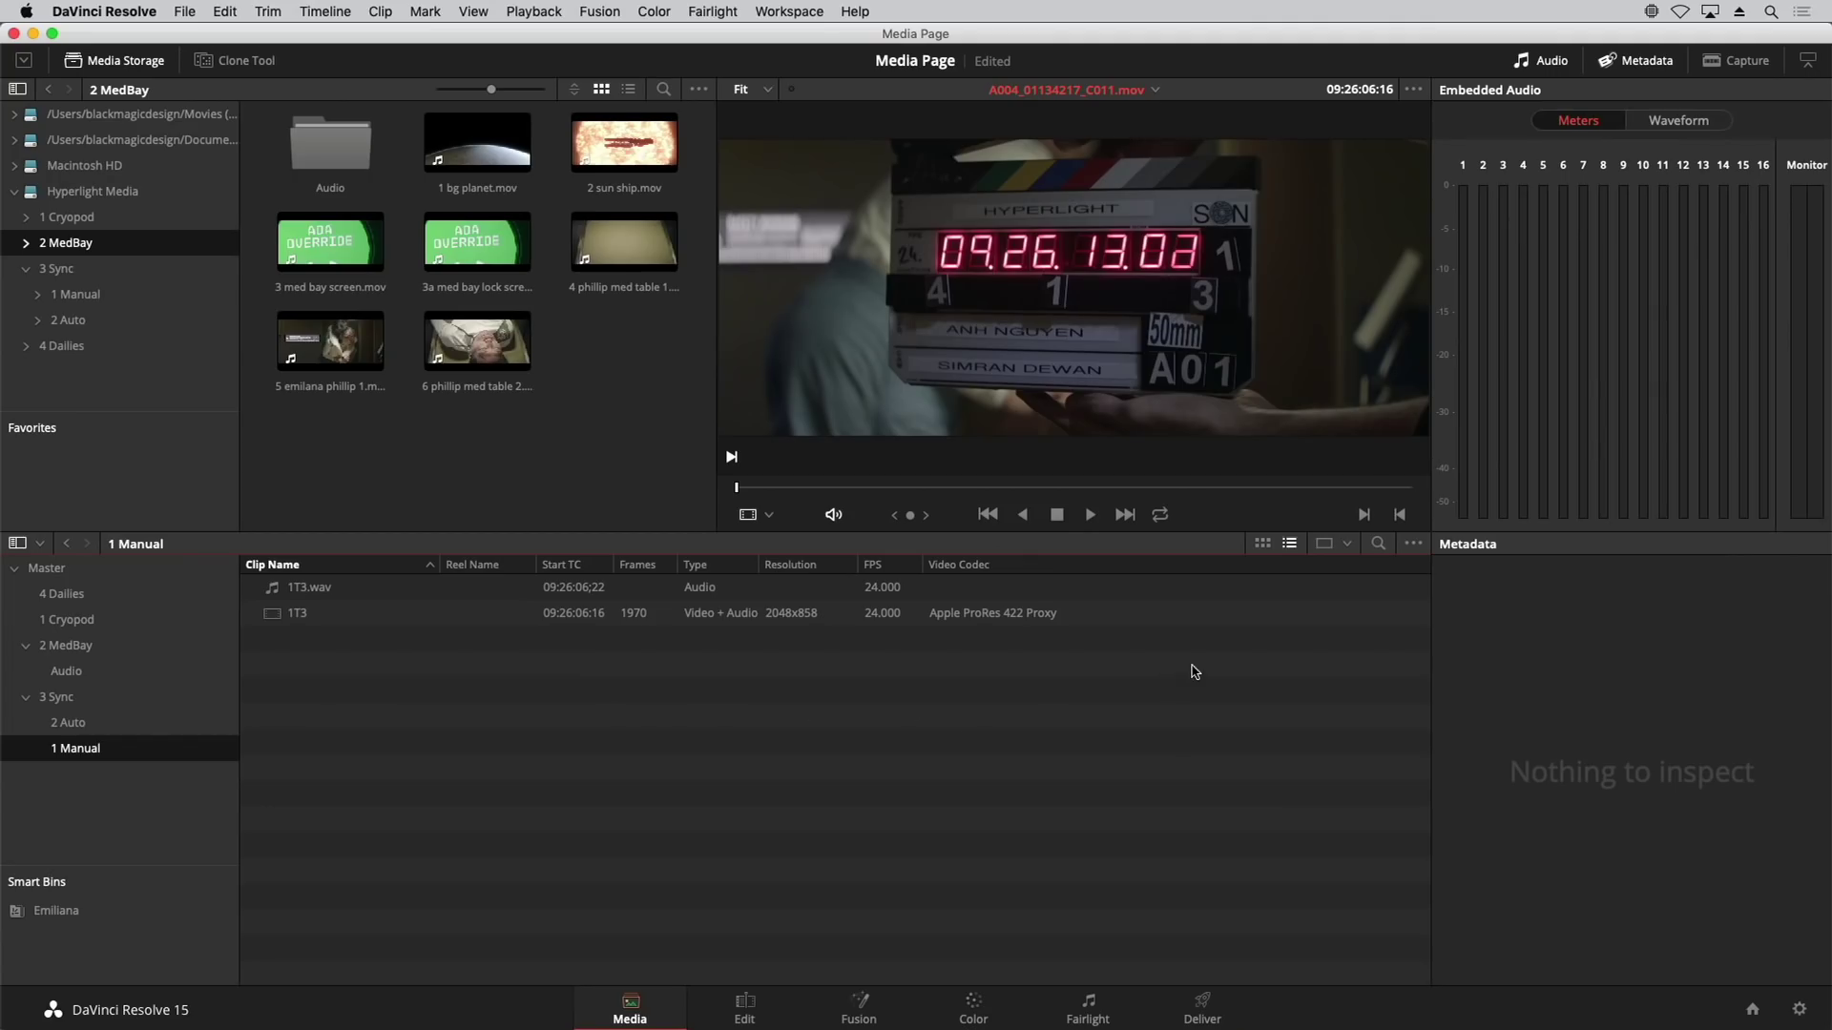
Step: Show the 1 Manual clips as thumbnails and set the 1T3 video clip's poster frame at 09:26:49:00
{"action": "left_click", "coordinate": [1262, 544]}
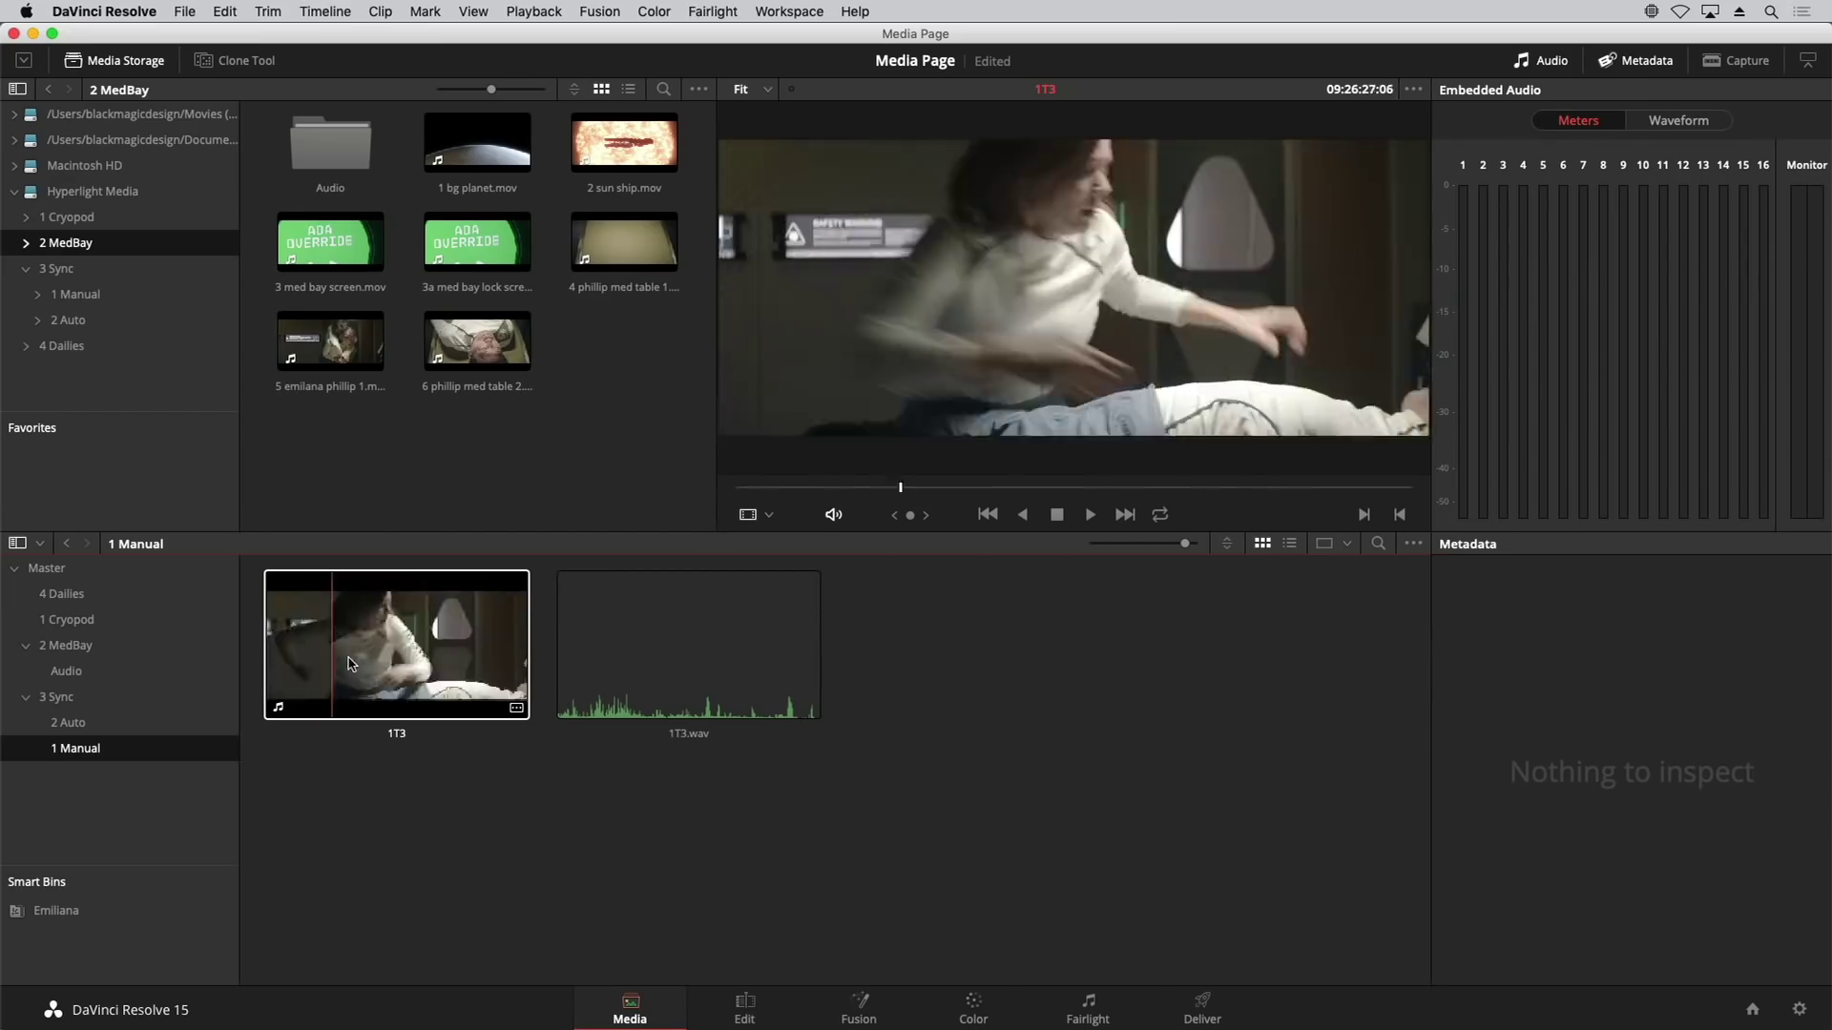
{"action": "right_click", "coordinate": [402, 658]}
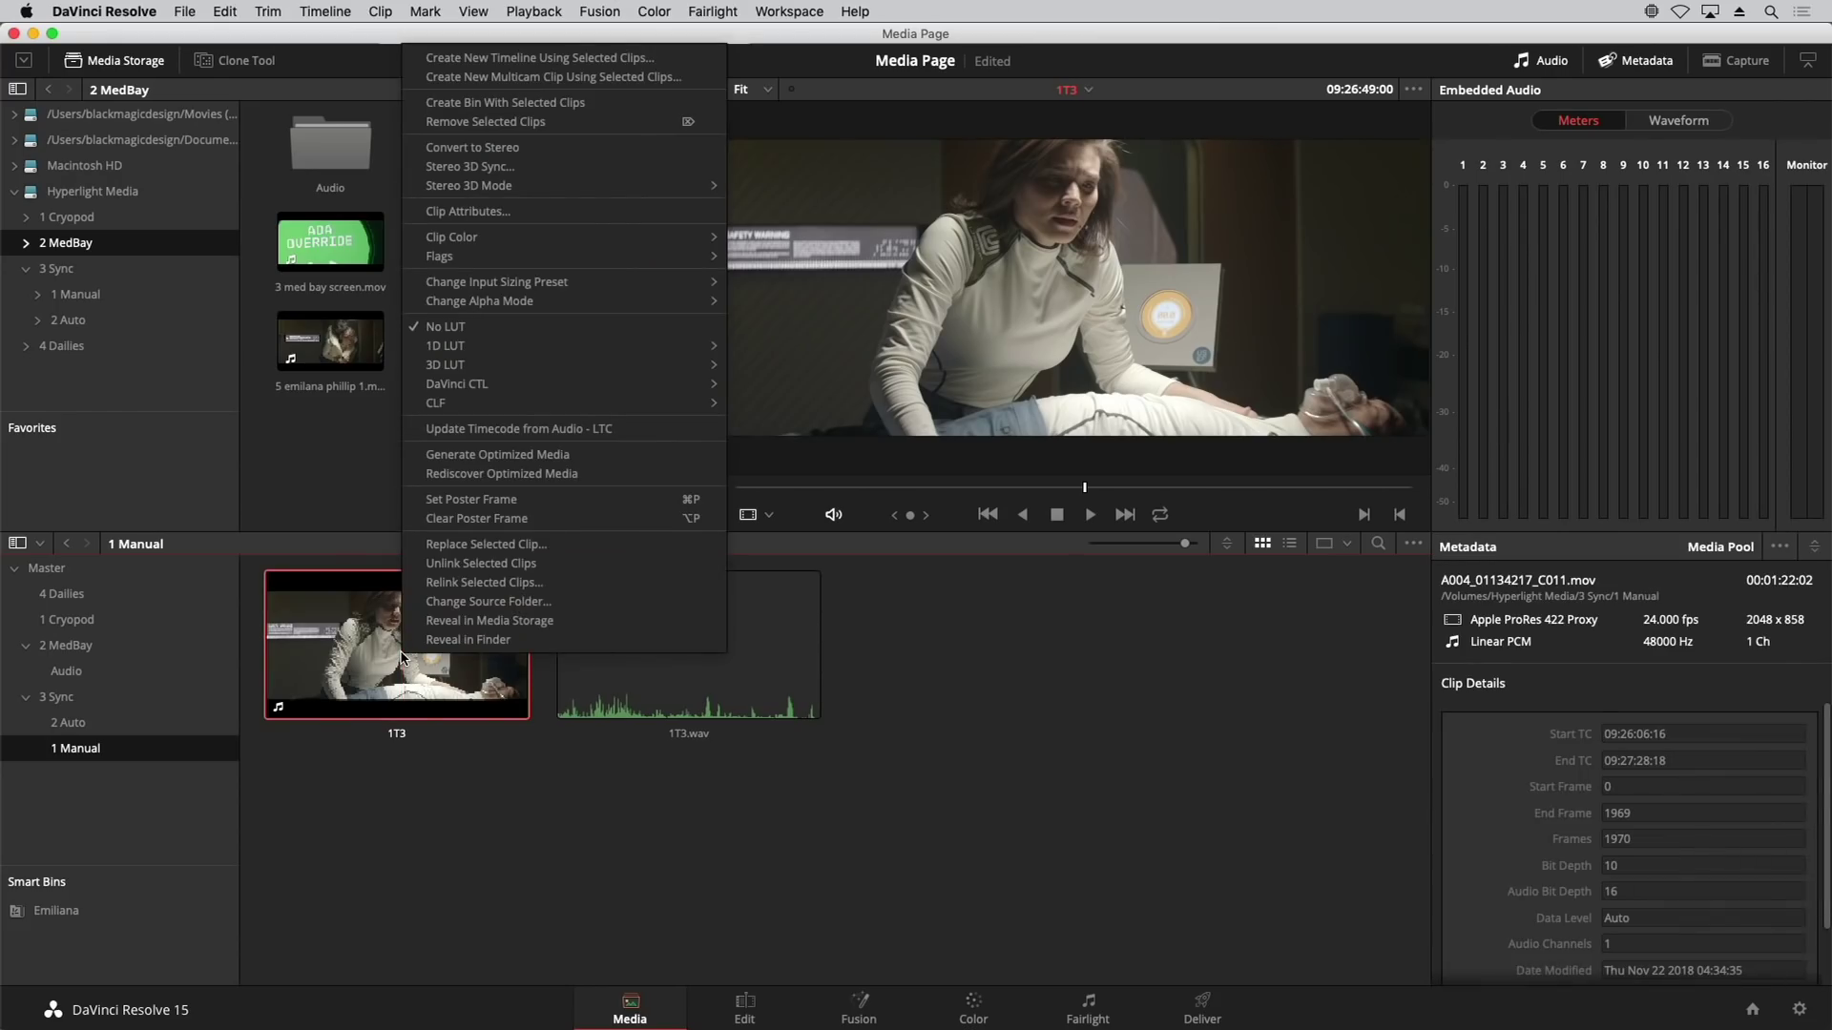
{"action": "left_click", "coordinate": [482, 500]}
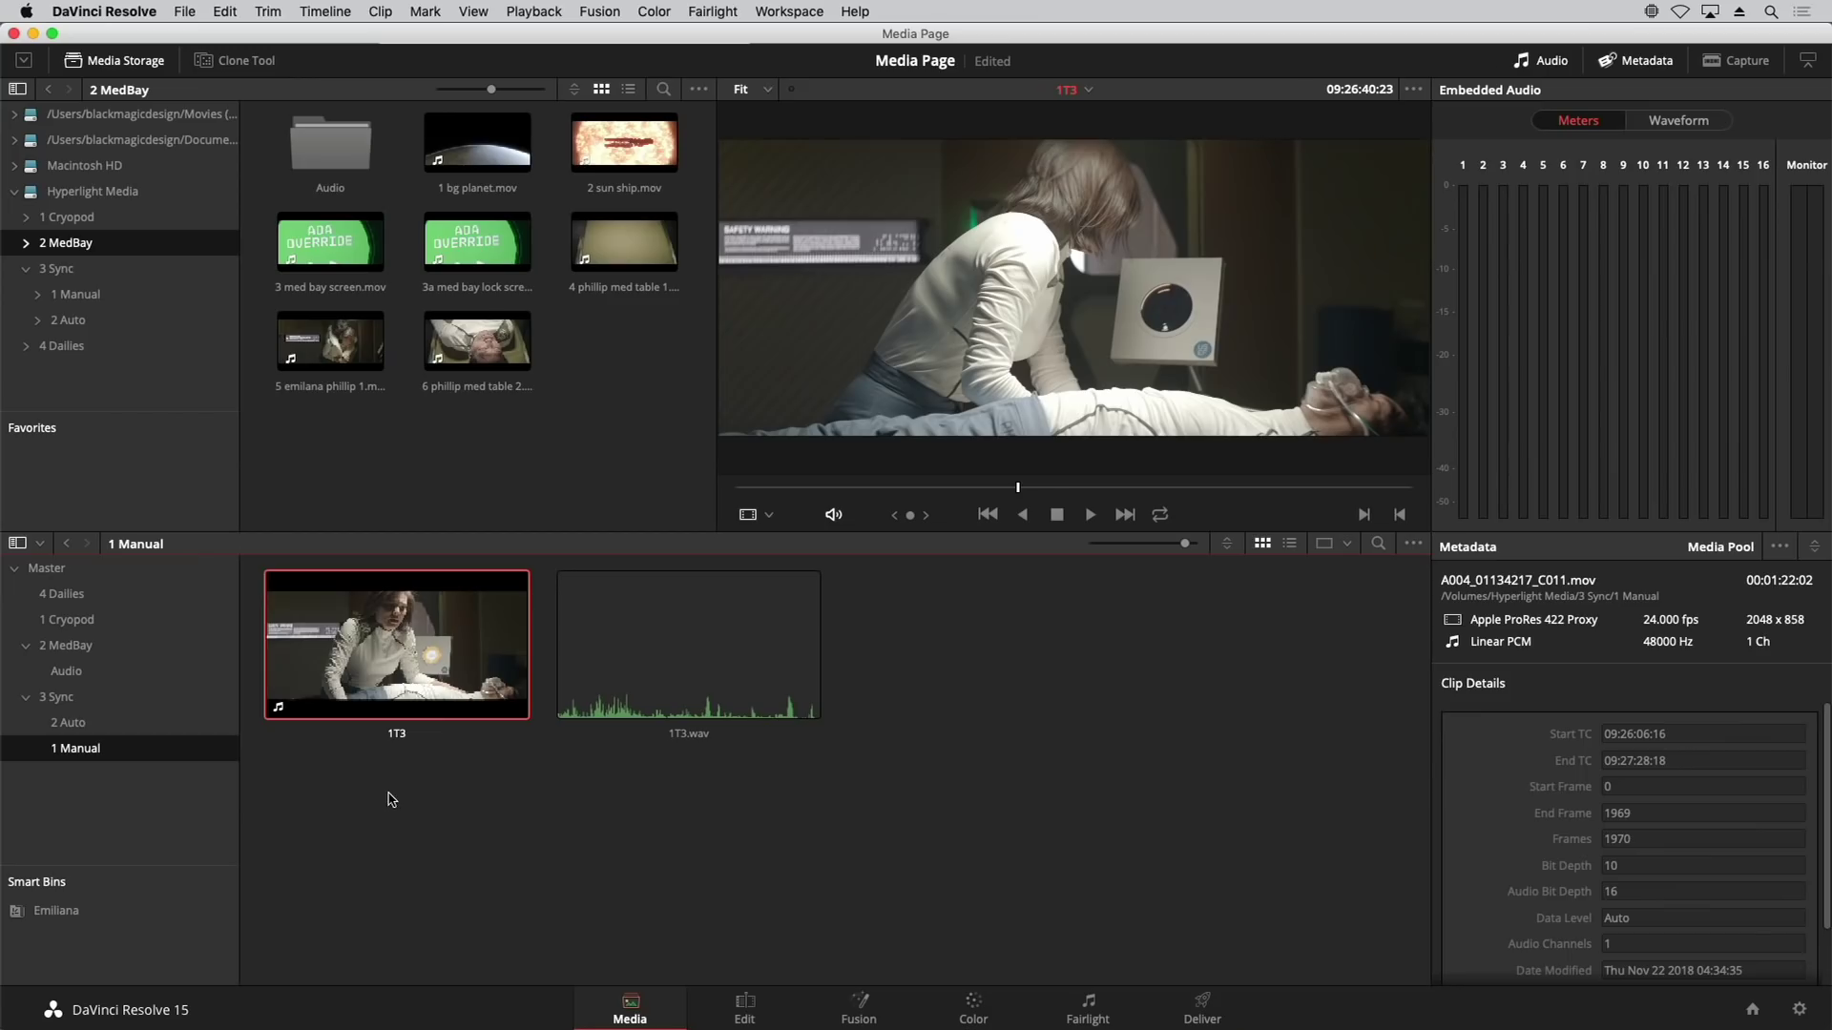
{"action": "left_click", "coordinate": [392, 796]}
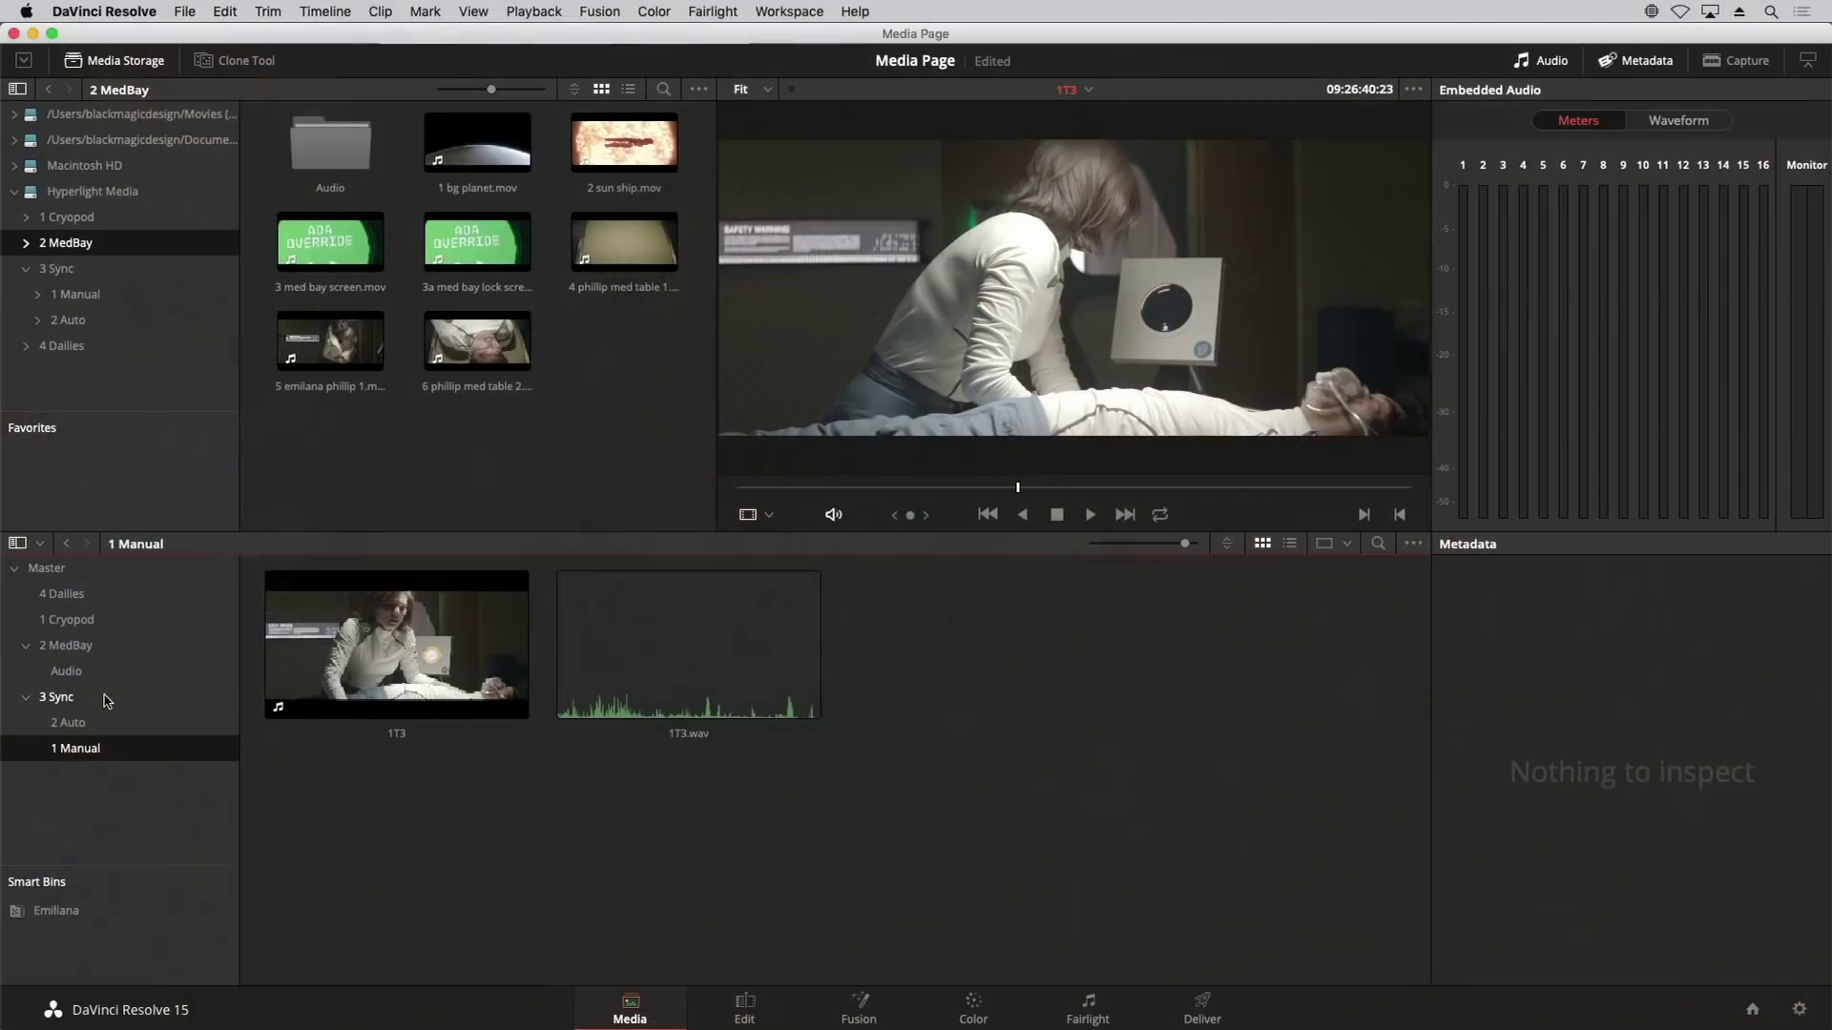
Step: Sort the media pool's bins under Master by Name
{"action": "right_click", "coordinate": [92, 572]}
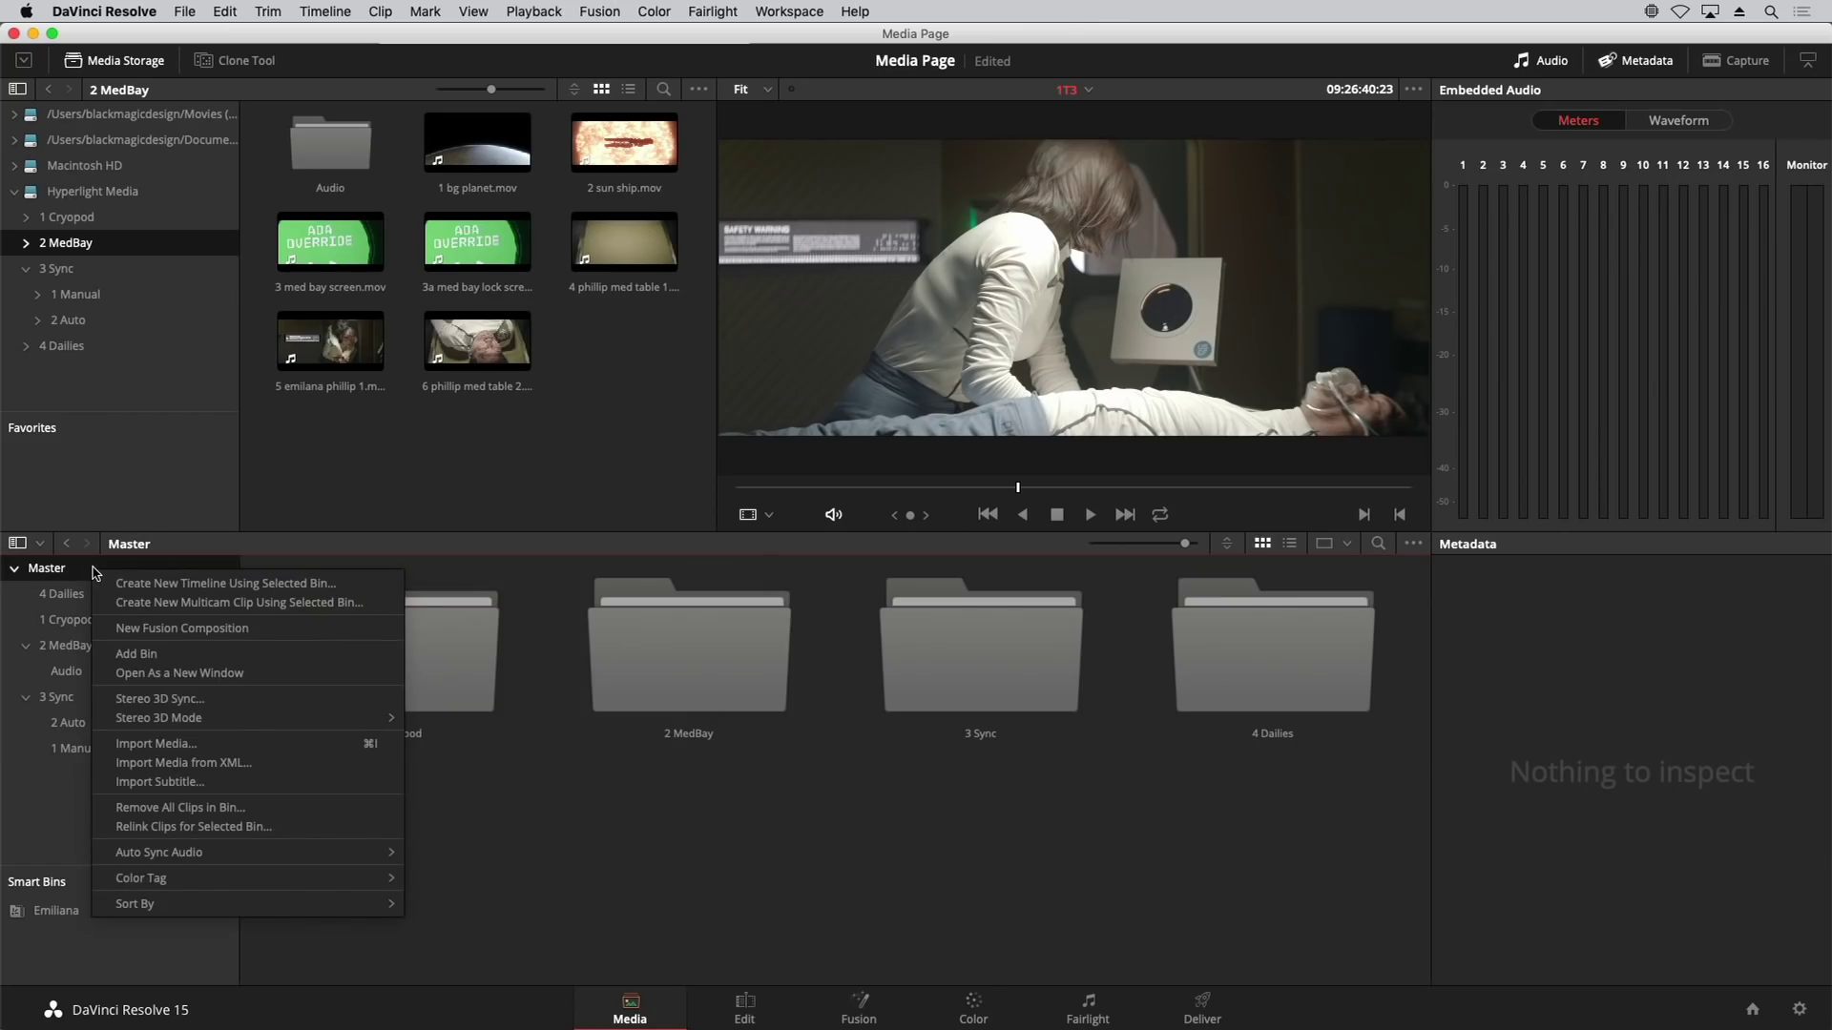
{"action": "mouse_move", "coordinate": [233, 907]}
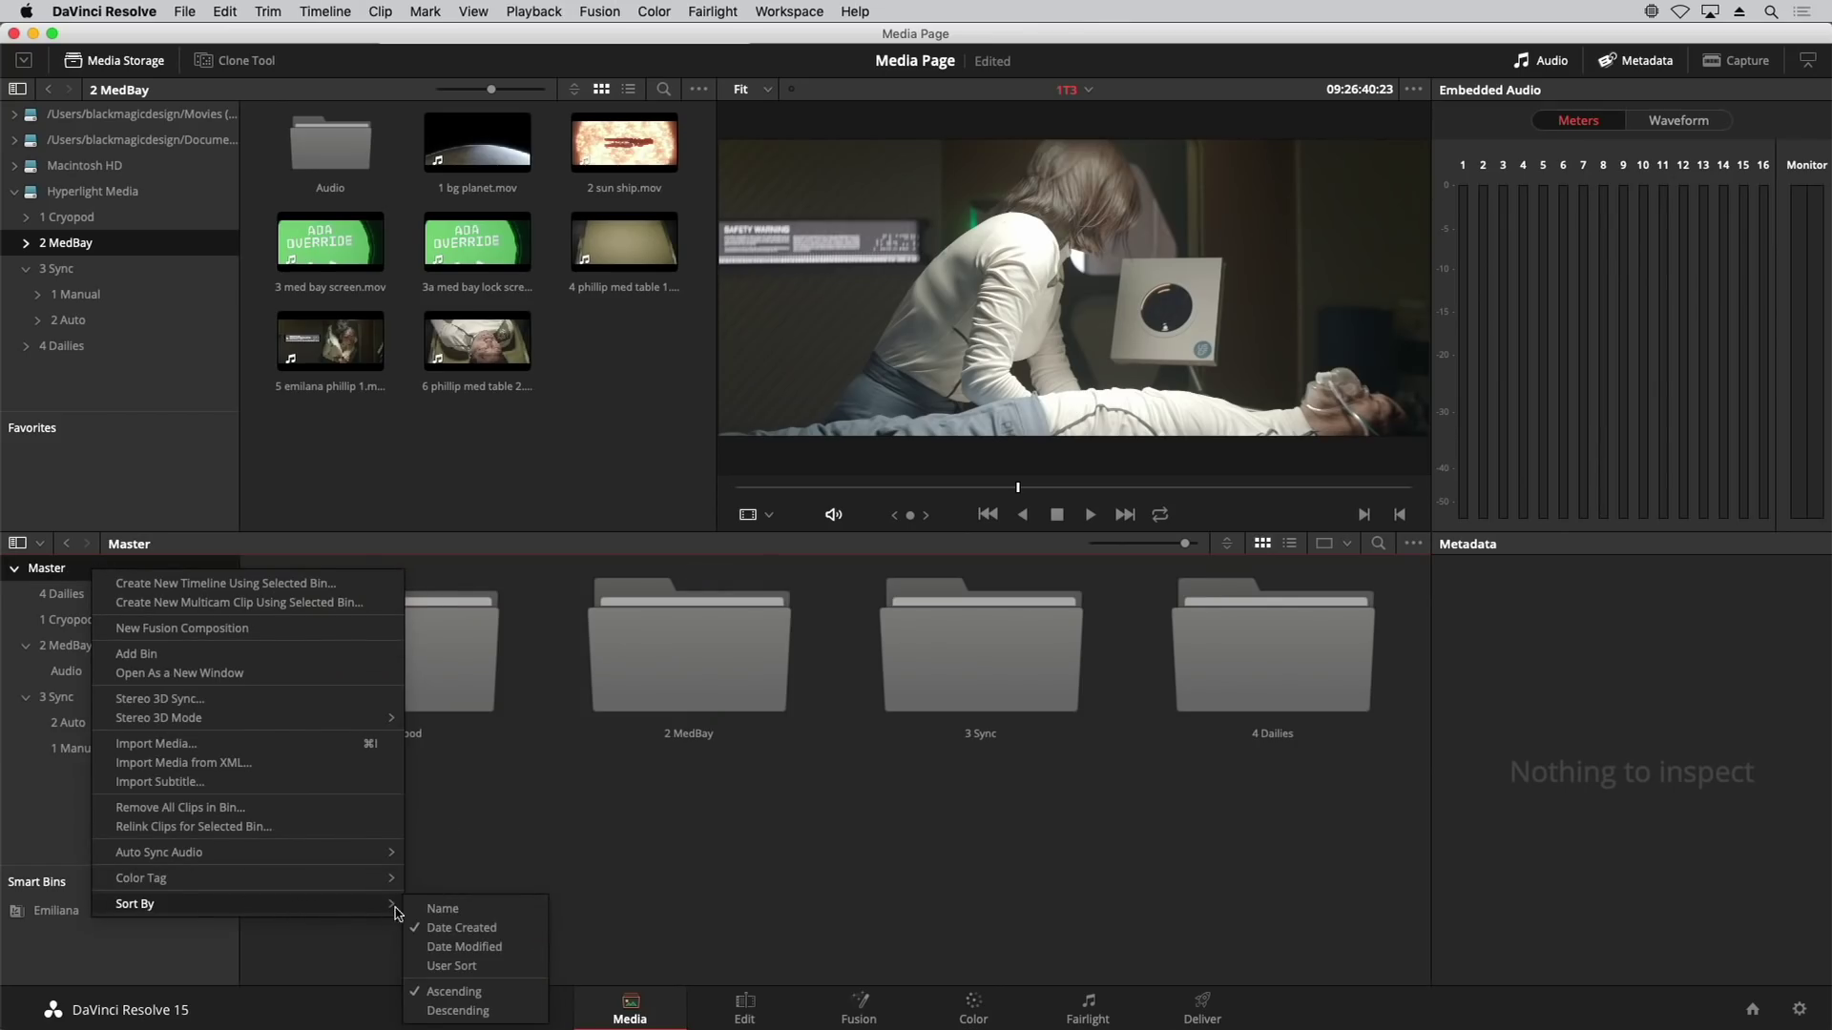
{"action": "left_click", "coordinate": [425, 909]}
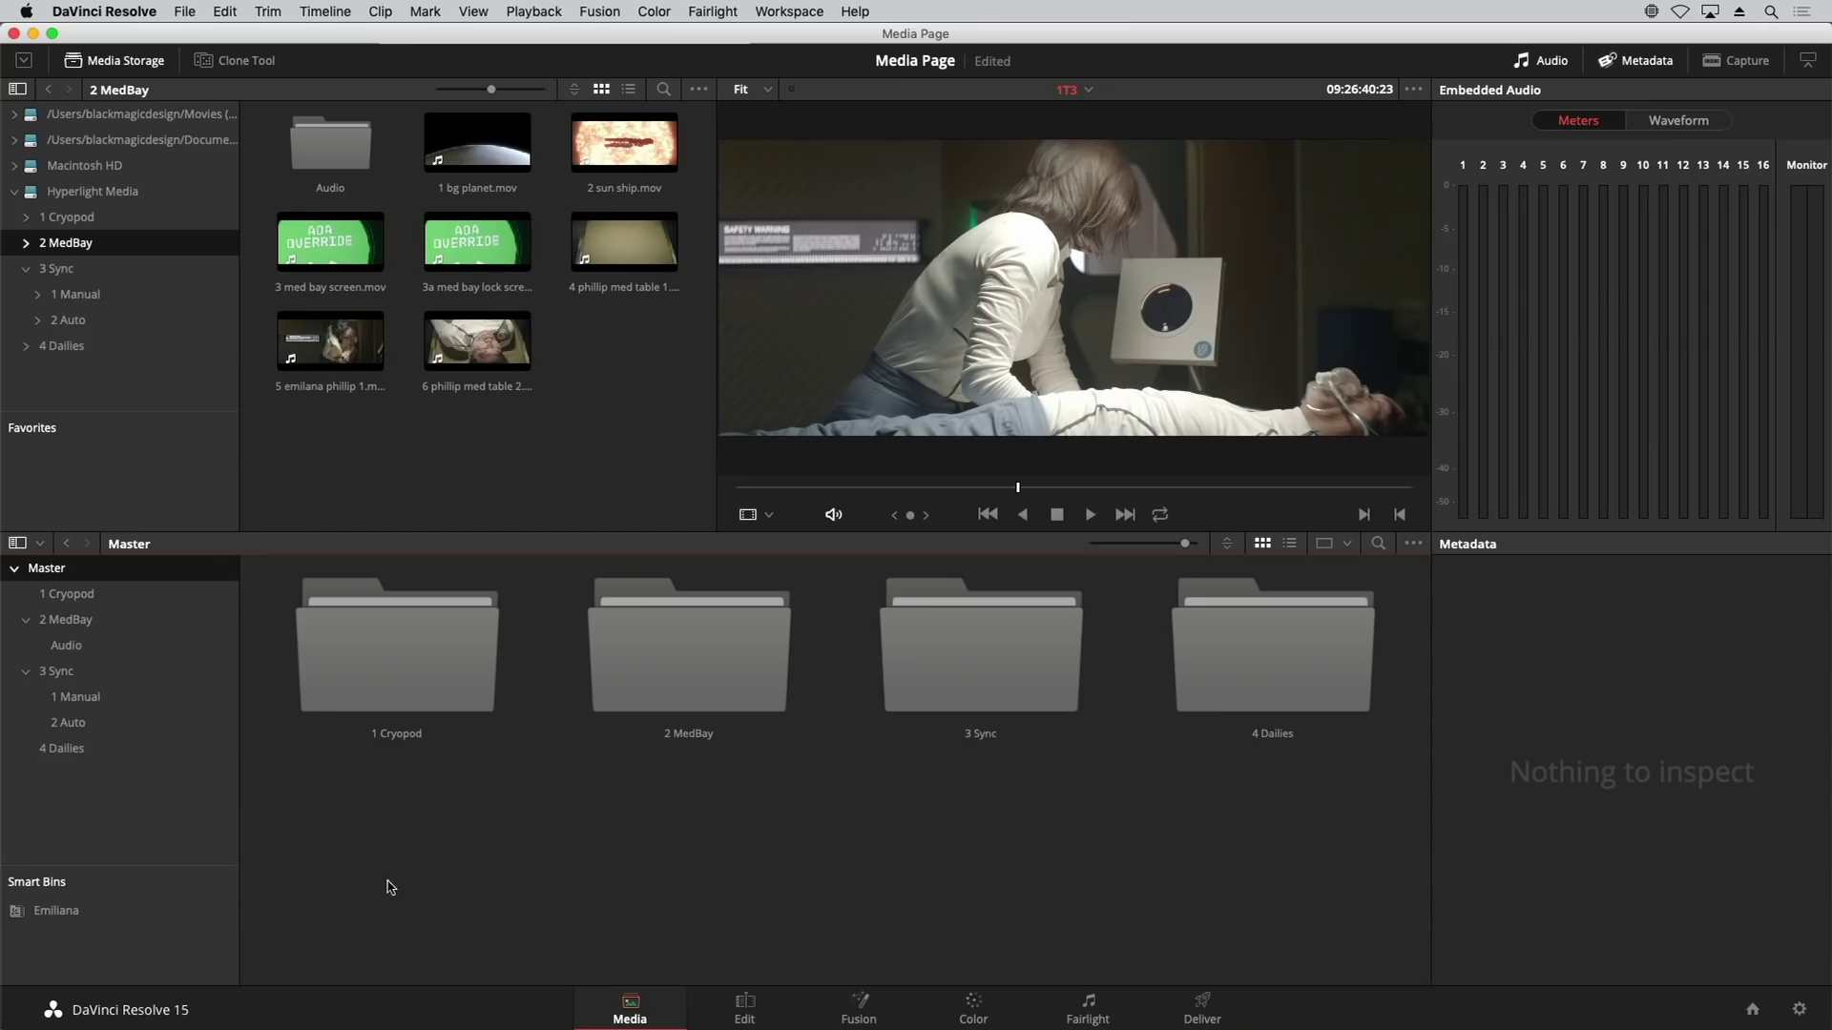
Step: Open the 1T3 video clip from the 1 Manual bin and park the playhead on the slate clap at 09:26:11:13
{"action": "left_click", "coordinate": [96, 701]}
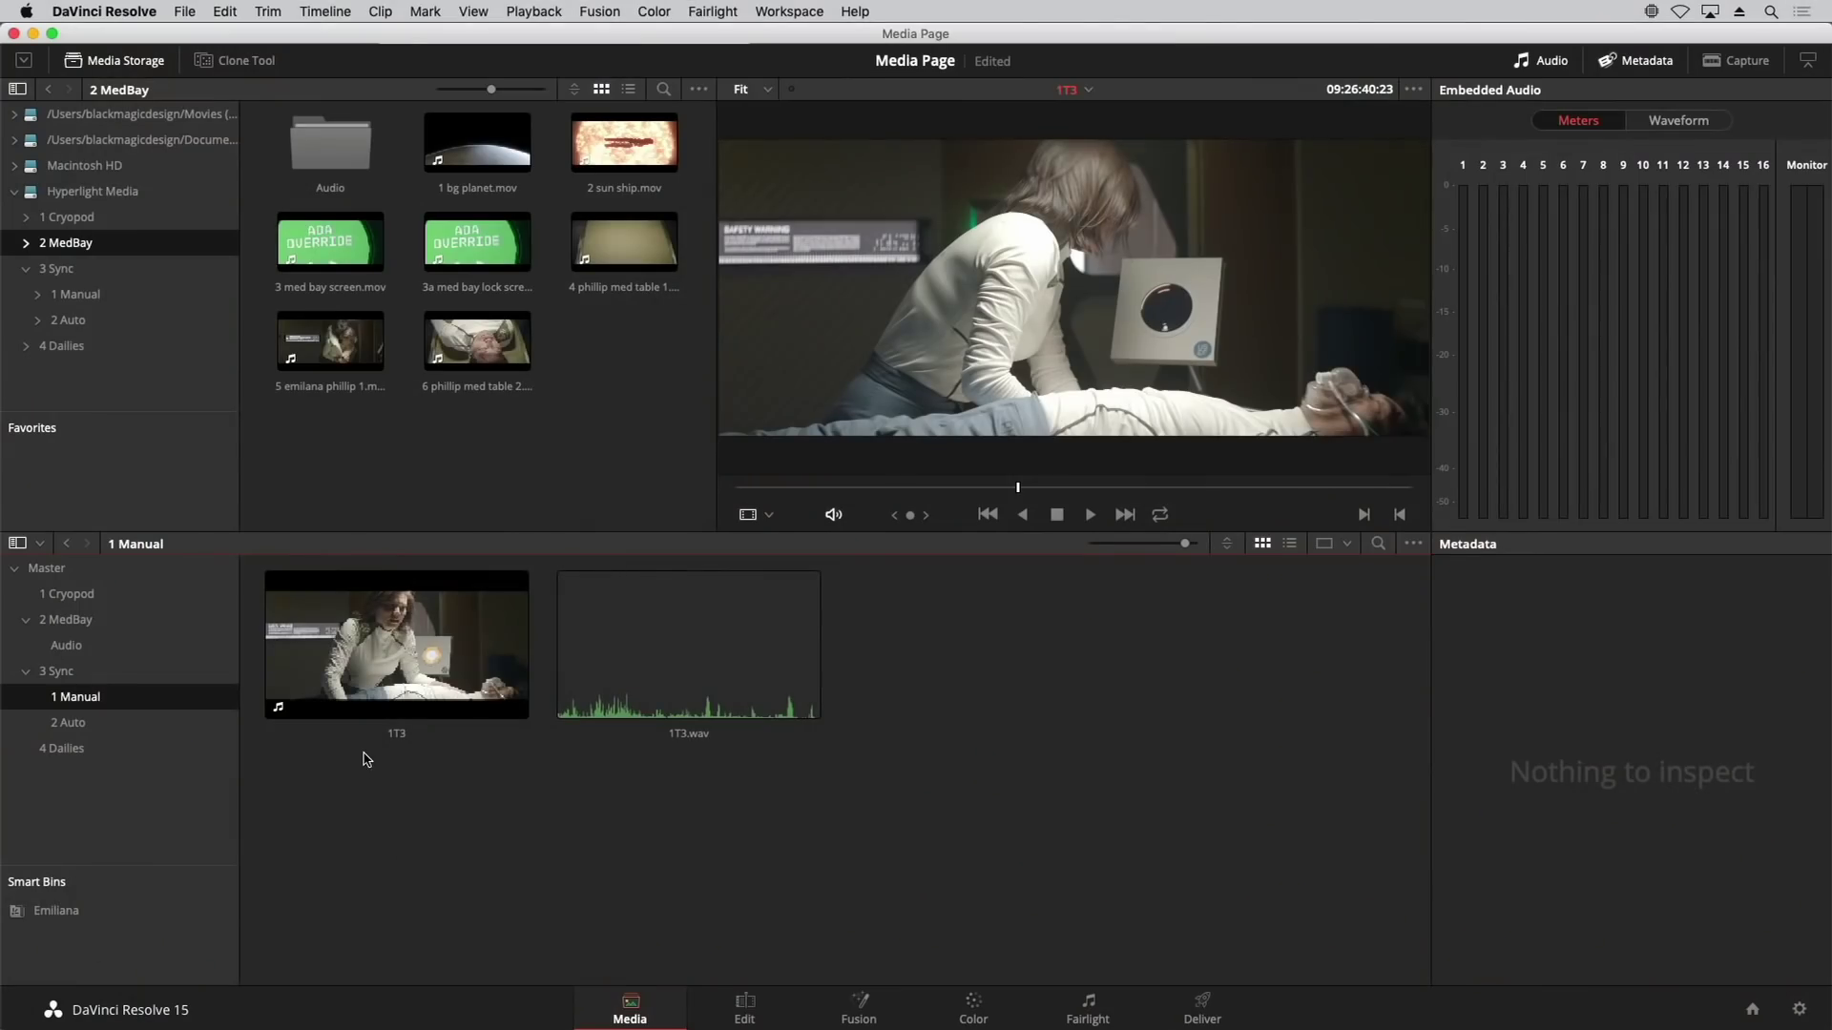
{"action": "left_click", "coordinate": [394, 717]}
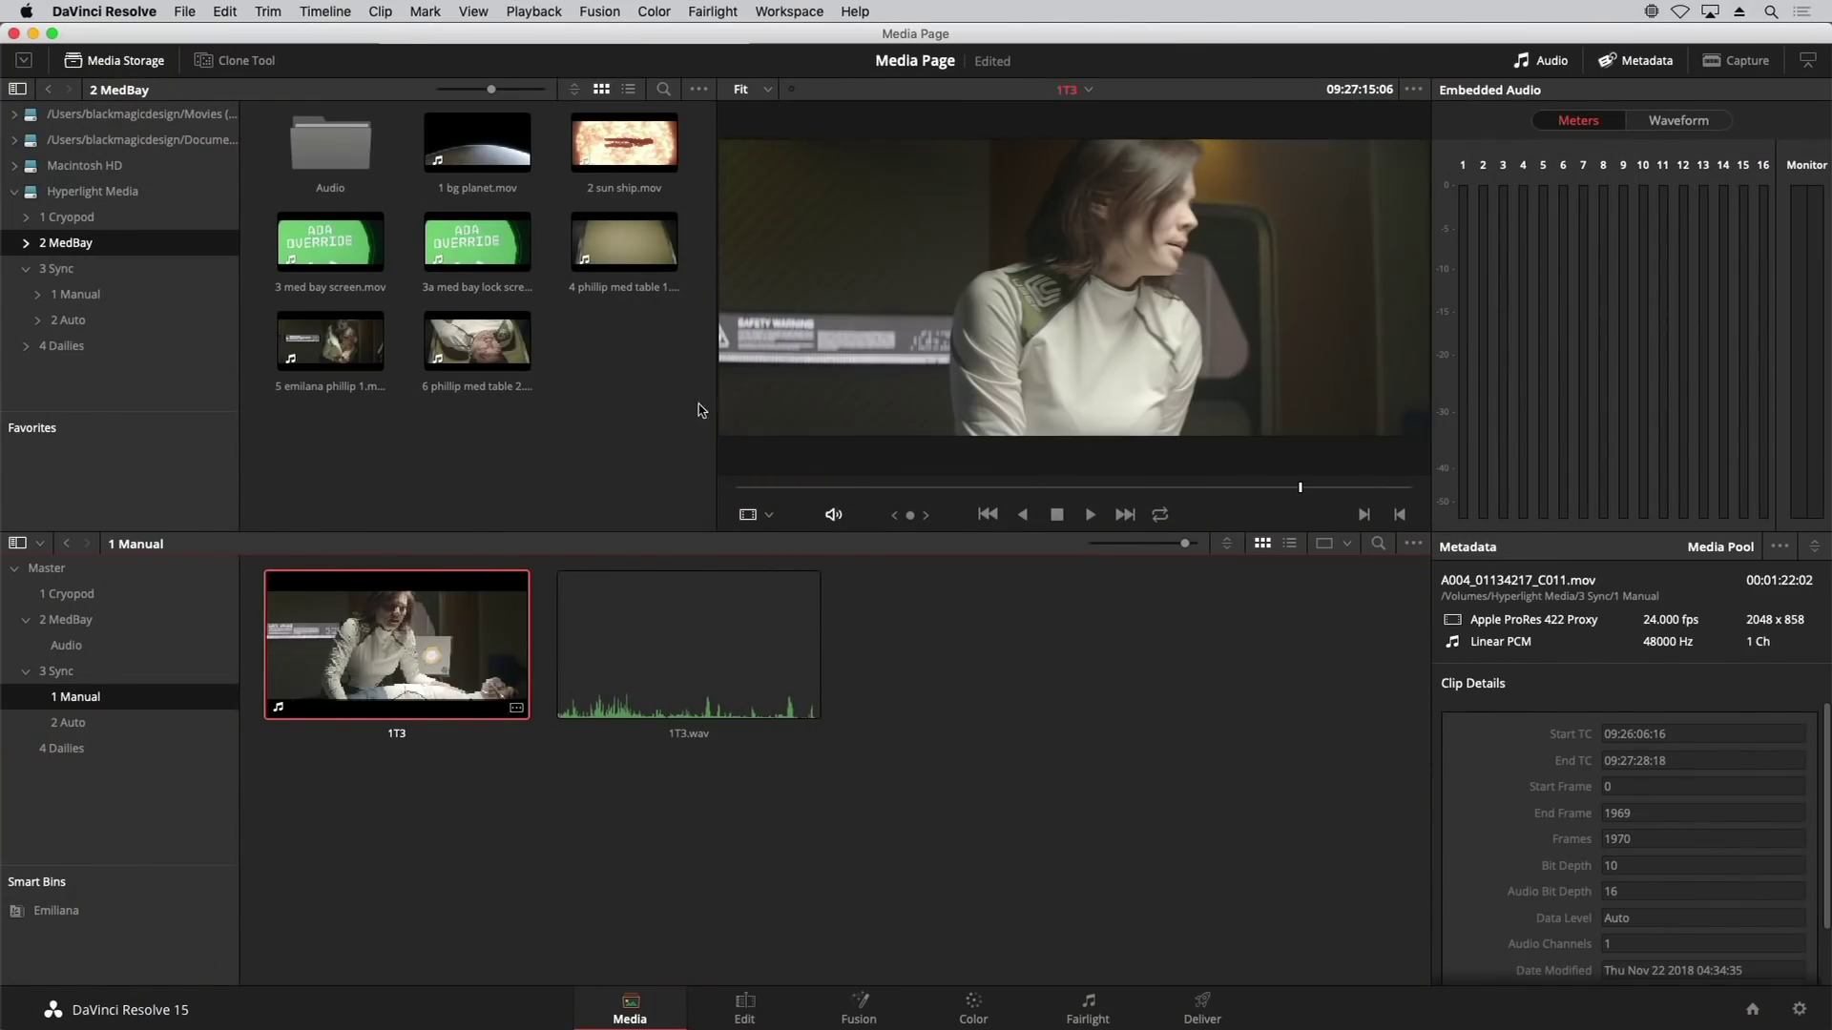
{"action": "left_click_drag", "start_coordinate": [810, 491], "coordinate": [734, 492]}
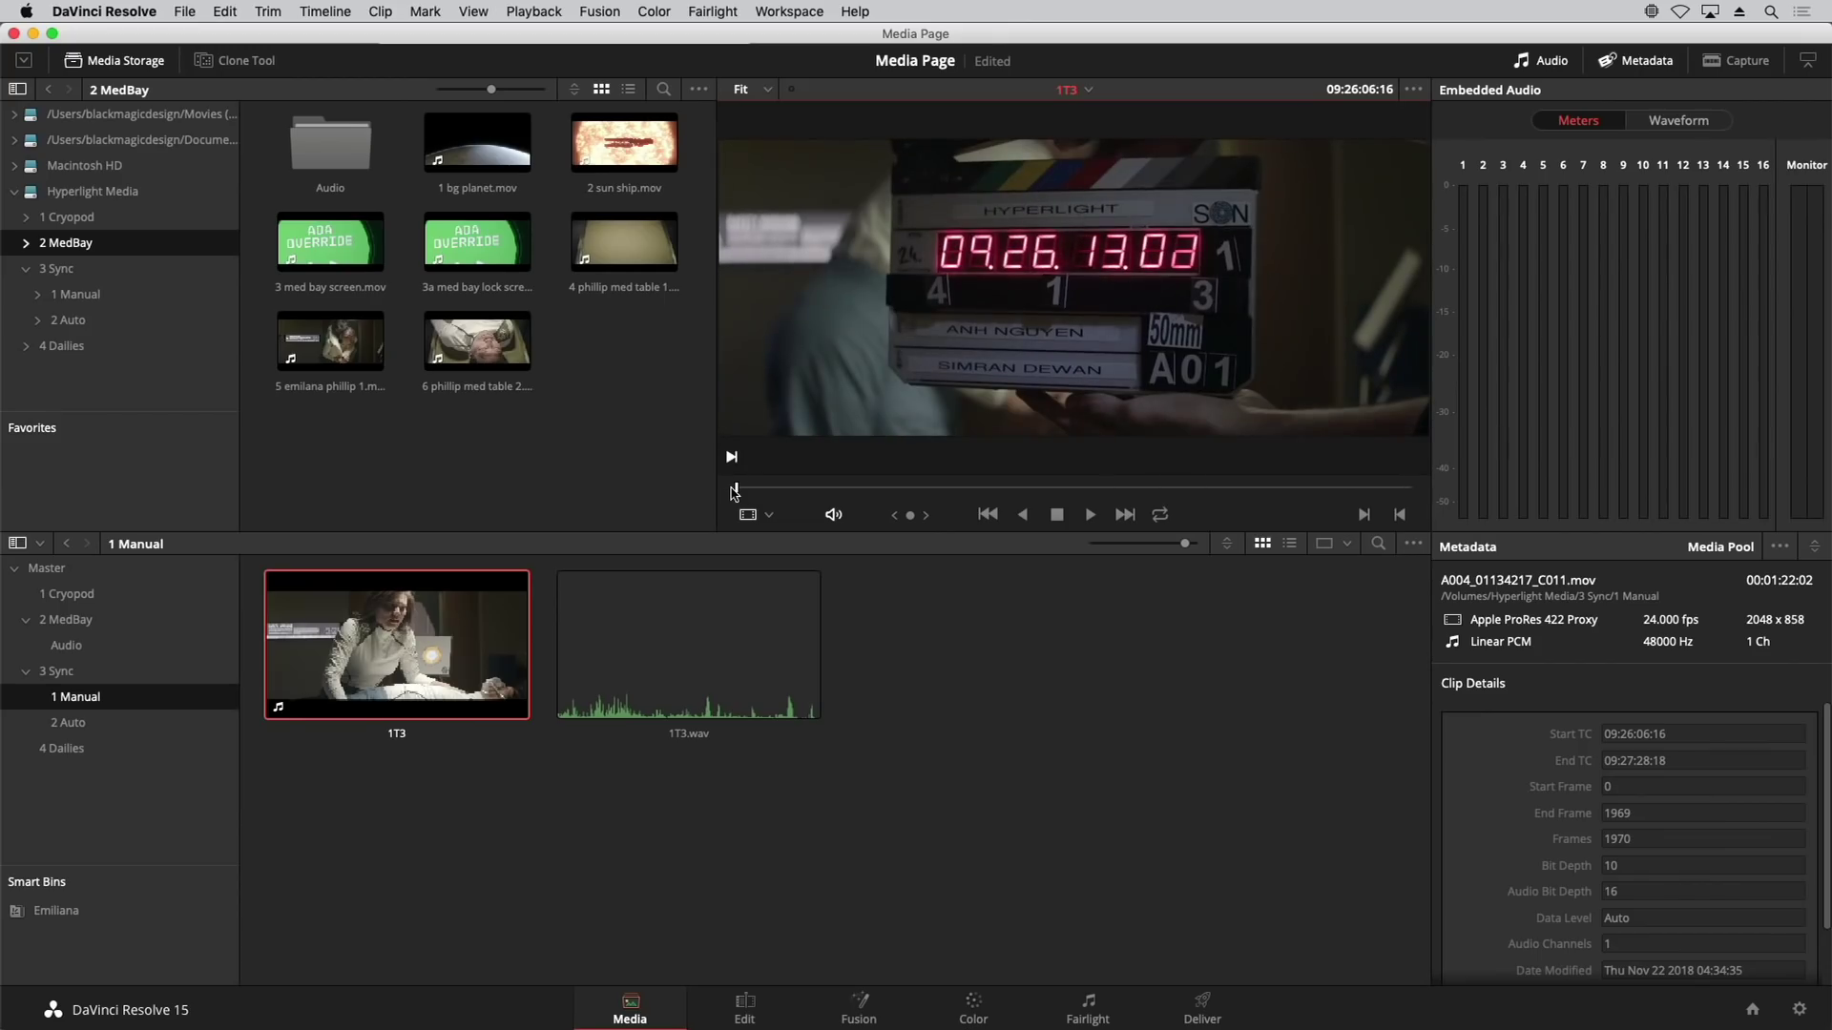
{"action": "key", "text": "space"}
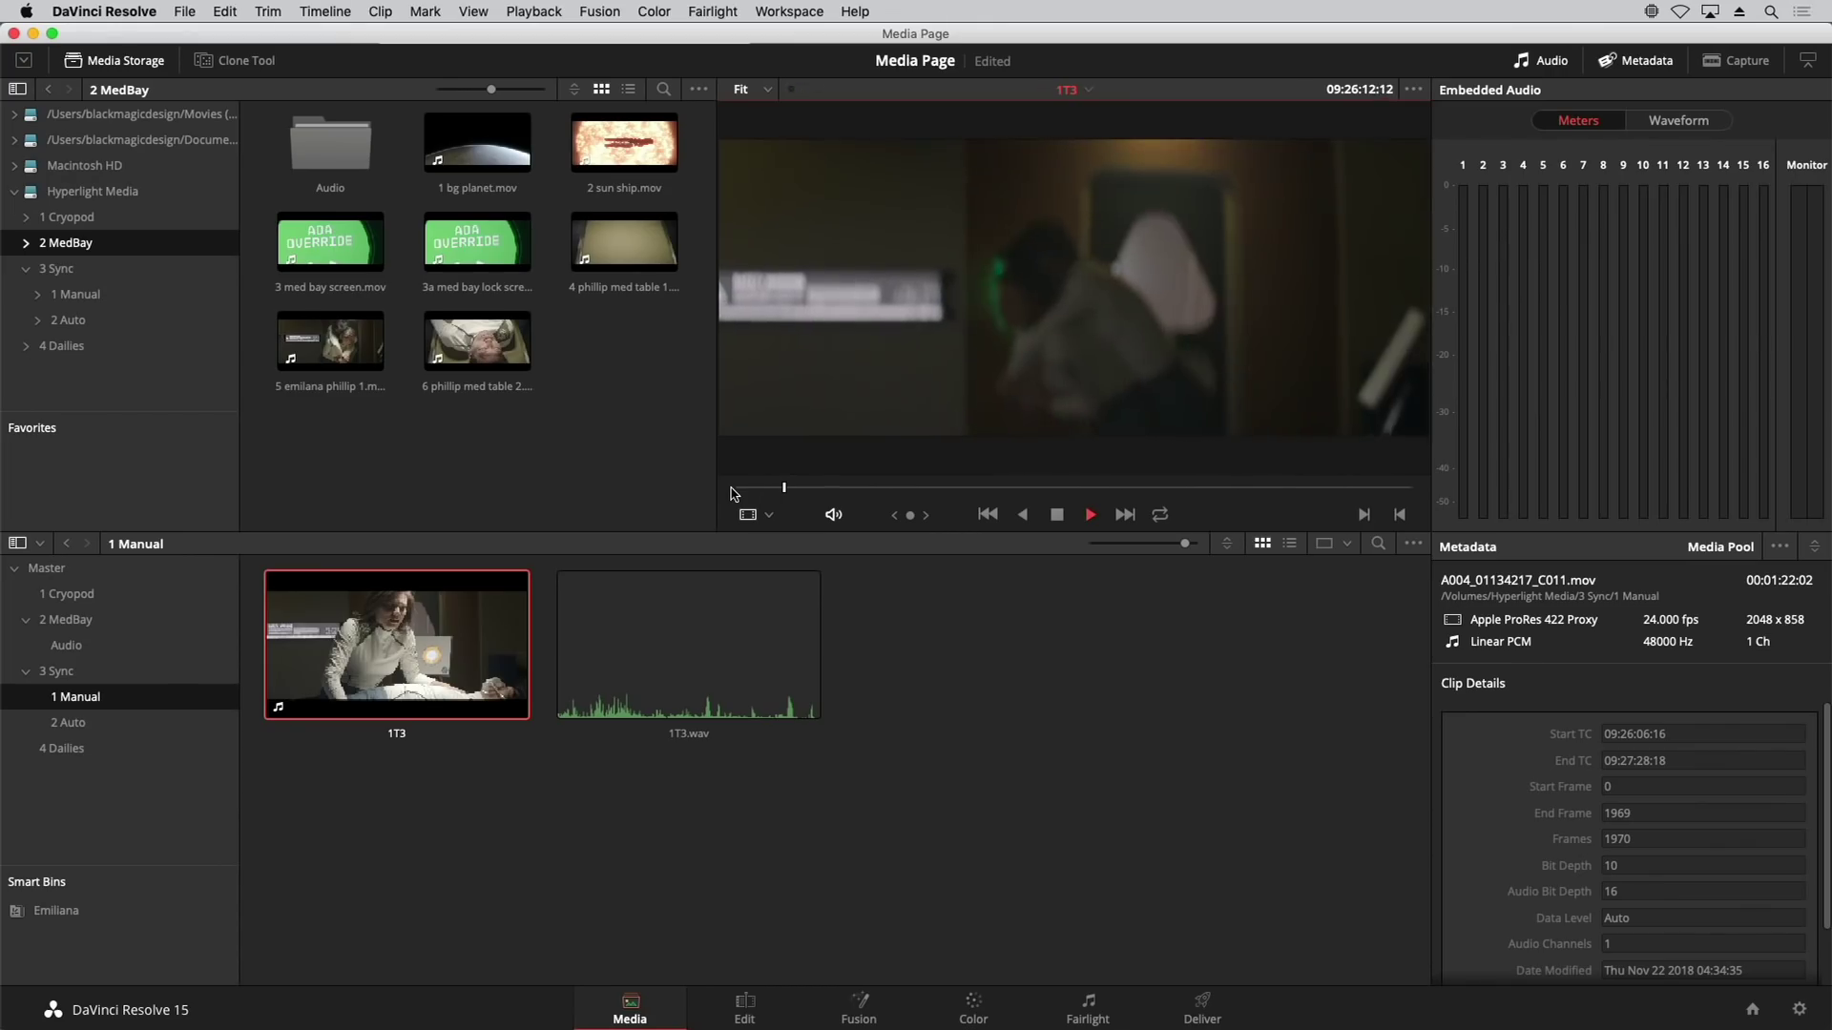
{"action": "key", "text": "space"}
{"action": "key", "text": "j"}
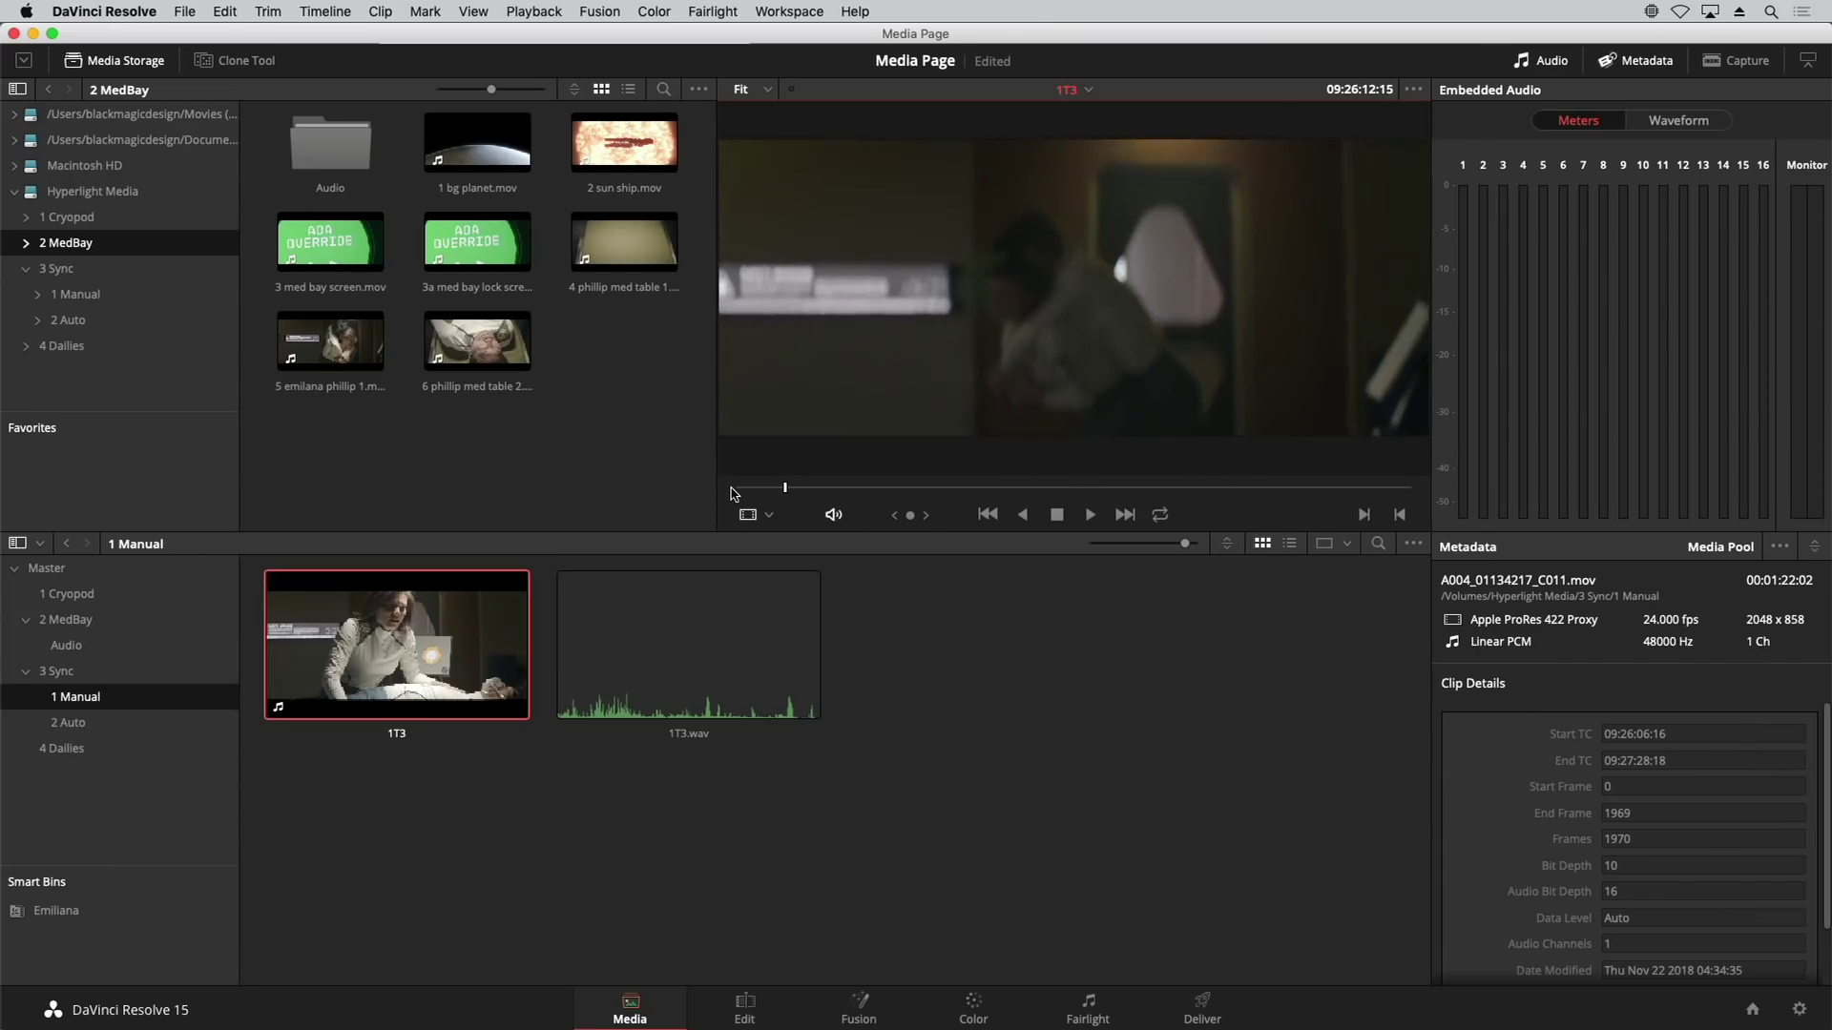
{"action": "key", "text": "Left"}
{"action": "key", "text": "Left"}
{"action": "key", "text": "Left"}
{"action": "key", "text": "Left"}
{"action": "key", "text": "Left"}
{"action": "key", "text": "Left"}
{"action": "key", "text": "Left"}
{"action": "key", "text": "Left"}
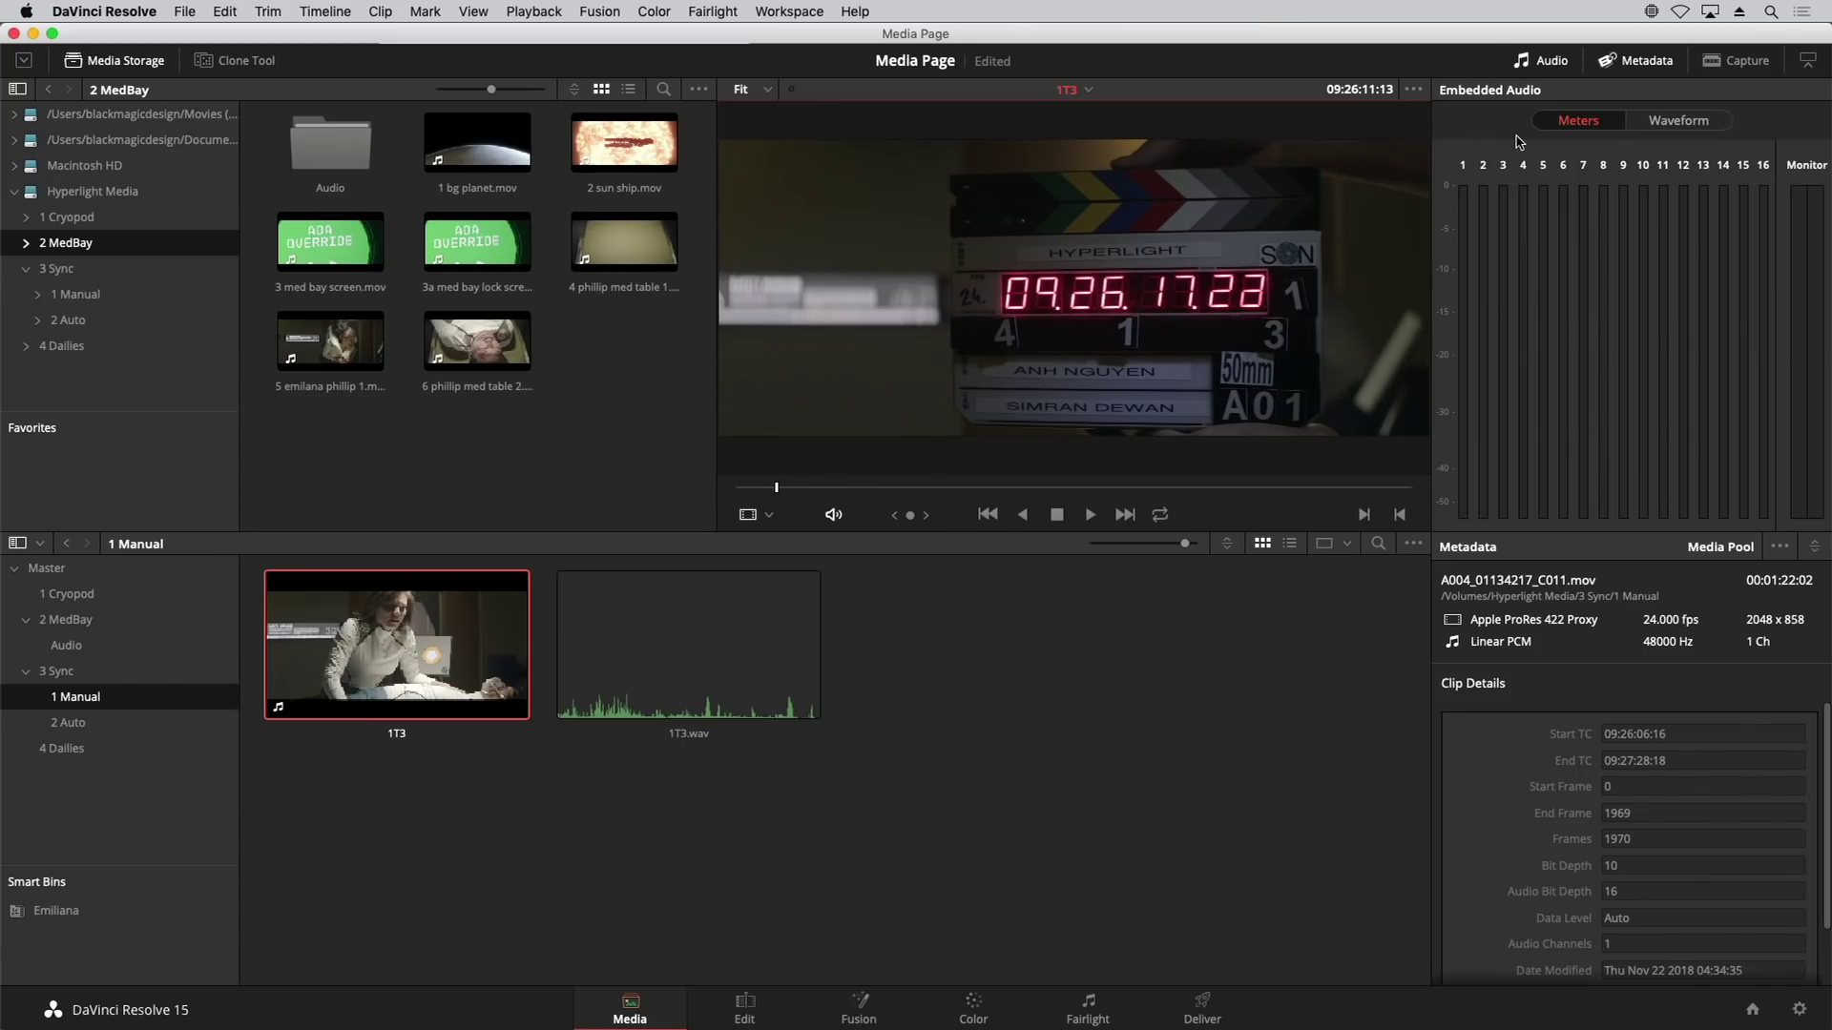
Step: Show the waveform of 1T3.wav in the audio panel and park its playhead on the clap peak at 09:26:11:13
{"action": "left_click", "coordinate": [1681, 121]}
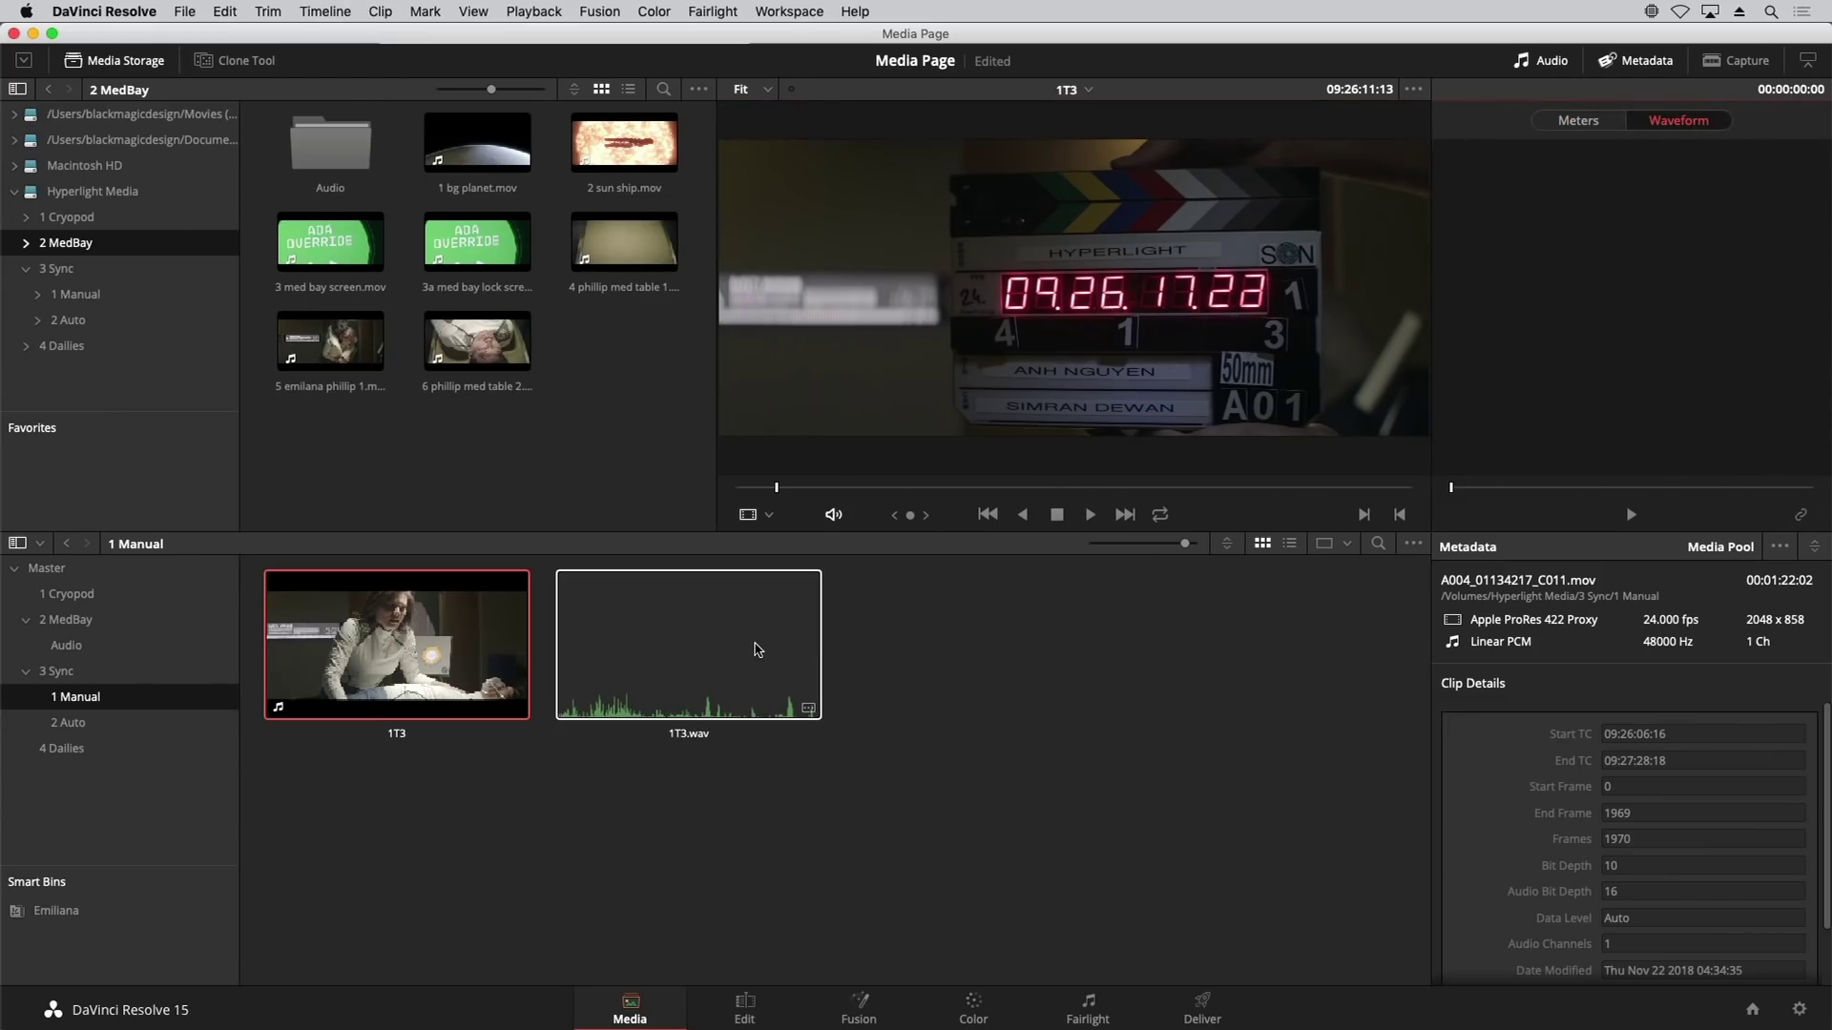
{"action": "left_click", "coordinate": [759, 650]}
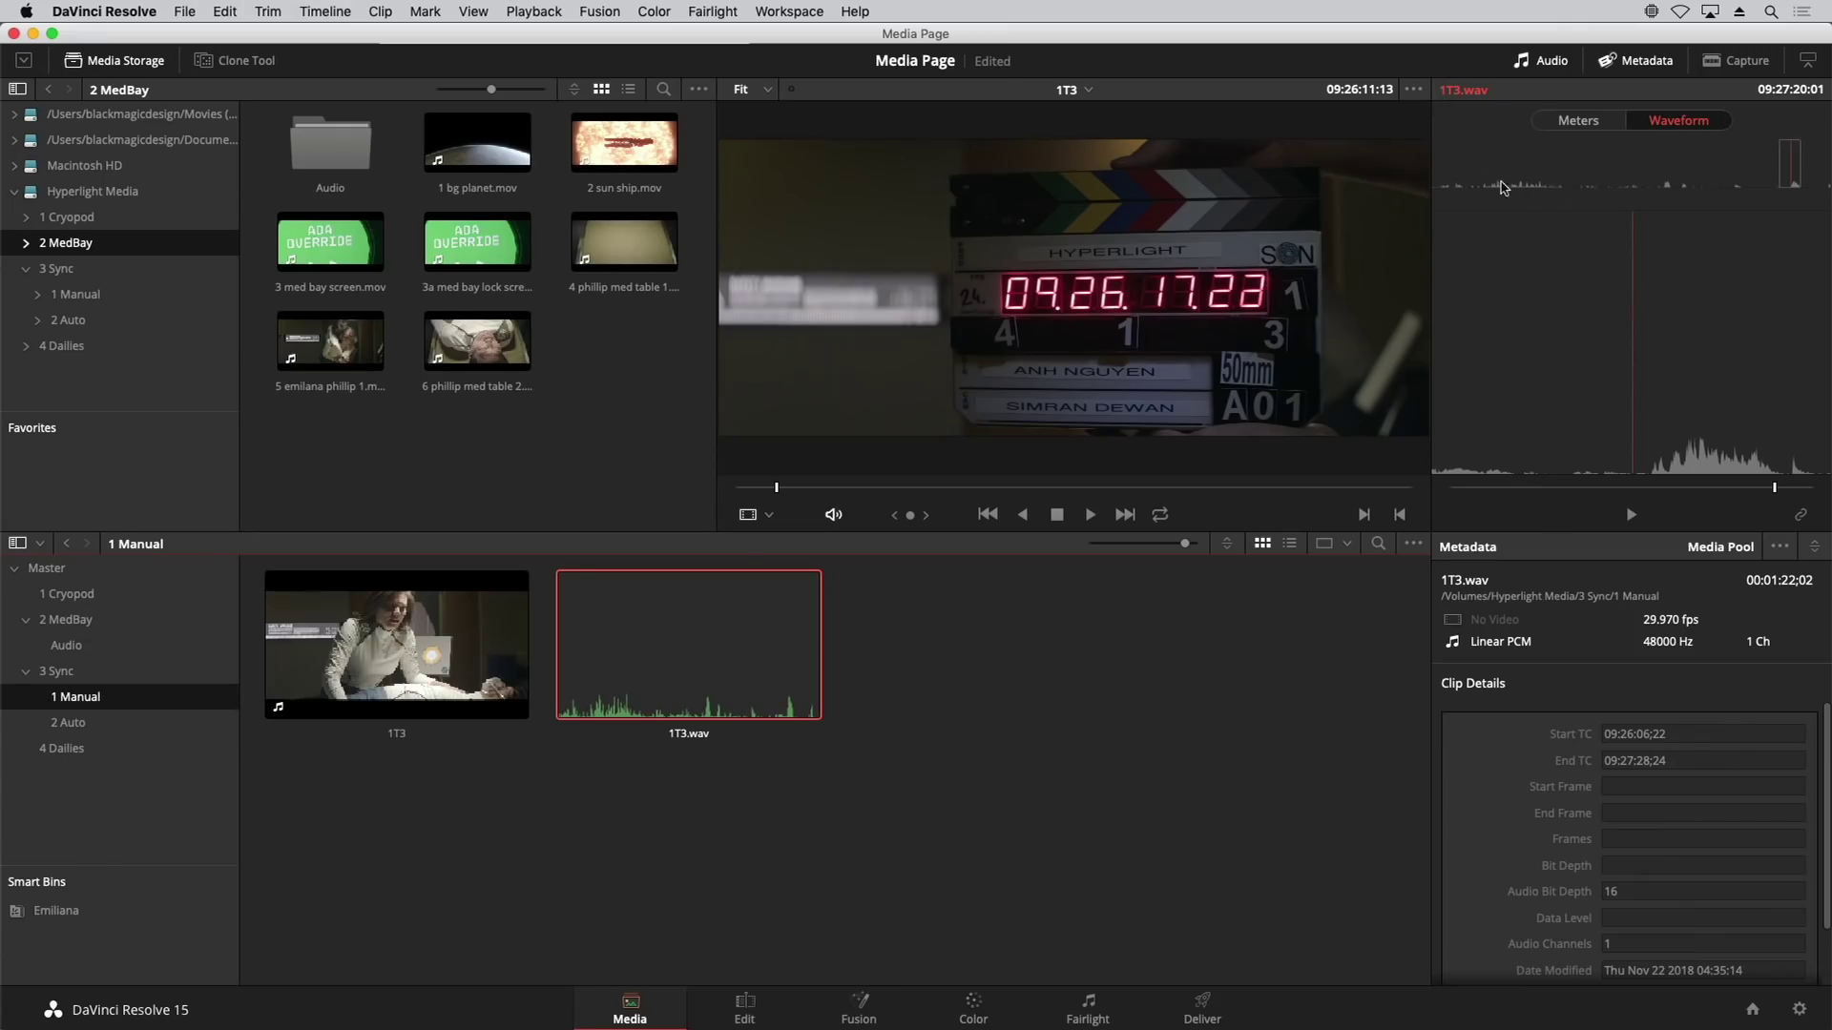
{"action": "left_click_drag", "start_coordinate": [1503, 188], "coordinate": [1436, 188]}
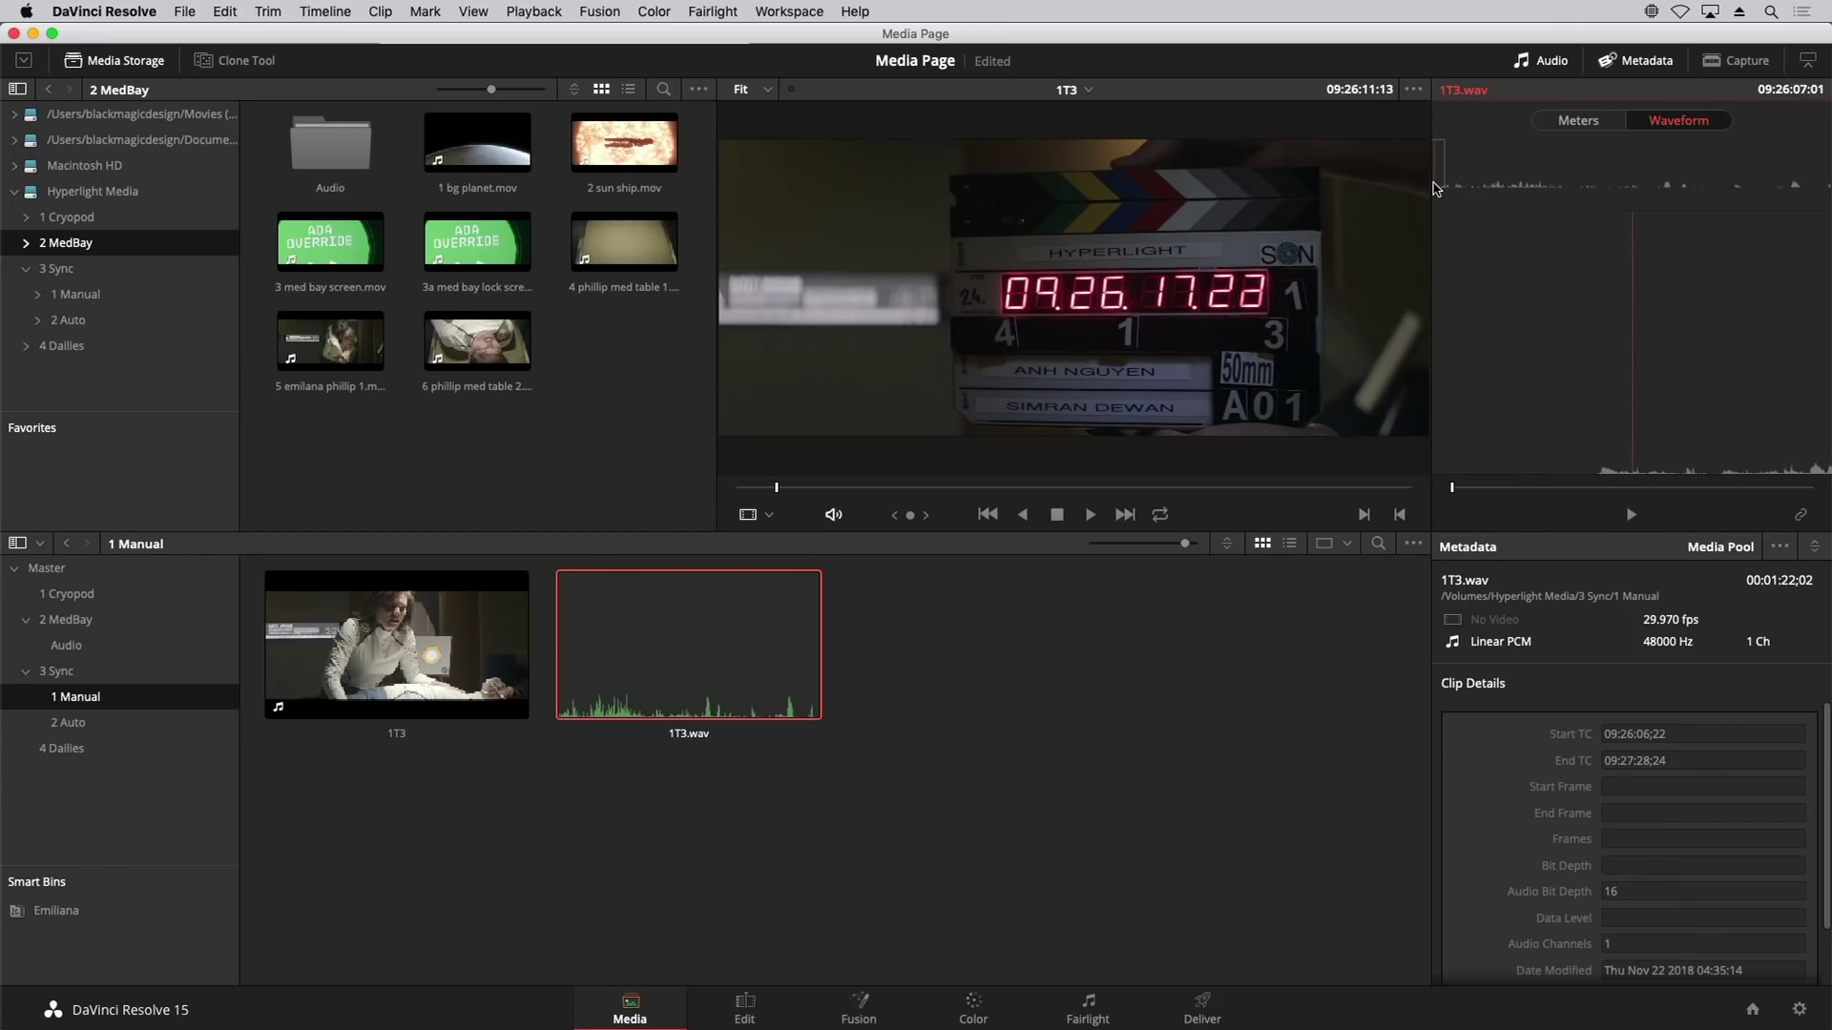
{"action": "key", "text": "space"}
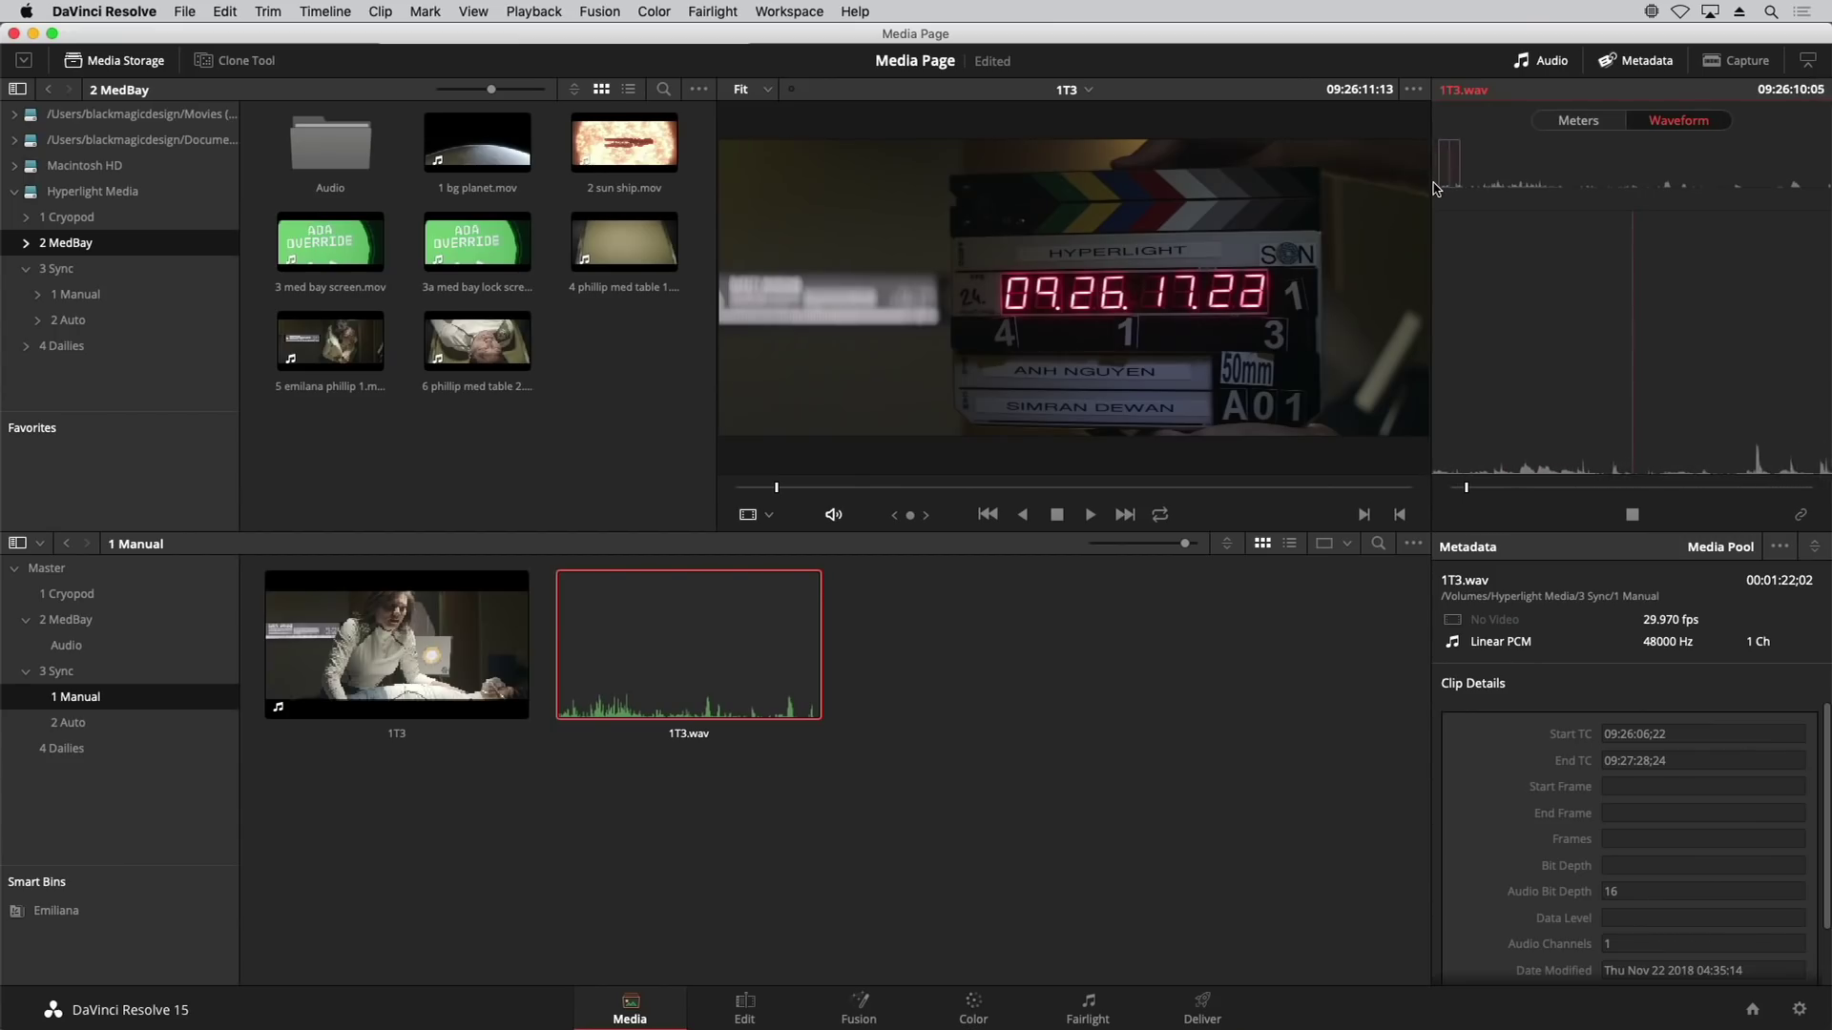
{"action": "key", "text": "space"}
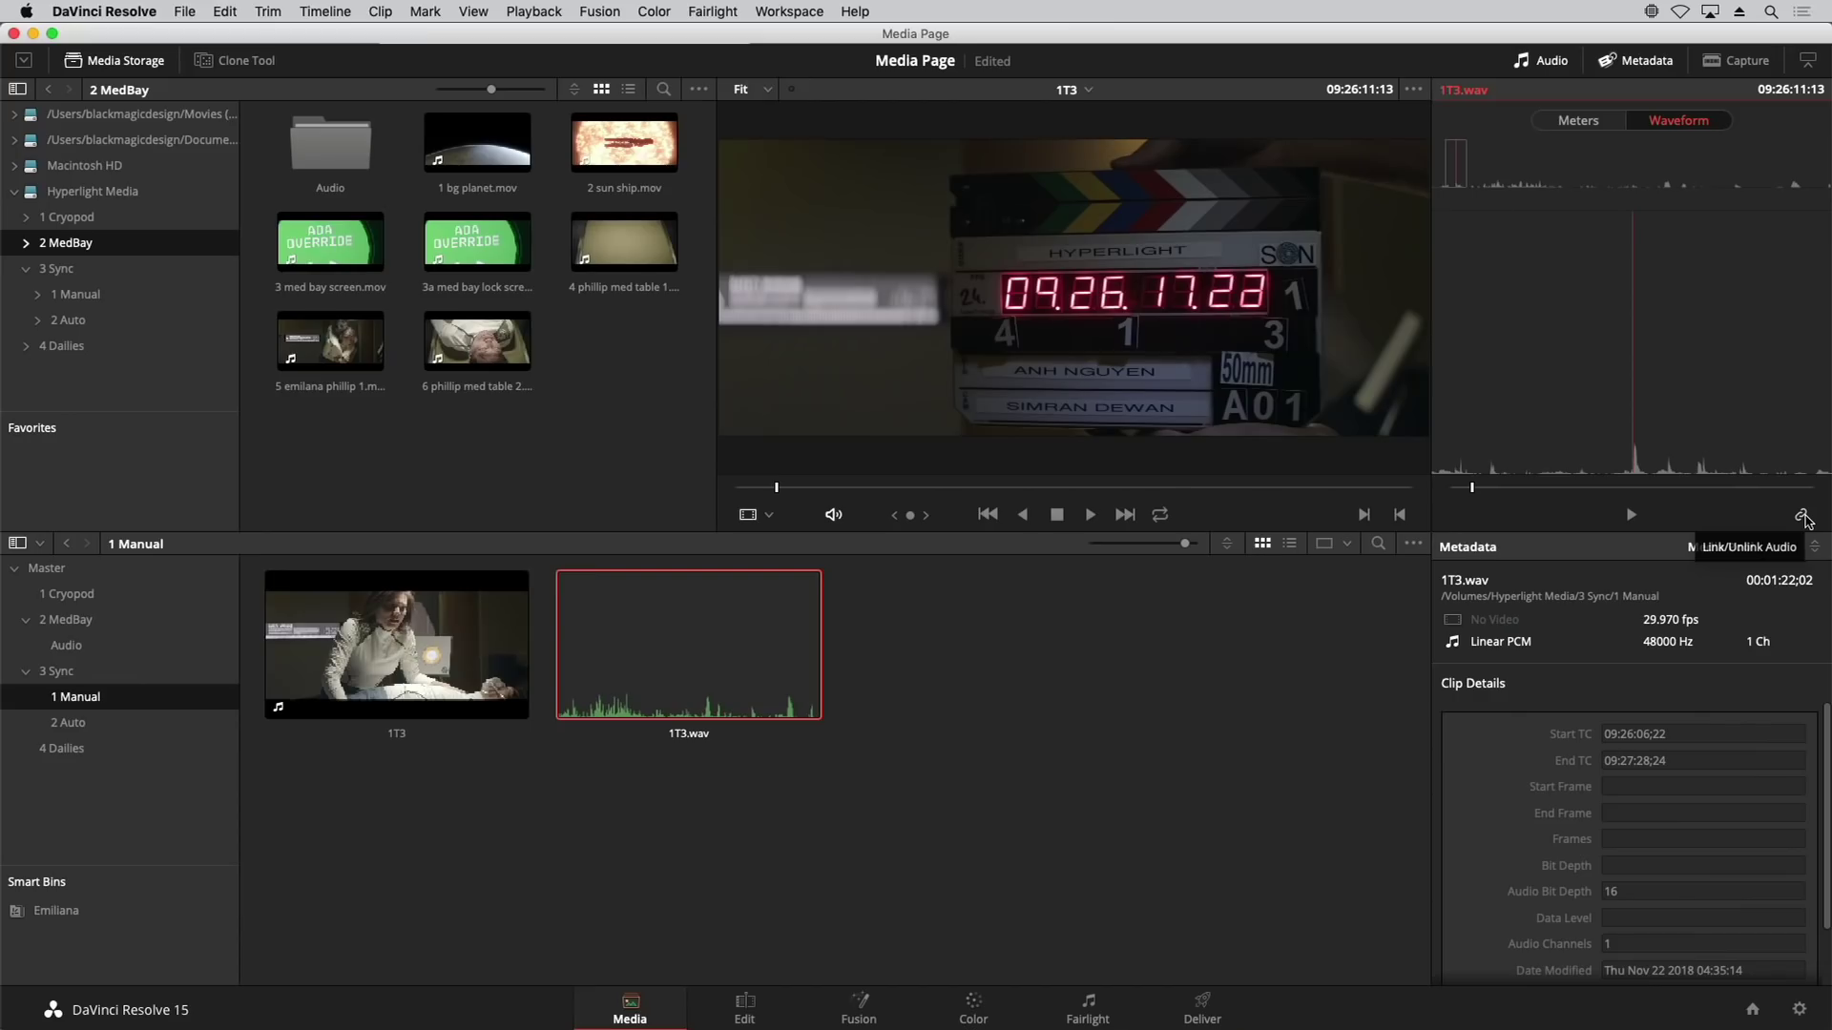
Step: Link the 1T3.wav audio to the 1T3 video clip and play a section further into the clip to check the sync
{"action": "left_click", "coordinate": [1803, 518]}
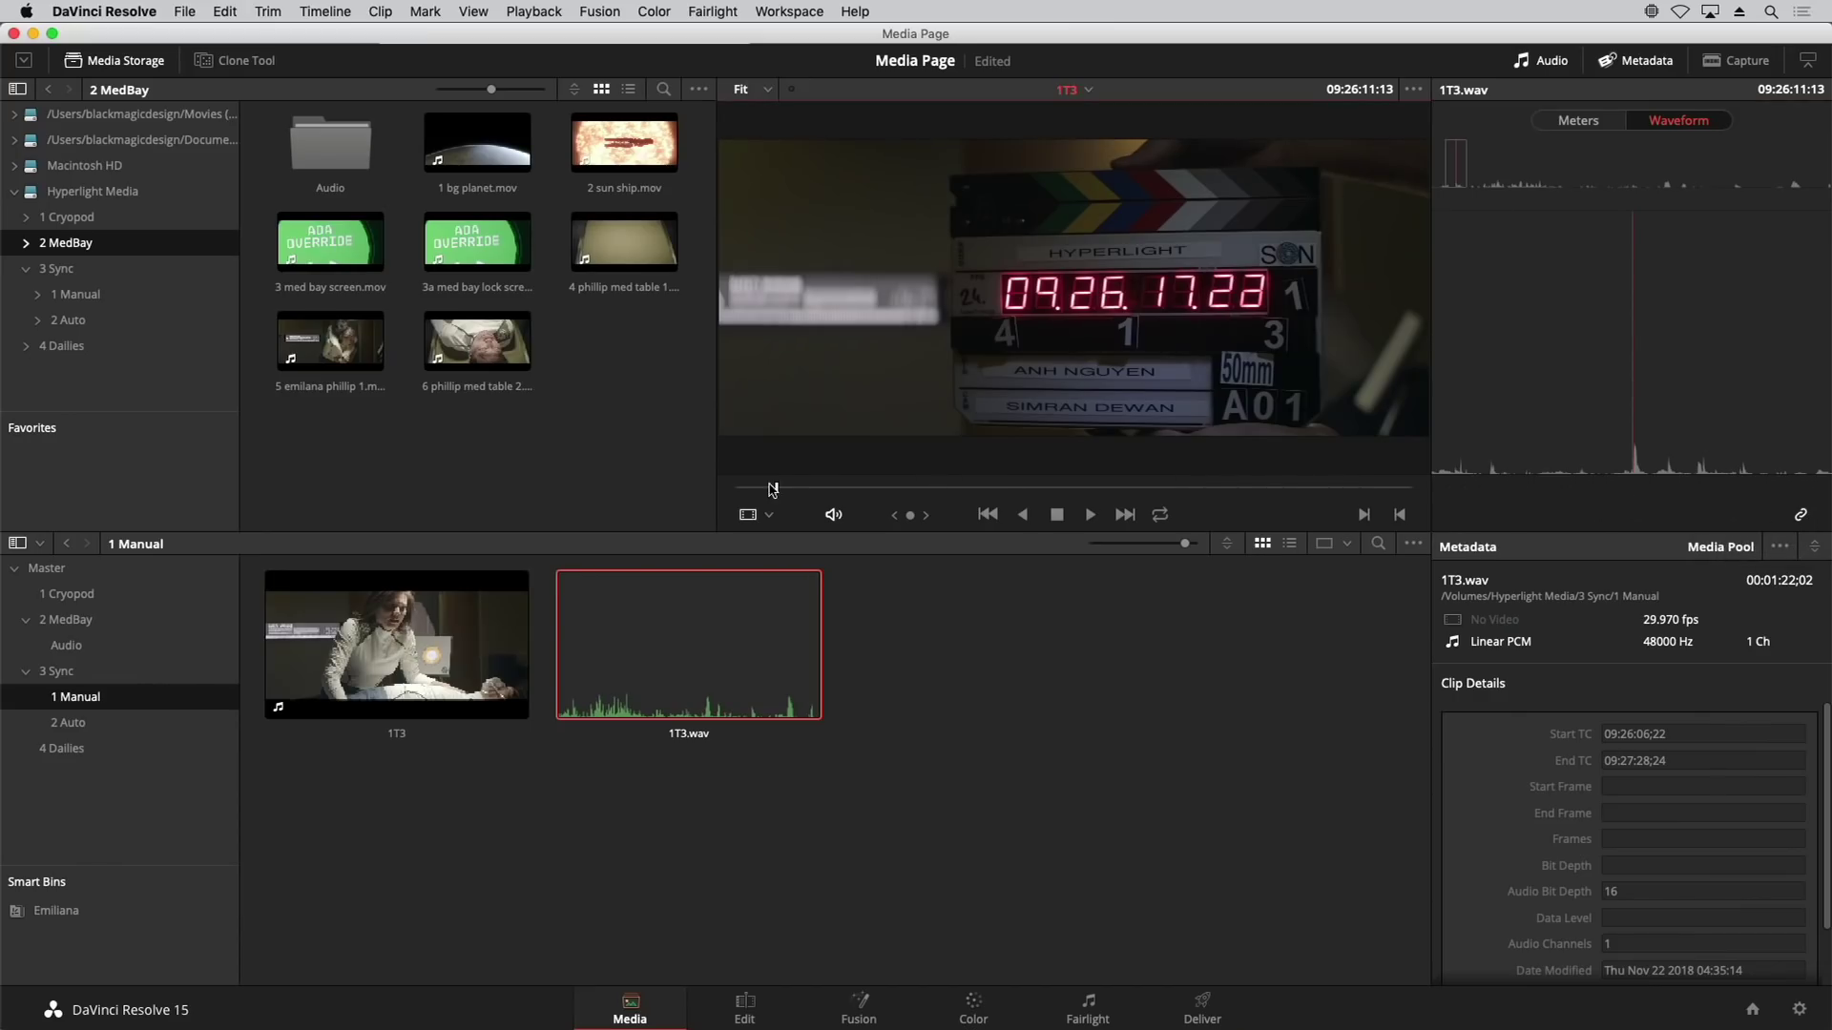
{"action": "left_click_drag", "start_coordinate": [779, 490], "coordinate": [1113, 513]}
{"action": "key", "text": "space"}
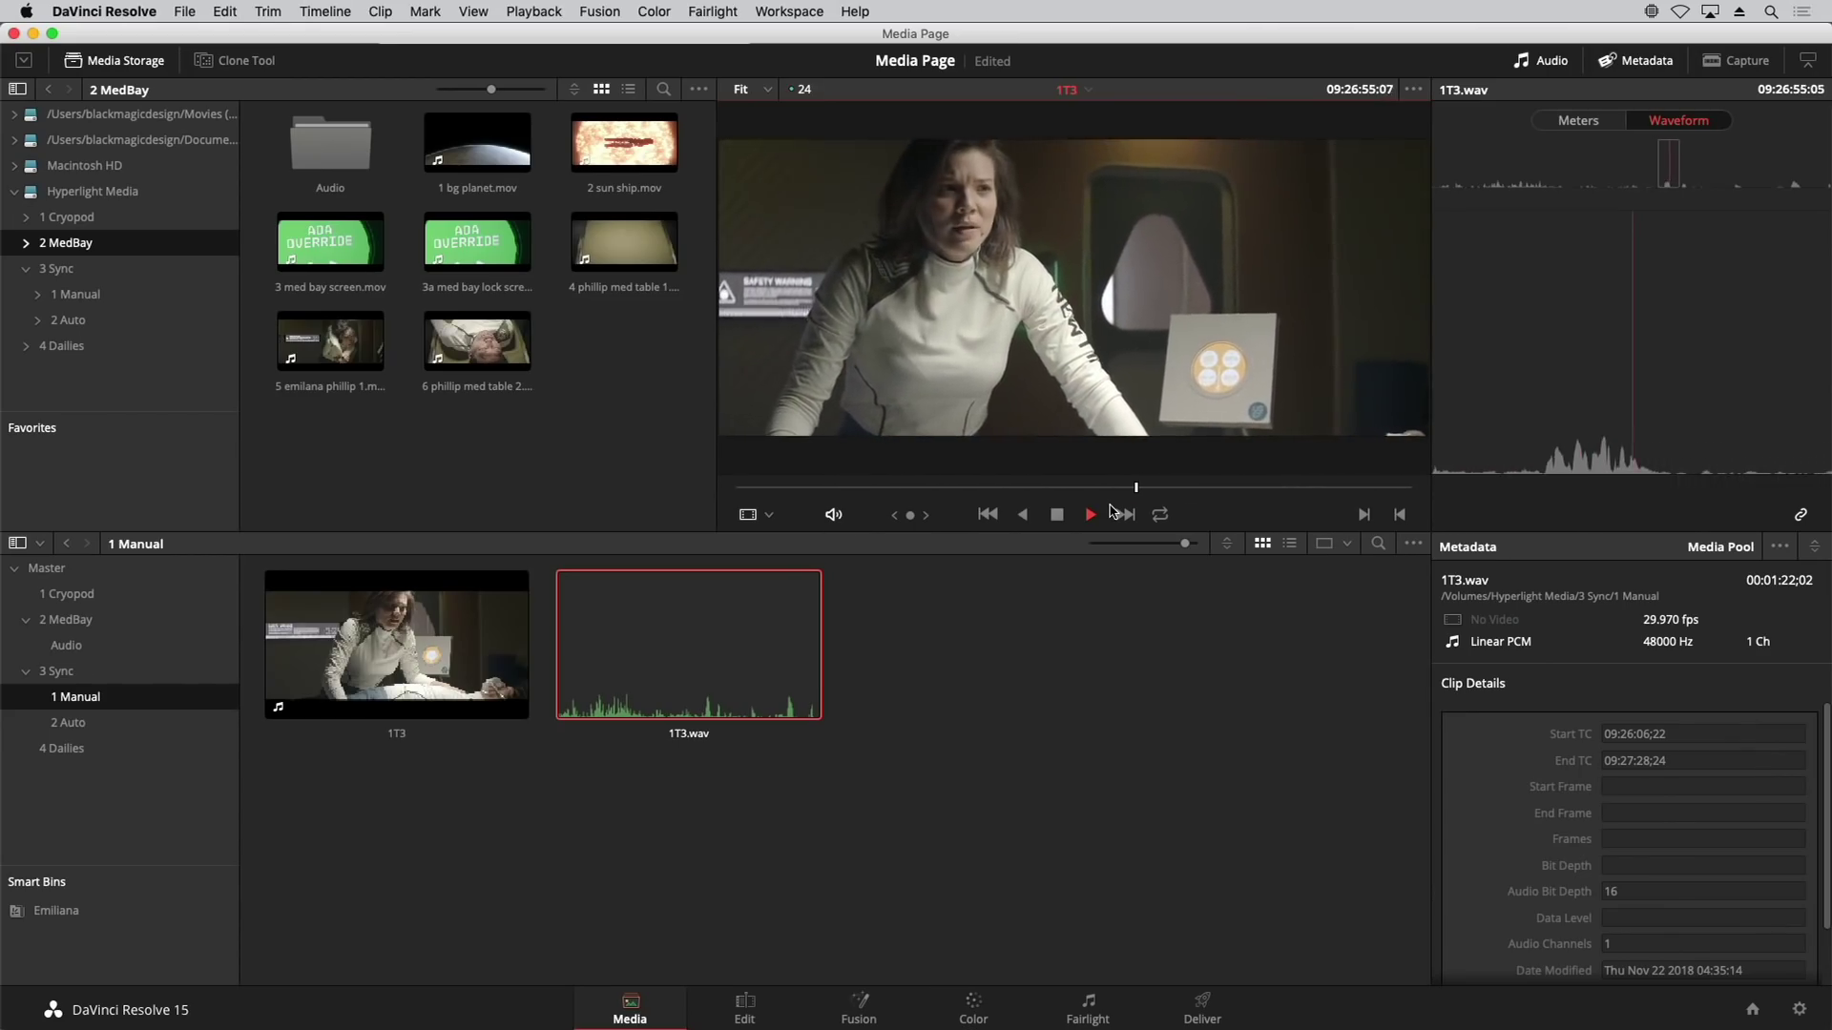
{"action": "key", "text": "space"}
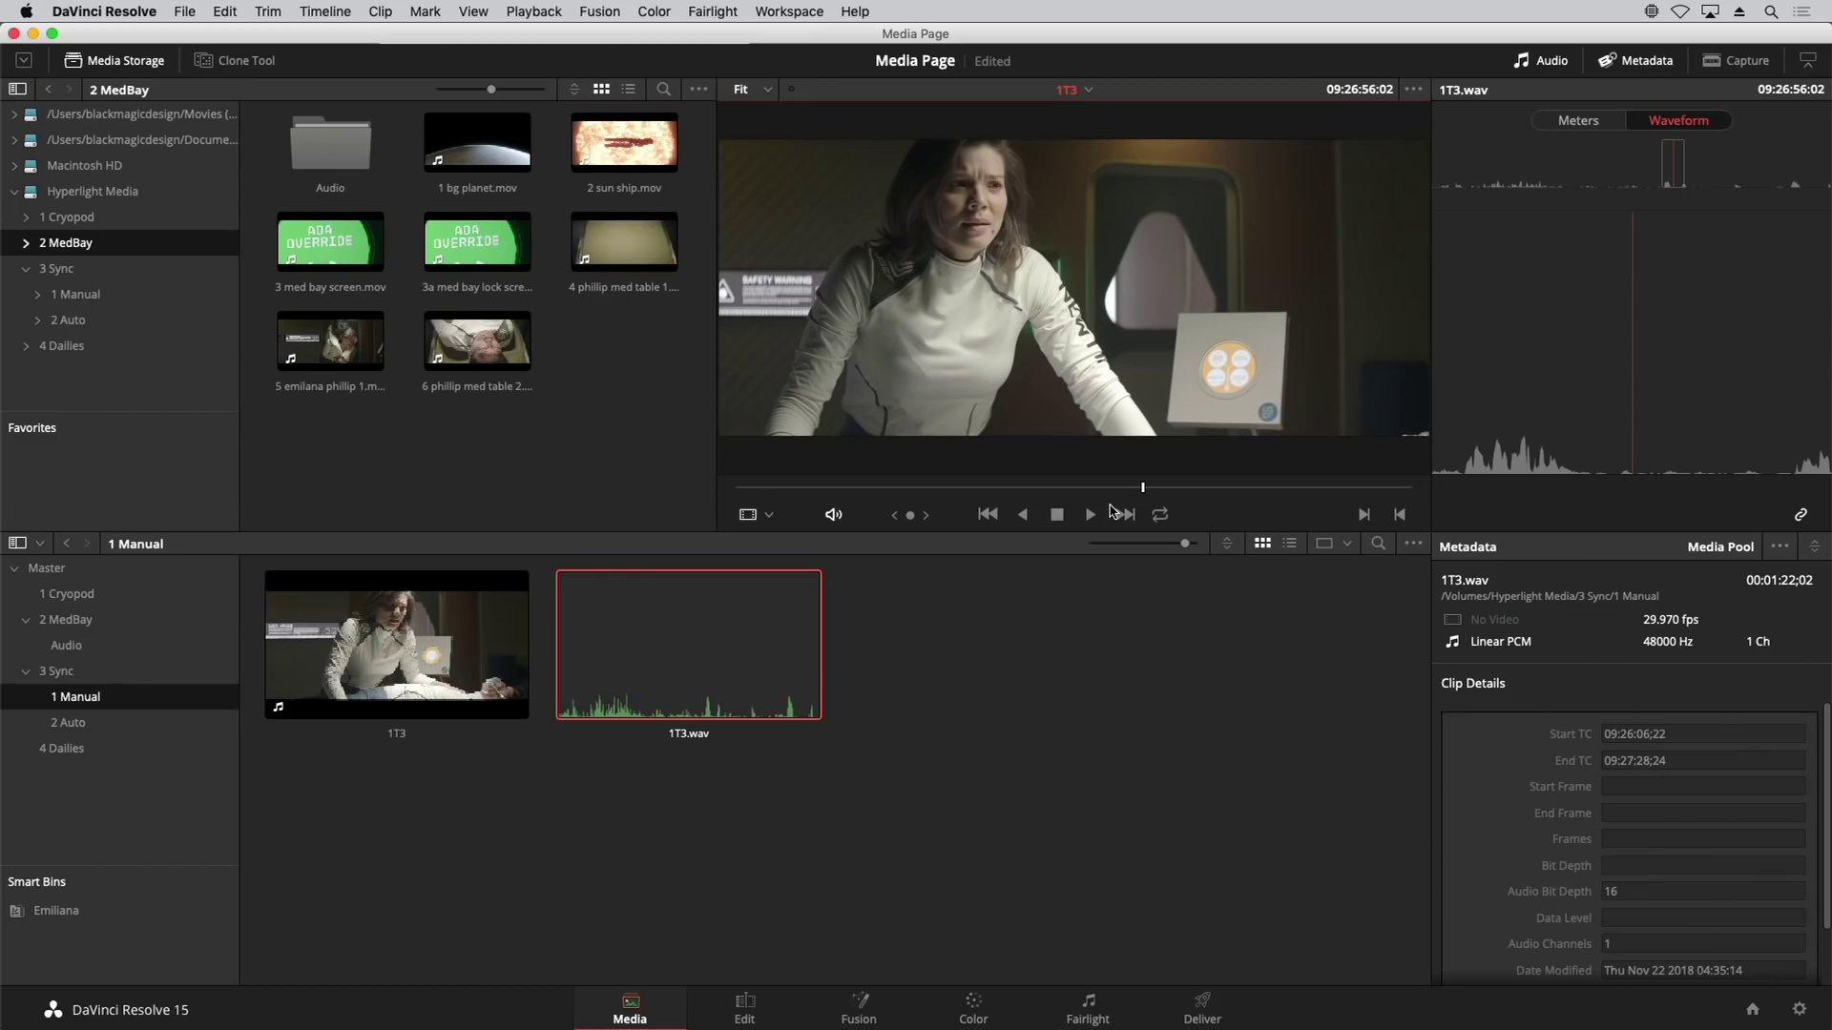
Step: Open the 2 Auto bin under 3 Sync and enlarge its clip thumbnails to the largest size
{"action": "left_click", "coordinate": [1068, 625]}
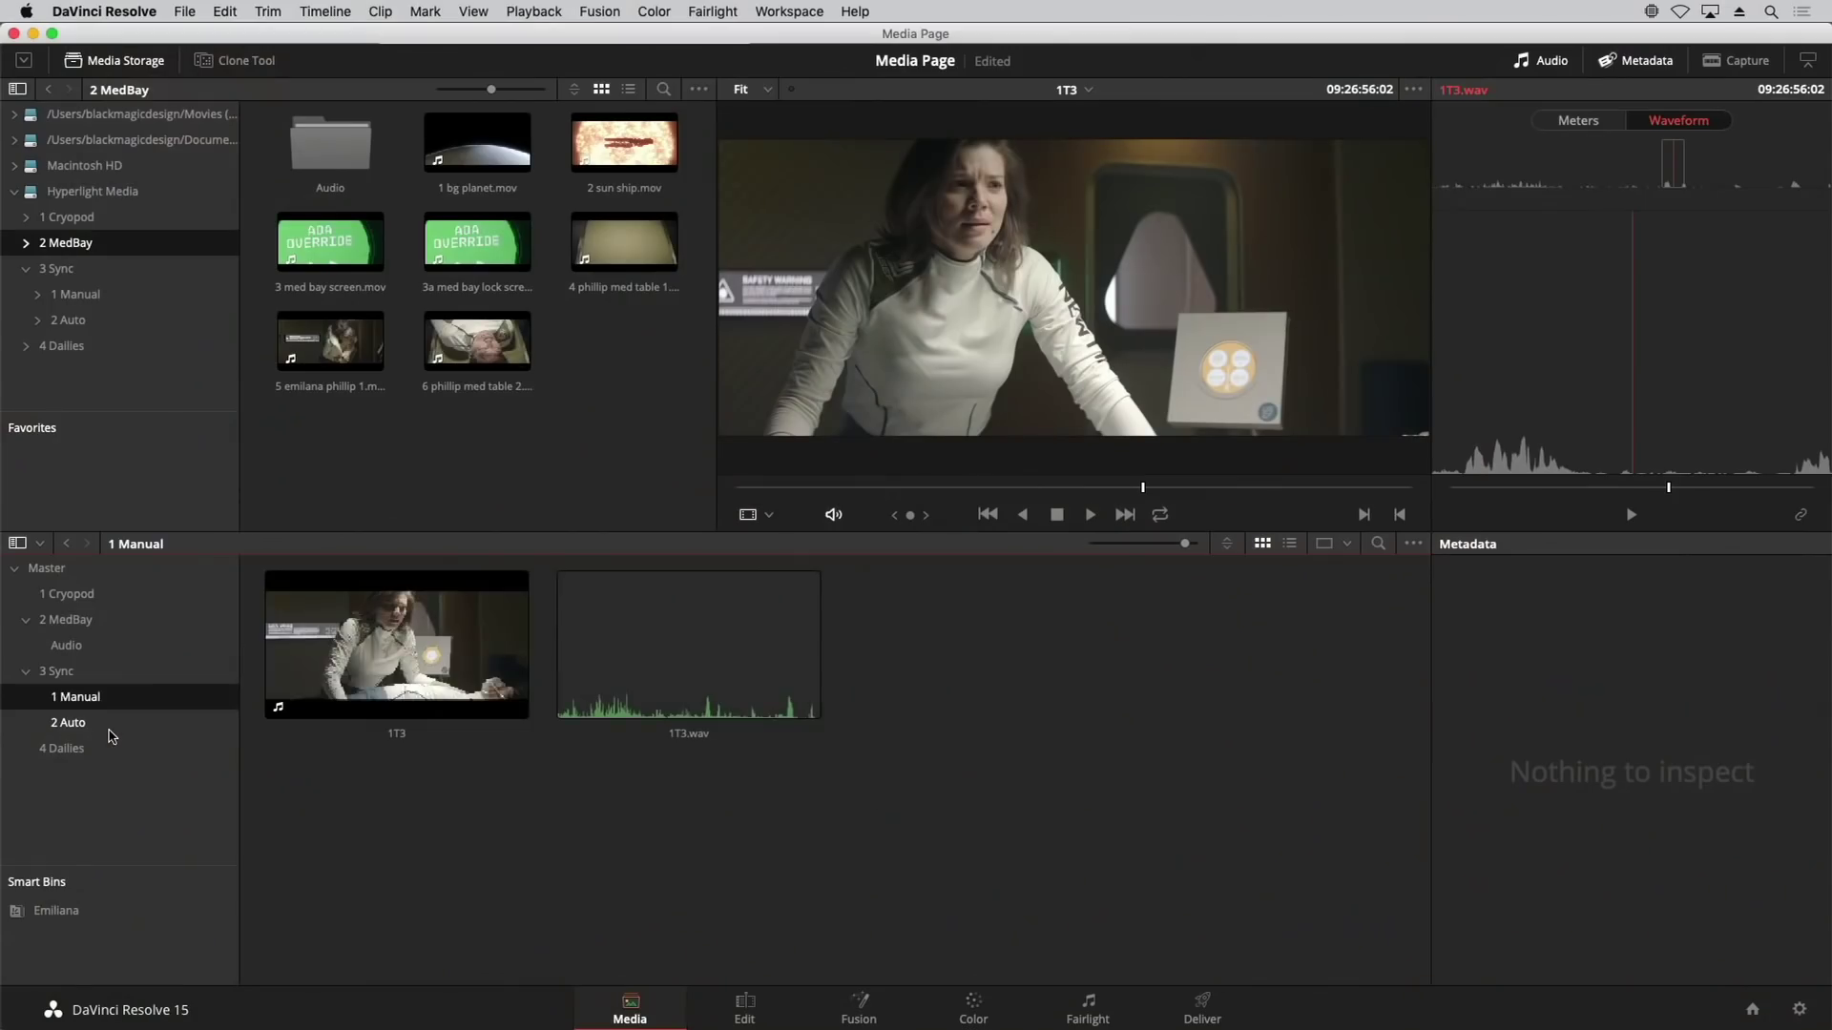
{"action": "left_click", "coordinate": [111, 733]}
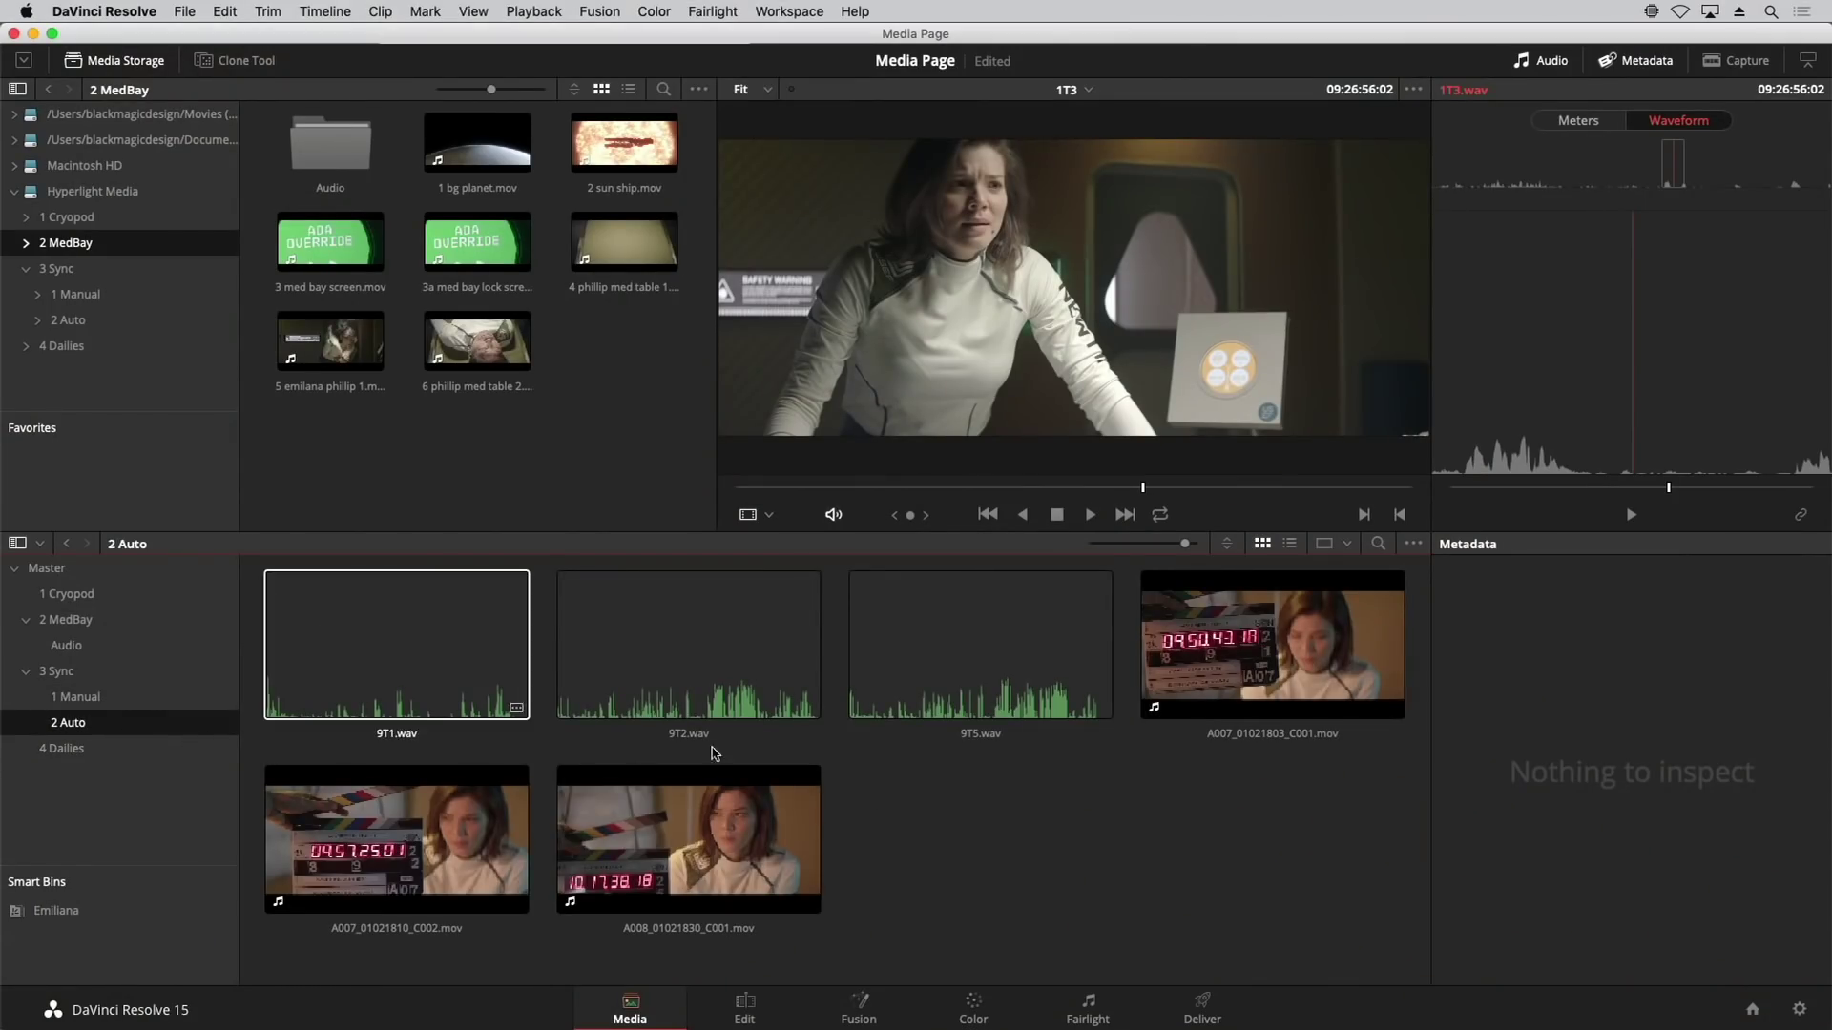
{"action": "left_click_drag", "start_coordinate": [1185, 544], "coordinate": [1193, 548]}
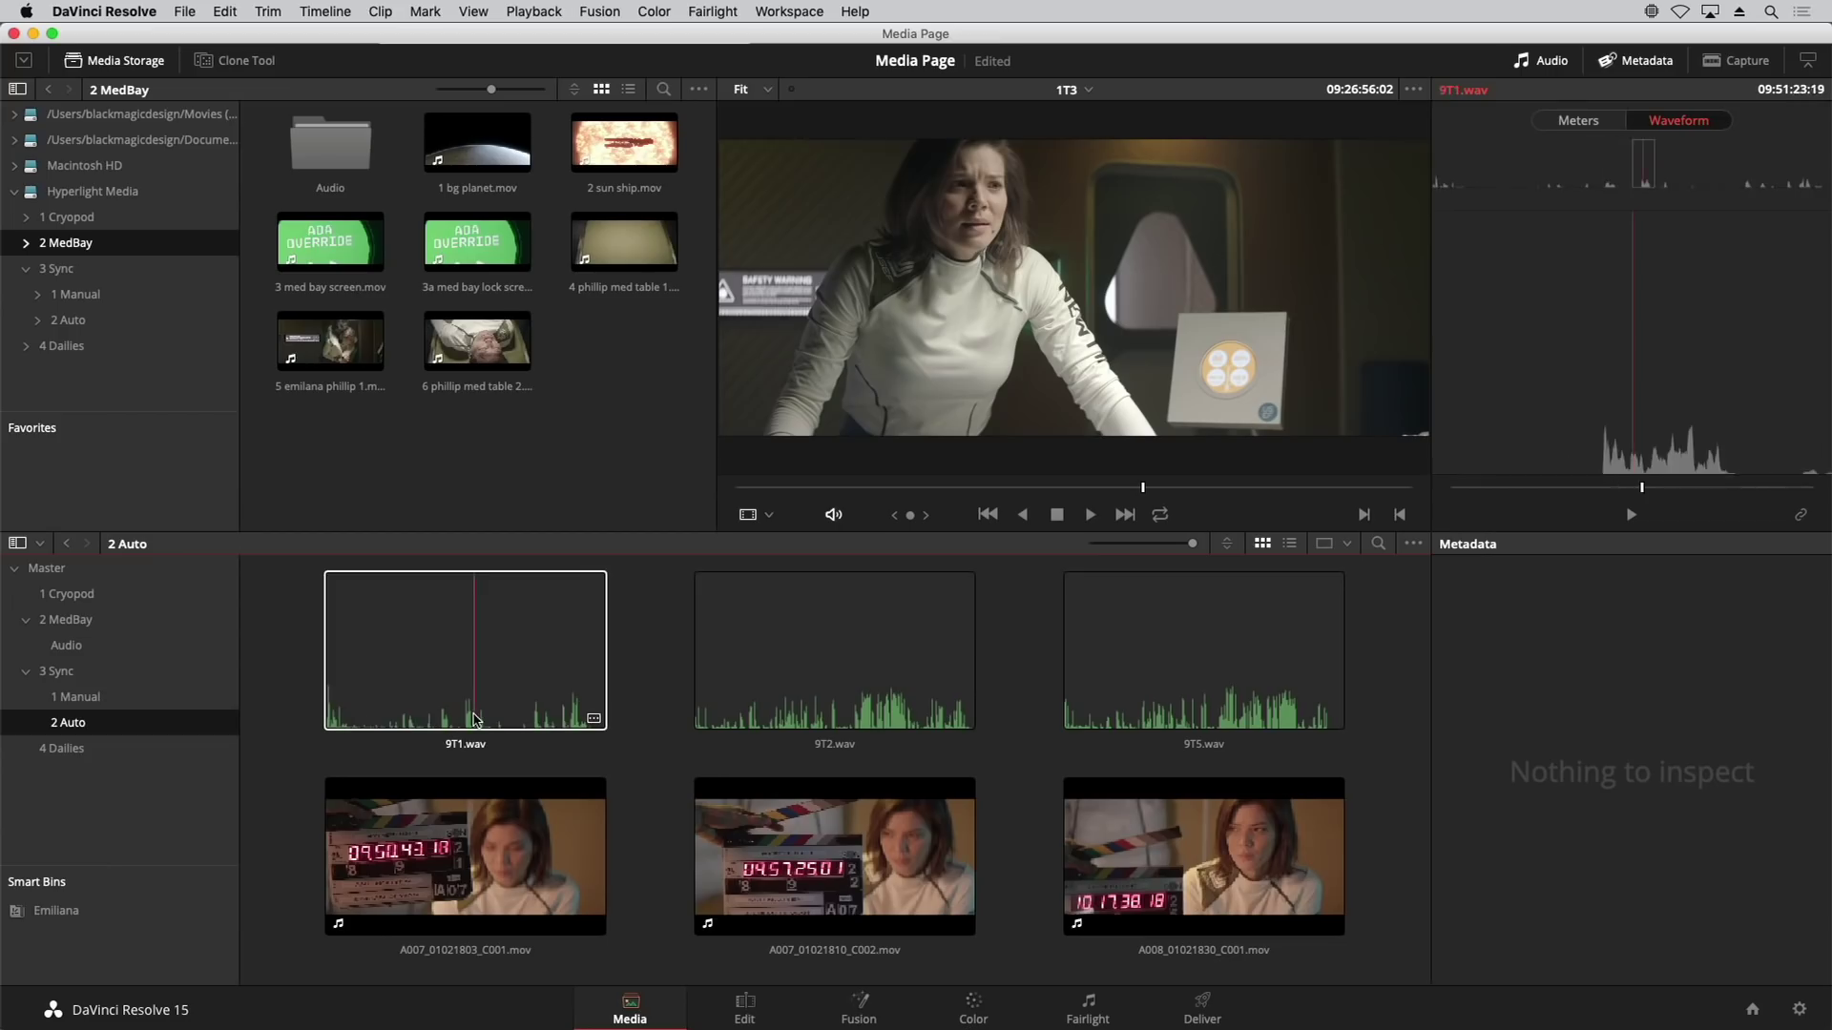
Step: Play part of 9T1.wav and of A007_01021803_C001.mov to compare the separate recording with the camera audio
{"action": "key", "text": "space"}
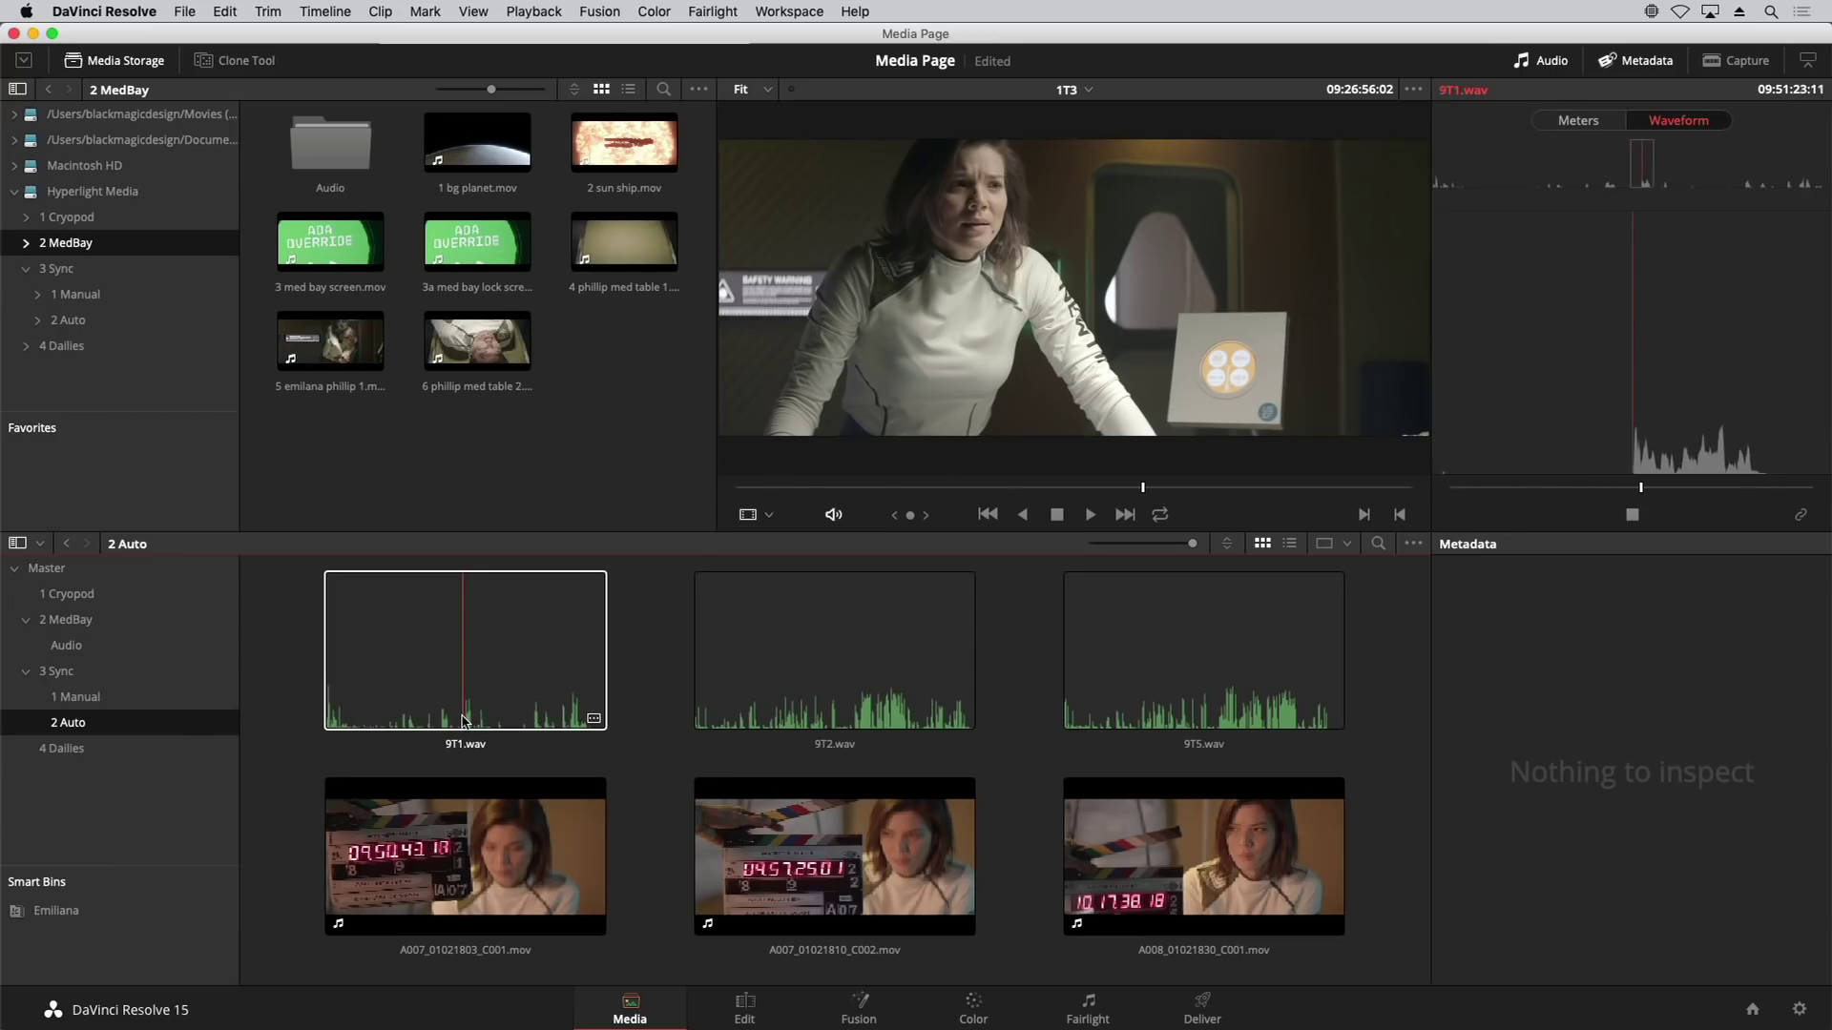
{"action": "key", "text": "space"}
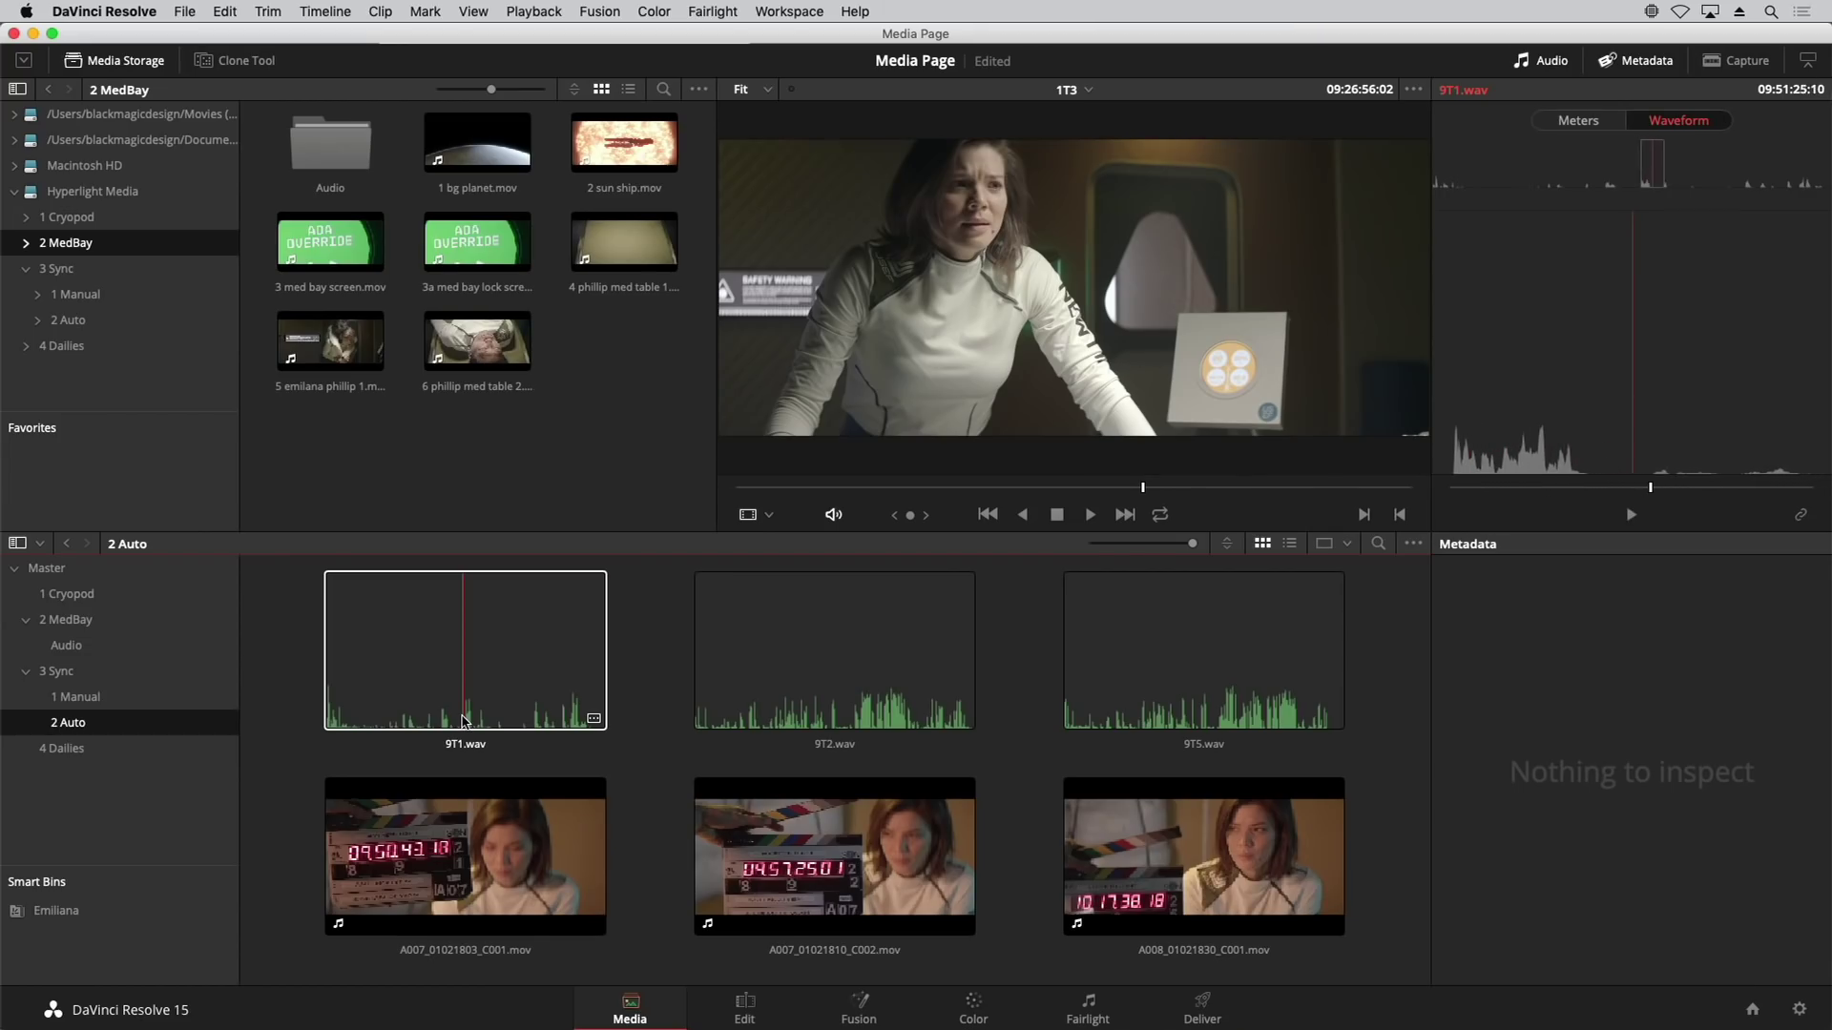
{"action": "left_click", "coordinate": [465, 878]}
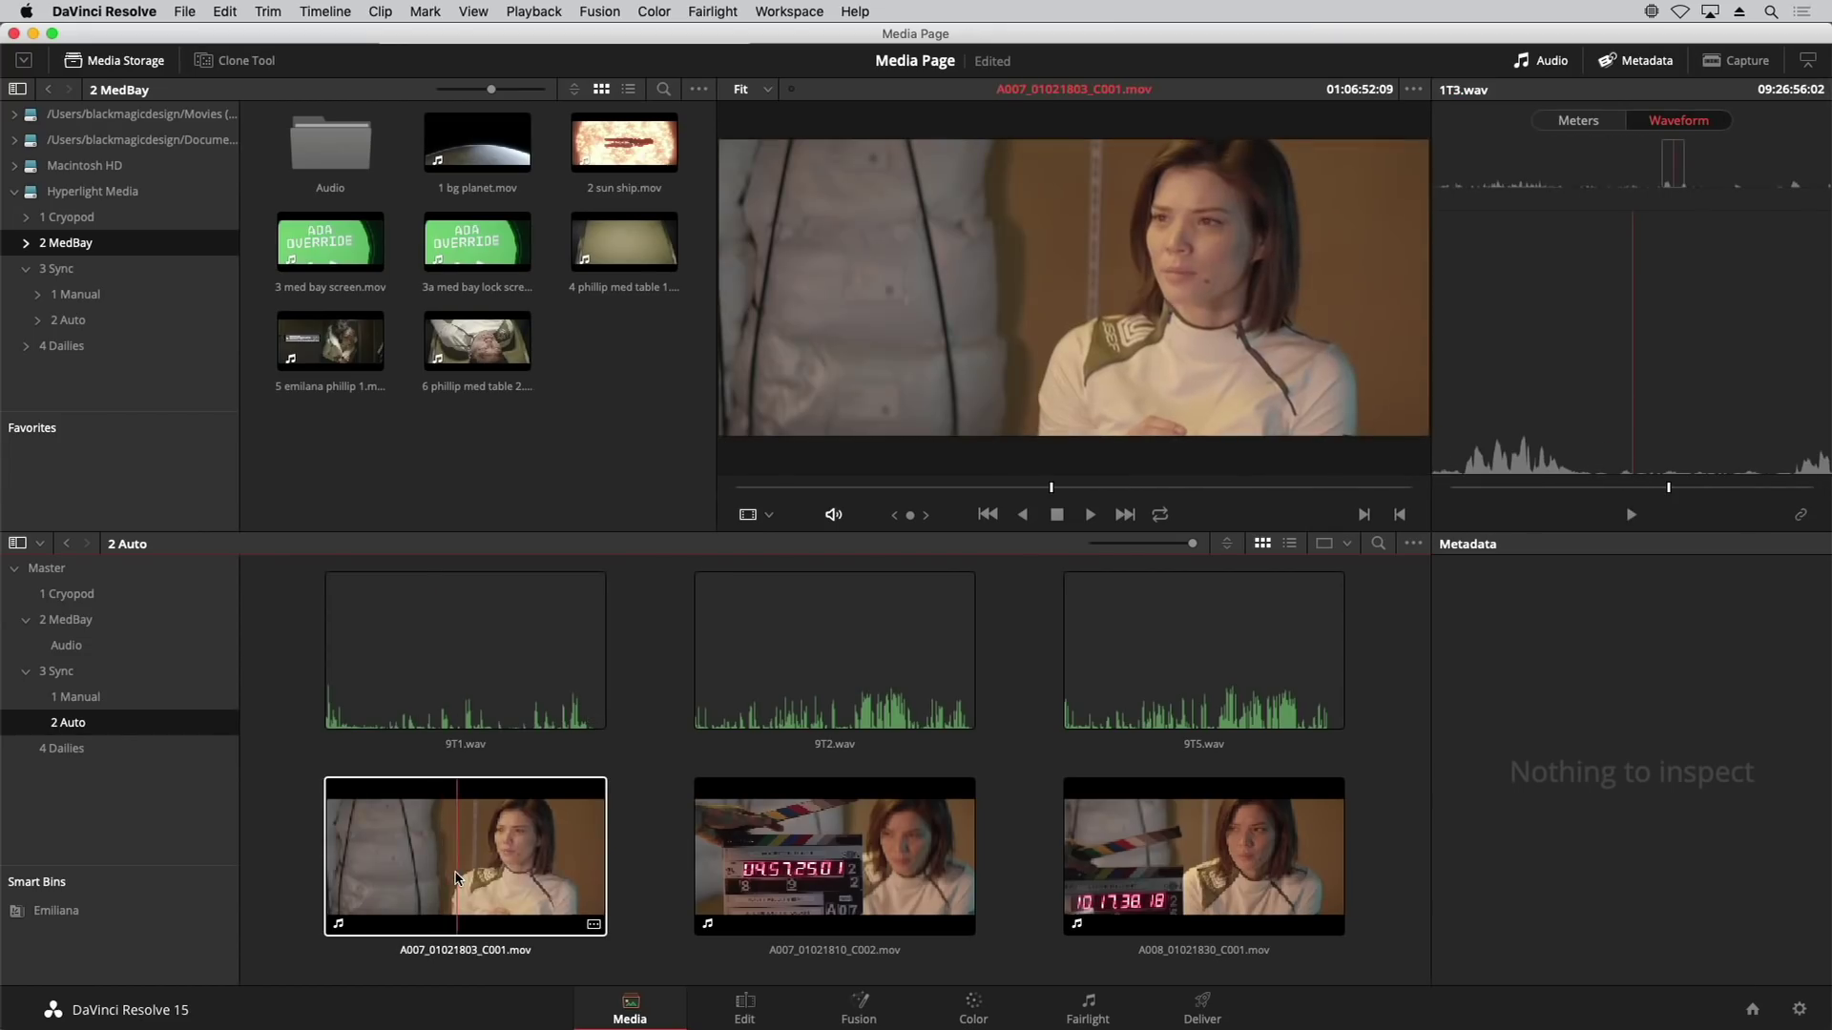
{"action": "key", "text": "space"}
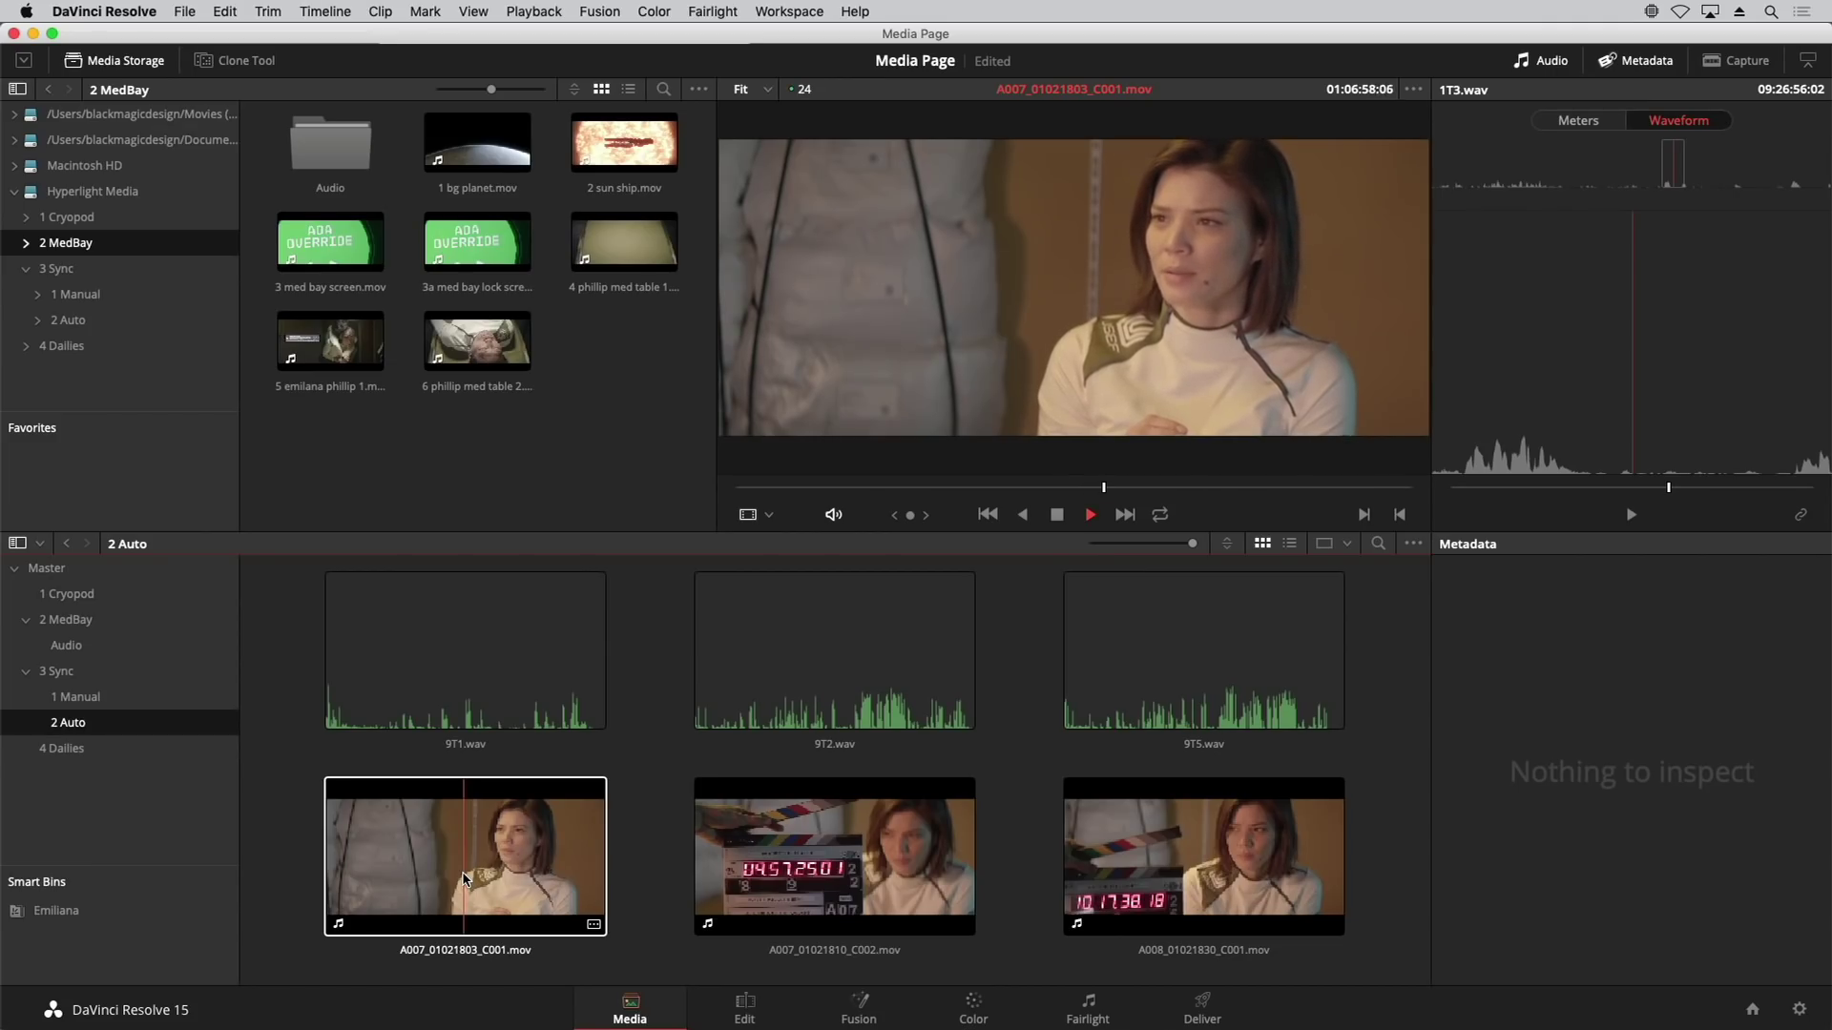
{"action": "key", "text": "space"}
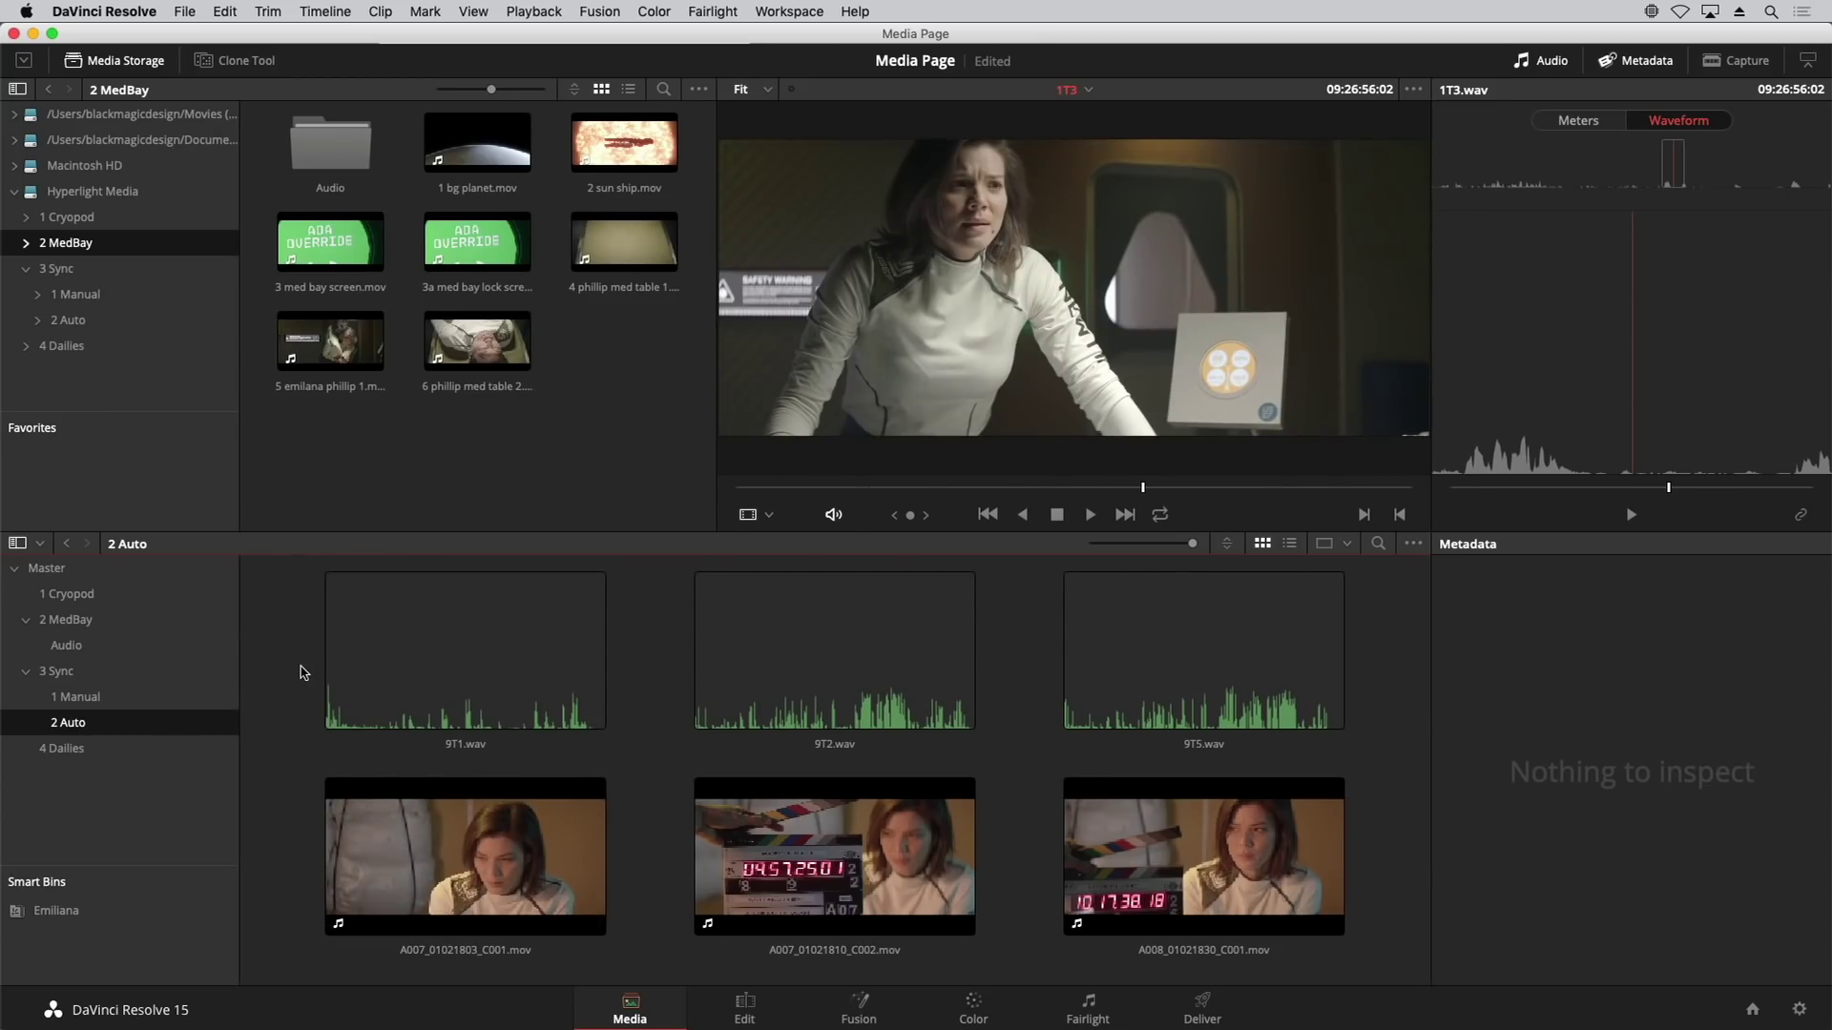
Step: Auto-sync 9T1.wav with A007_01021803_C001.mov based on waveform
{"action": "left_click_drag", "start_coordinate": [280, 643], "coordinate": [516, 911]}
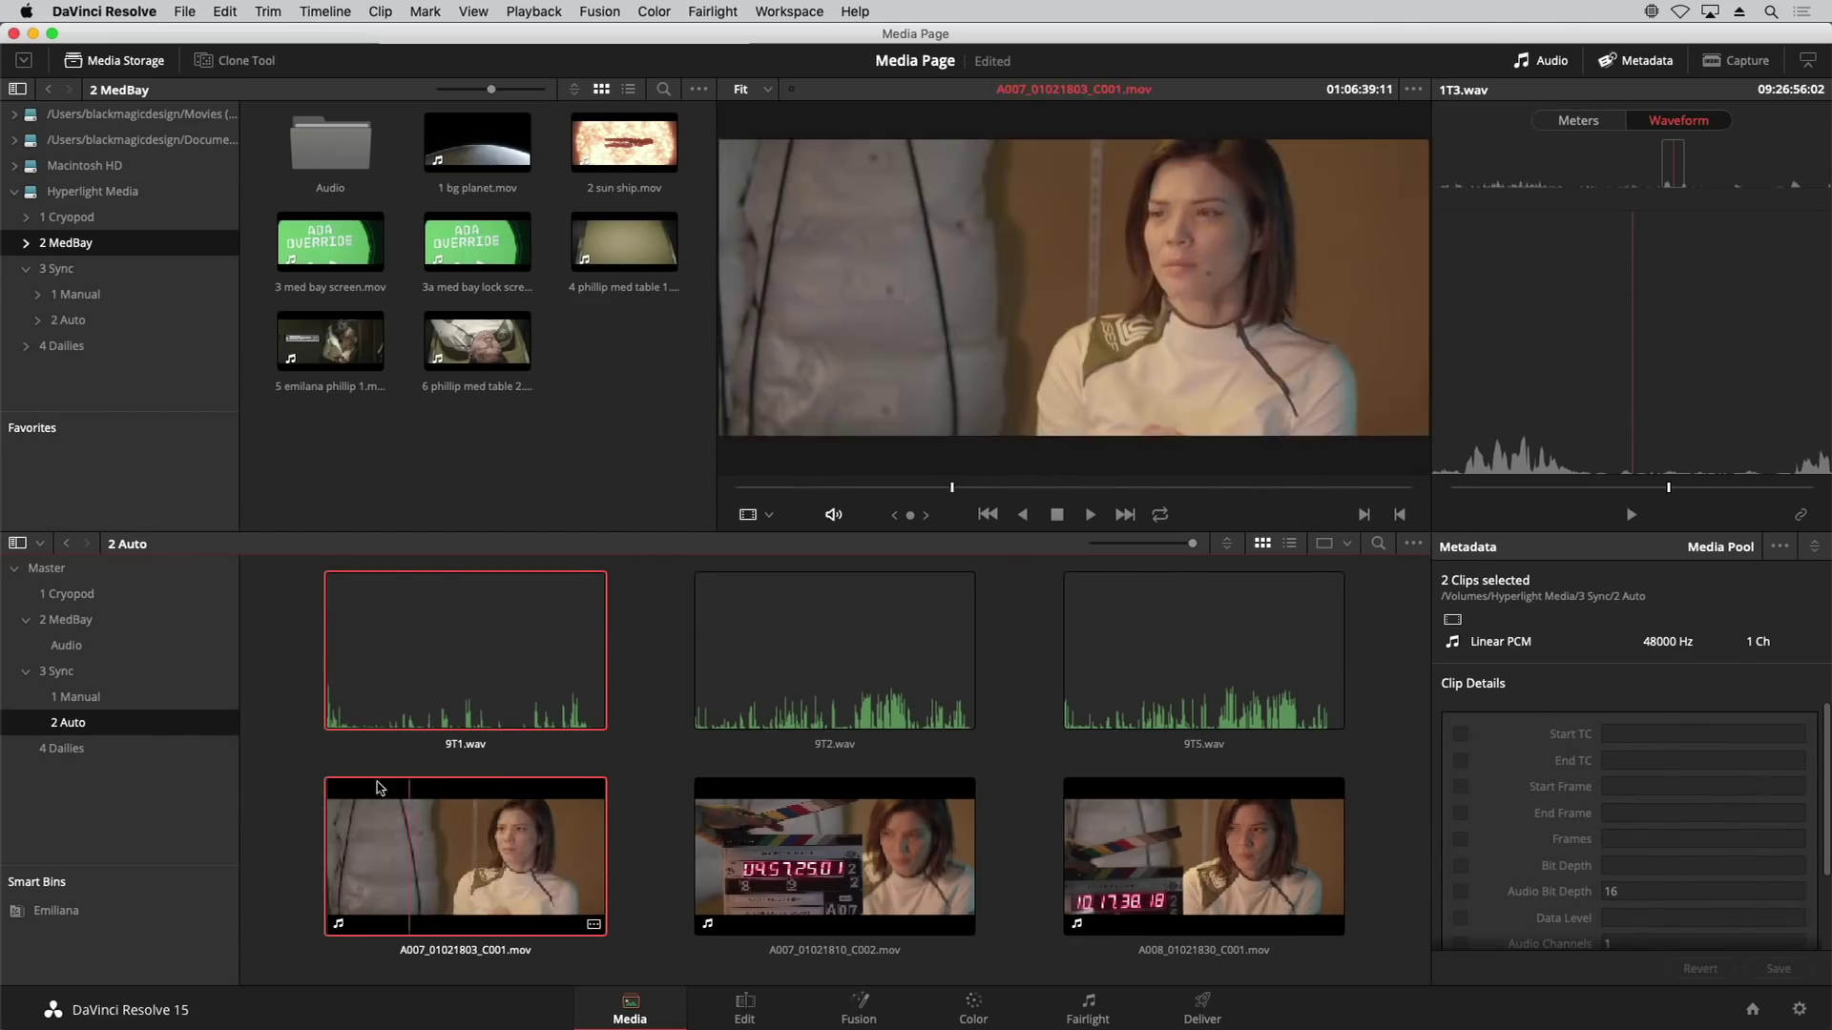
{"action": "right_click", "coordinate": [417, 656]}
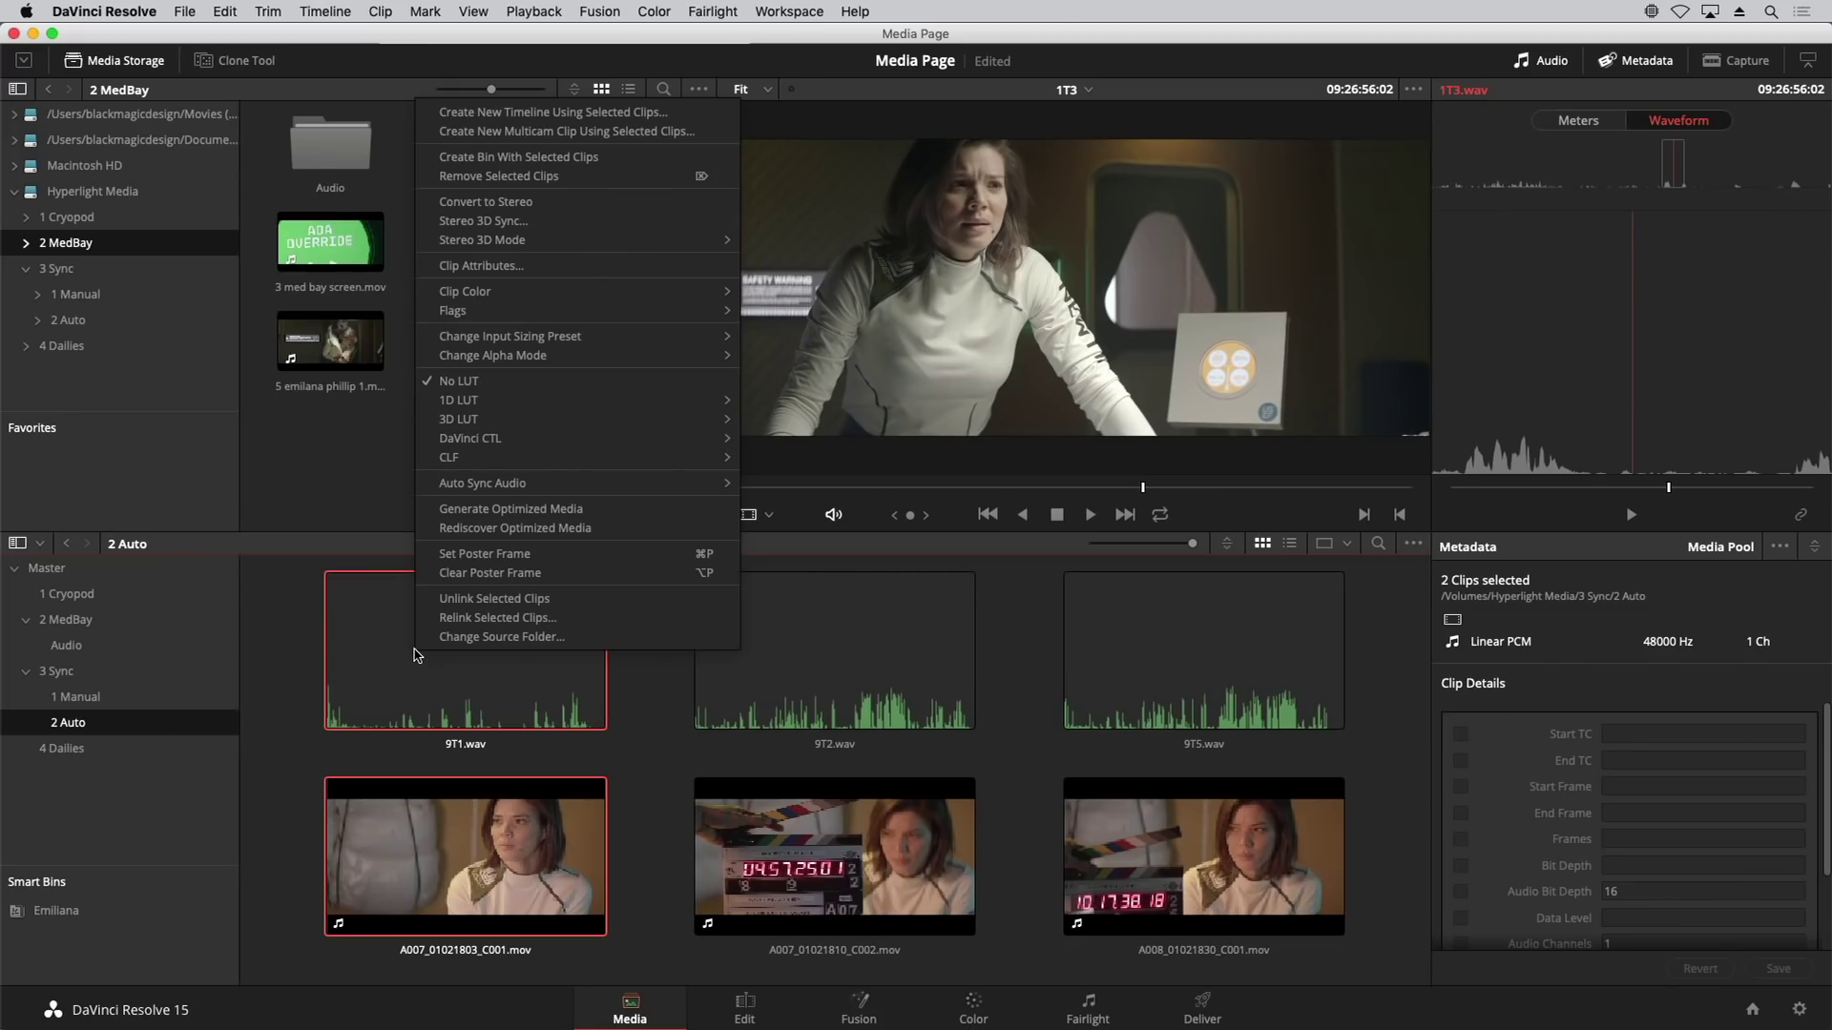
{"action": "mouse_move", "coordinate": [520, 484]}
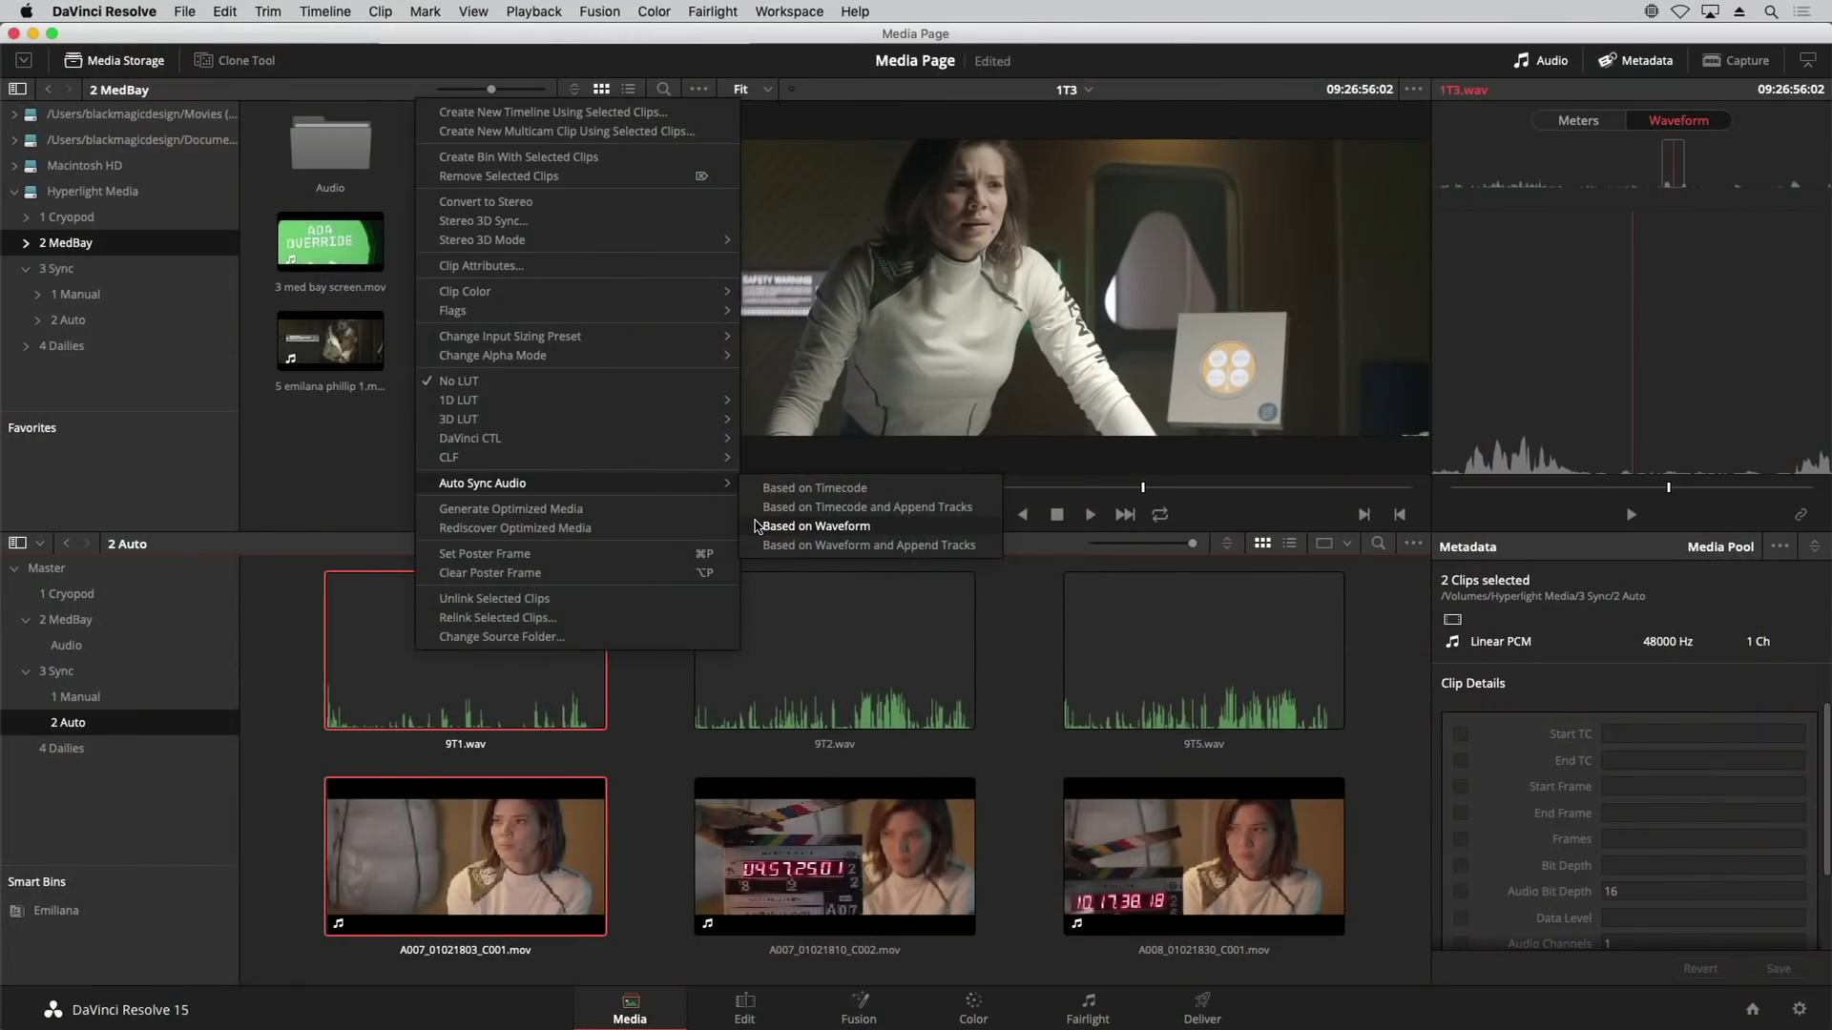
{"action": "left_click", "coordinate": [816, 526]}
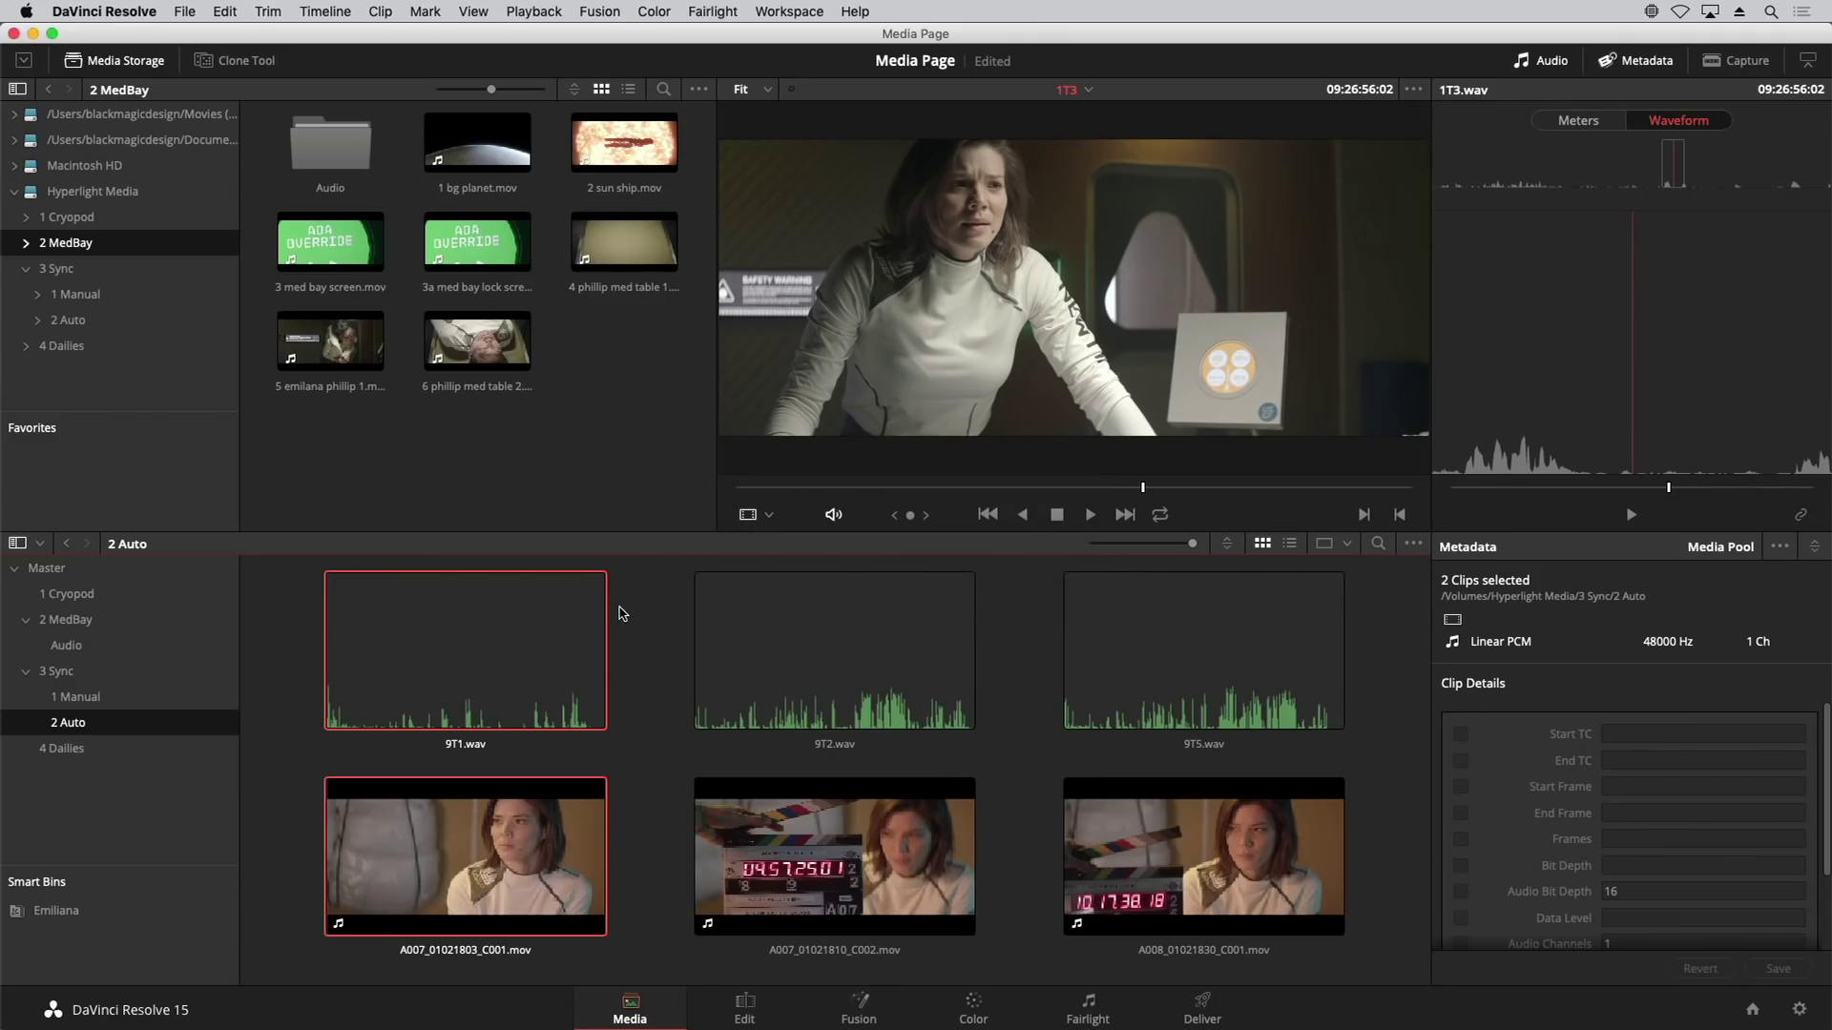
{"action": "left_click", "coordinate": [623, 614]}
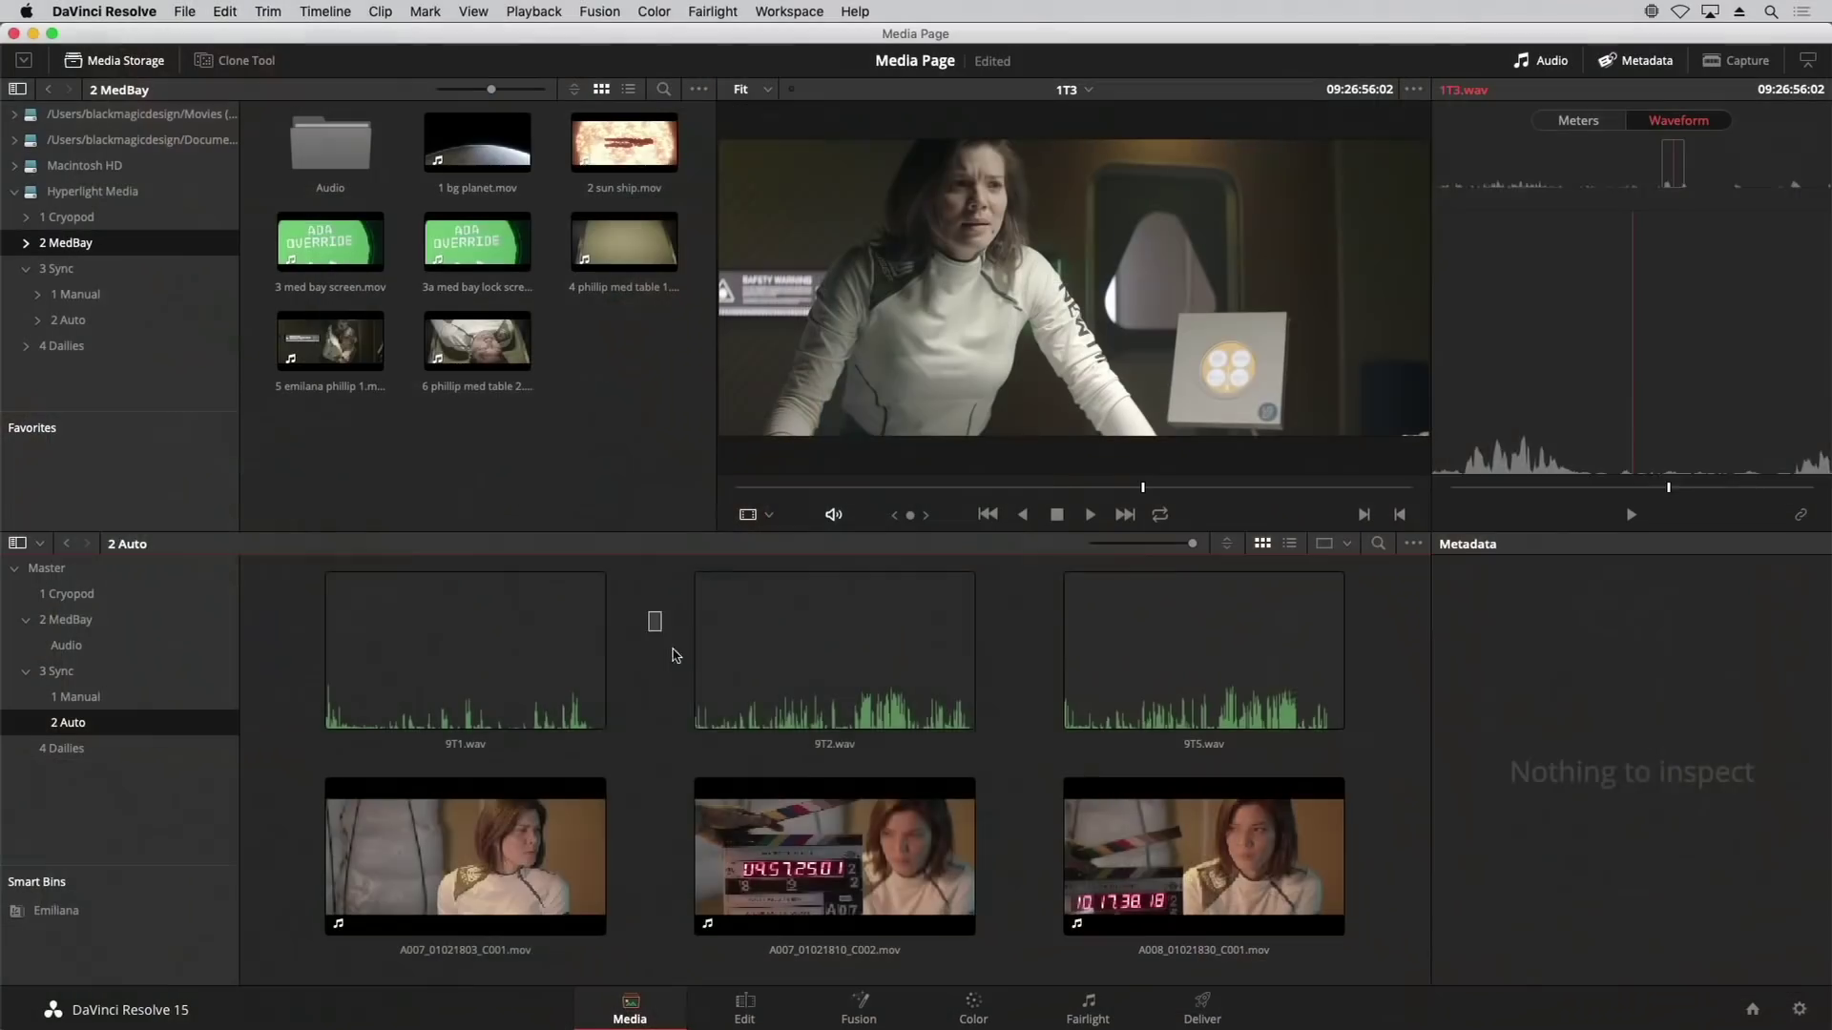
Step: Auto-sync 9T2.wav and 9T5.wav with A007_01021810_C002.mov and A008_01021830_C001.mov together, based on waveform
{"action": "left_click_drag", "start_coordinate": [648, 612], "coordinate": [1324, 911]}
{"action": "right_click", "coordinate": [849, 656]}
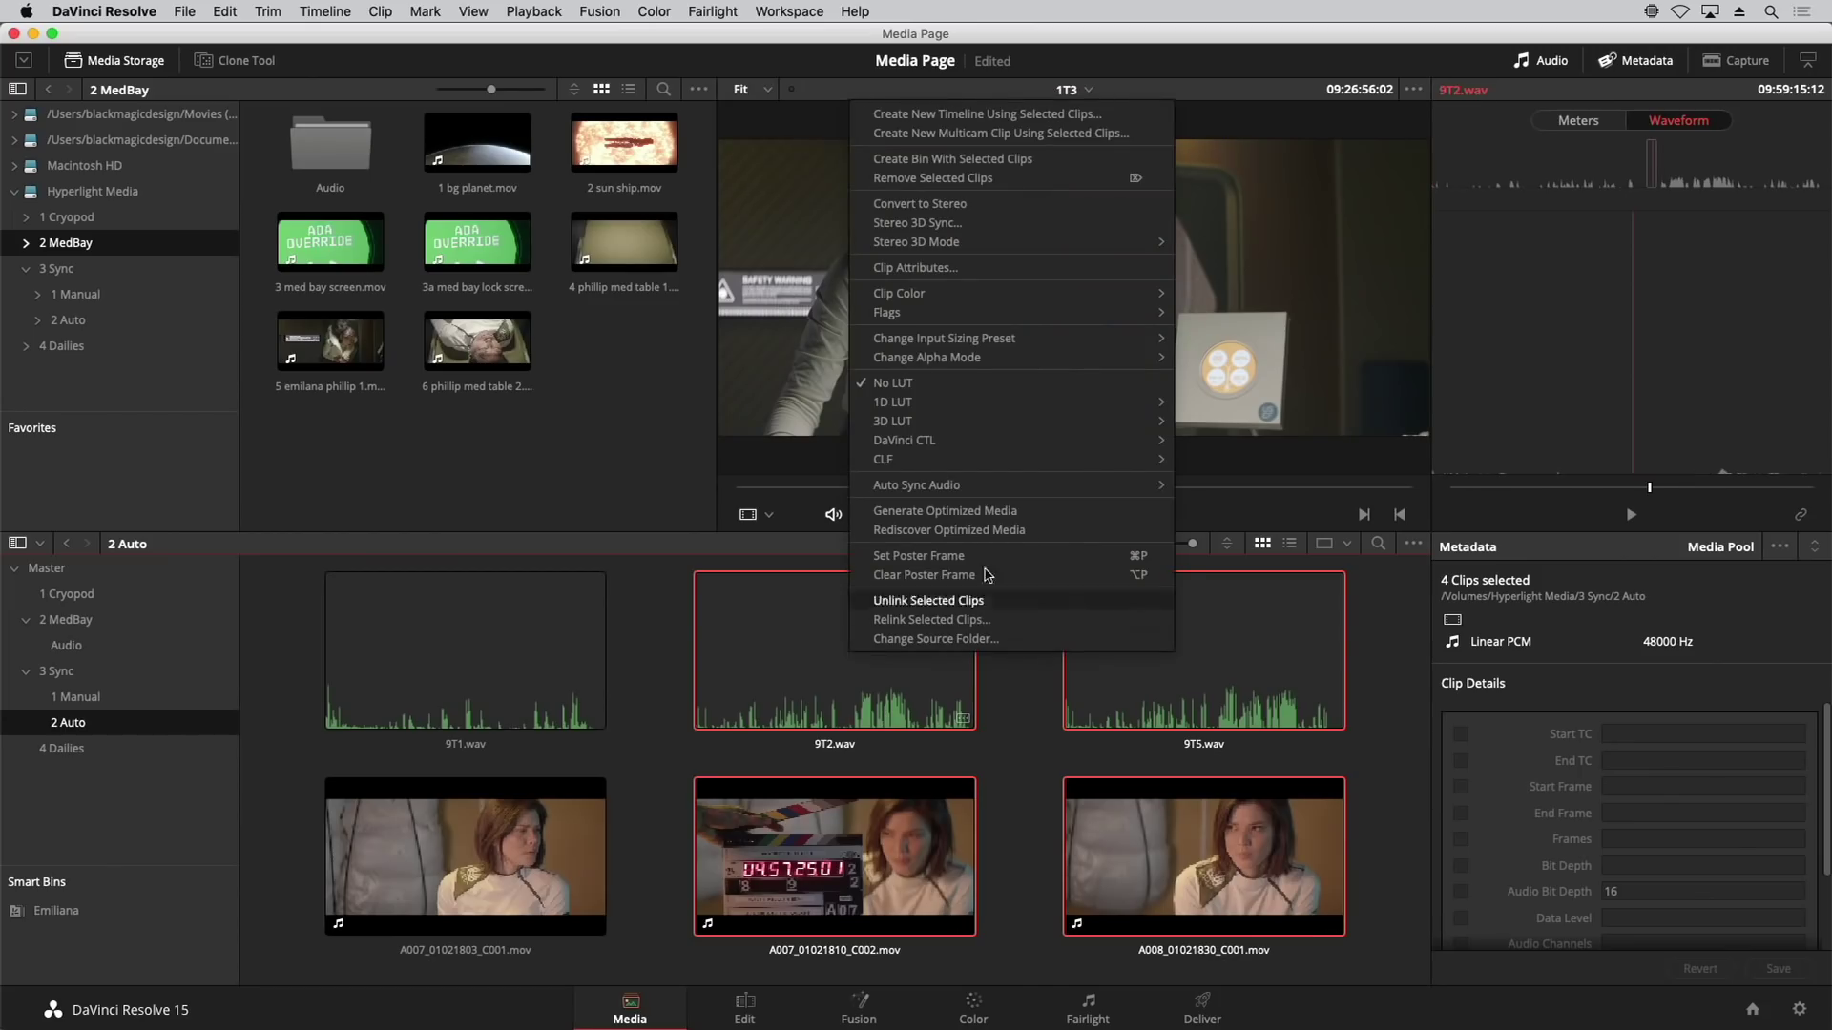
{"action": "mouse_move", "coordinate": [1025, 486]}
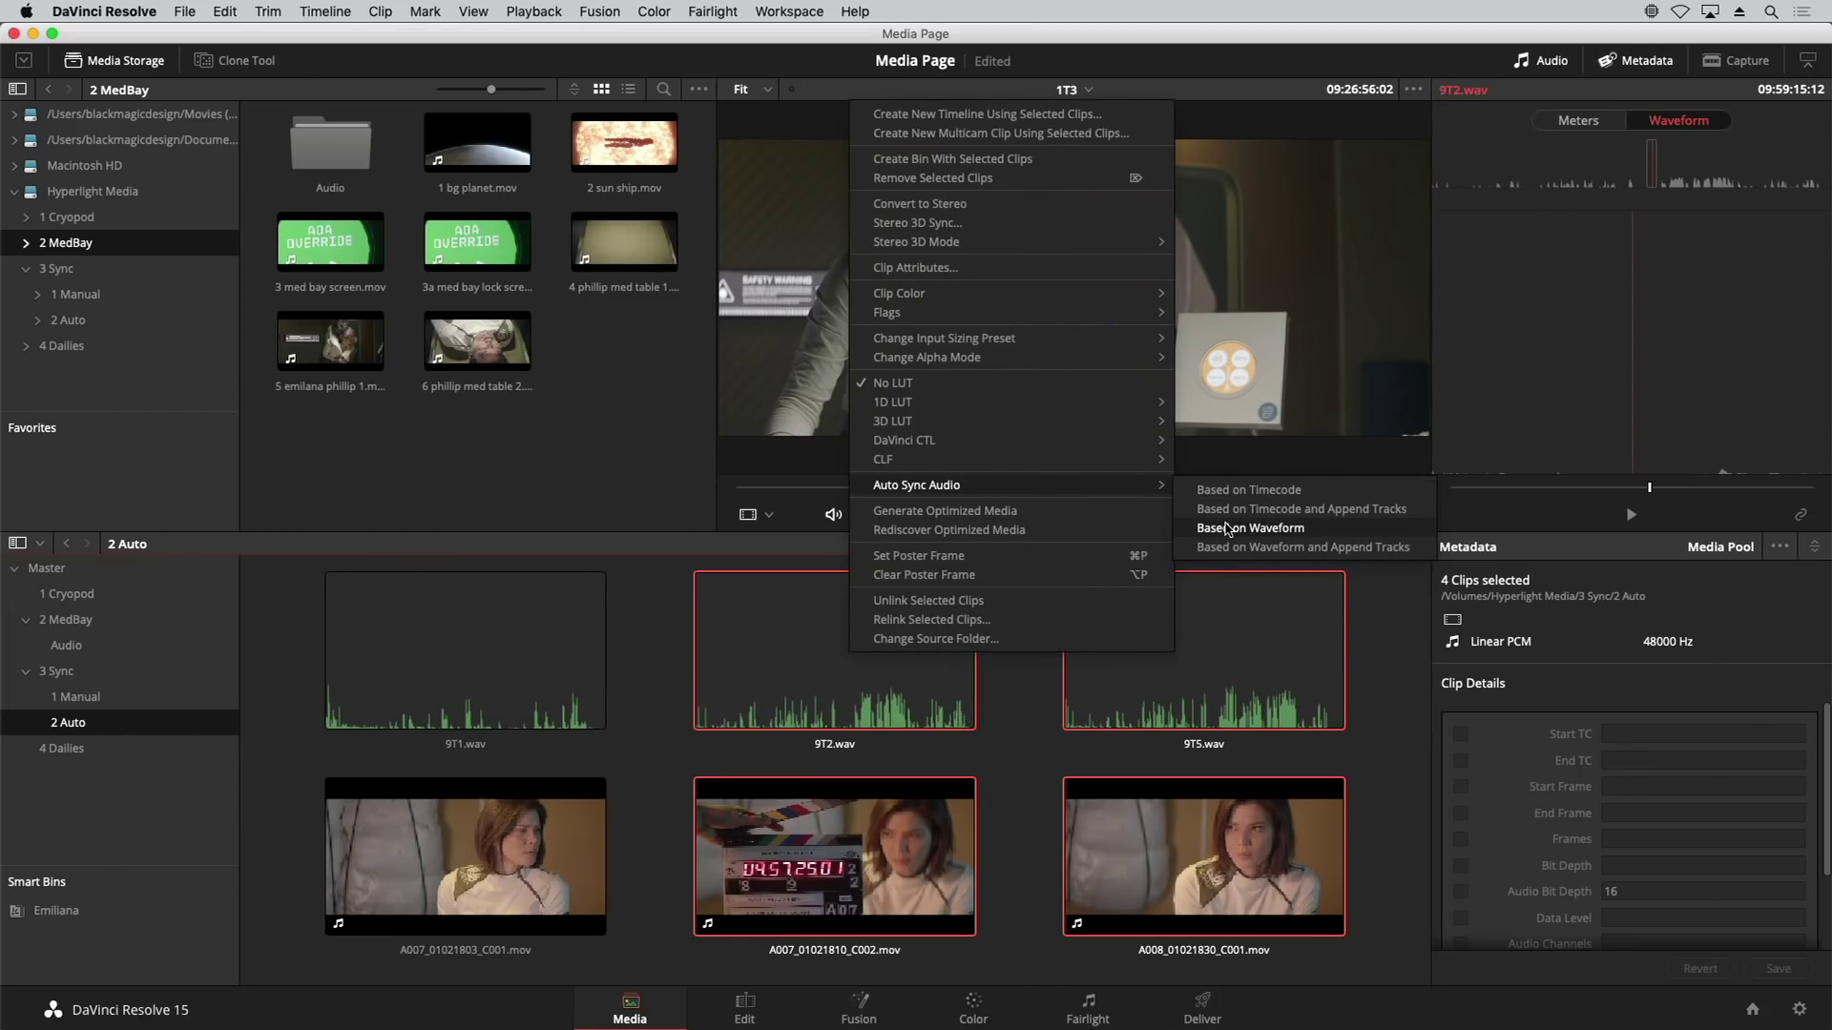
{"action": "left_click", "coordinate": [1228, 529]}
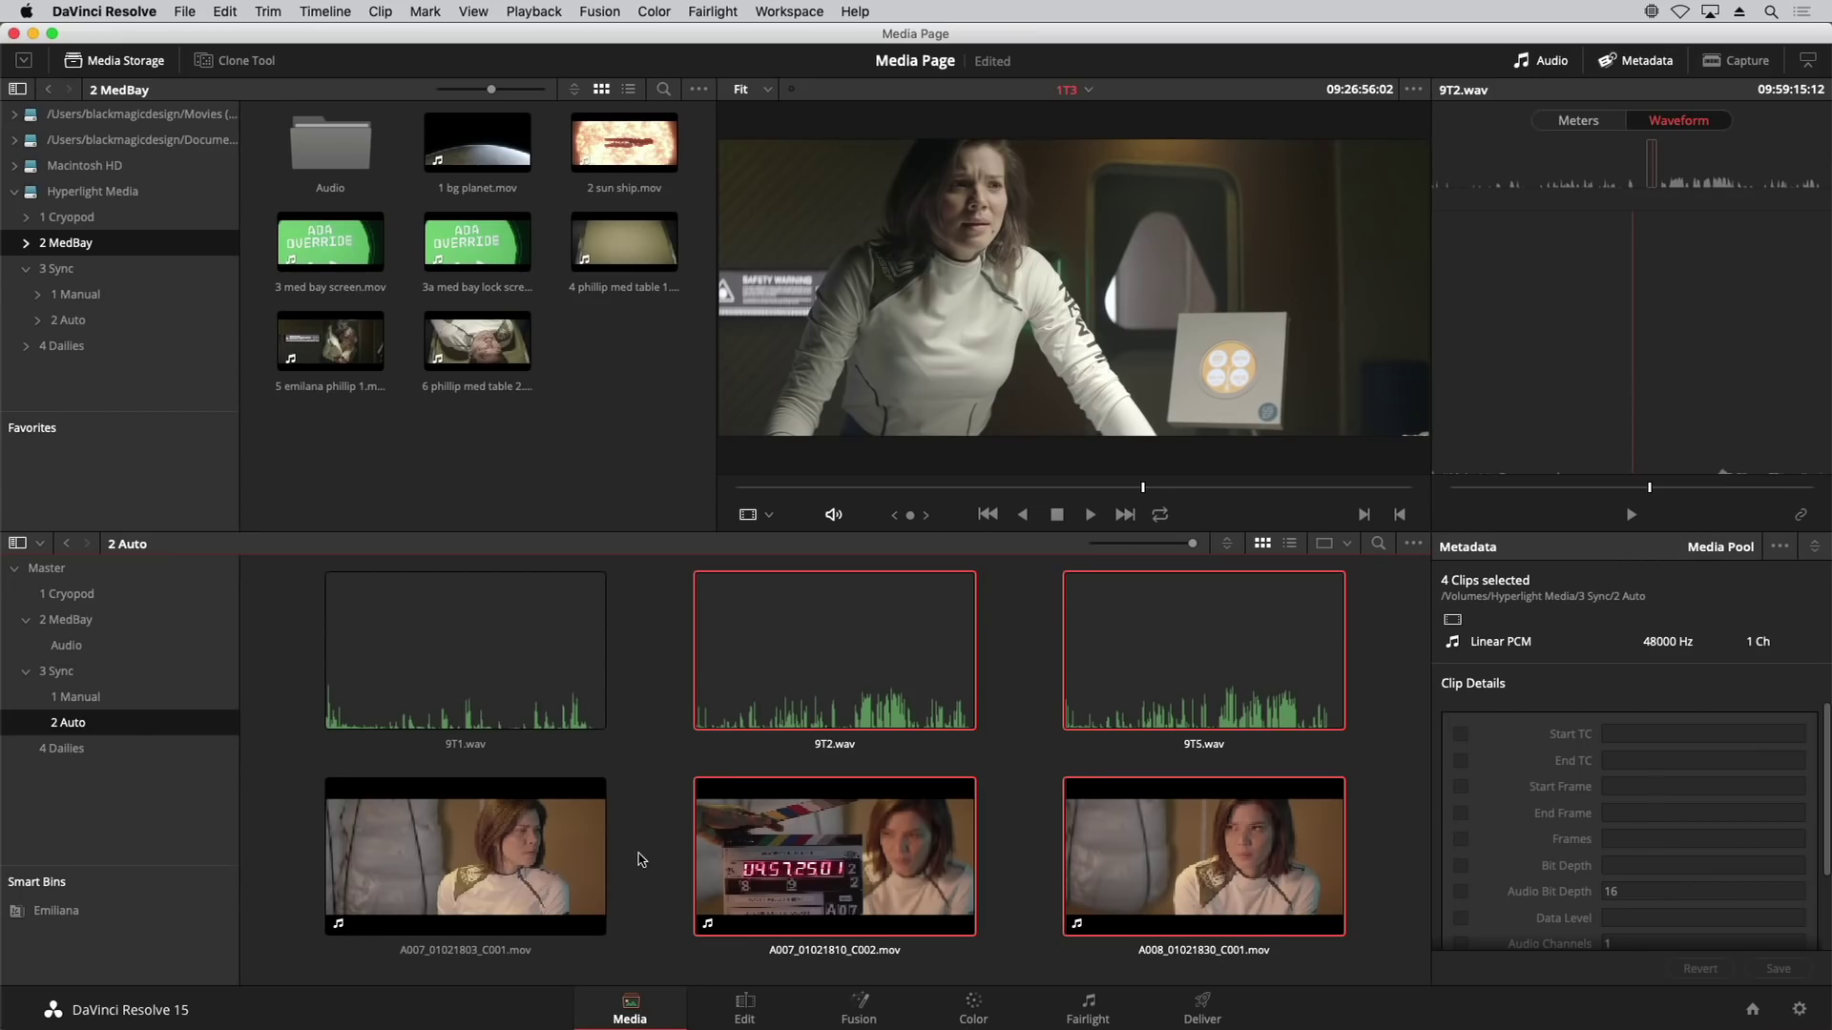
Step: Play sections of A007_01021810_C002.mov and A008_01021830_C001.mov to check their synced audio
{"action": "left_click", "coordinate": [831, 868]}
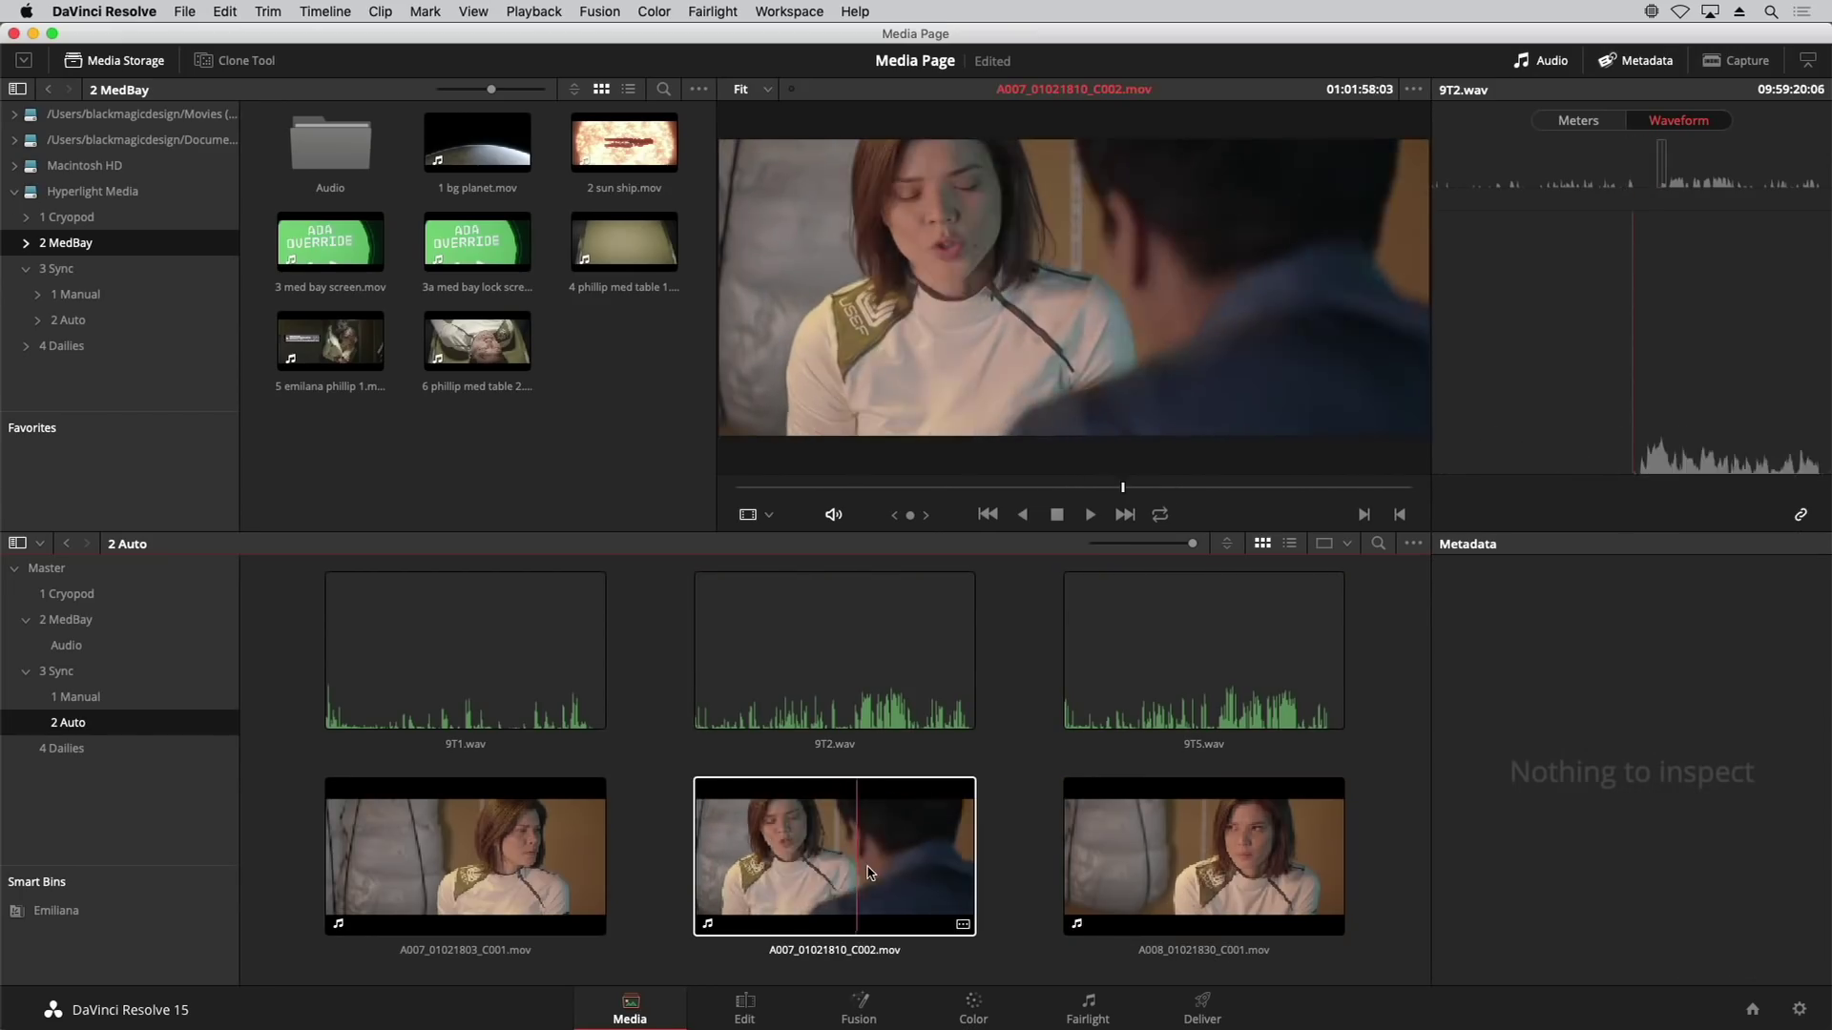
{"action": "key", "text": "space"}
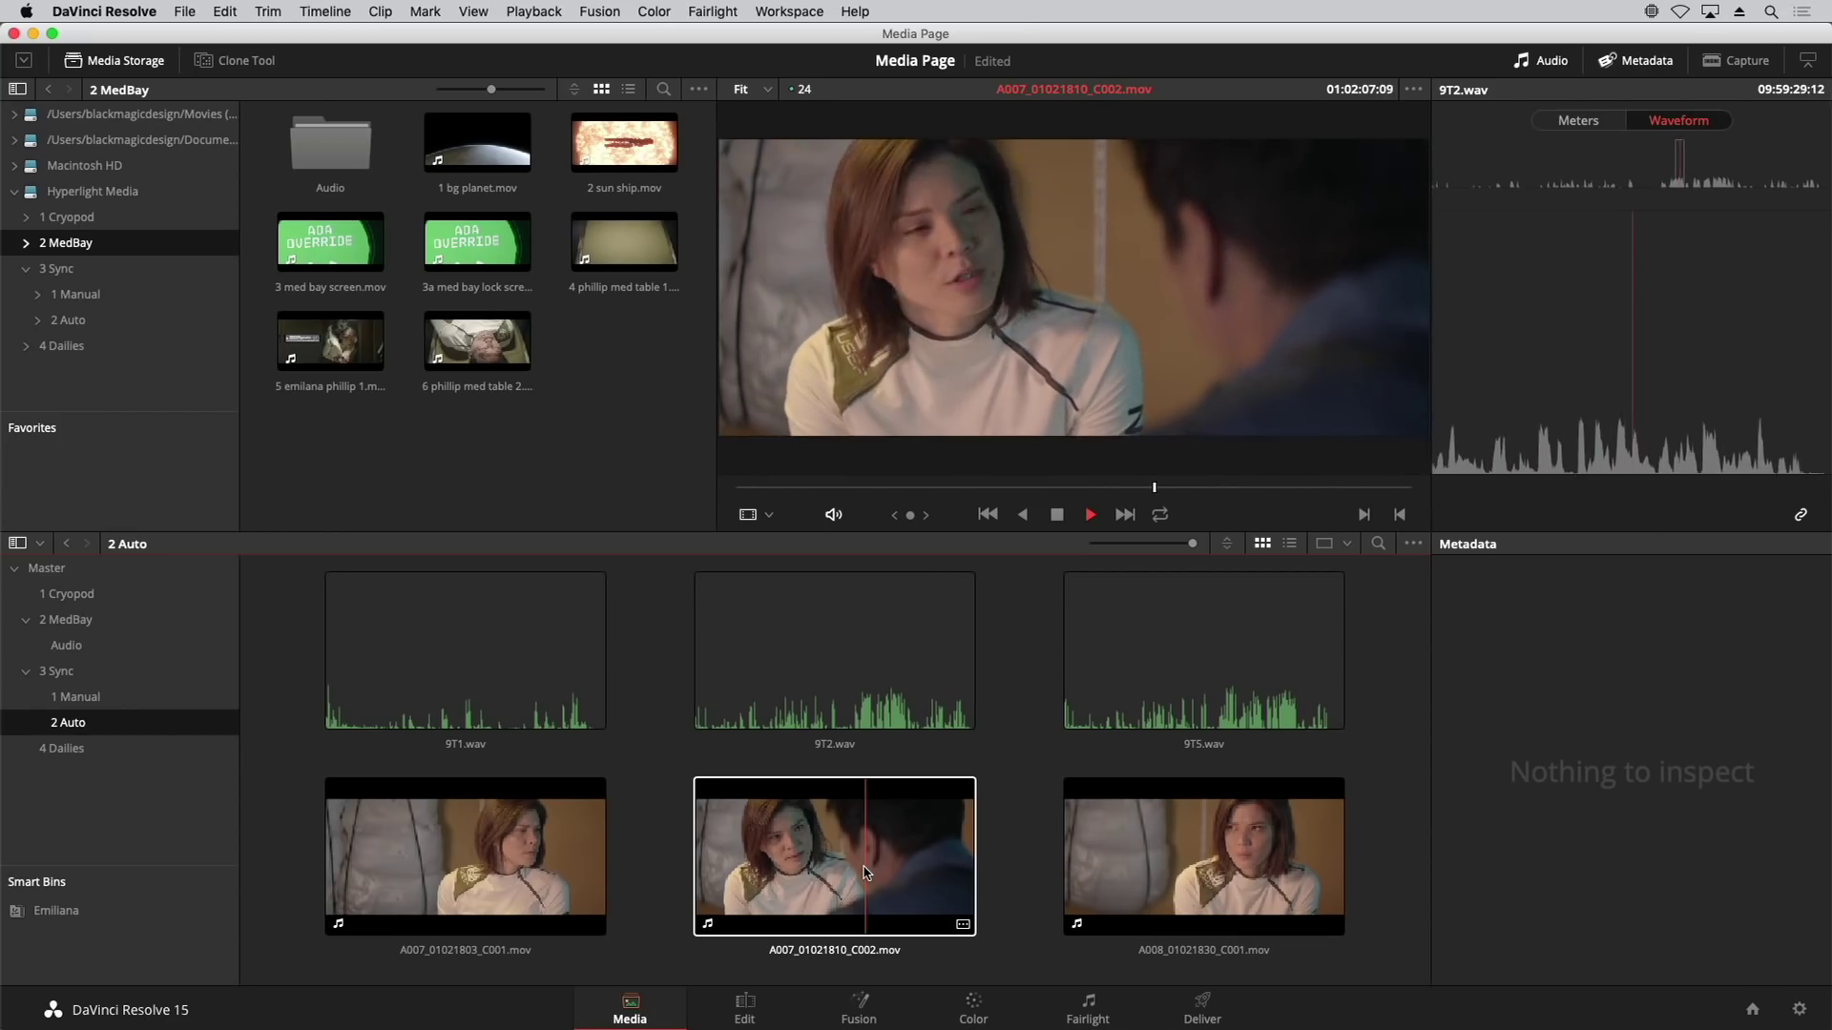
{"action": "left_click", "coordinate": [1213, 878]}
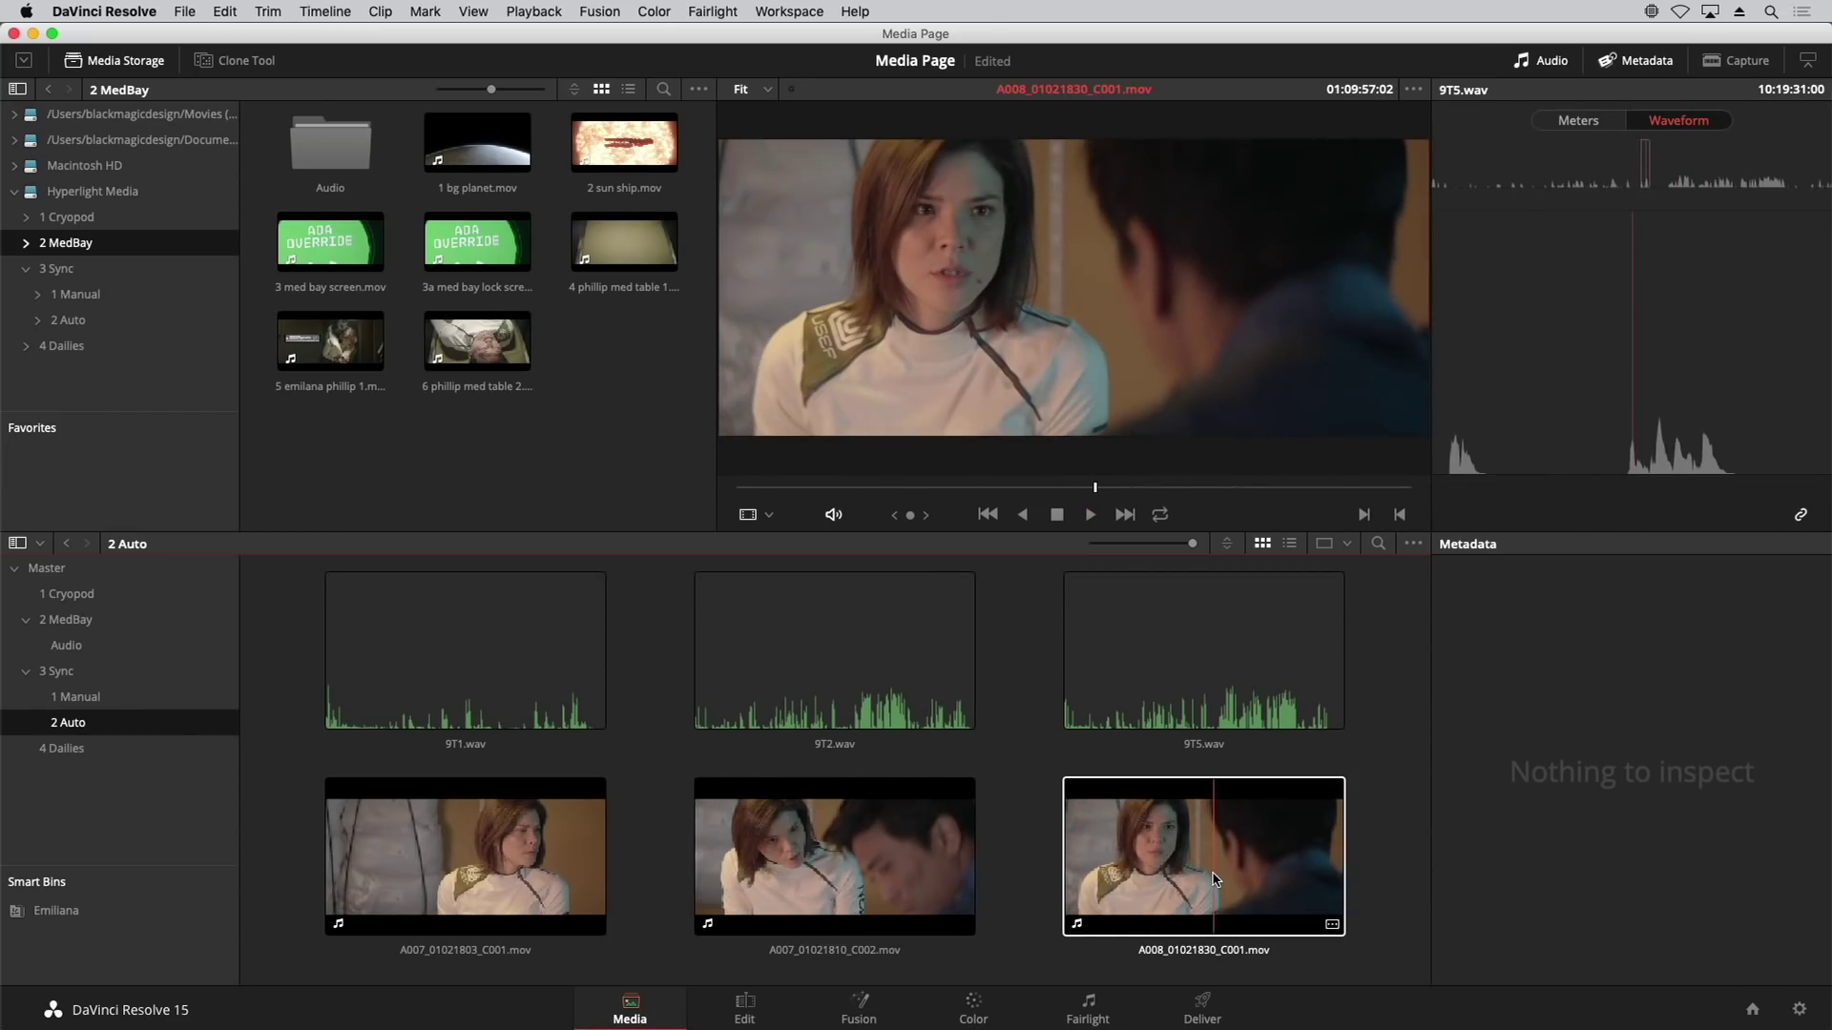
{"action": "key", "text": "space"}
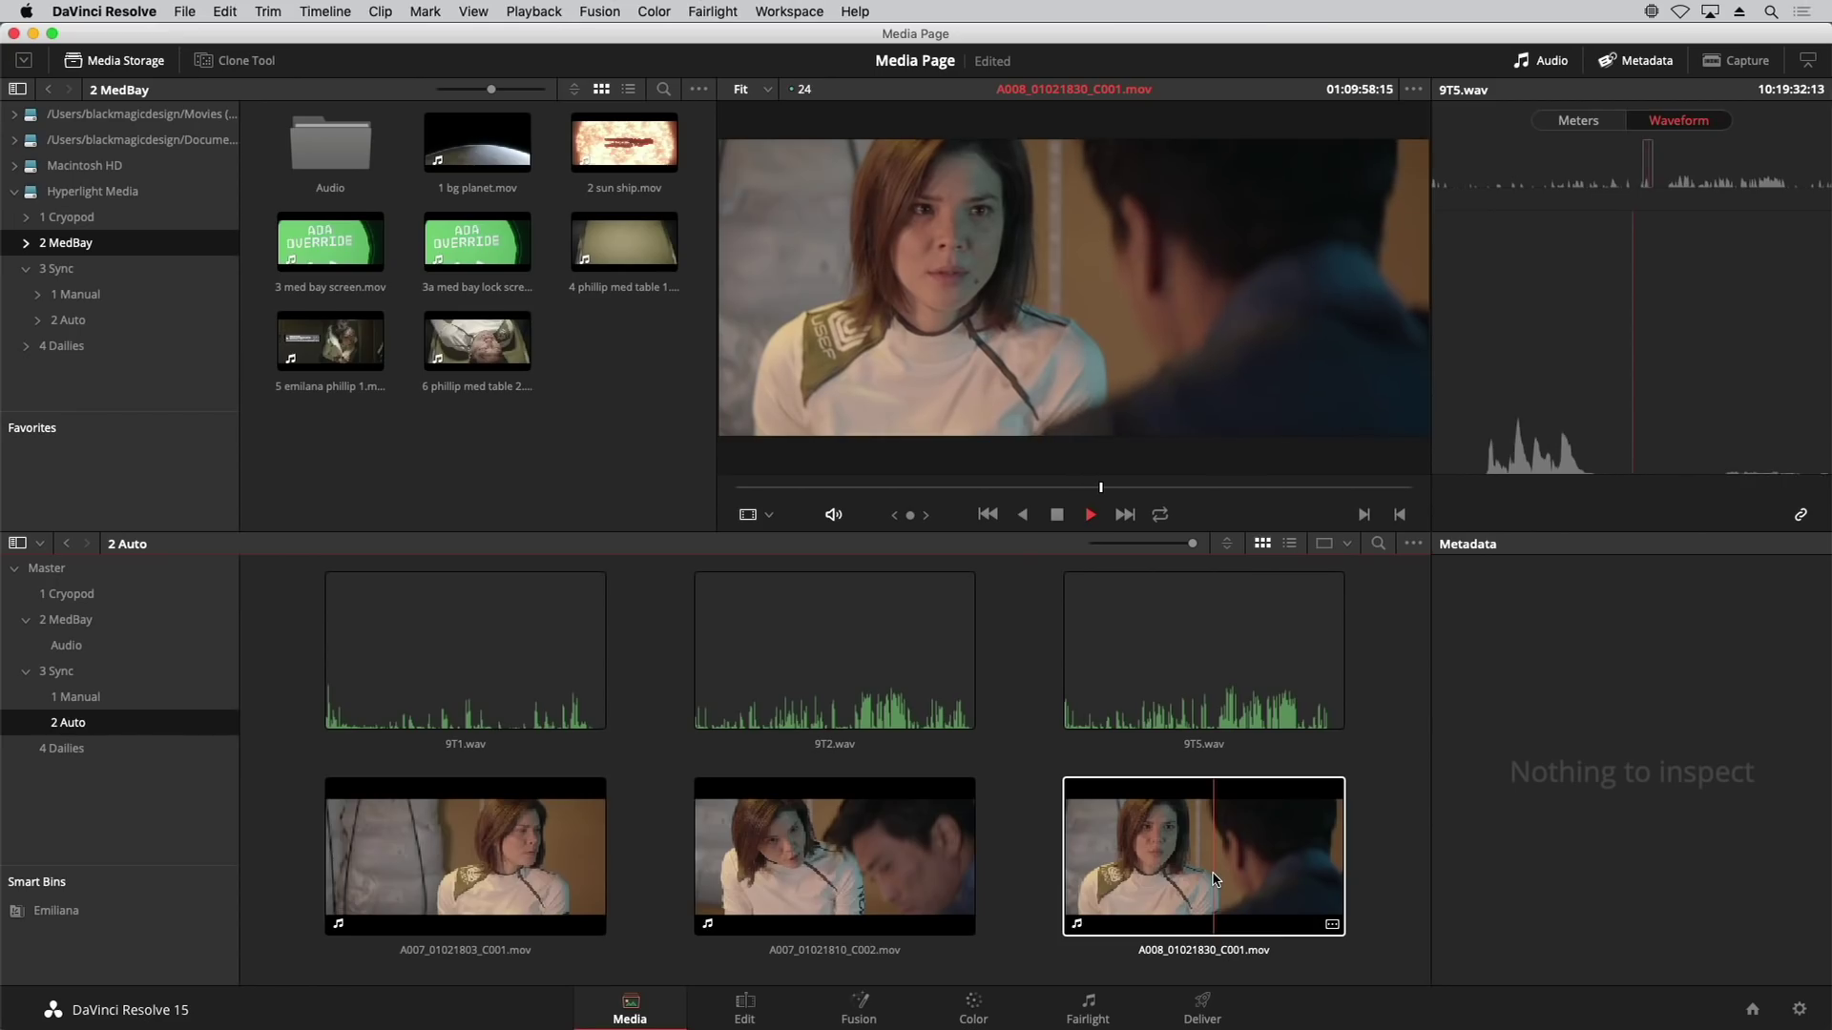
{"action": "key", "text": "space"}
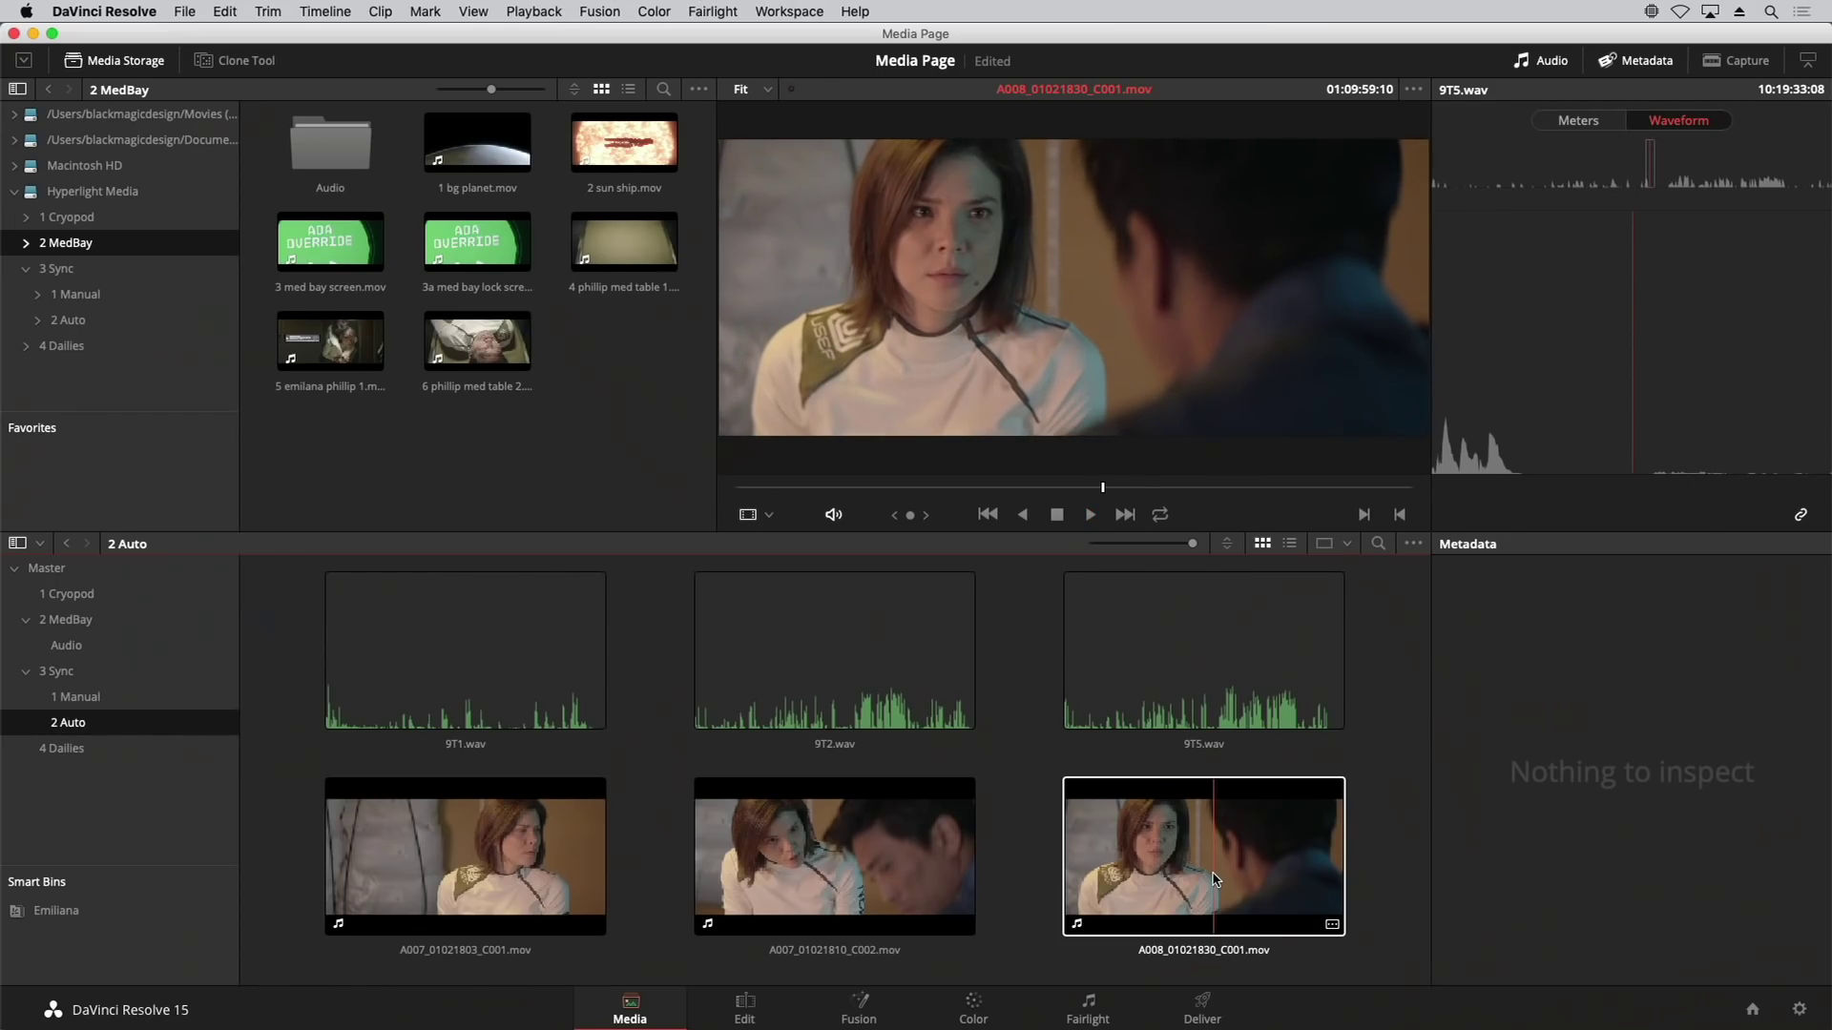
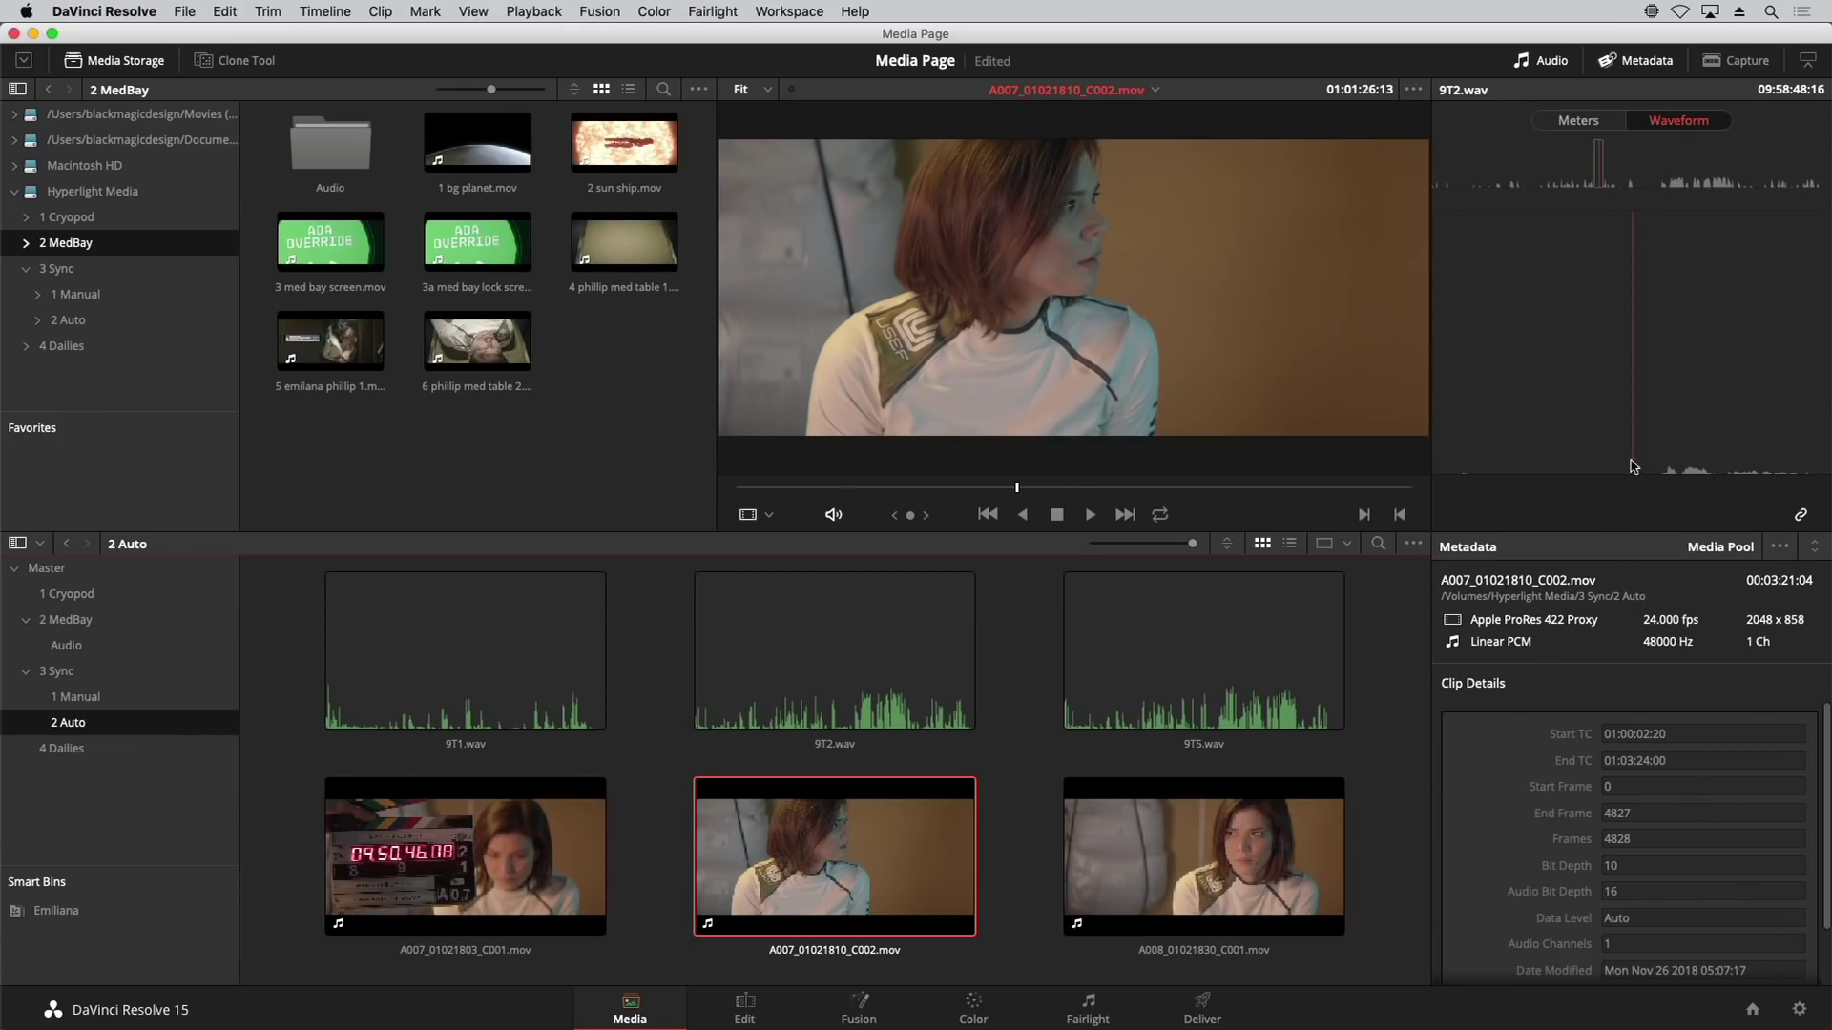
Step: Hide the audio panel and view the Camera, Stereo3D & VFX and Audio Tracks metadata groups of A007_01021810_C002.mov
{"action": "left_click", "coordinate": [1530, 62]}
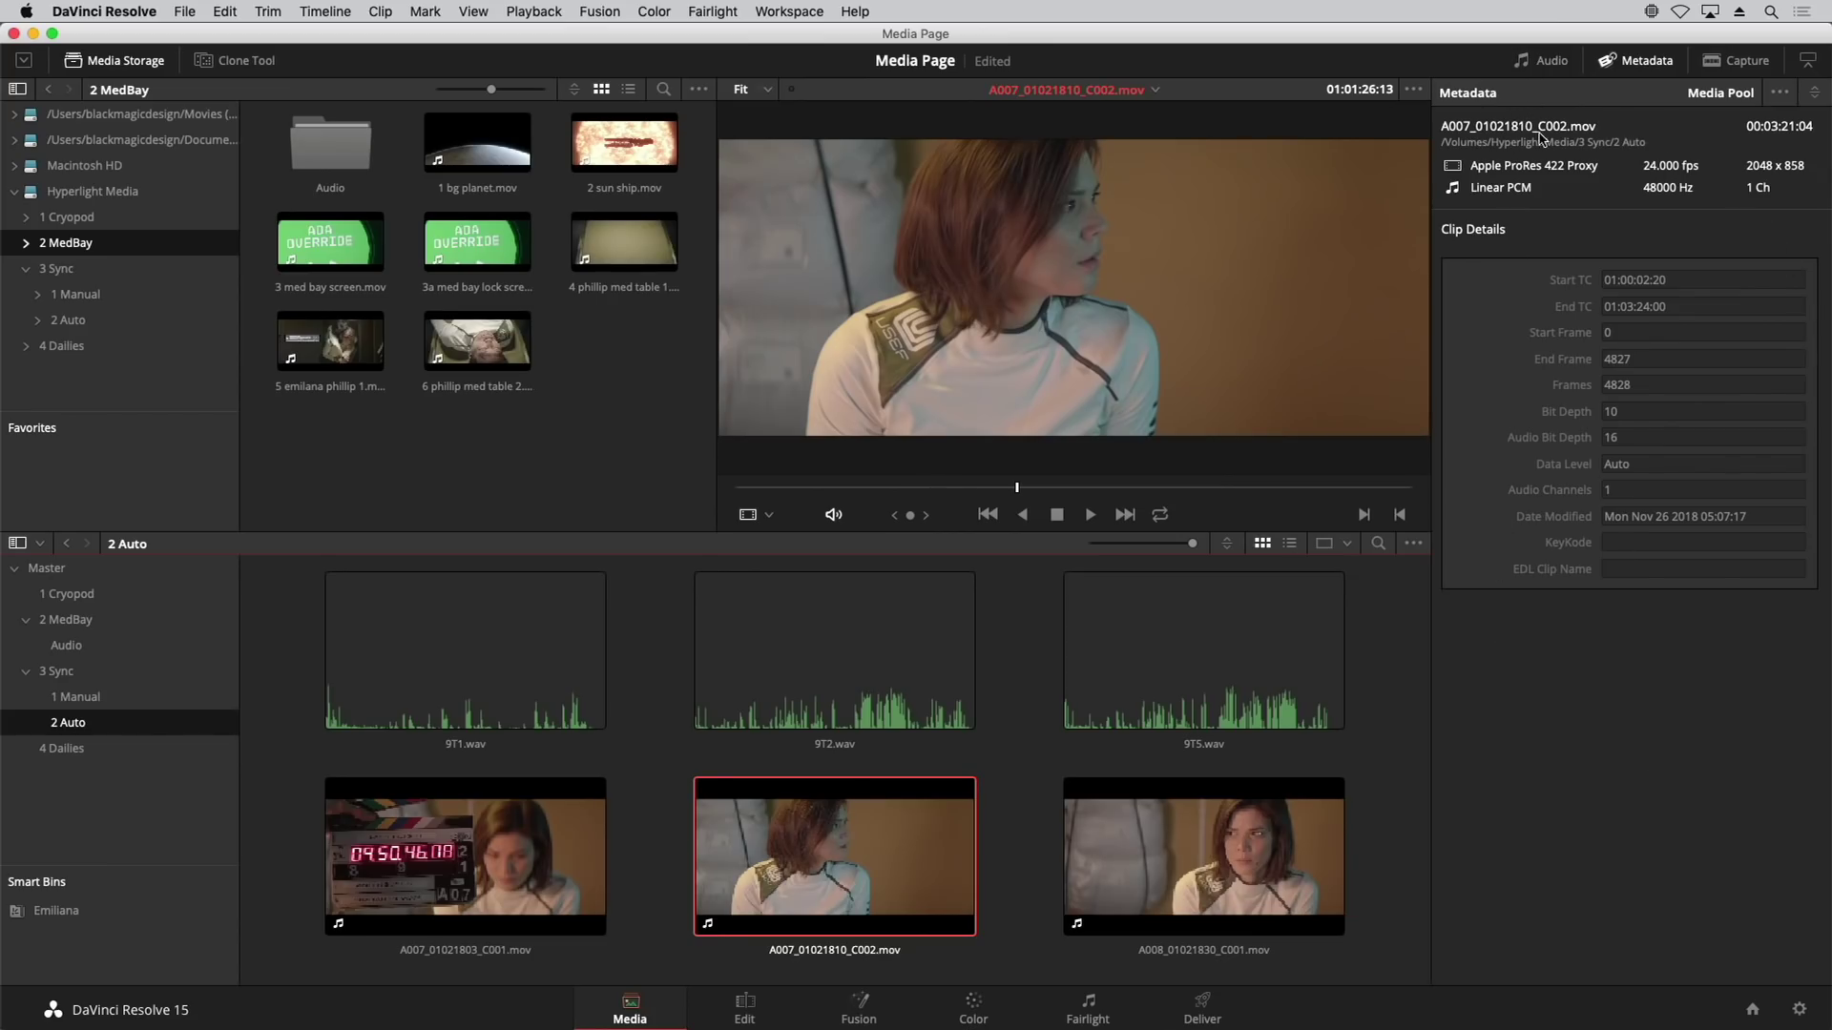
{"action": "left_click", "coordinate": [1817, 96]}
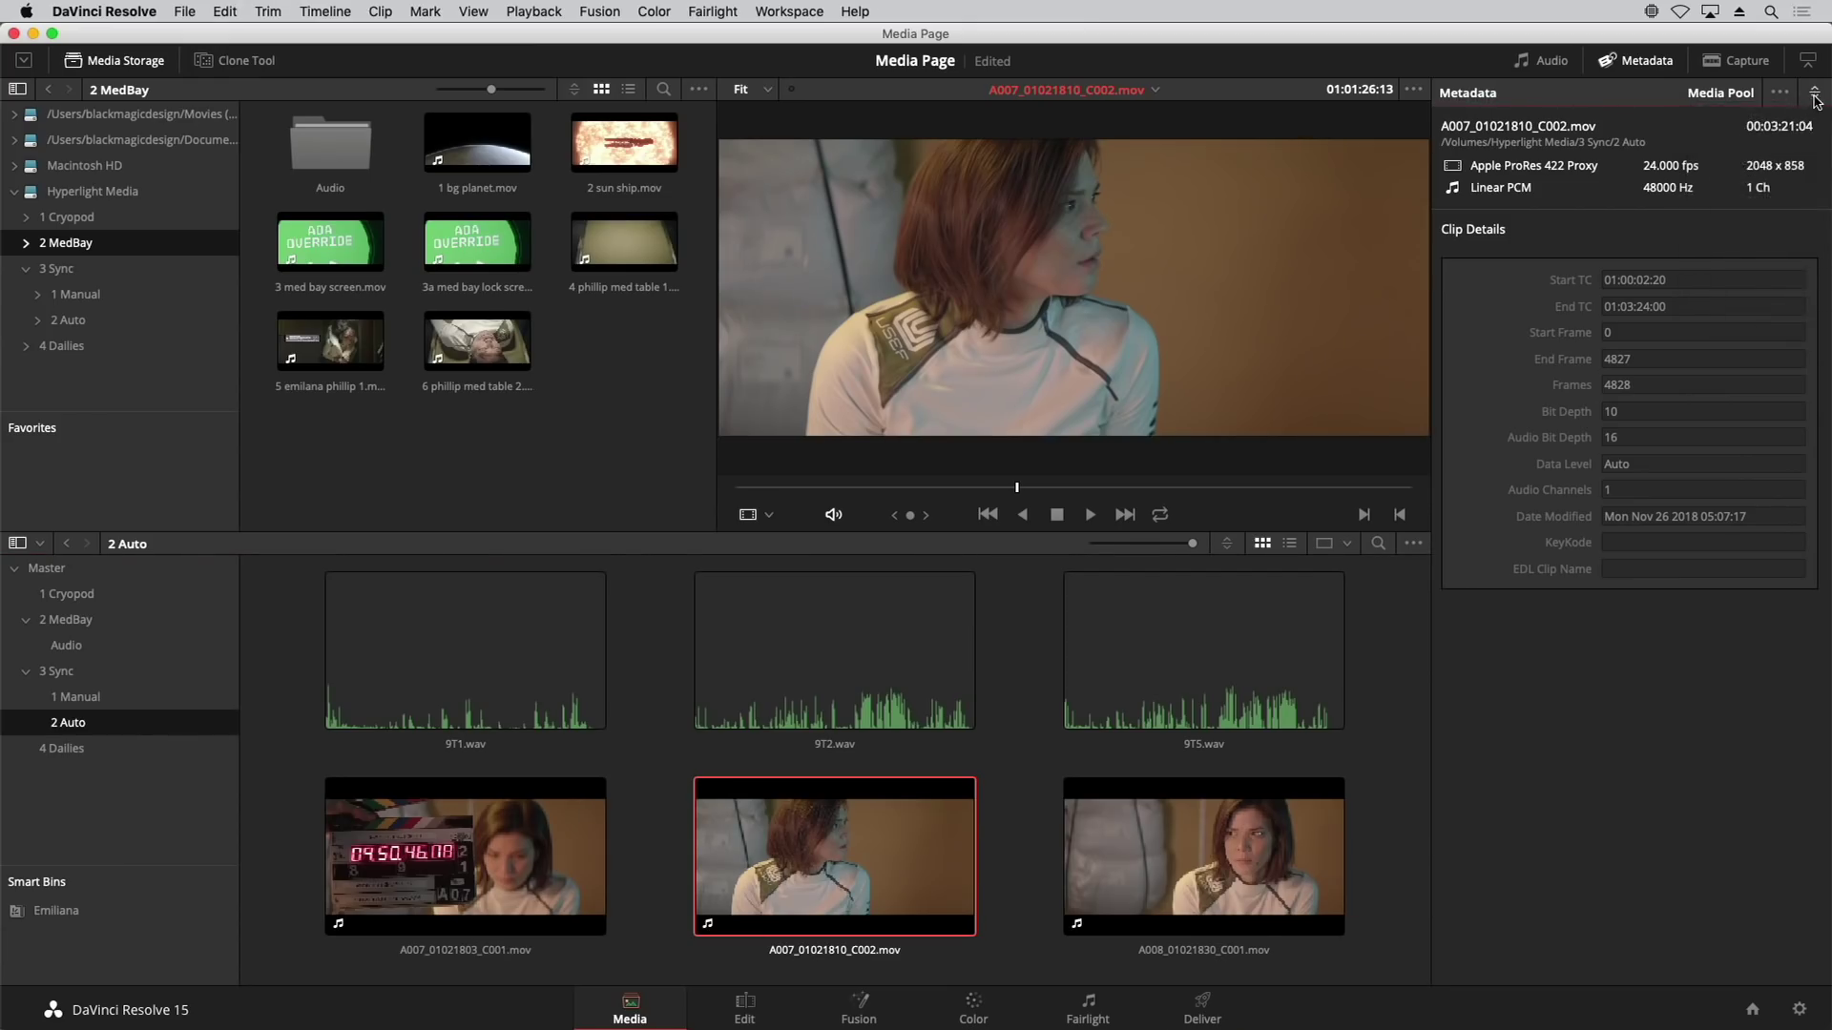
{"action": "left_click", "coordinate": [1773, 179]}
{"action": "left_click", "coordinate": [1817, 96]}
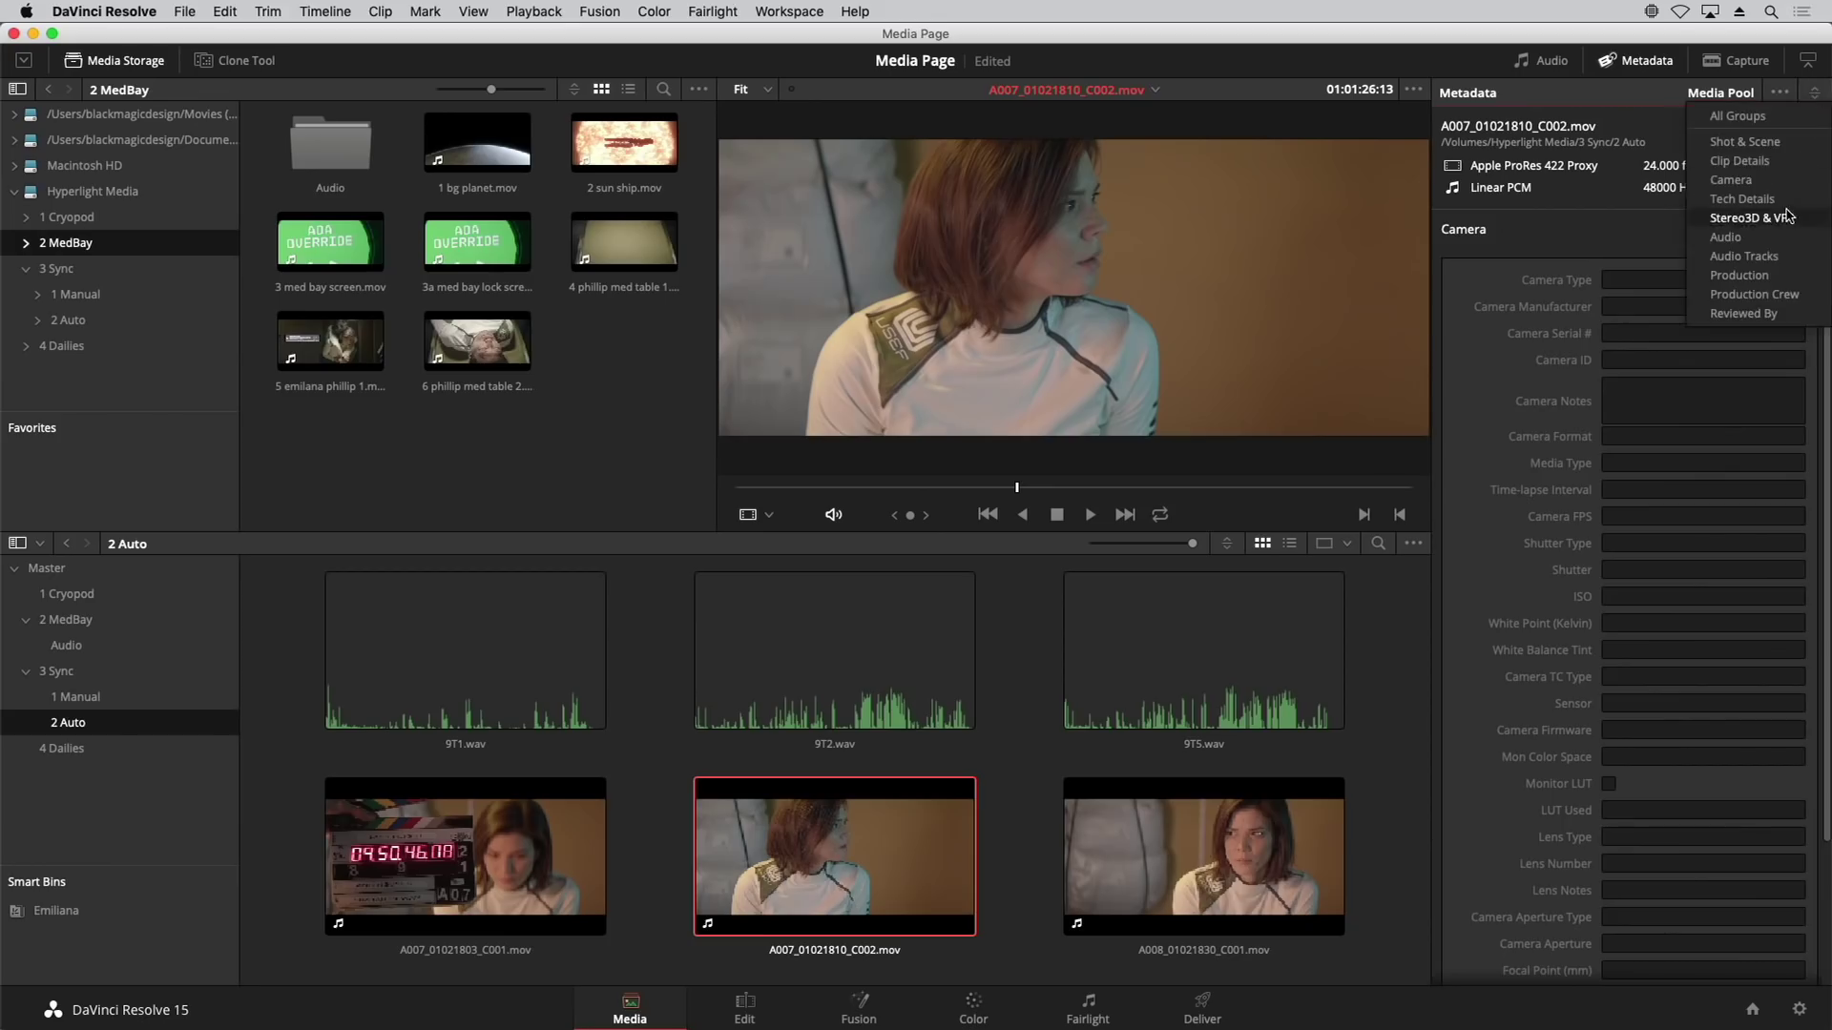
{"action": "left_click", "coordinate": [1756, 217]}
{"action": "left_click", "coordinate": [1818, 101]}
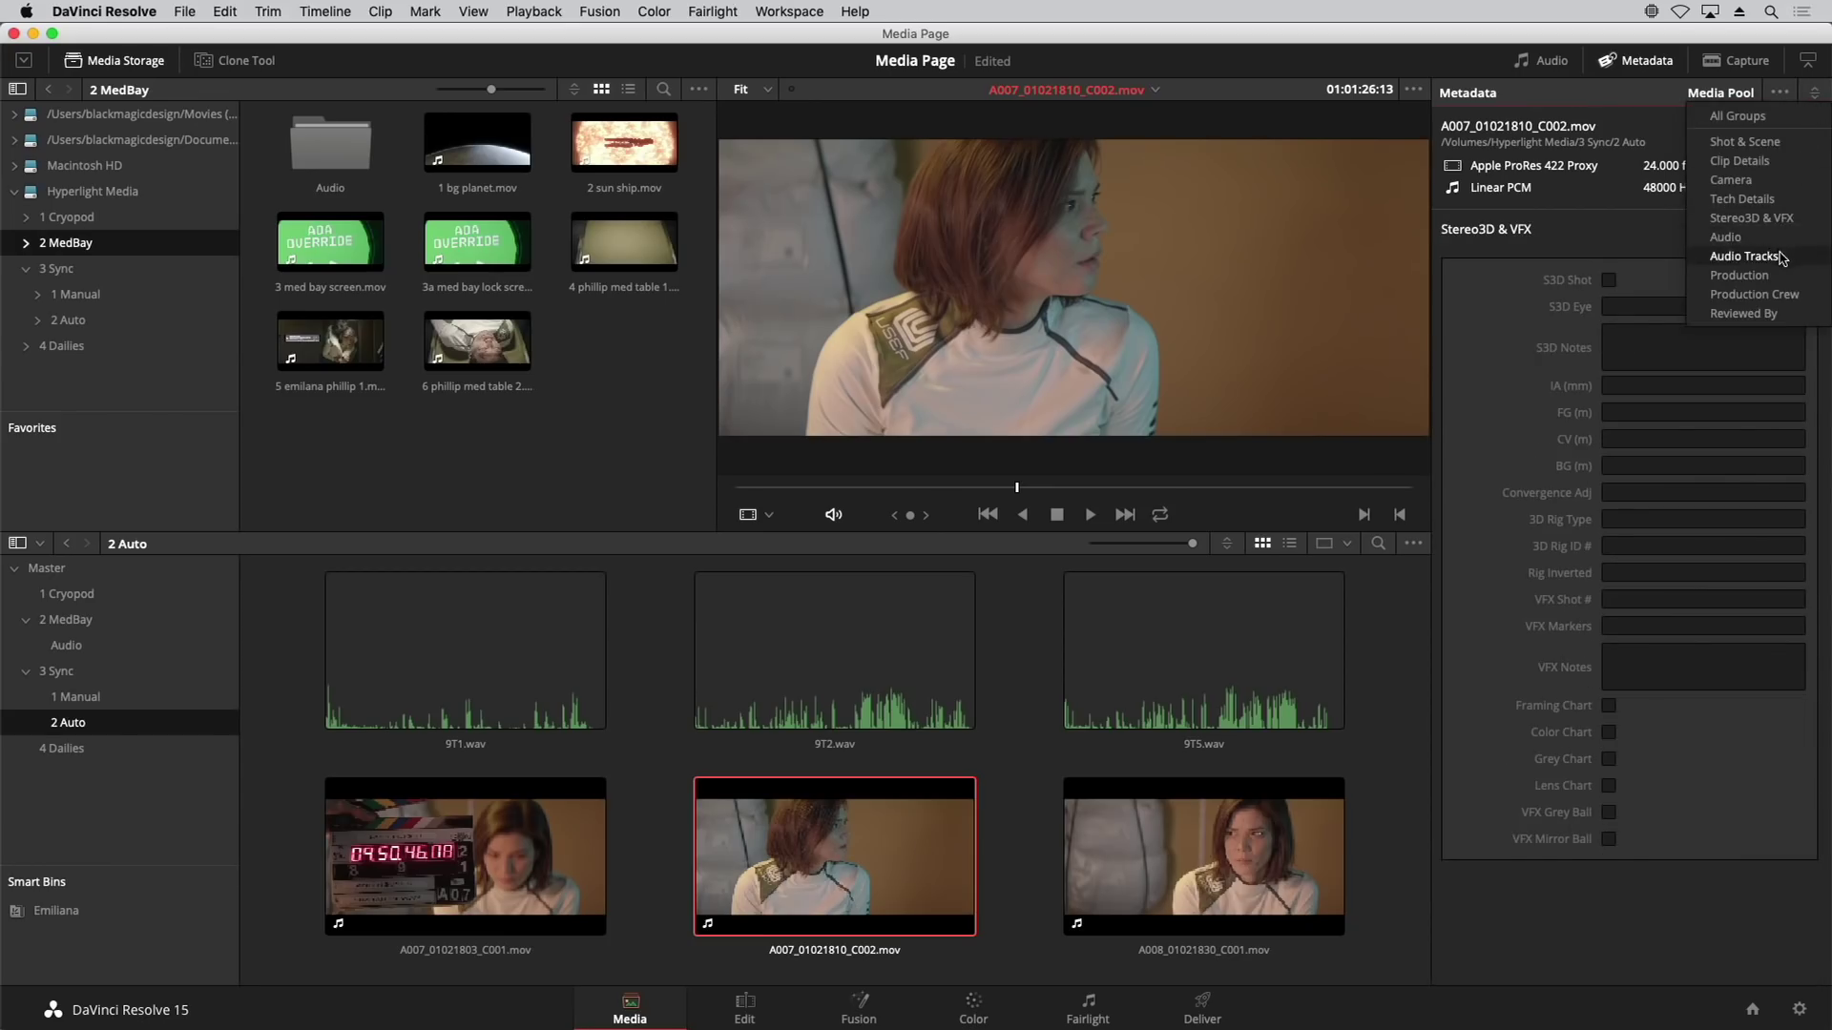
{"action": "left_click", "coordinate": [1744, 255]}
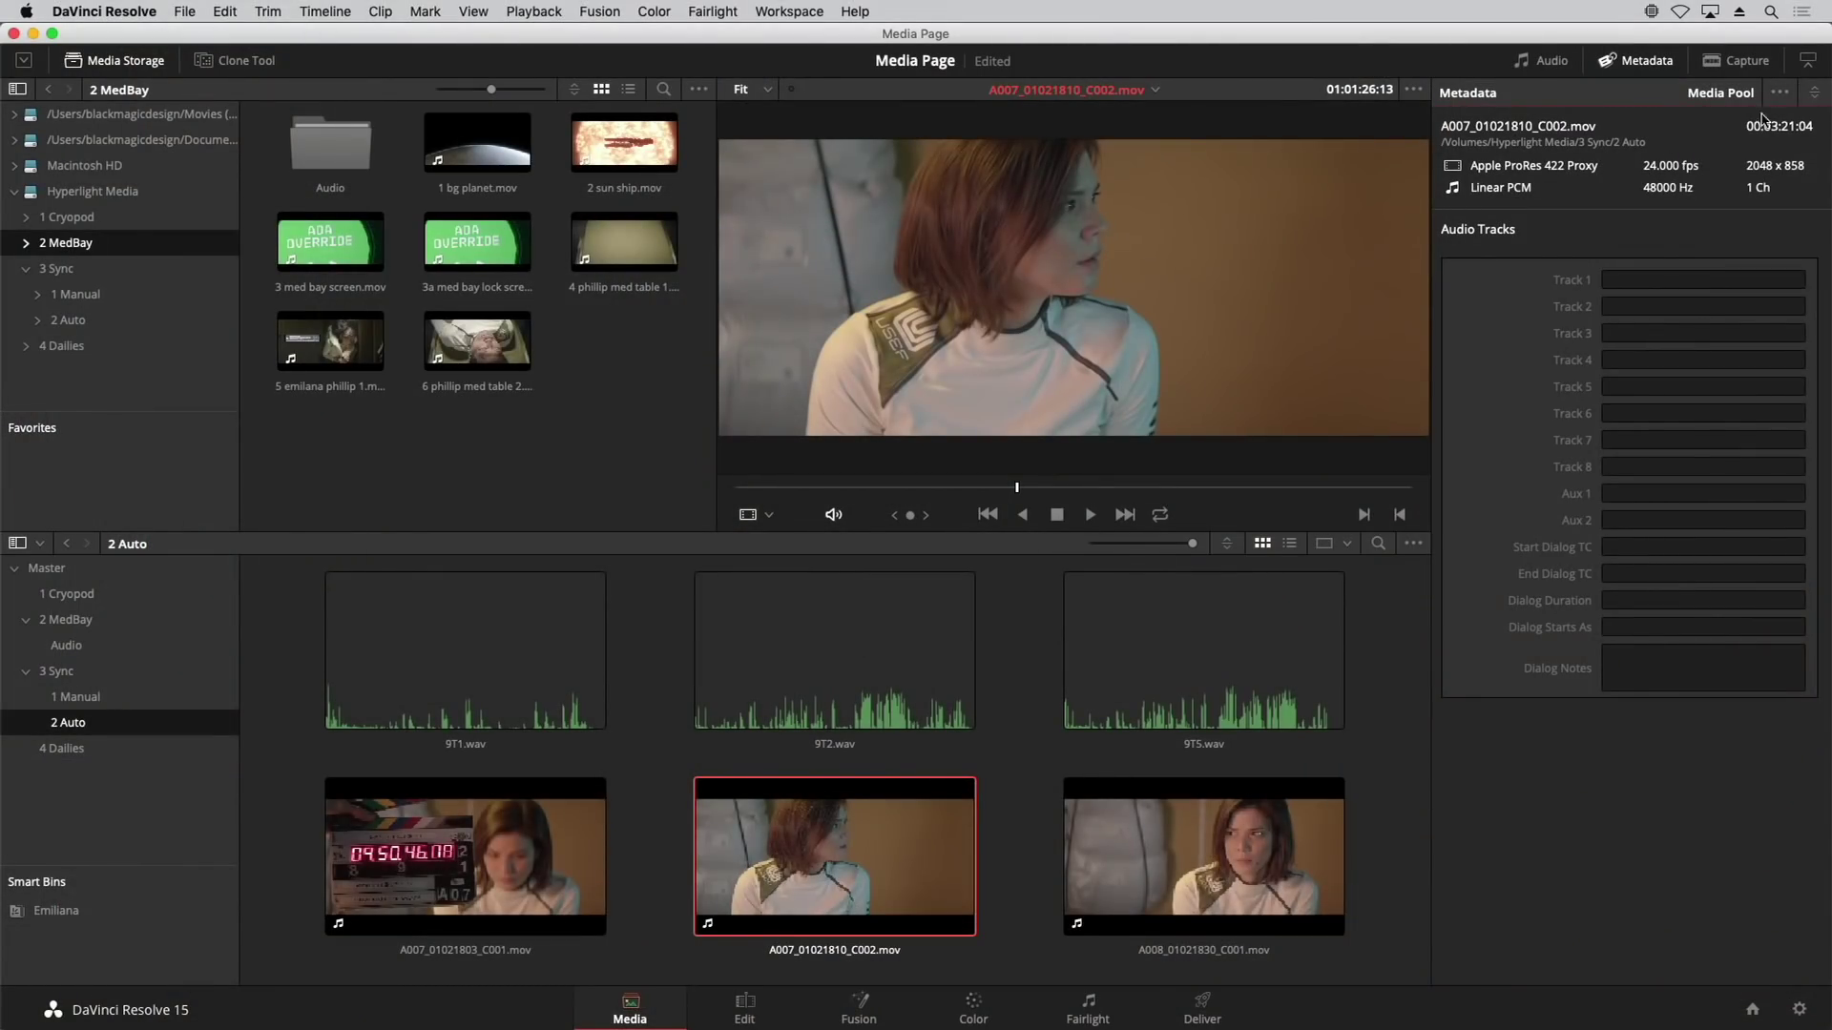
Step: Switch to the Shot & Scene metadata group and show it for A007_01021803_C001.mov
{"action": "left_click", "coordinate": [1815, 93]}
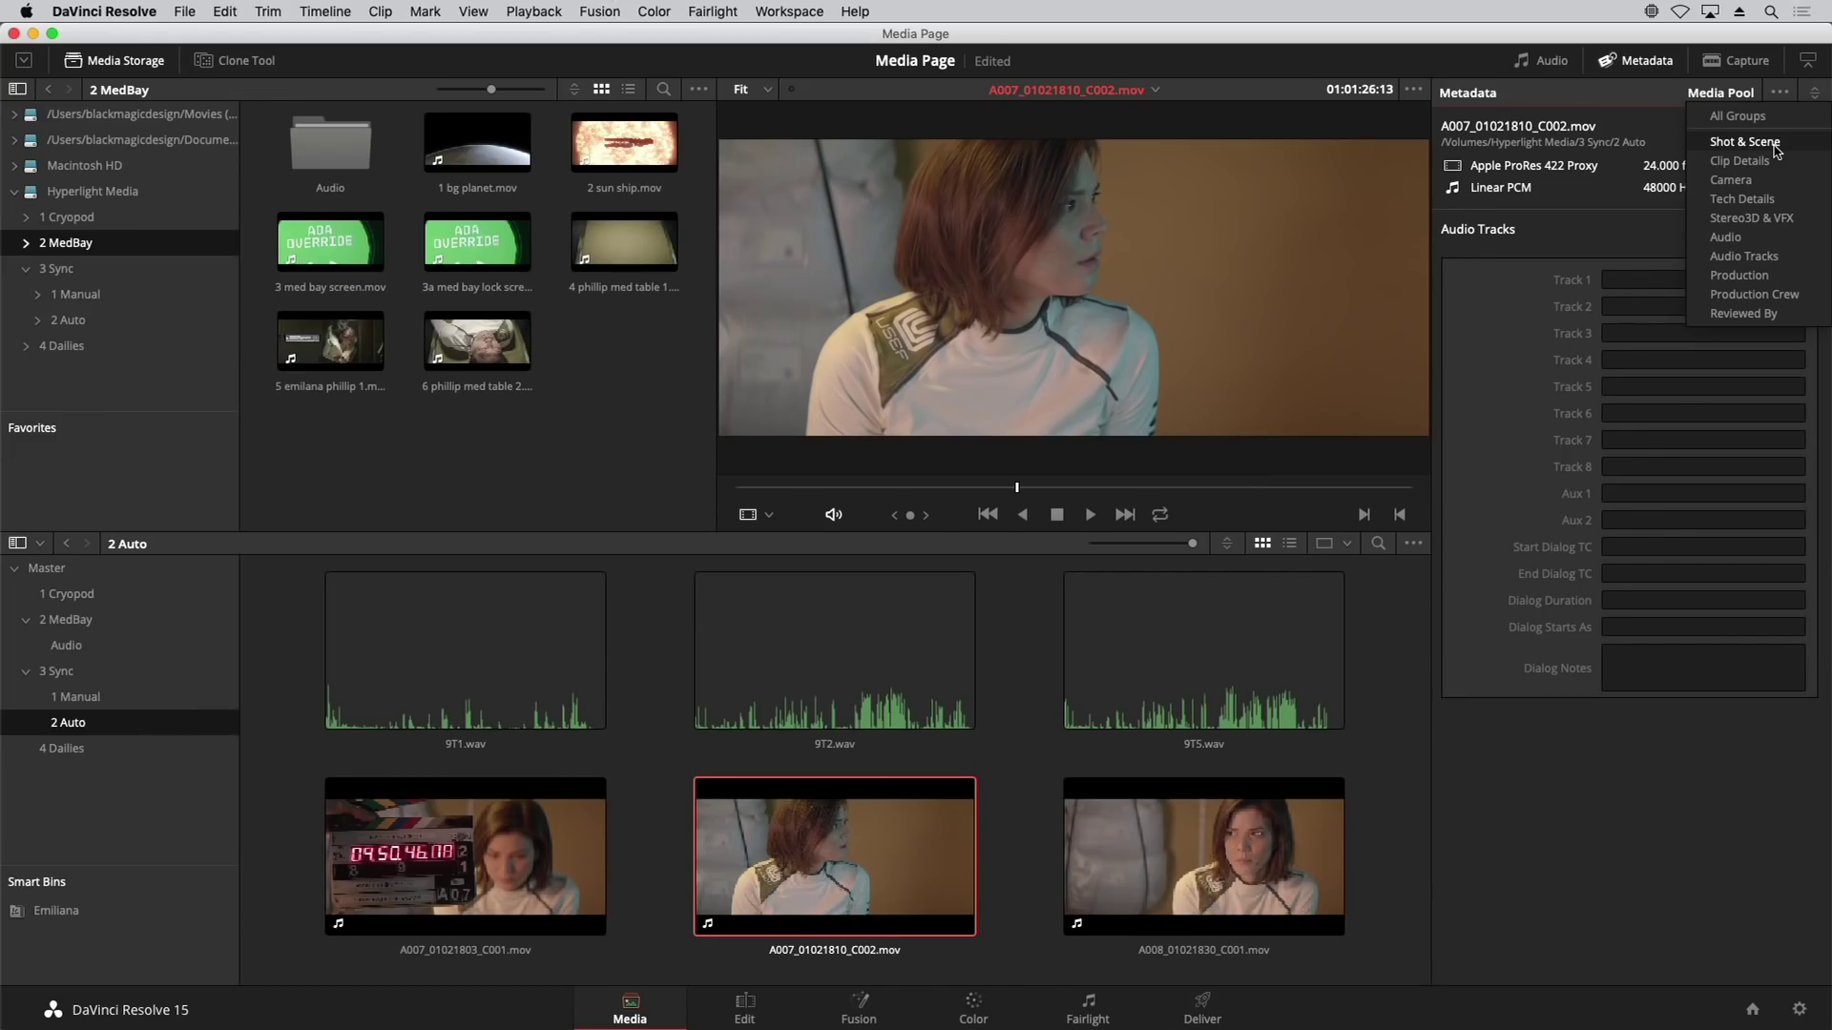
{"action": "left_click", "coordinate": [1744, 142]}
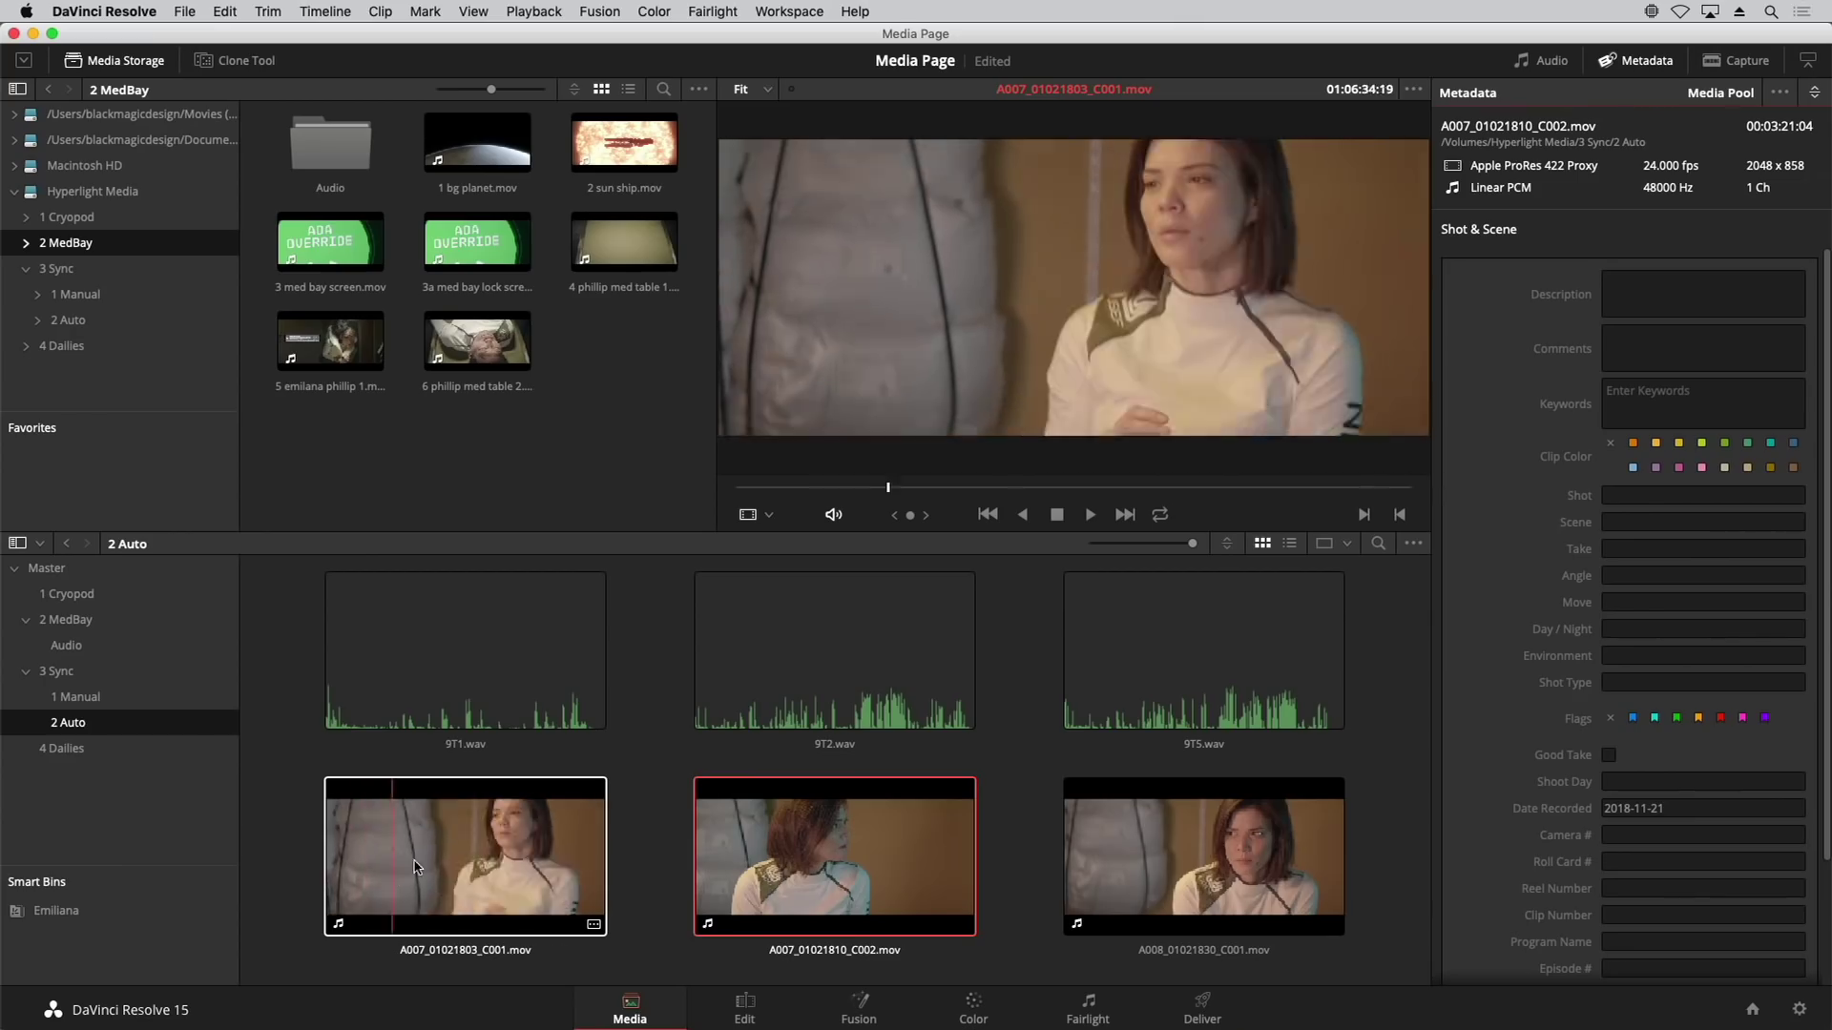
{"action": "left_click", "coordinate": [549, 869]}
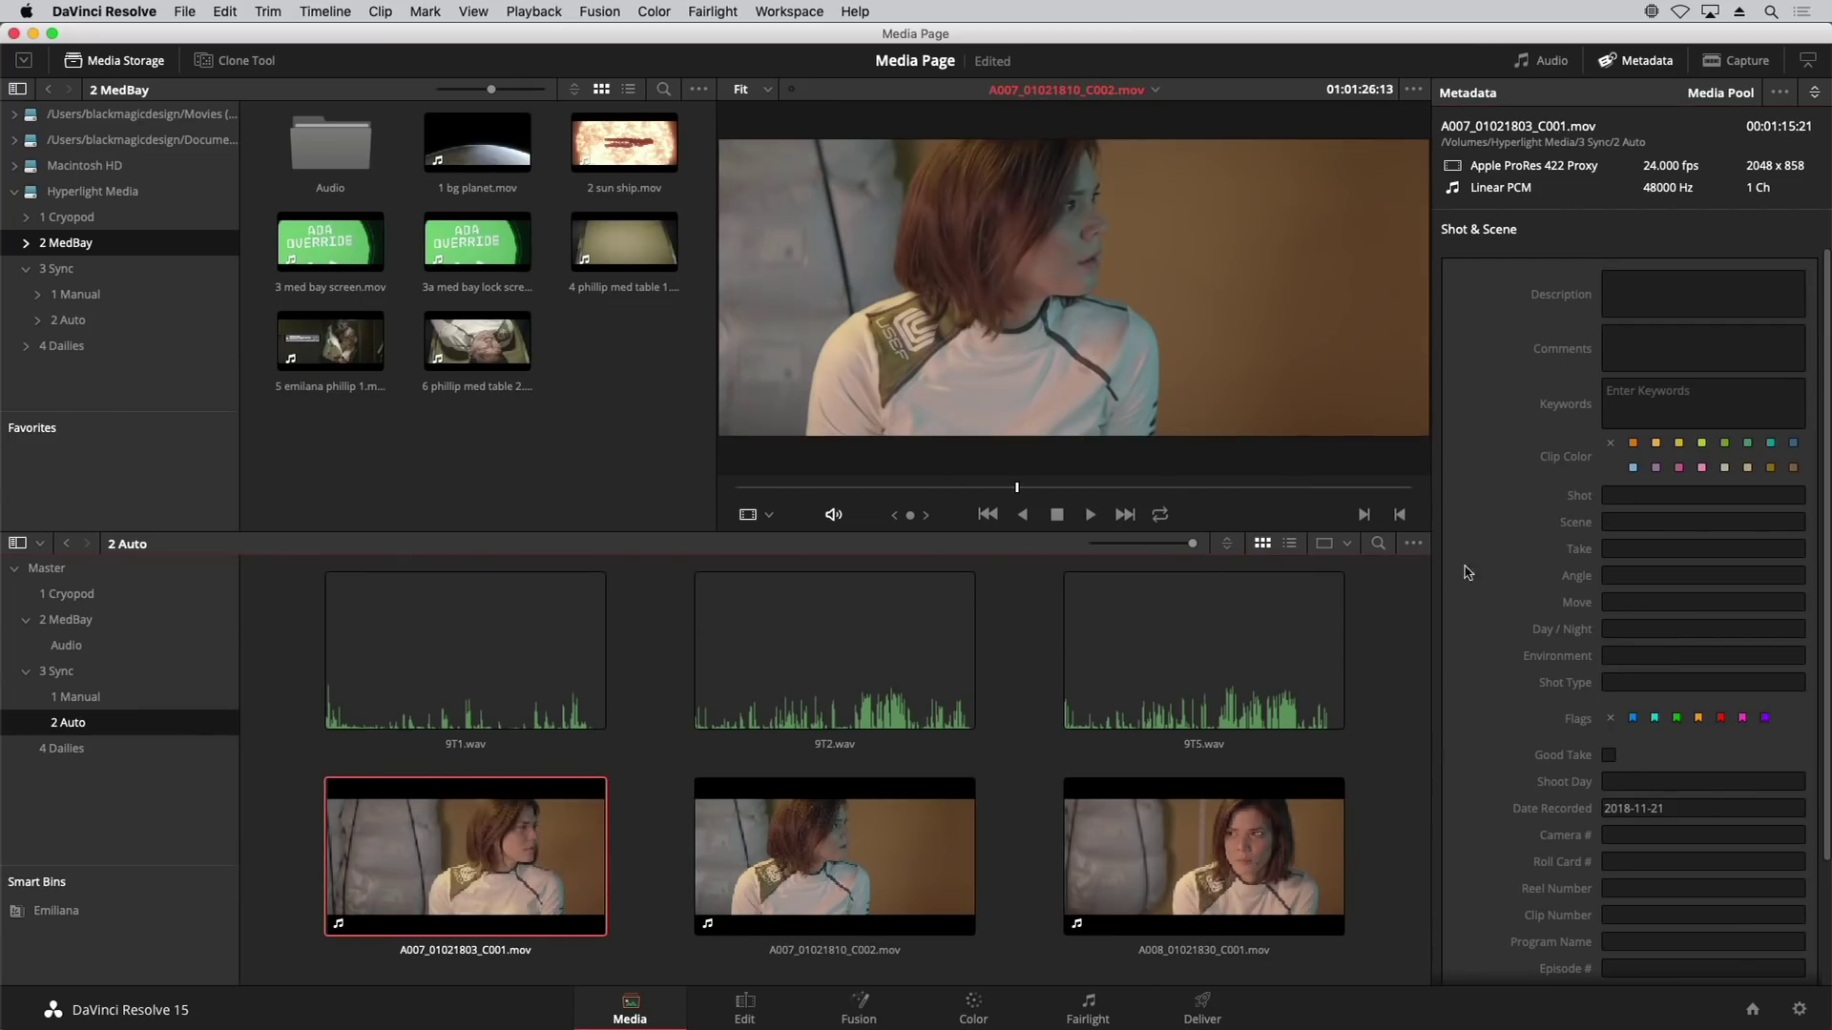
Step: Add the on-screen character's name and Medium as keywords to A007_01021803_C001.mov, then reselect the clip to check them
{"action": "left_click", "coordinate": [1653, 390]}
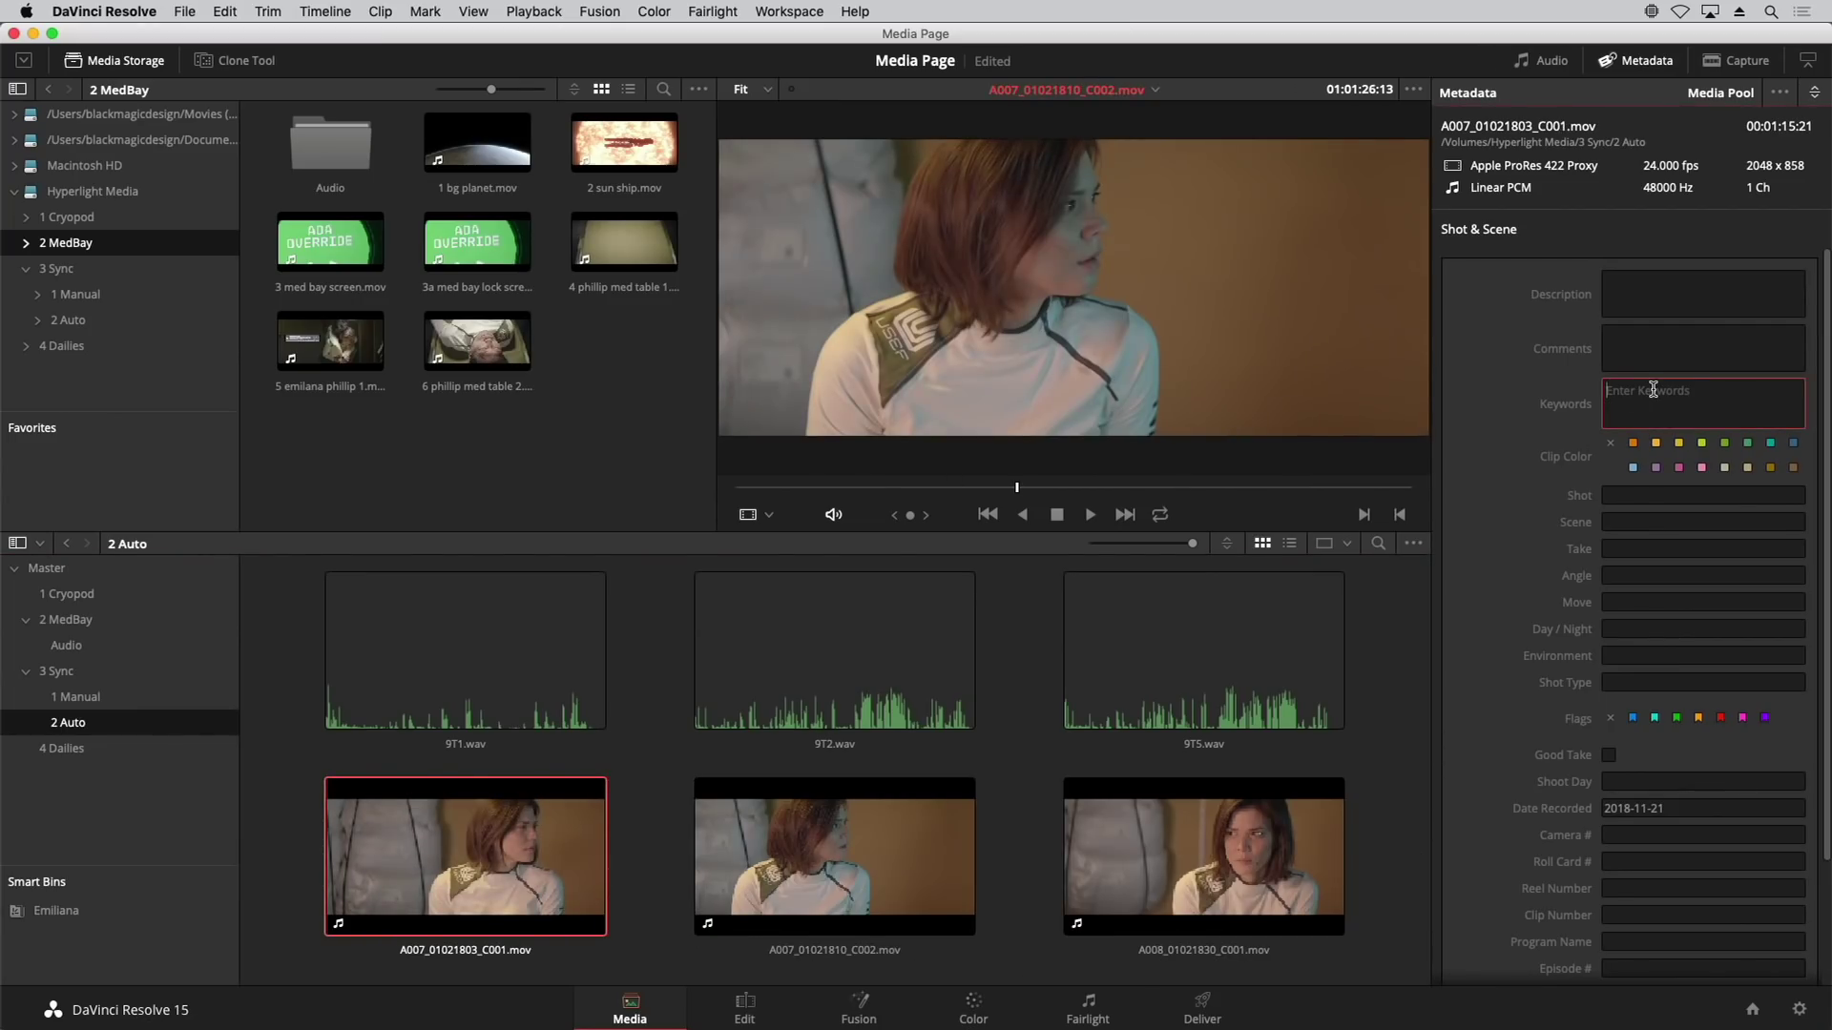
{"action": "type", "text": "Emi"}
{"action": "key", "text": "Return"}
{"action": "type", "text": "Med"}
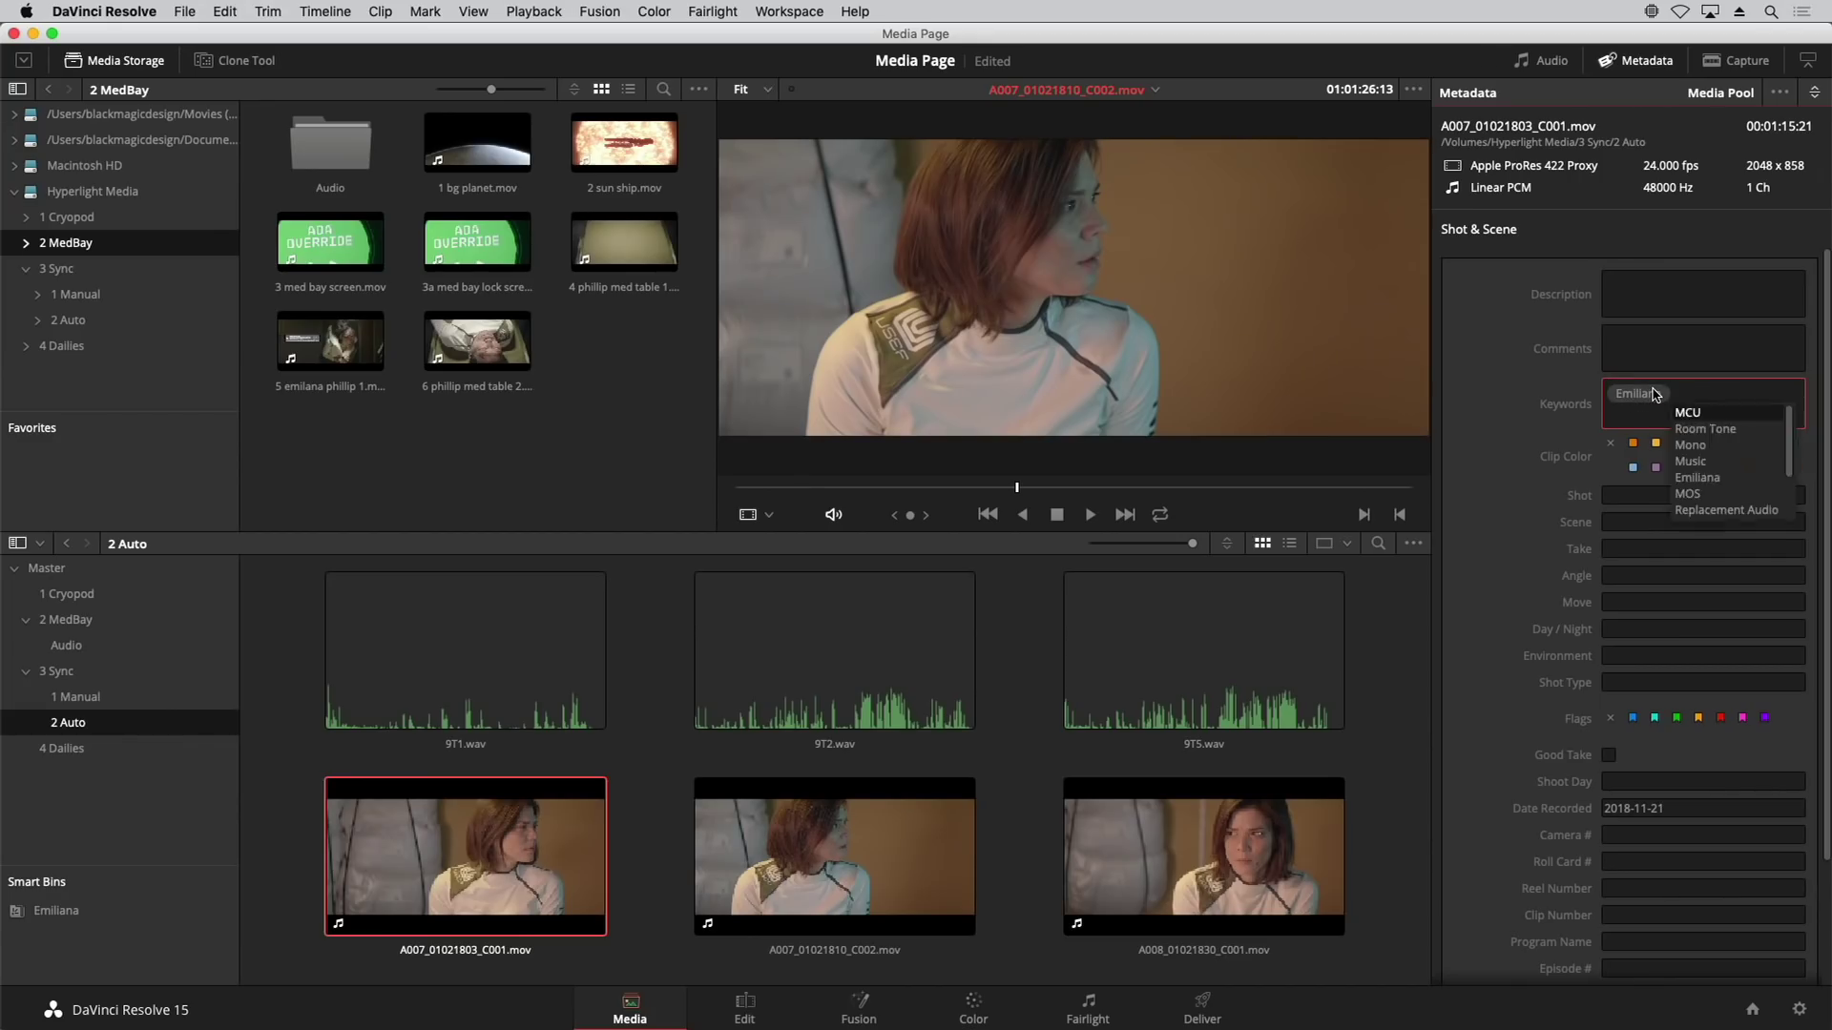
{"action": "key", "text": "Return"}
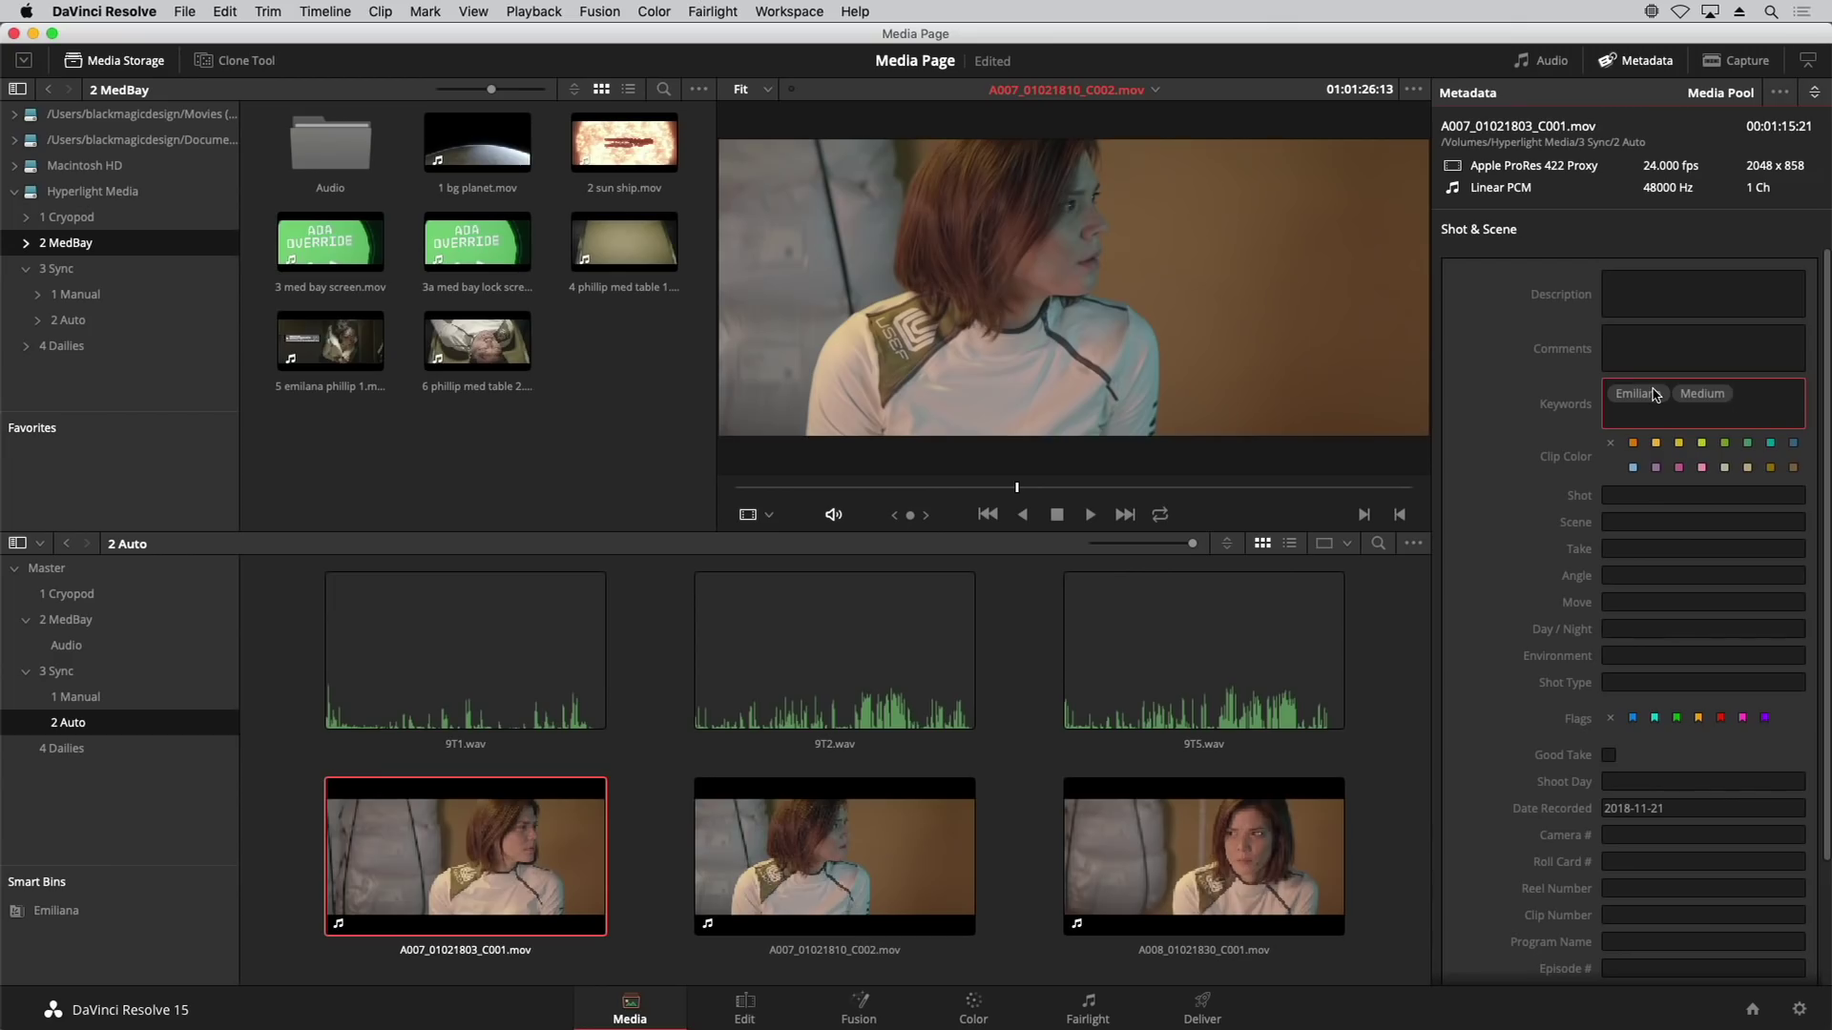
{"action": "left_click", "coordinate": [1403, 756]}
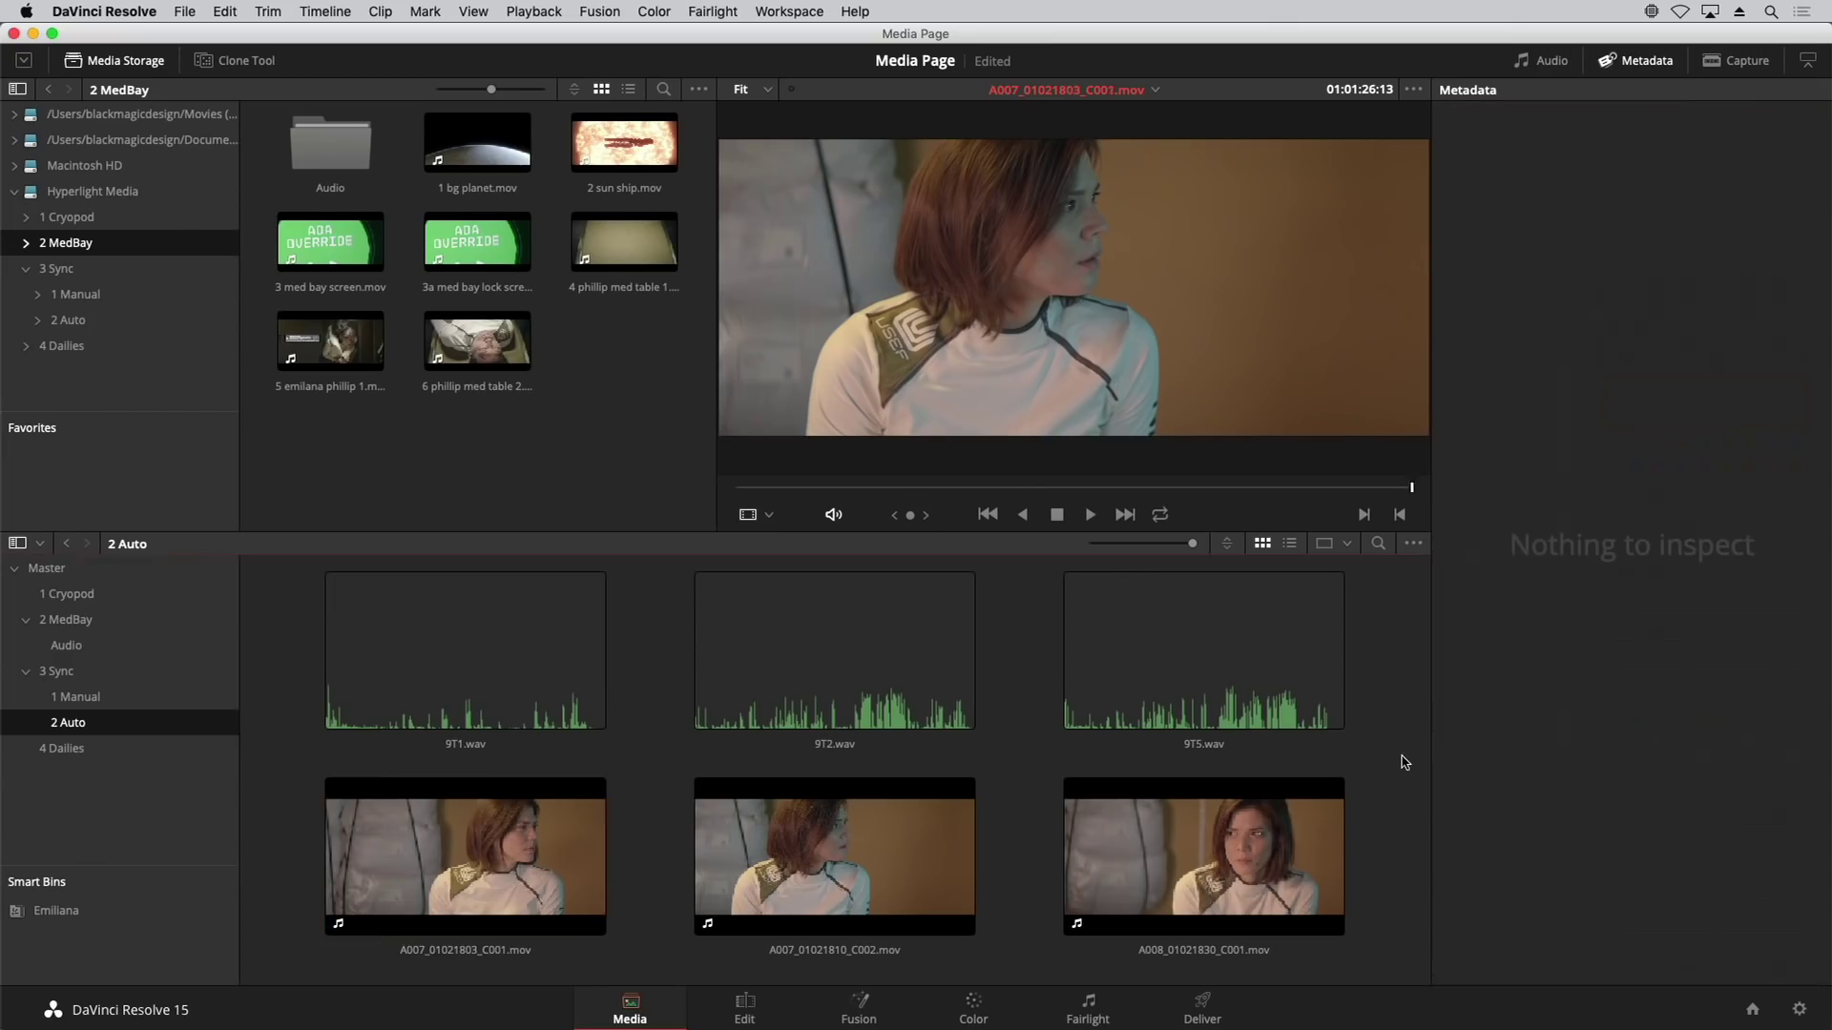
{"action": "left_click", "coordinate": [559, 837]}
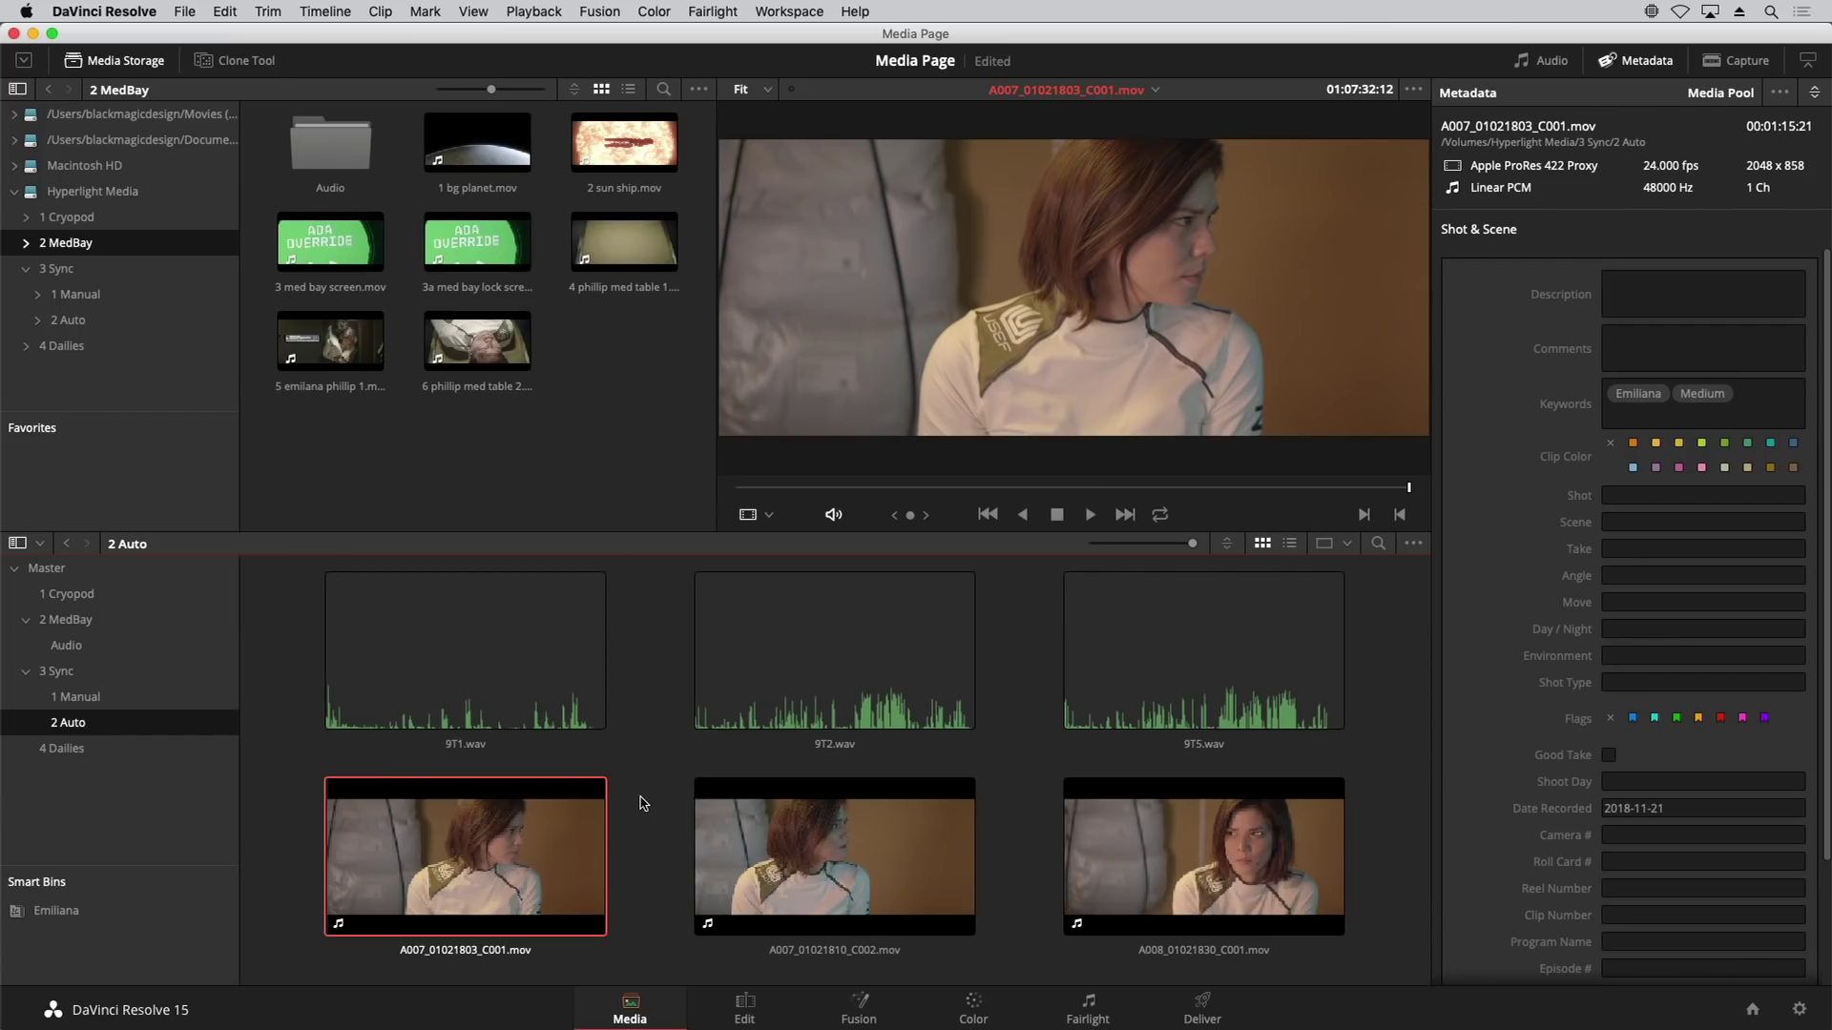
Step: Add both characters' names and Over as keywords to A007_01021810_C002.mov and A008_01021830_C001.mov together, and save the metadata
{"action": "left_click_drag", "start_coordinate": [640, 803], "coordinate": [1359, 908]}
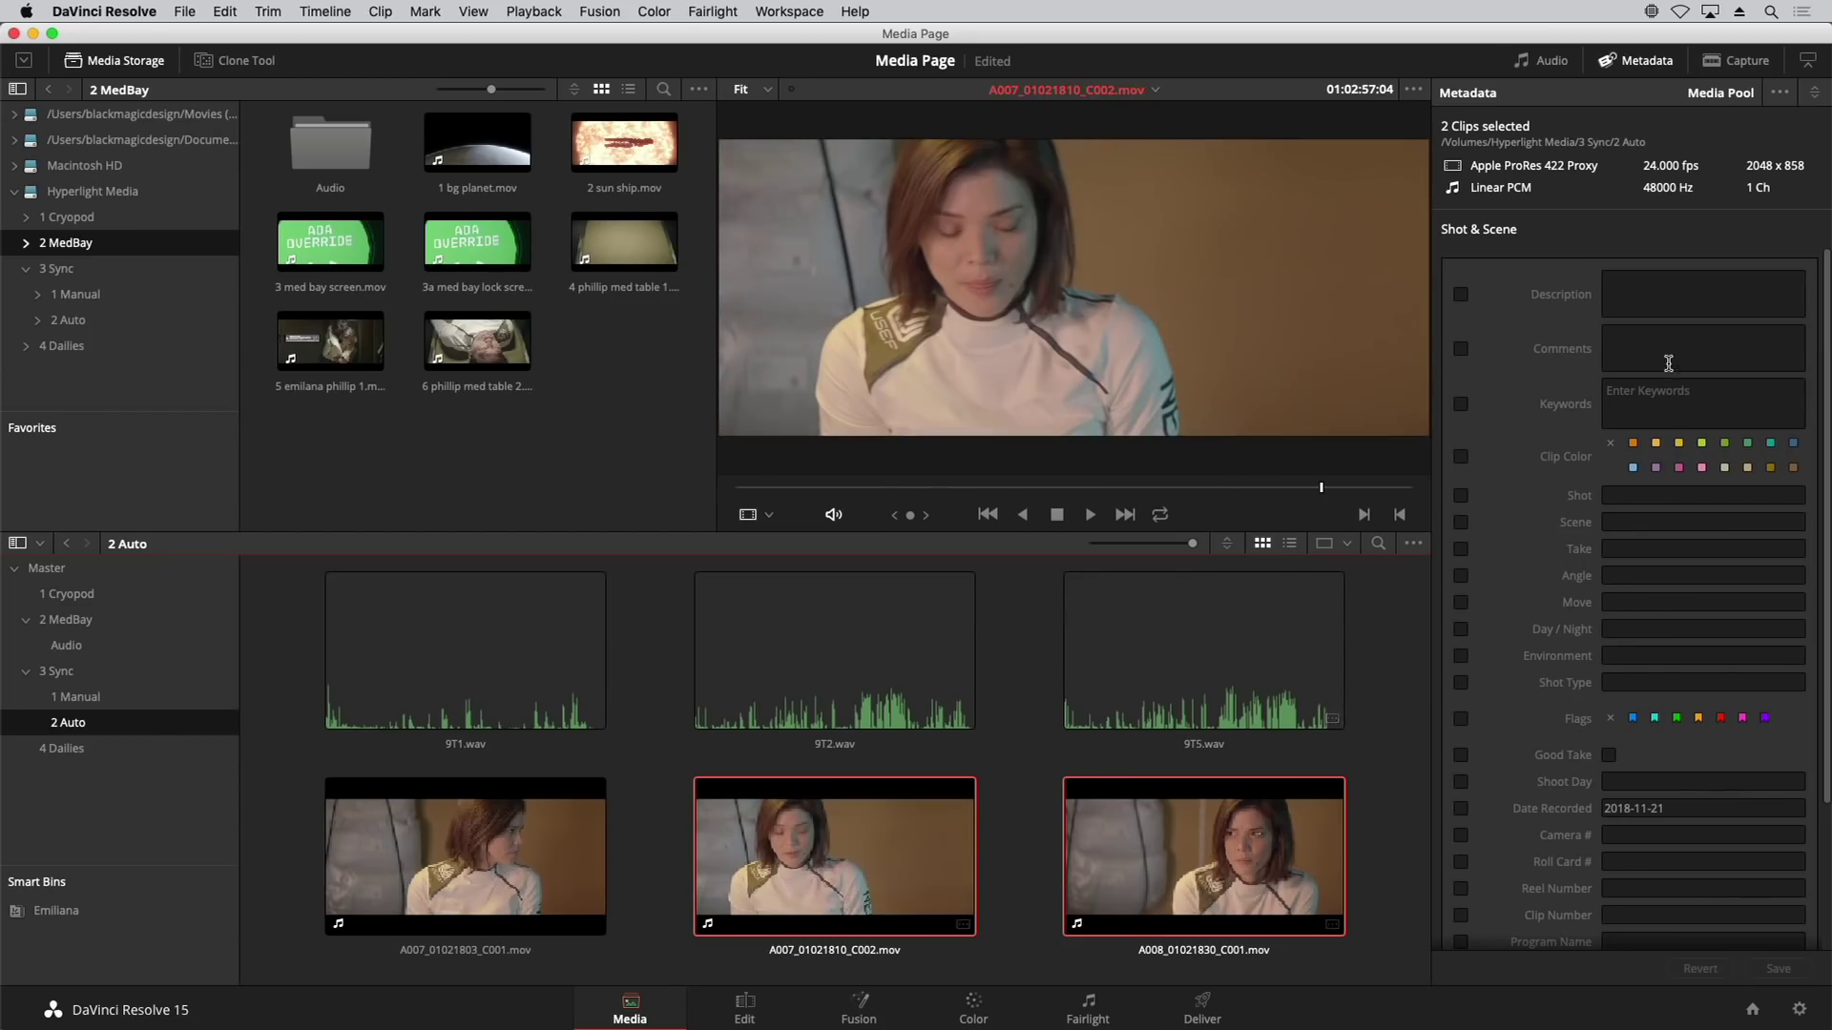
{"action": "left_click", "coordinate": [1674, 398]}
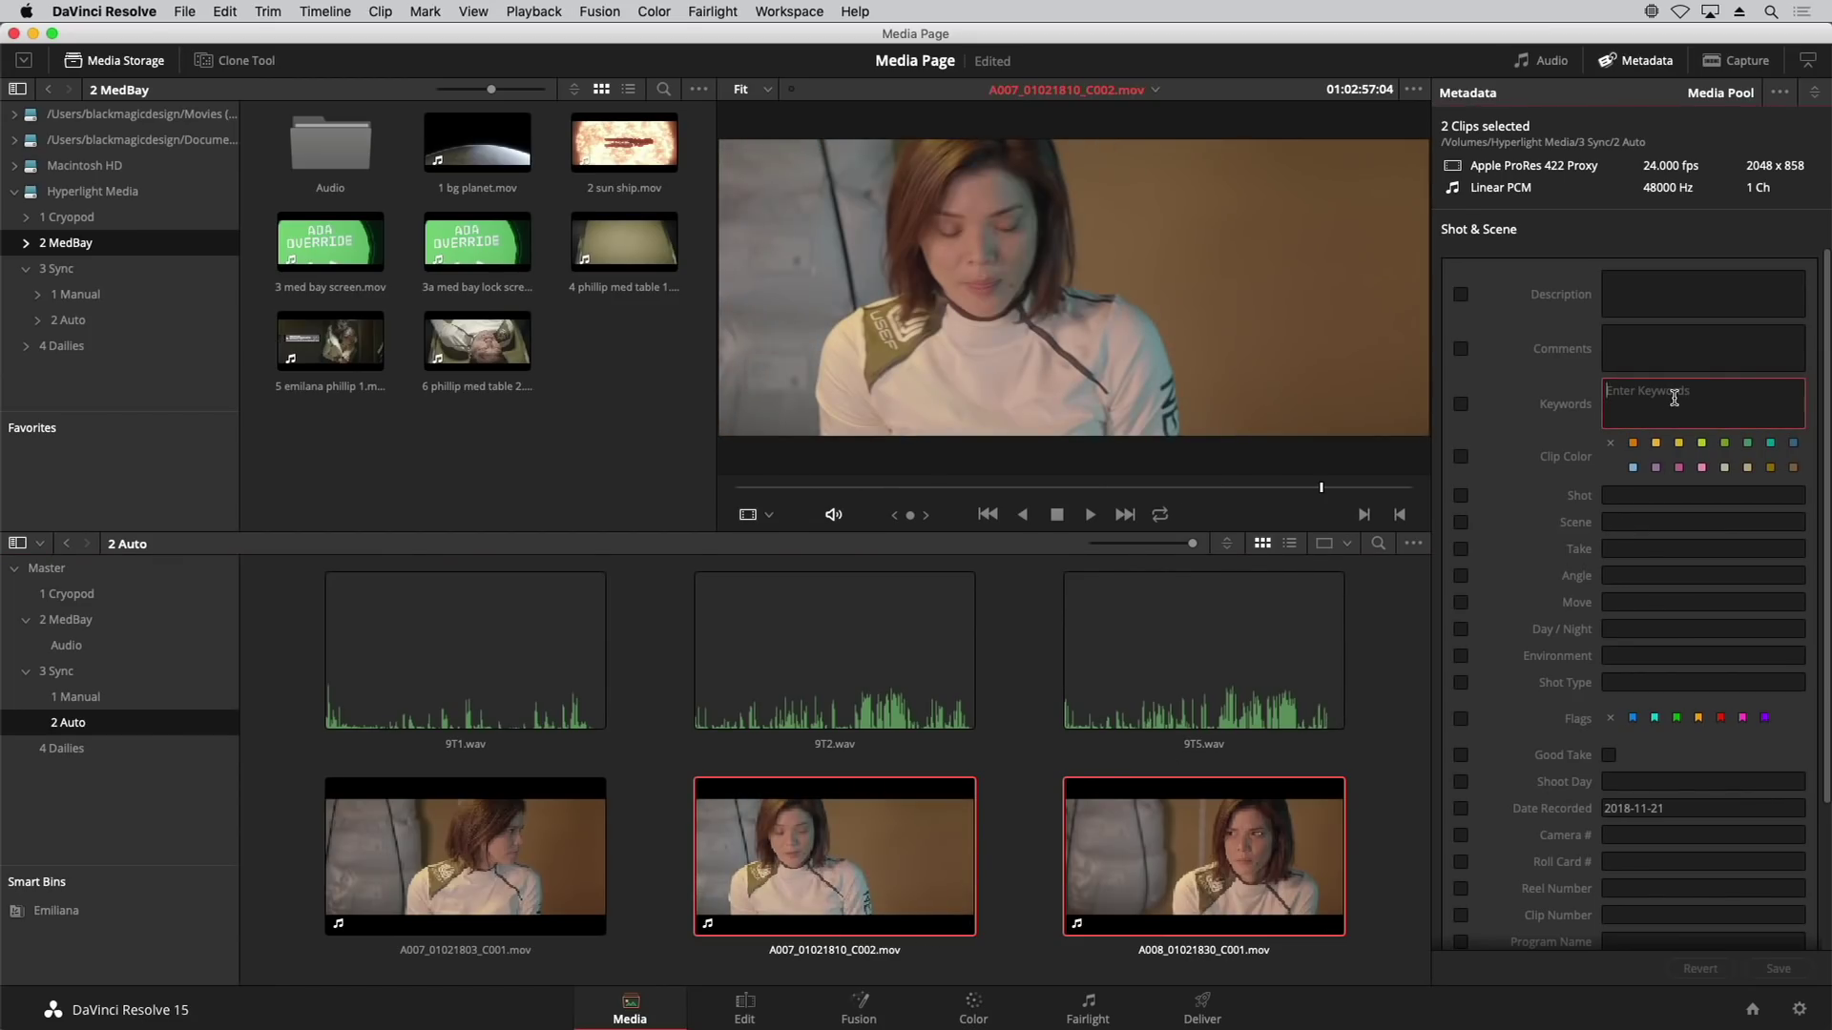
{"action": "type", "text": "Emiliana"}
{"action": "key", "text": "Return"}
{"action": "type", "text": "Phillip"}
{"action": "key", "text": "Return"}
{"action": "type", "text": "Ove"}
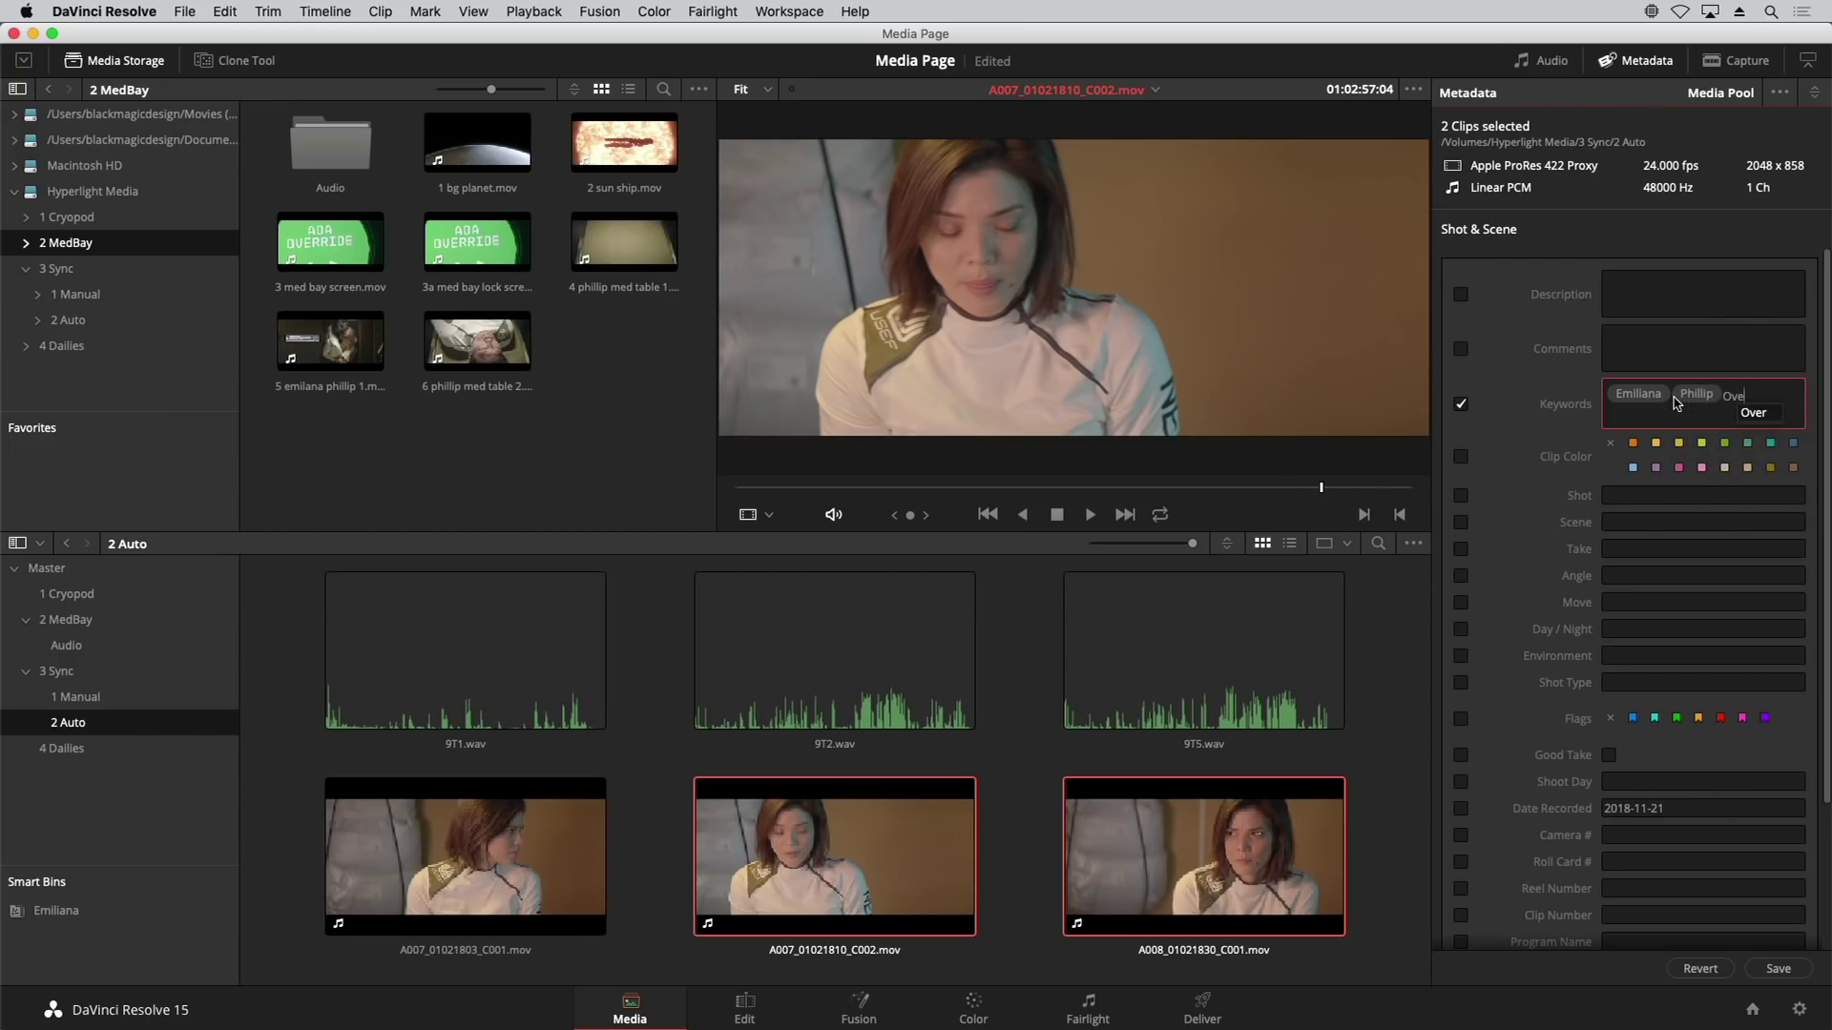
{"action": "key", "text": "Return"}
{"action": "left_click", "coordinate": [1777, 969]}
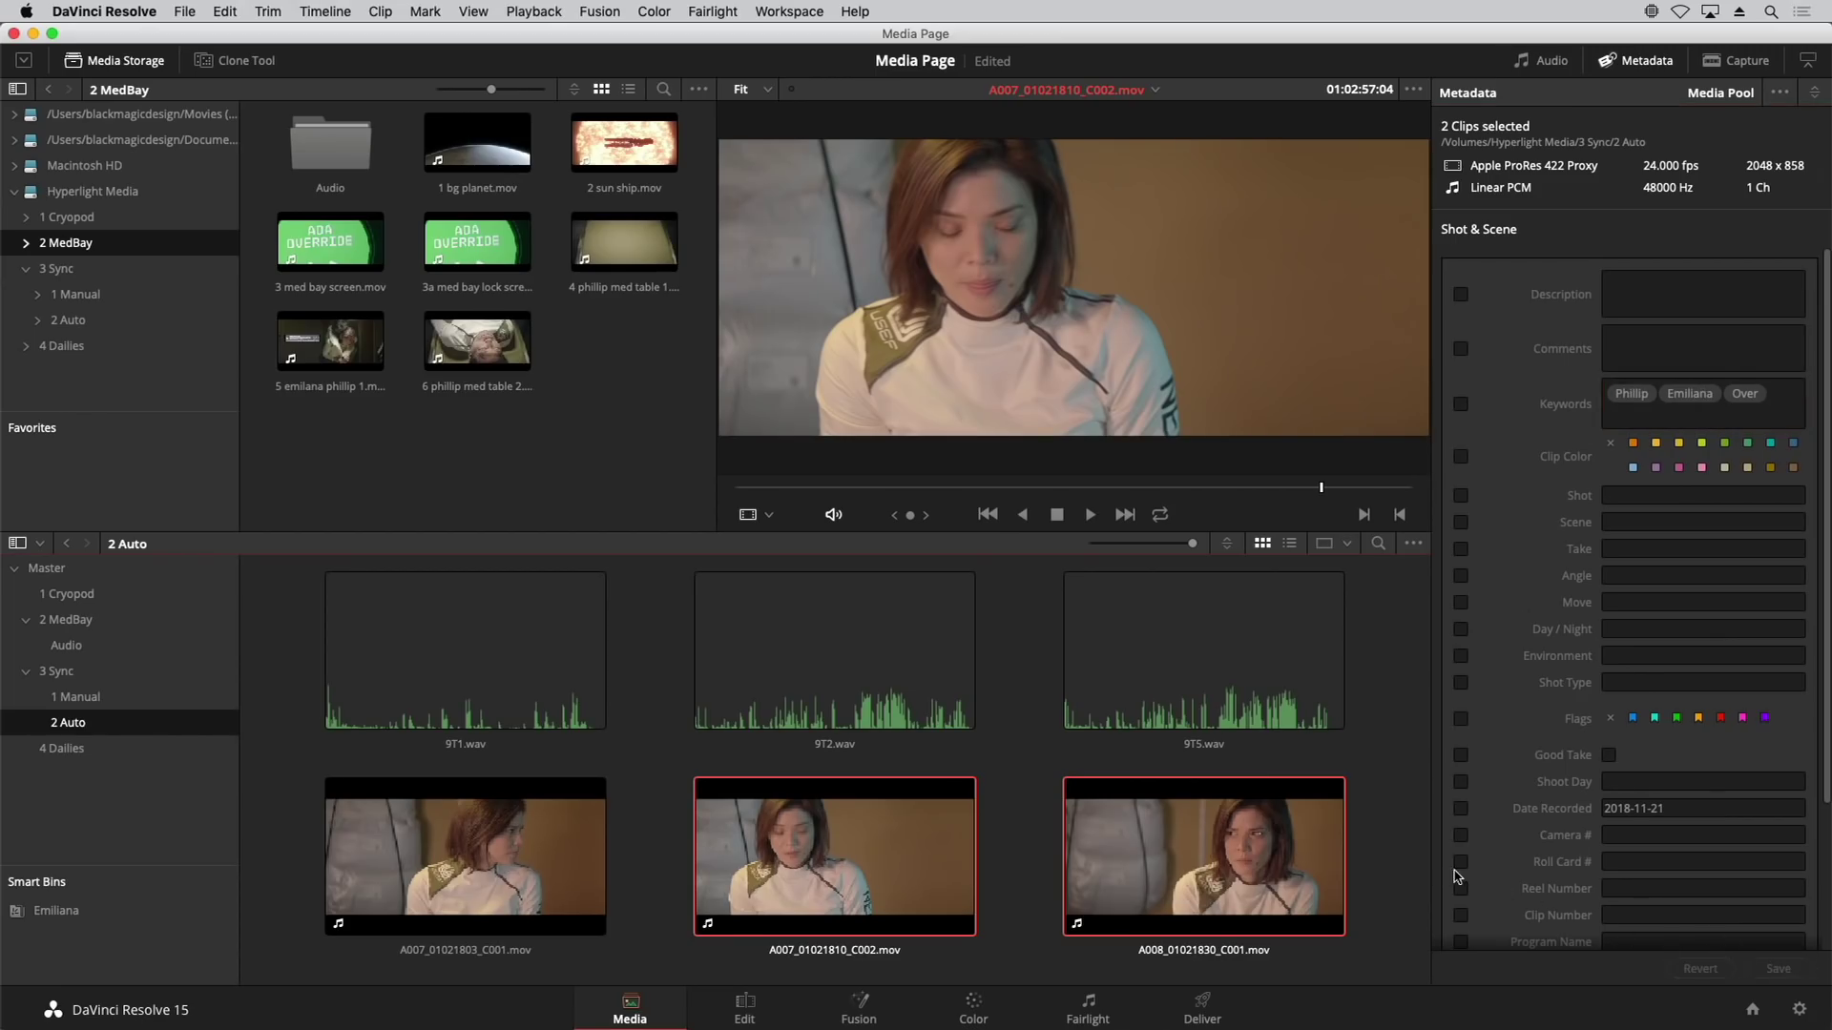
Step: Check the keywords of A008_01021830_C001.mov and A007_01021810_C002.mov individually, and clear the clip selection
{"action": "left_click", "coordinate": [1391, 867]}
{"action": "left_click", "coordinate": [1331, 863]}
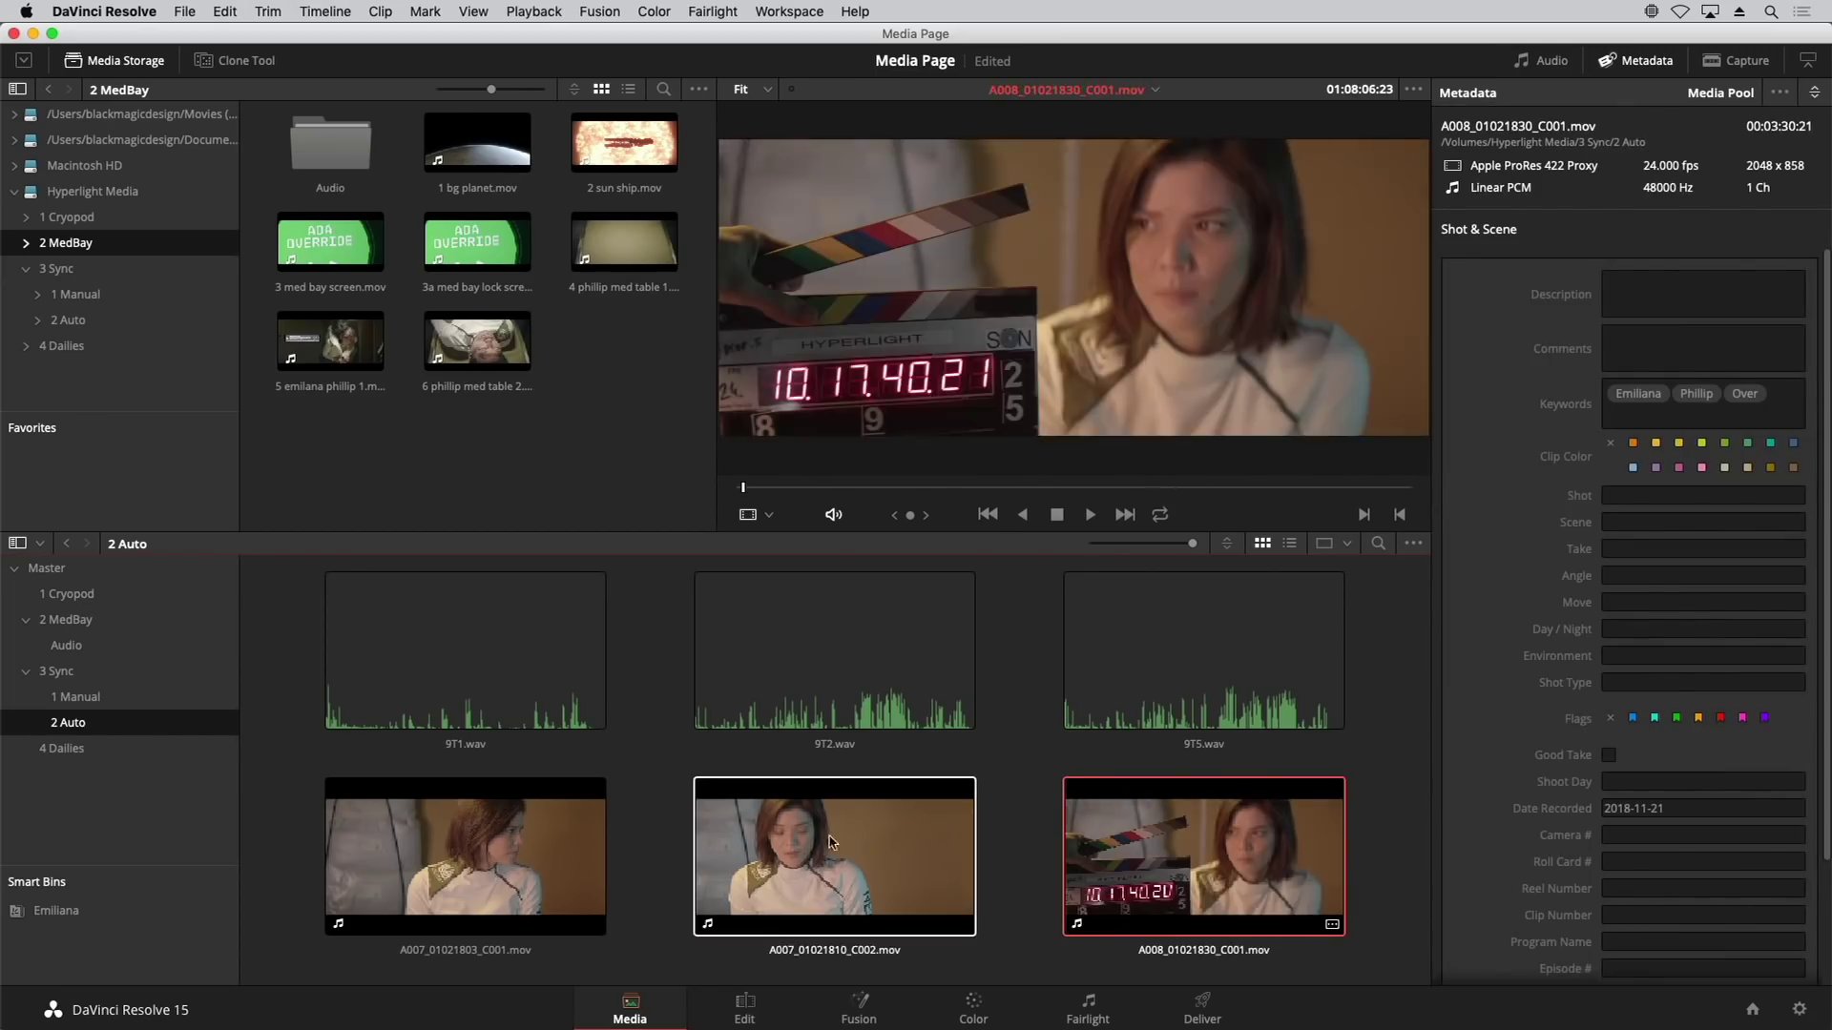
{"action": "left_click", "coordinate": [792, 841]}
{"action": "left_click", "coordinate": [642, 789]}
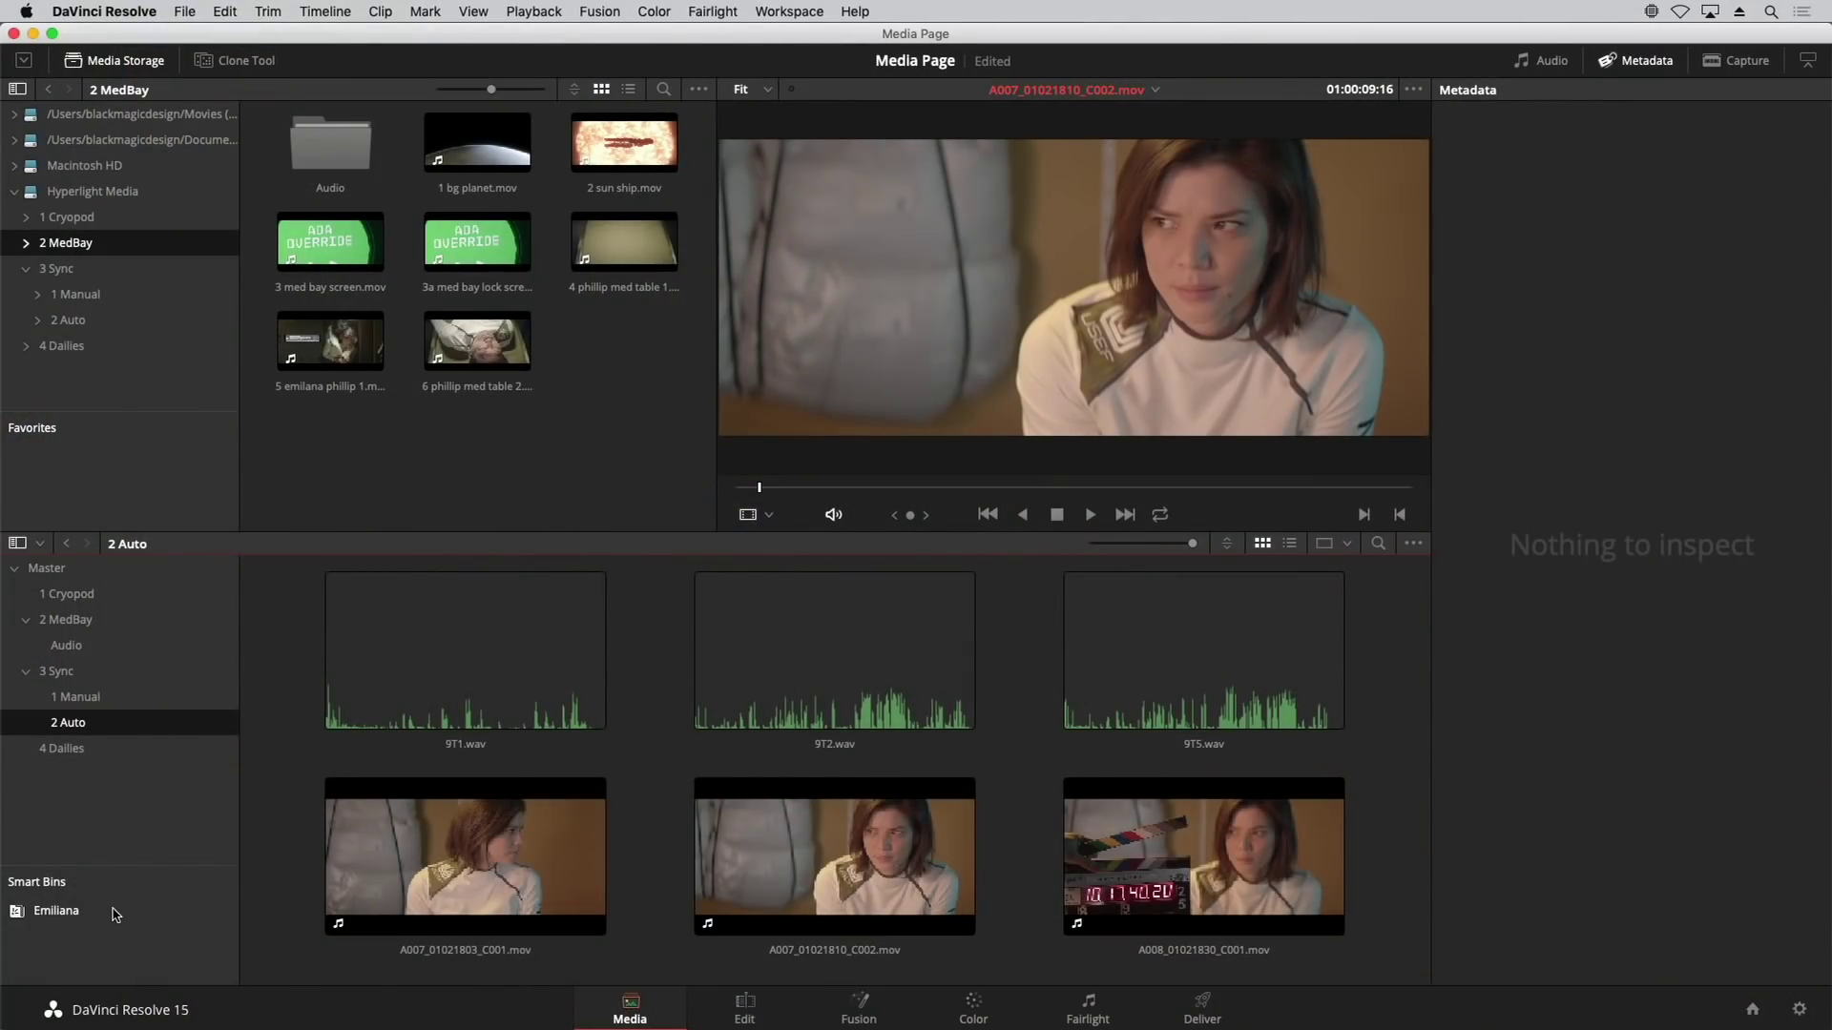
Step: Add a new smart bin and name it with the female character's name followed by Shots
{"action": "right_click", "coordinate": [108, 938]}
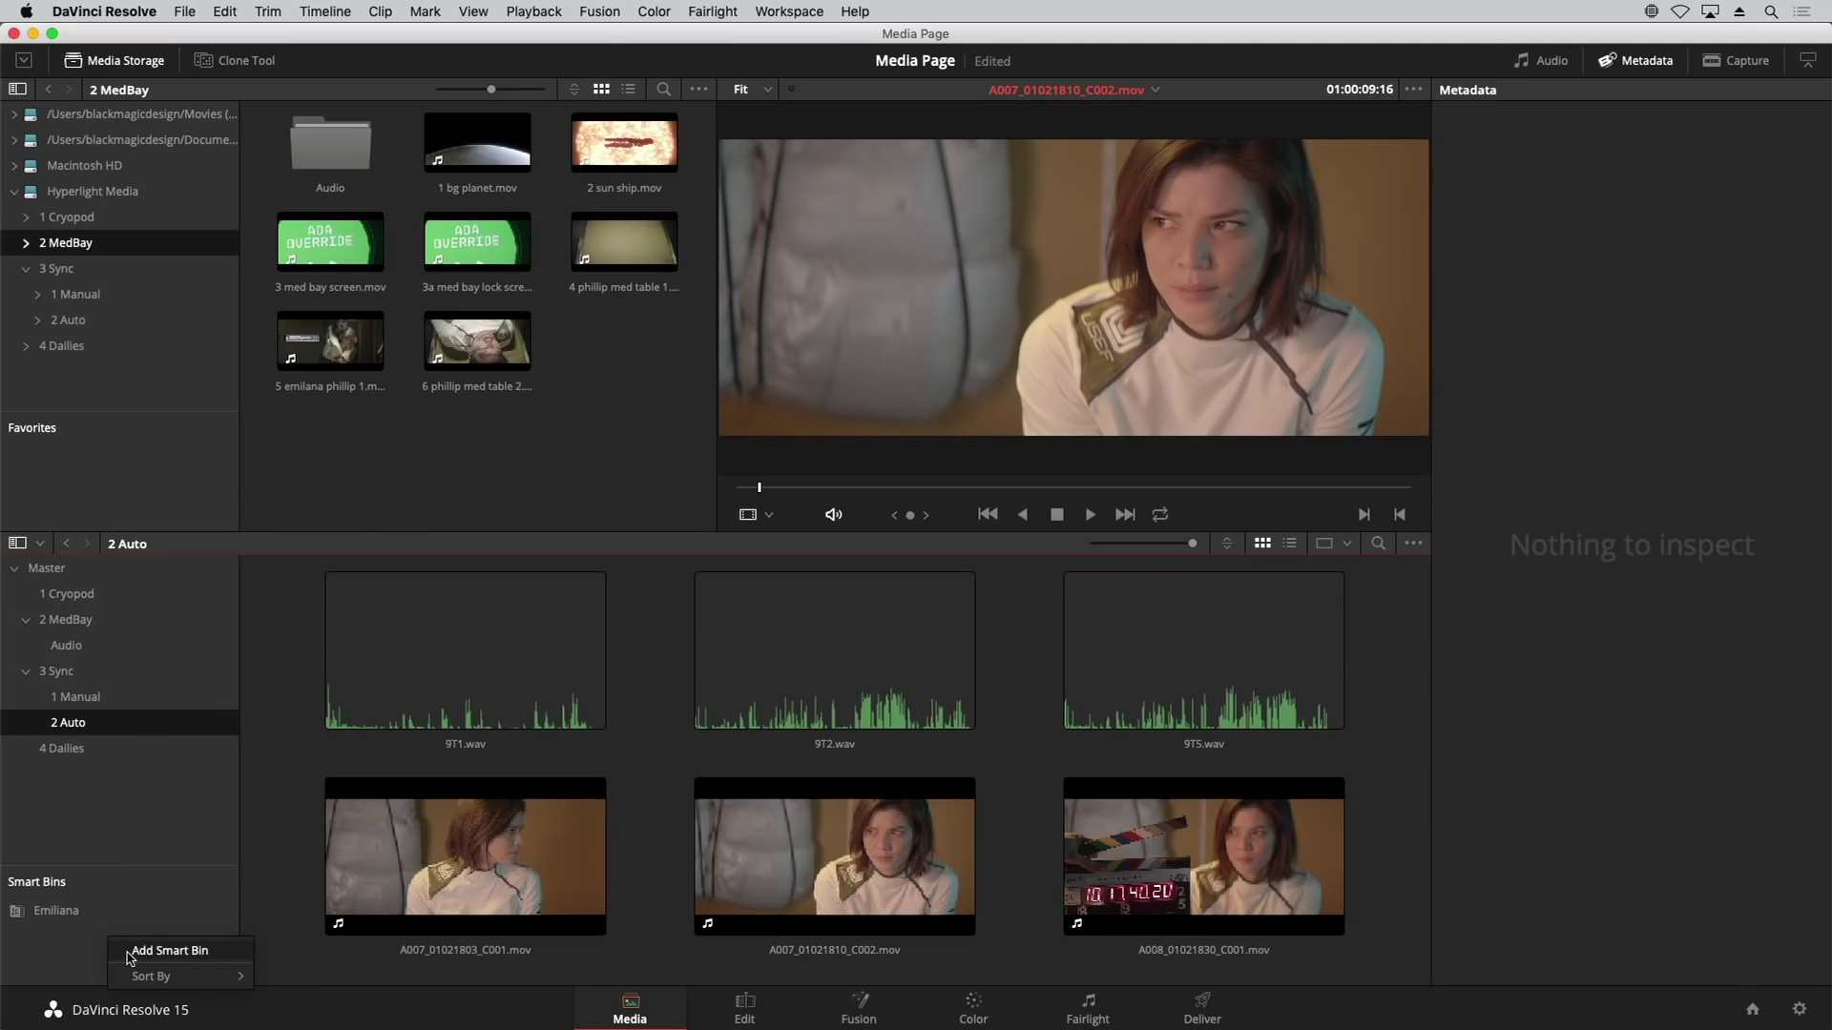
{"action": "left_click", "coordinate": [134, 951]}
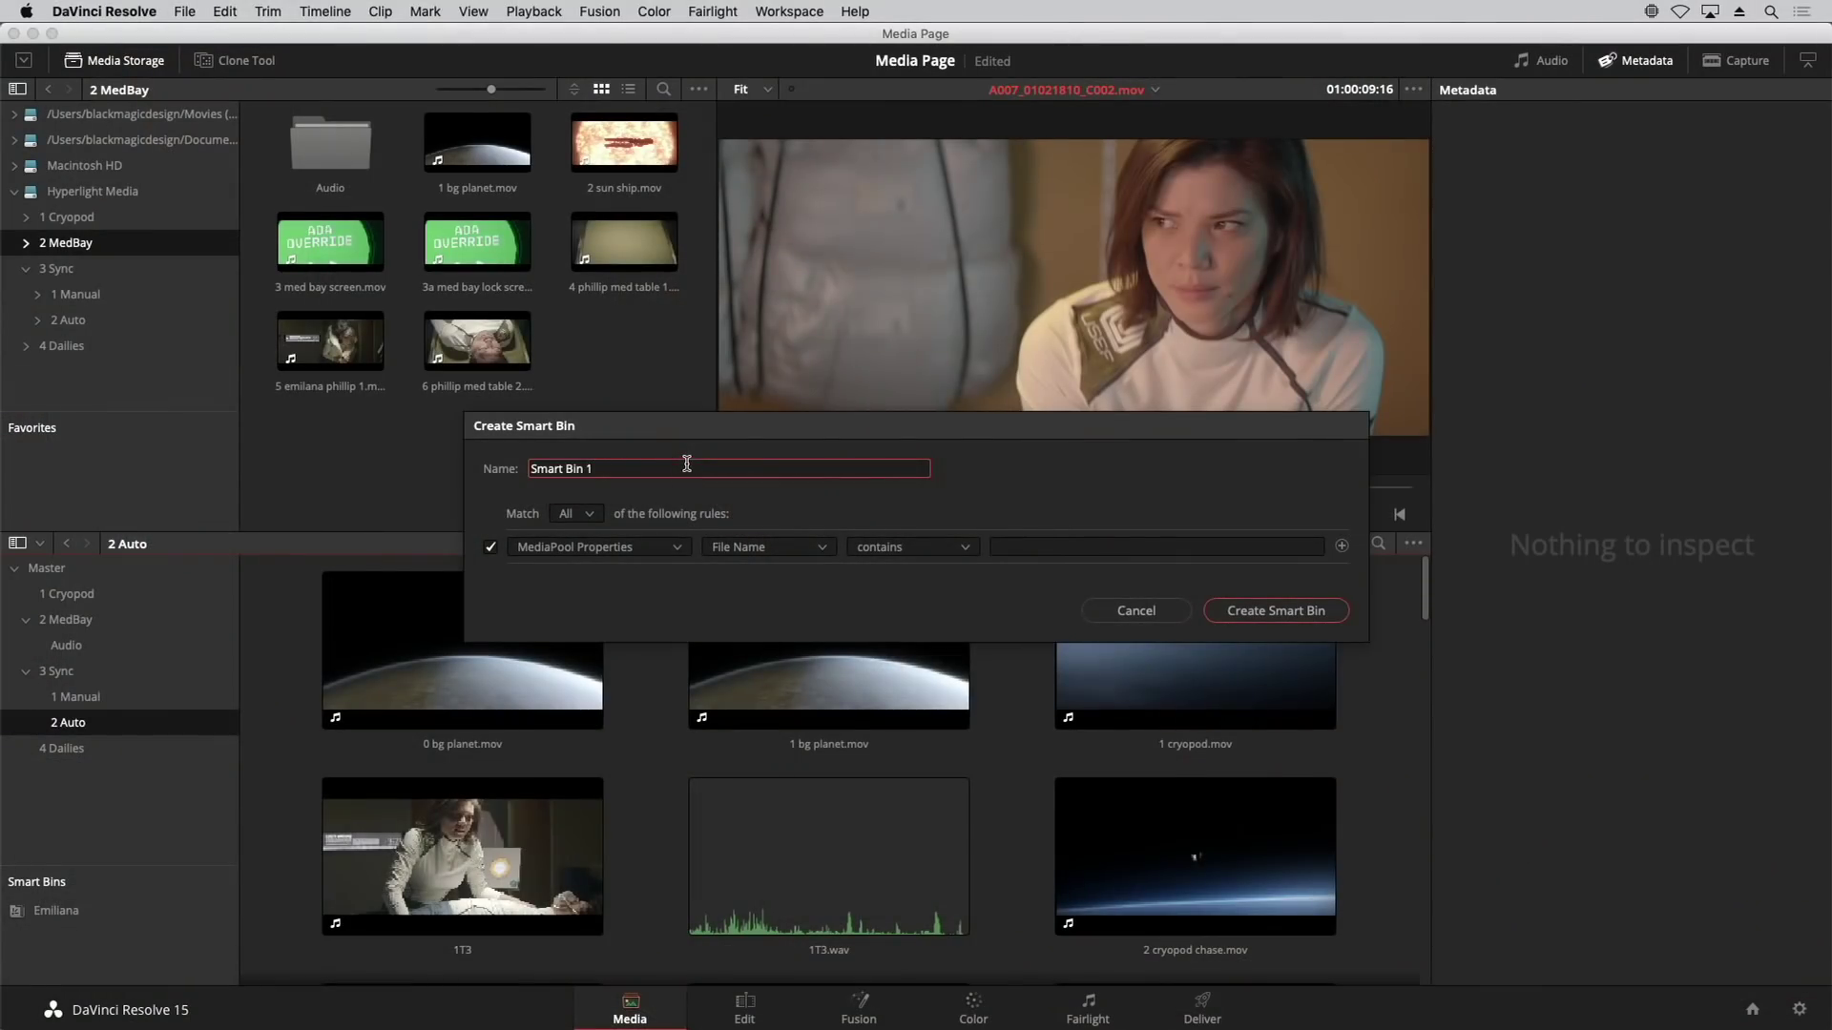
{"action": "key", "text": "super+a"}
{"action": "type", "text": "E"}
Step: Create the smart bin with the rule Metadata - Shot & Scene, Keywords contains the beginning of the character's name
{"action": "left_click", "coordinate": [675, 549]}
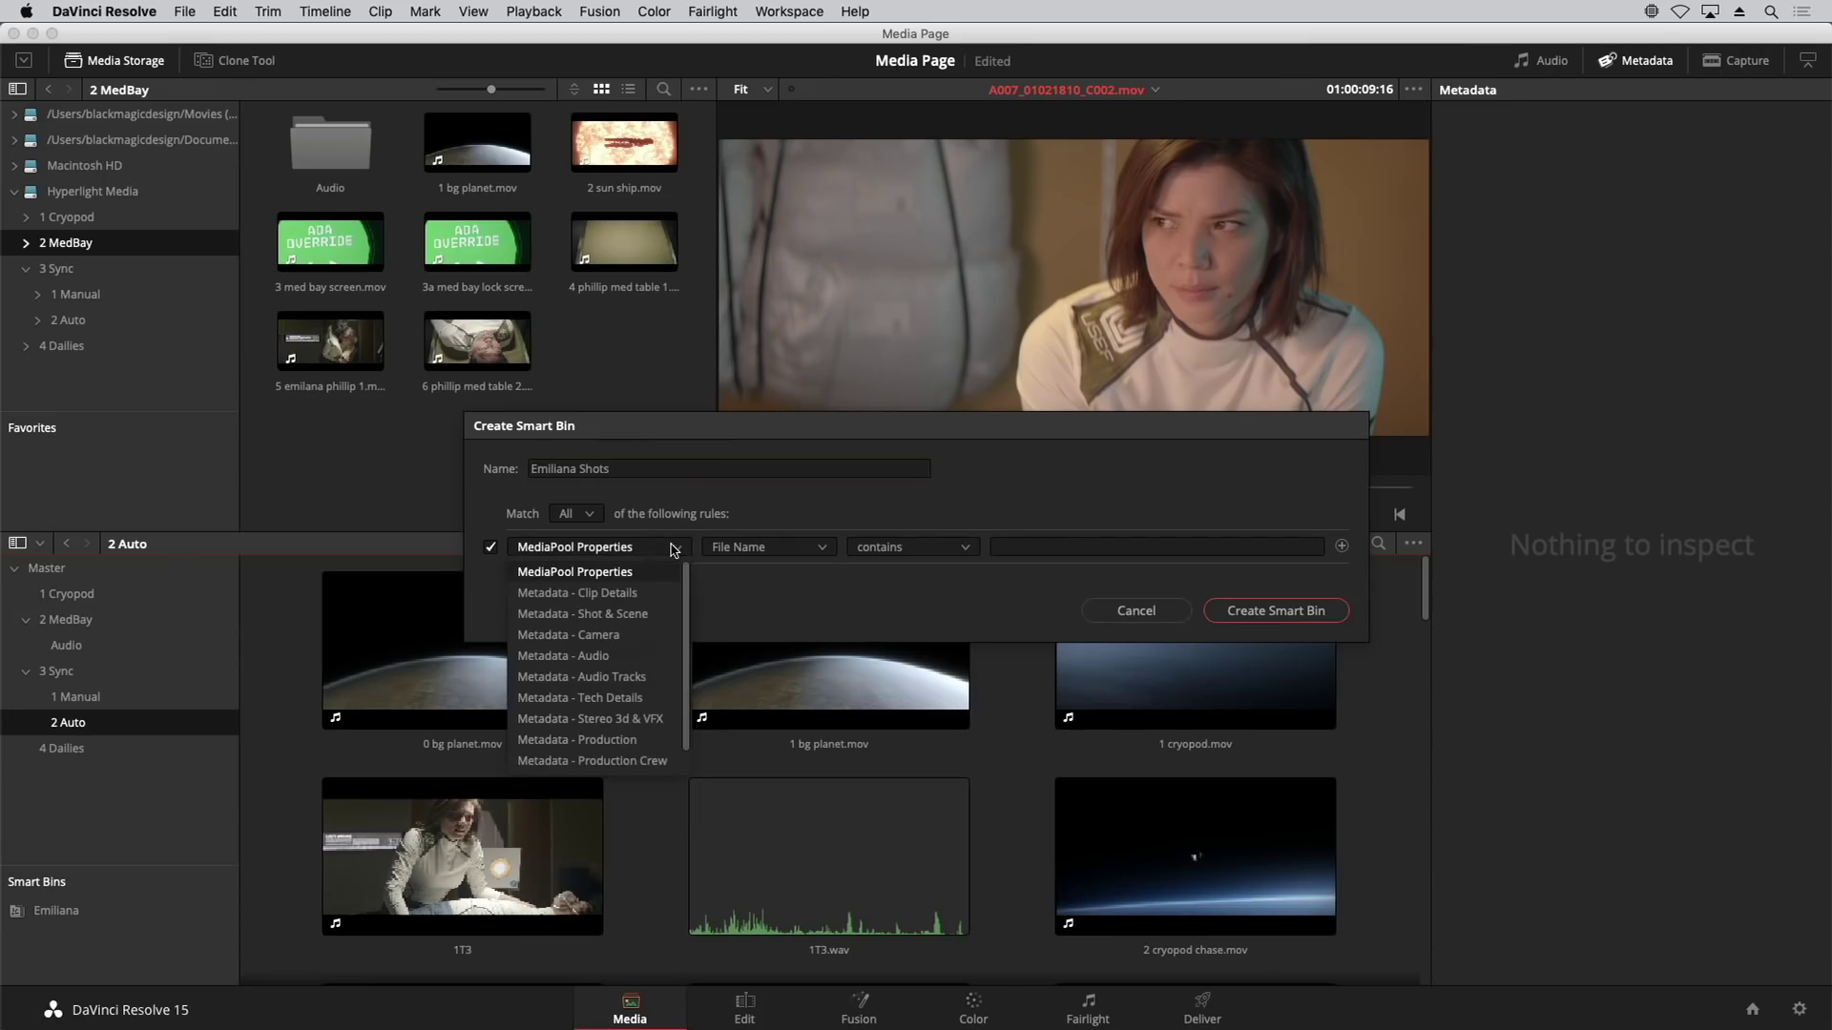
{"action": "left_click", "coordinate": [651, 614]}
{"action": "left_click", "coordinate": [798, 553]}
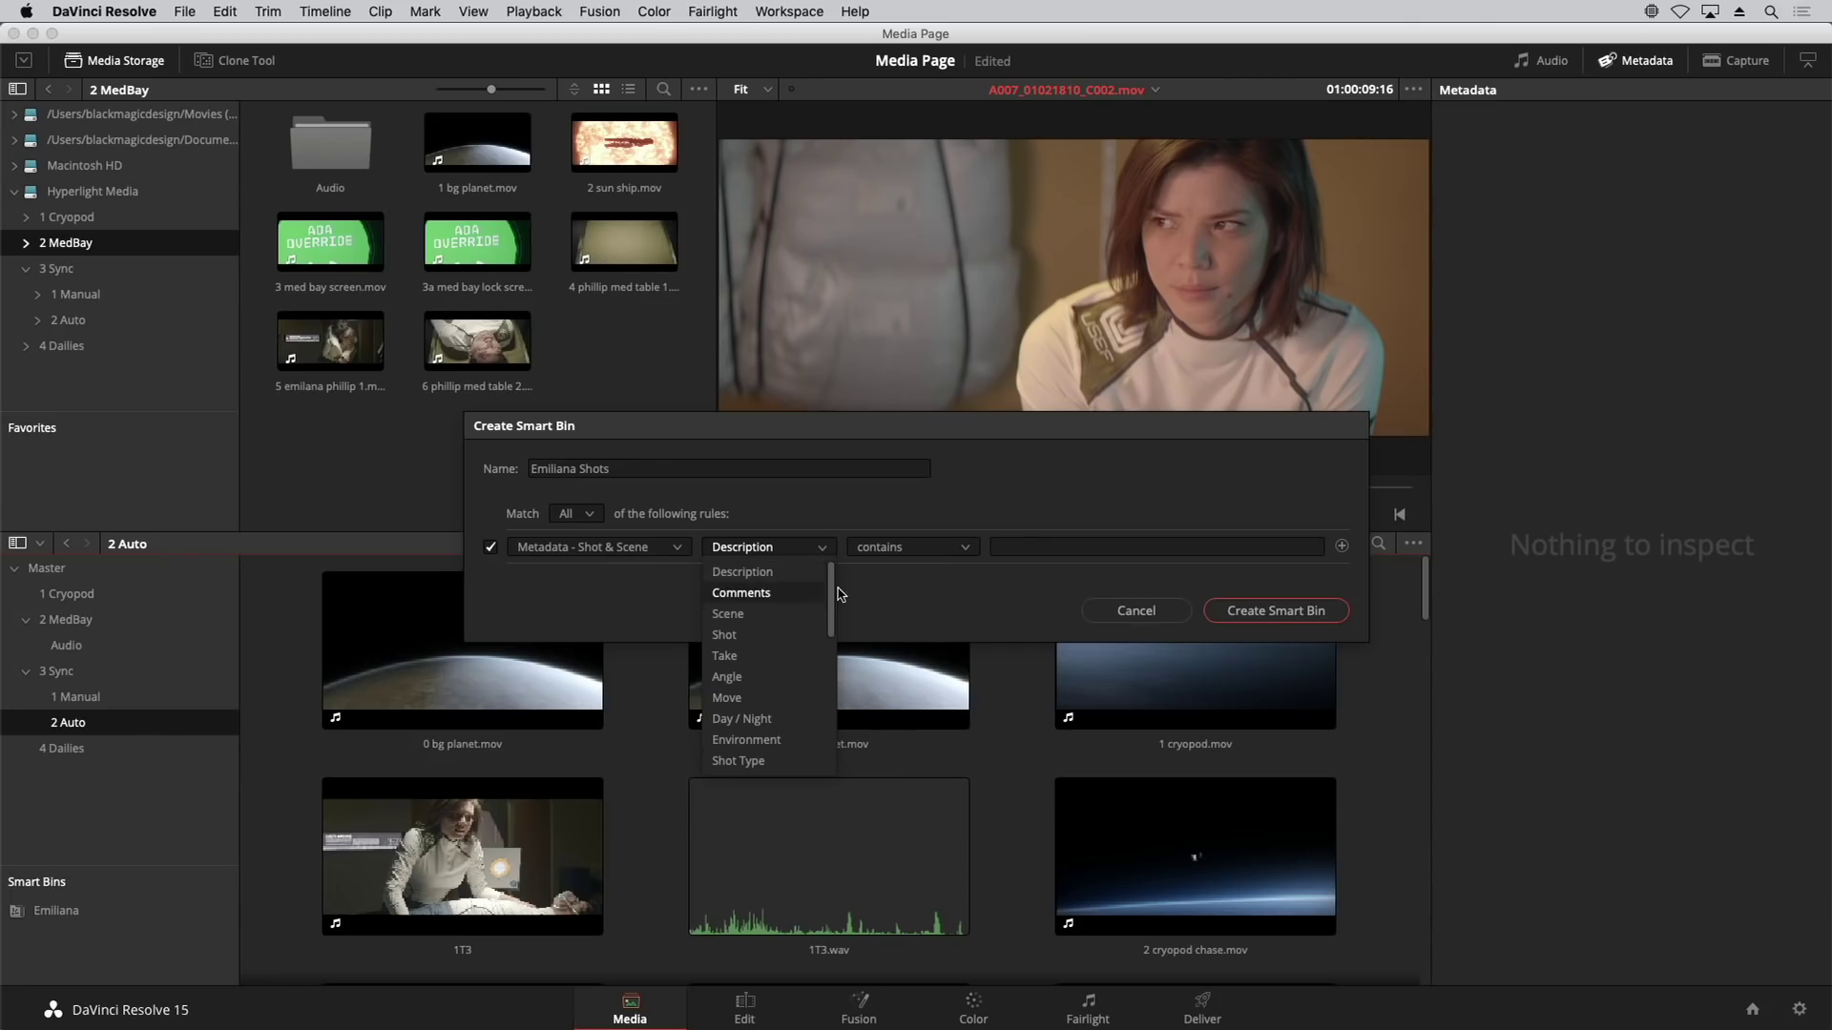
{"action": "scroll", "coordinate": [763, 673], "scroll_direction": "down", "scroll_amount": 3}
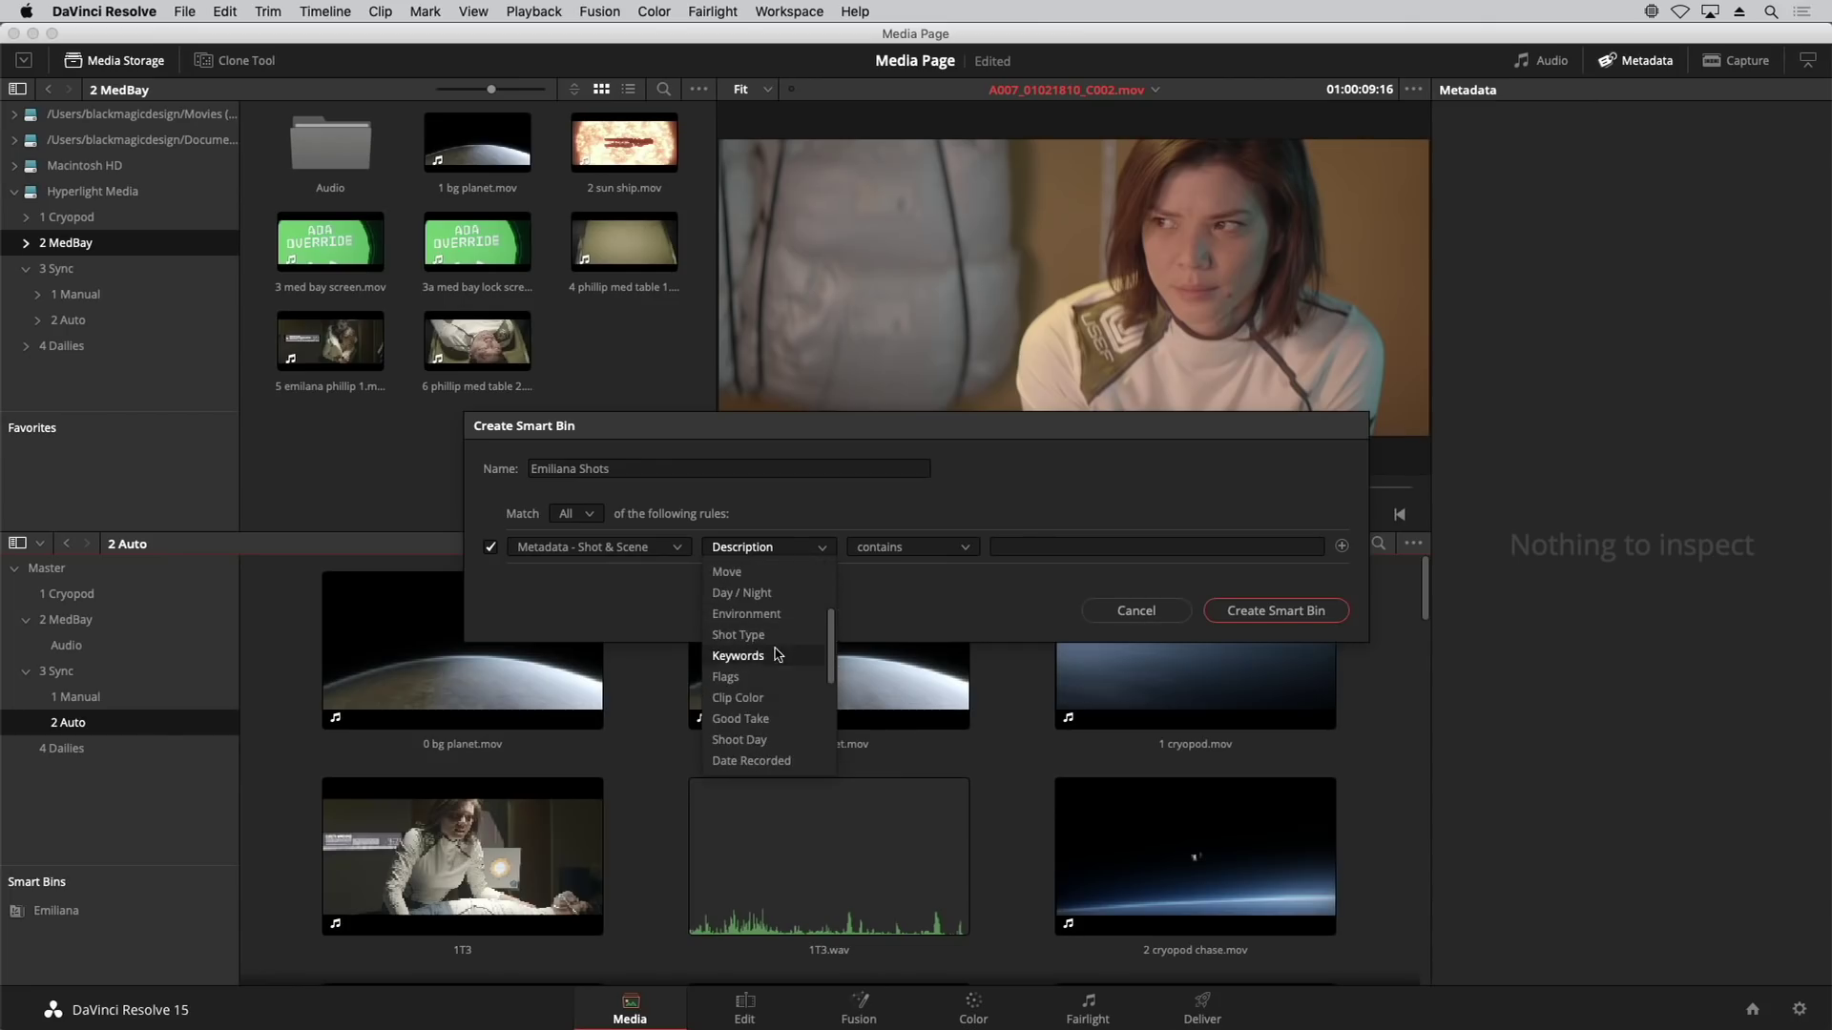
{"action": "left_click", "coordinate": [776, 656]}
{"action": "left_click", "coordinate": [1026, 547]}
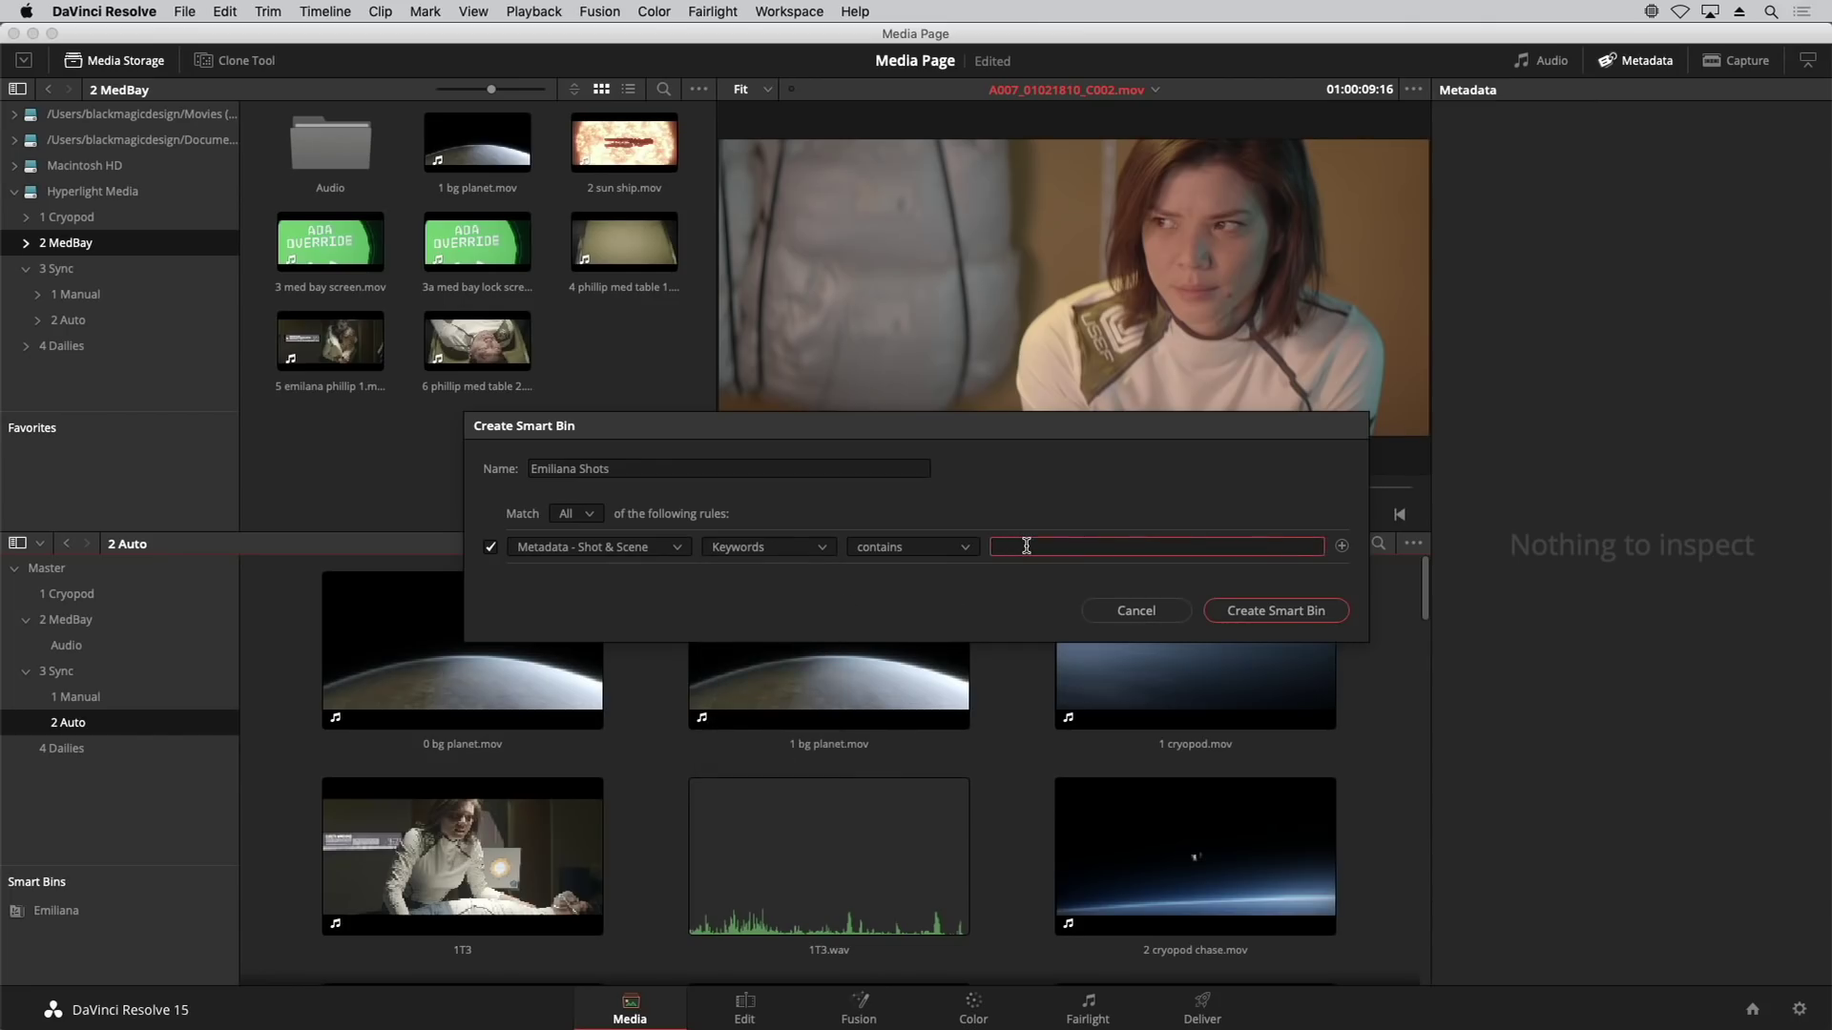
{"action": "type", "text": "Emili"}
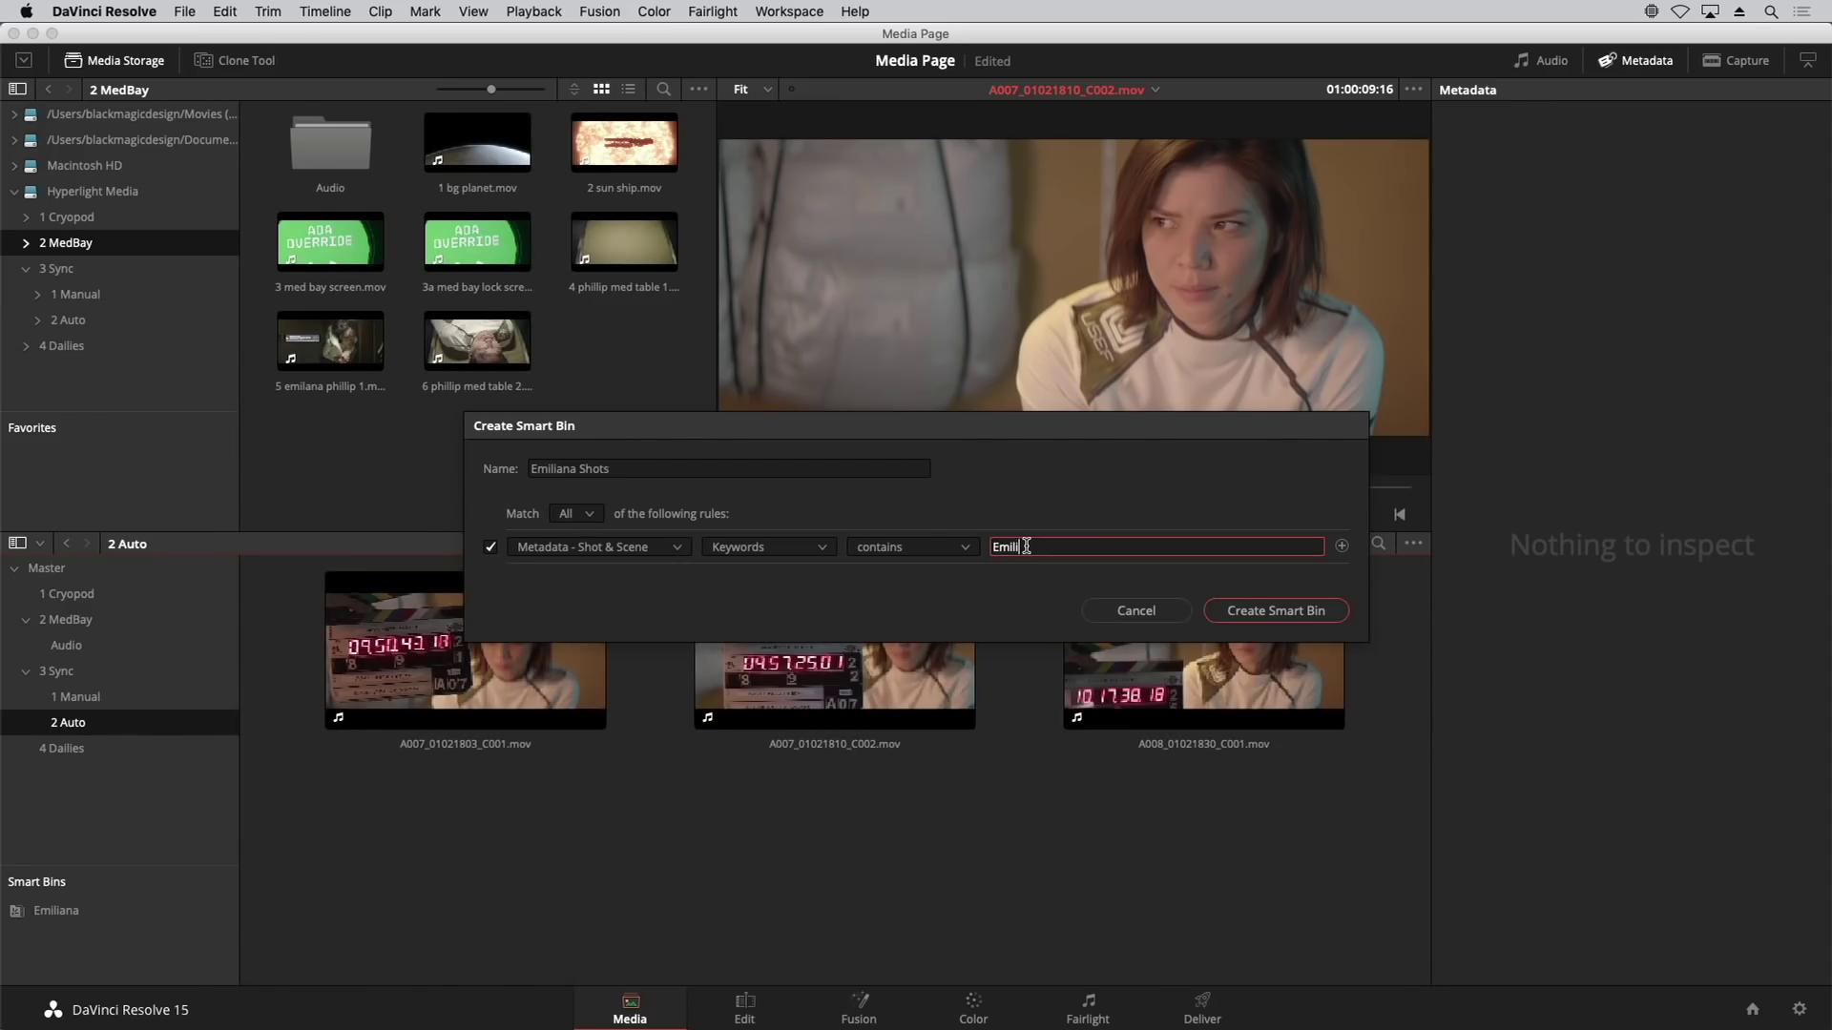
{"action": "left_click_drag", "start_coordinate": [959, 449], "coordinate": [948, 302]}
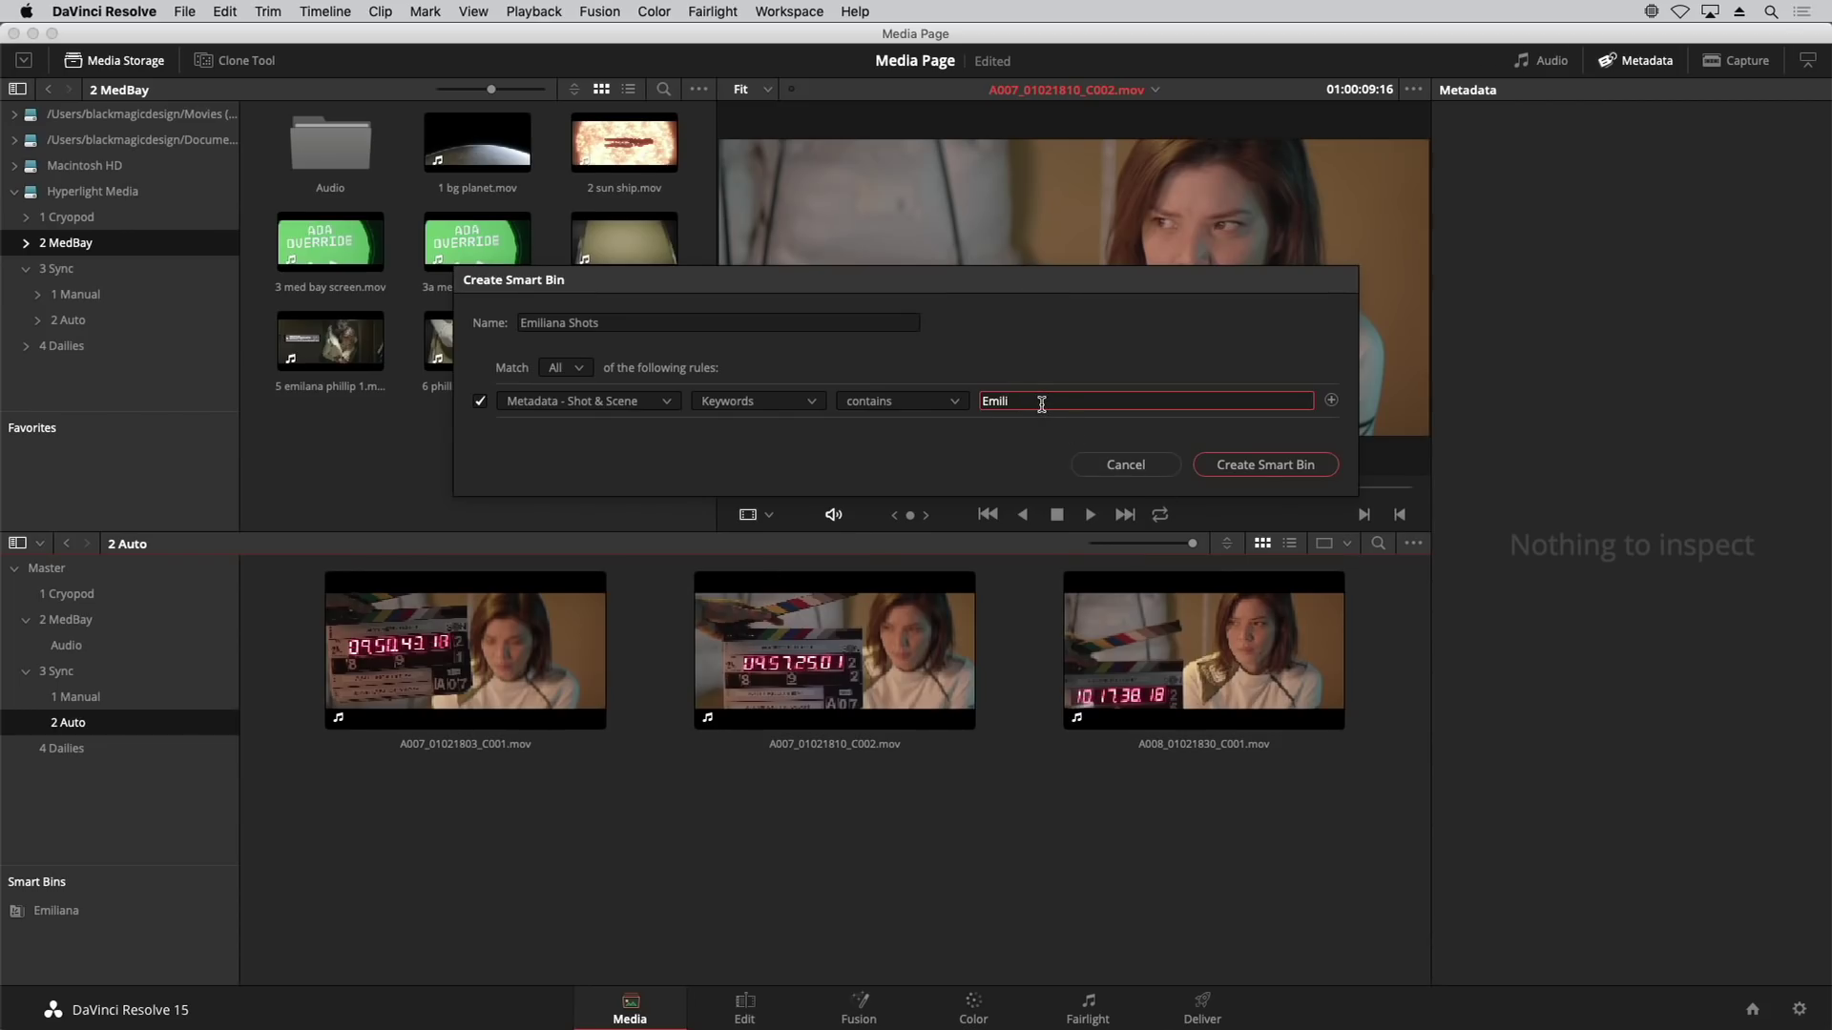
{"action": "left_click", "coordinate": [1250, 467]}
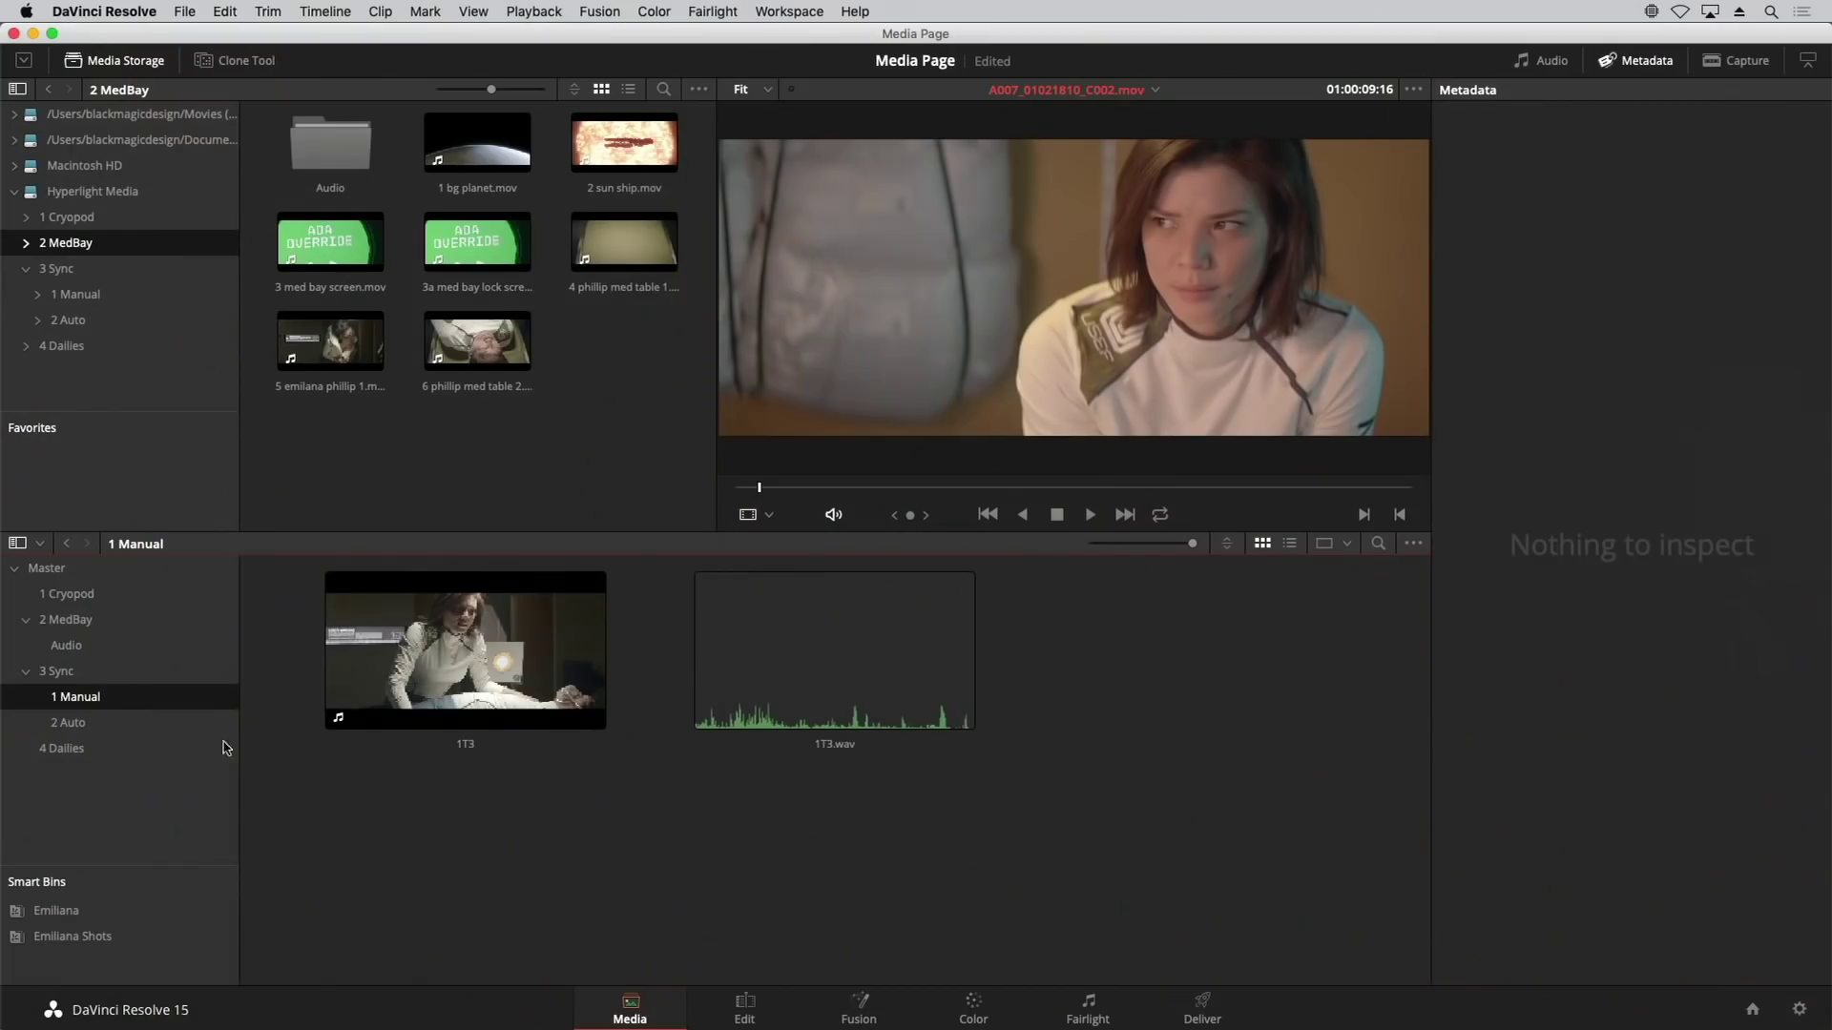
Step: Add the female character's name as a keyword to clip 1T3 in the 1 Manual bin, and check the new smart bin
{"action": "left_click", "coordinate": [540, 673]}
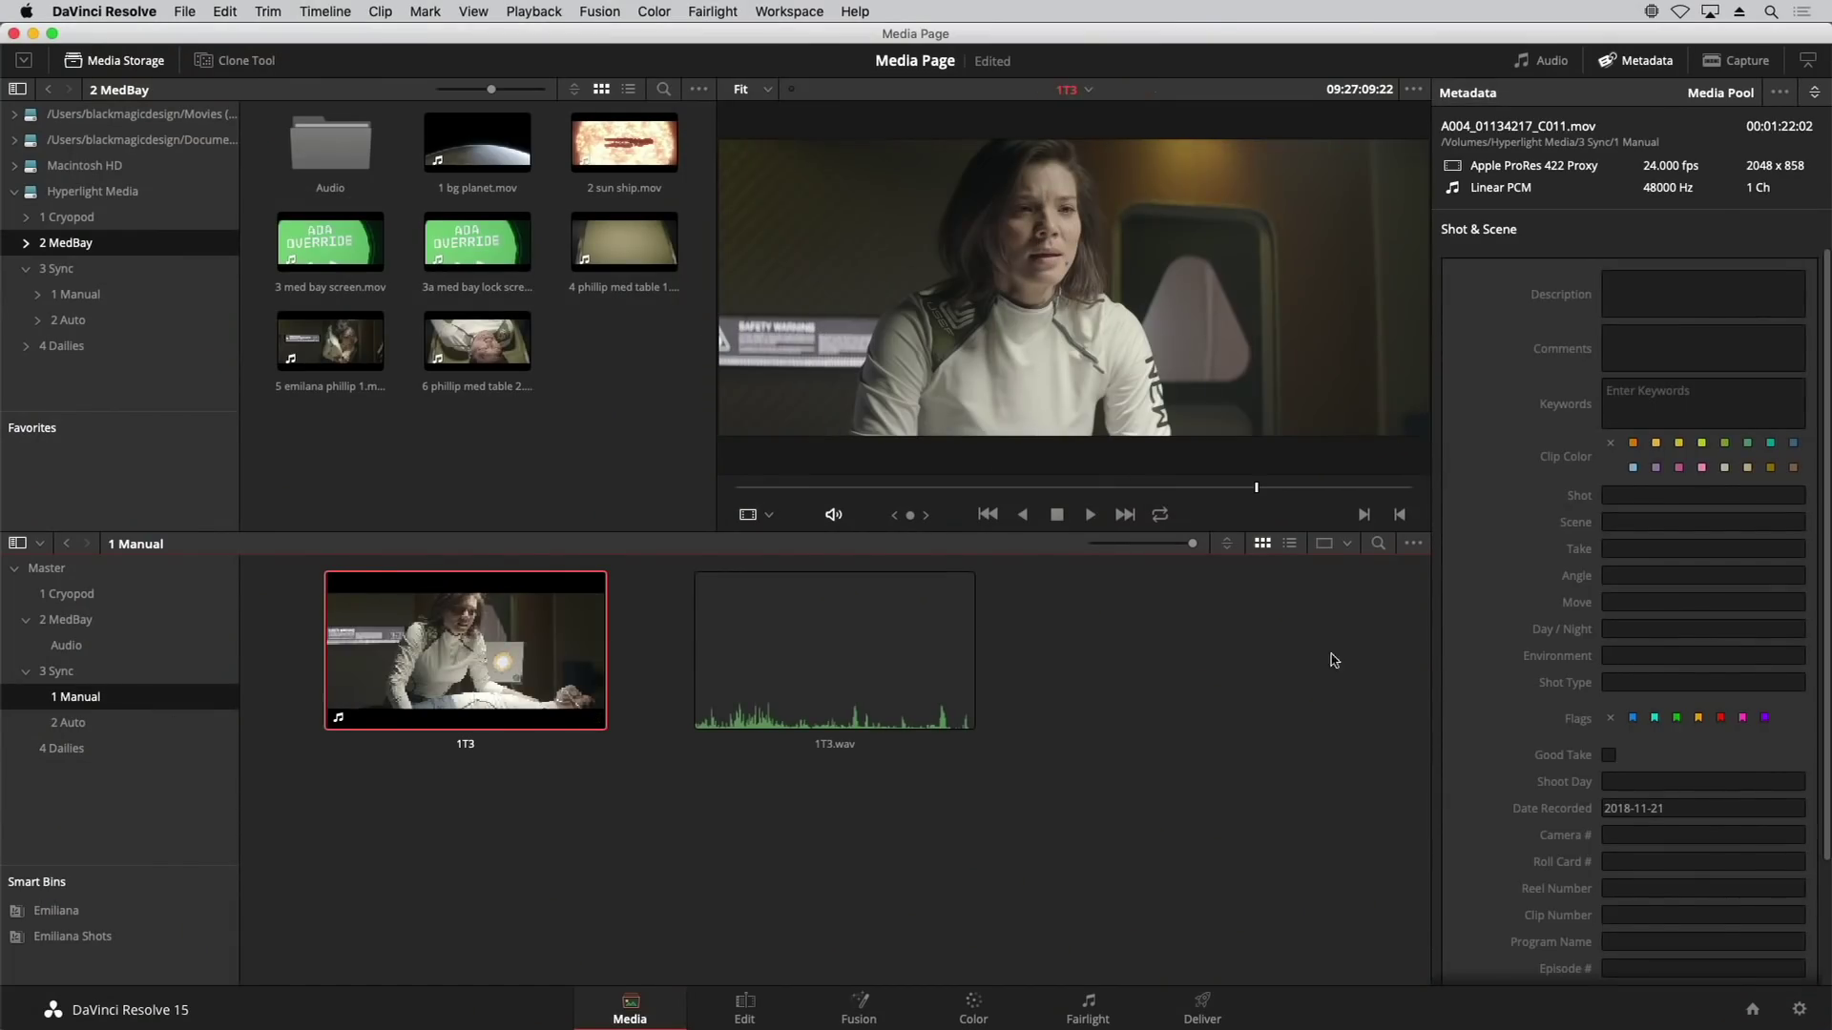
{"action": "left_click", "coordinate": [1669, 391]}
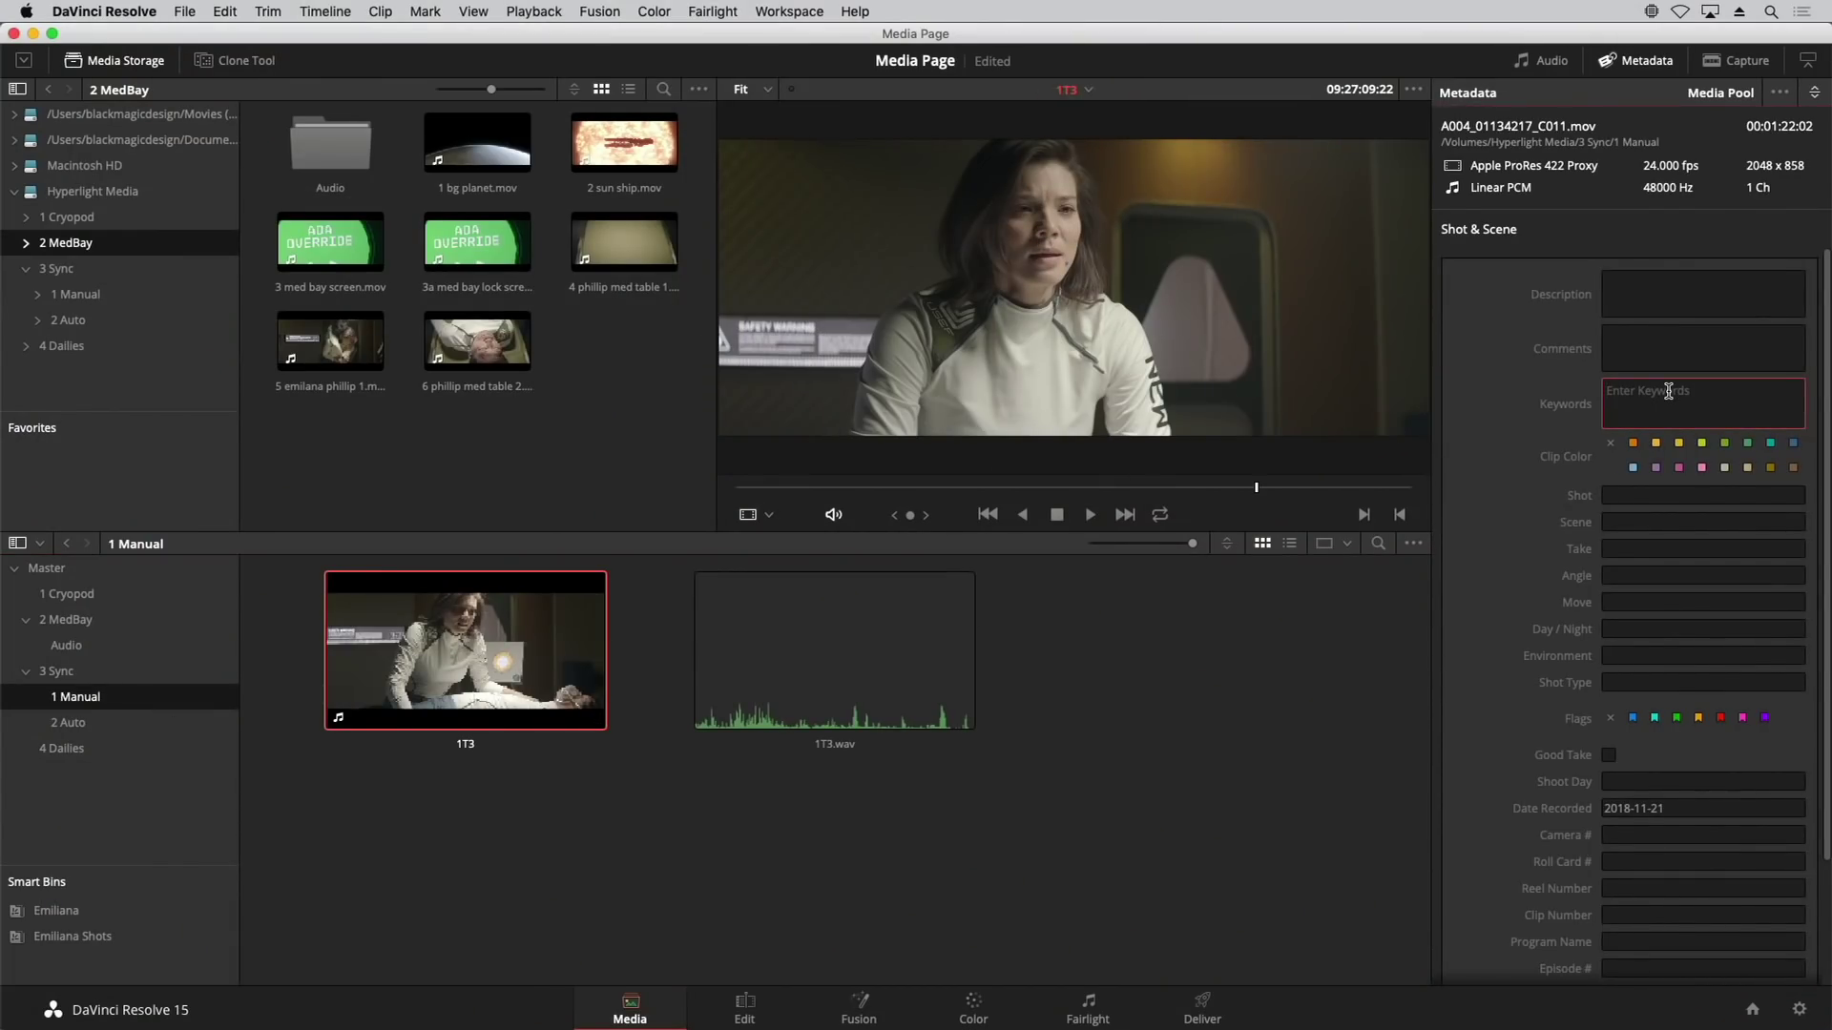
{"action": "type", "text": "Emiliana"}
{"action": "left_click", "coordinate": [1669, 409]}
{"action": "left_click", "coordinate": [1256, 738]}
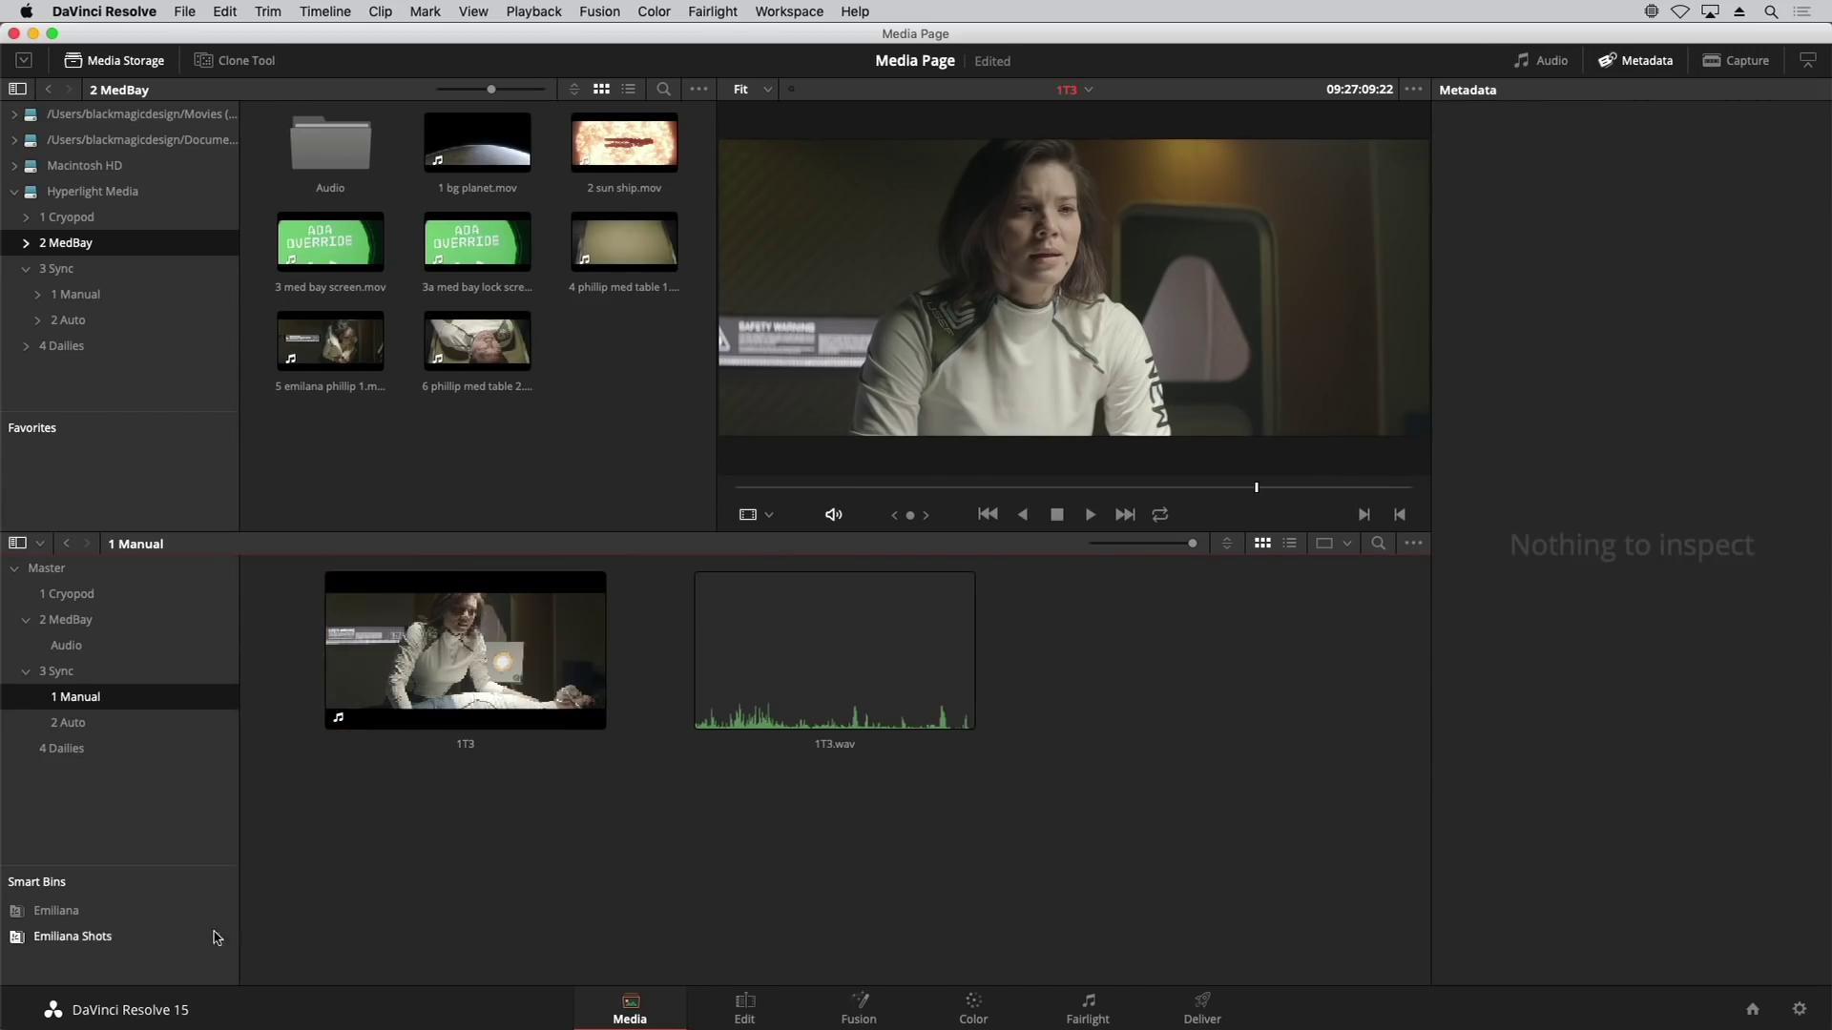
{"action": "left_click", "coordinate": [122, 940]}
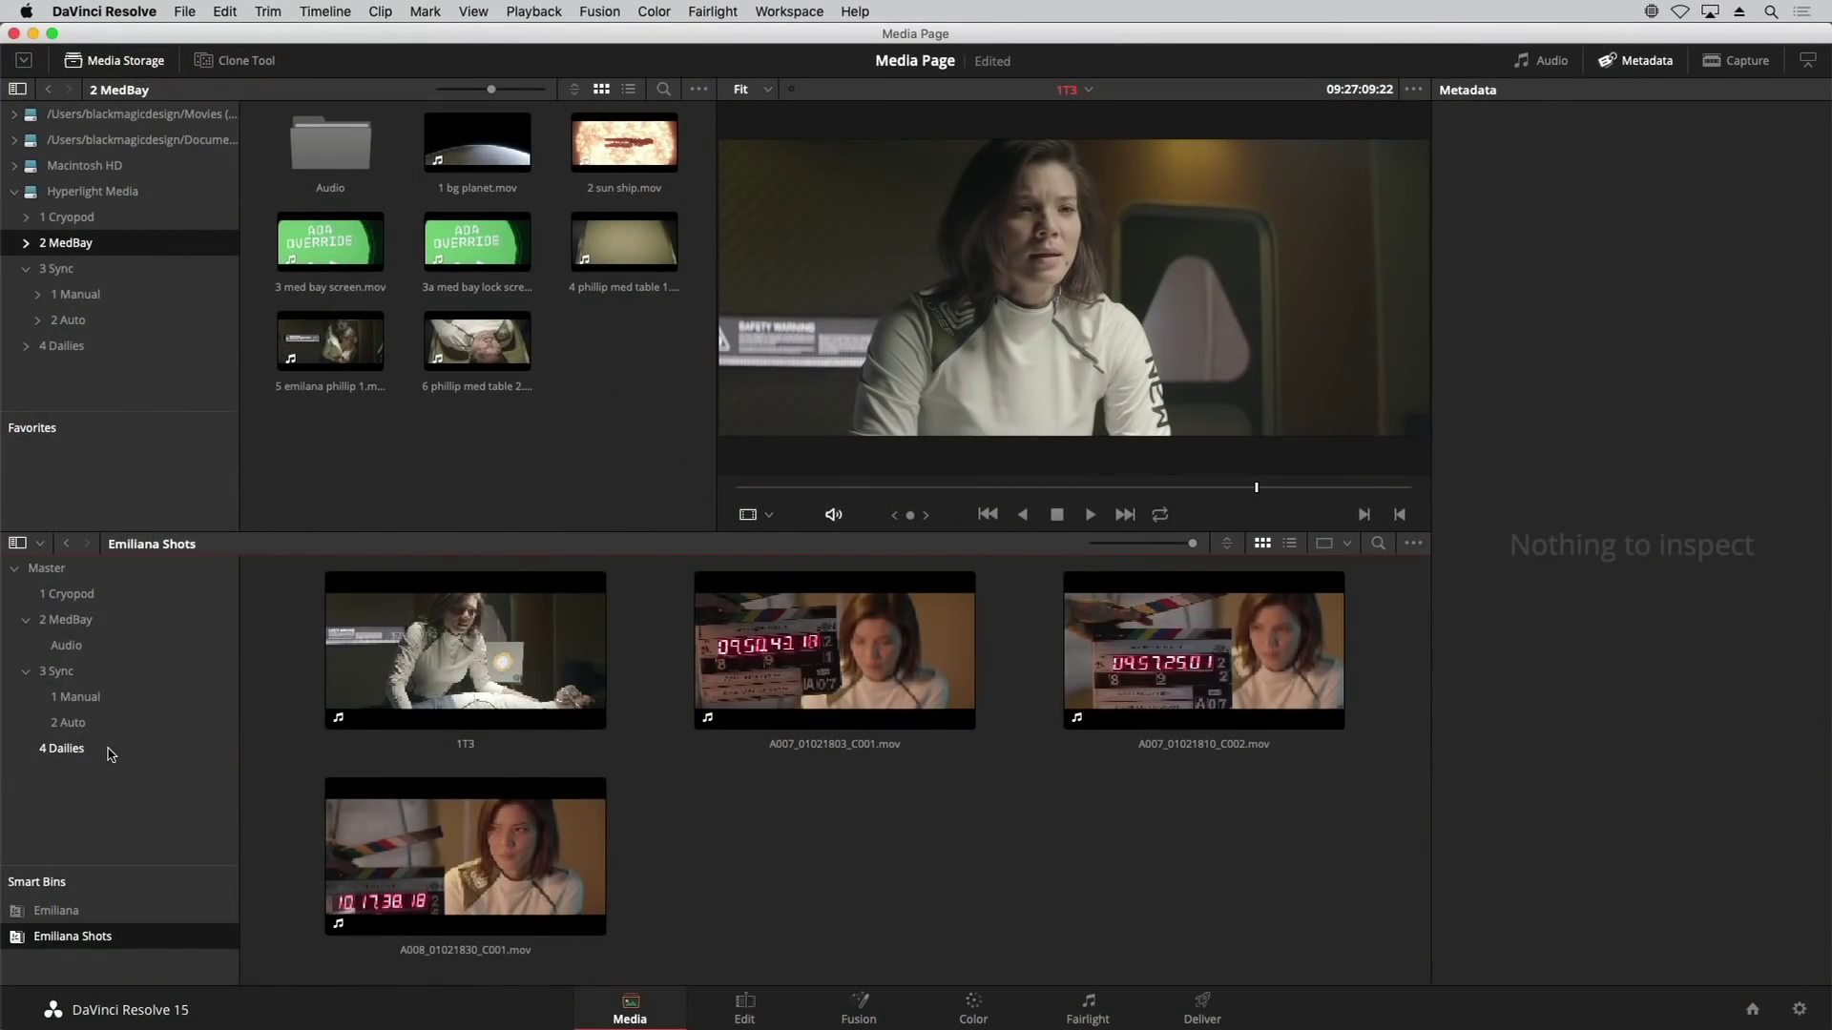
Step: Examine the Shot & Scene metadata of several clips in the 4 Dailies bin, including A003_01020010_C005.mov and A011_01030304_C002.mov
{"action": "left_click", "coordinate": [62, 748]}
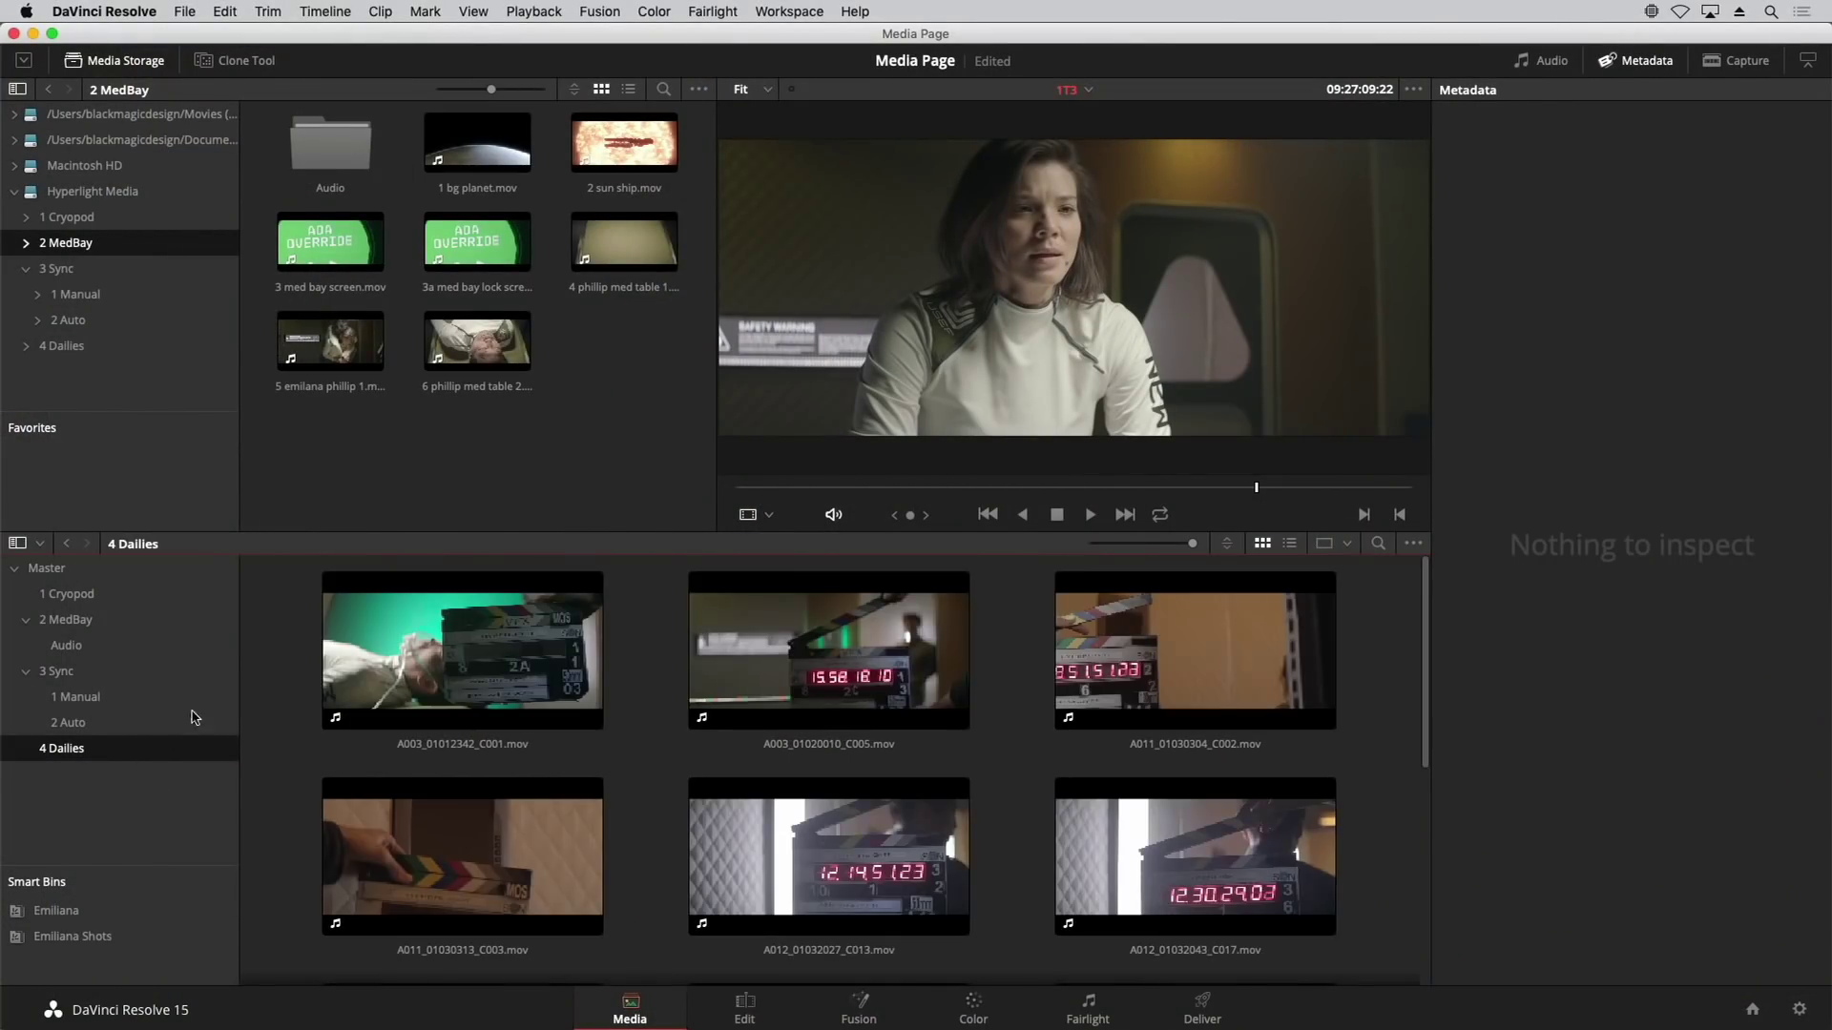
{"action": "left_click", "coordinate": [781, 658]}
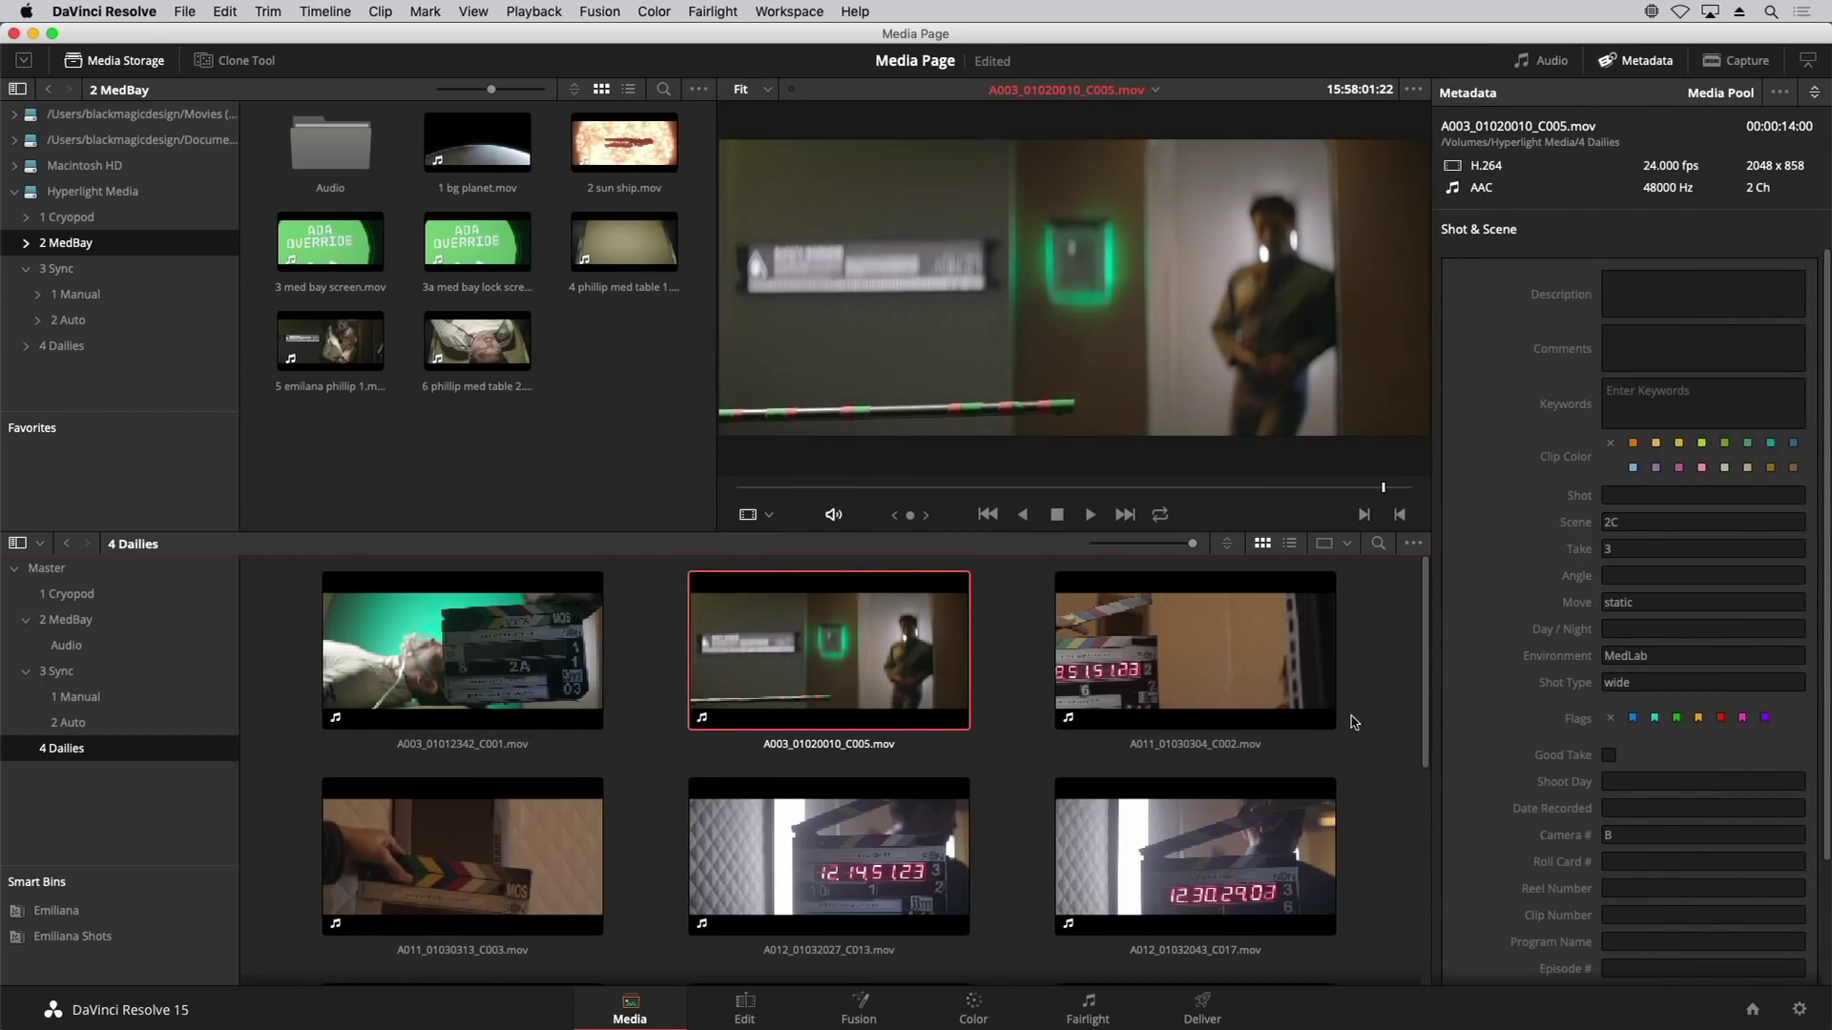
{"action": "left_click", "coordinate": [1303, 709]}
{"action": "key", "text": "Down"}
{"action": "key", "text": "Right"}
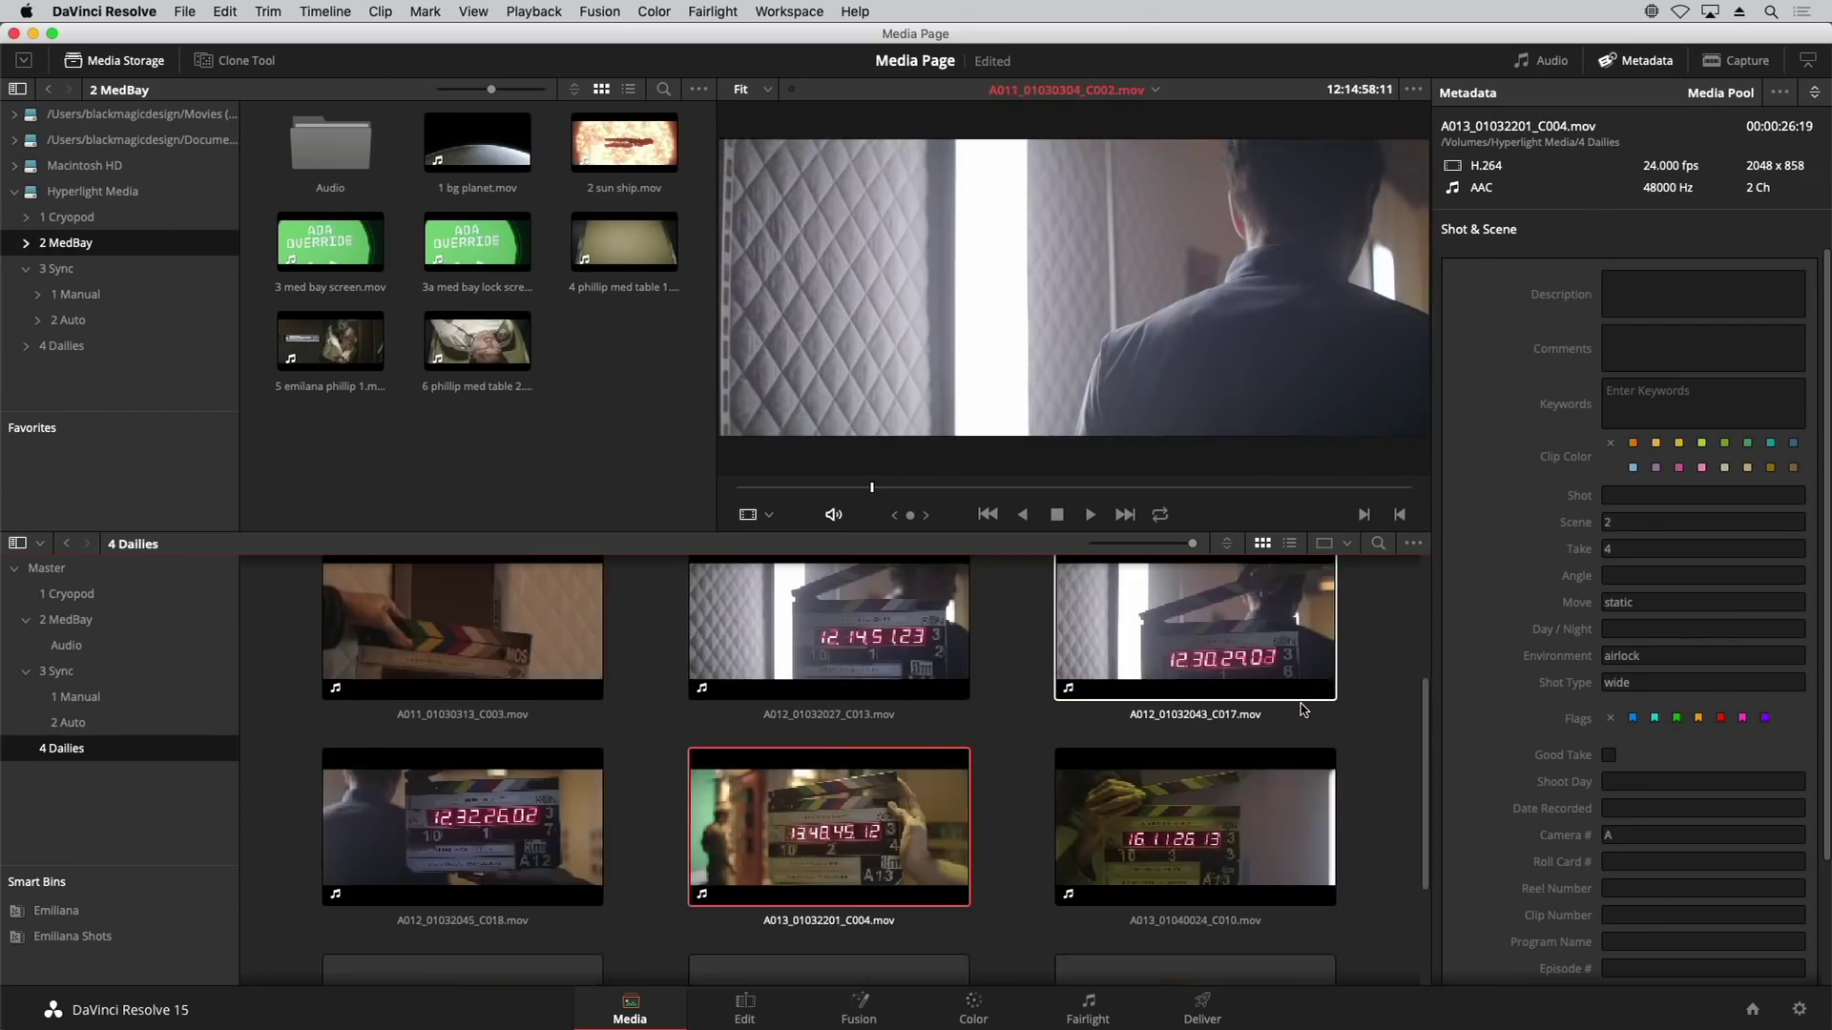
{"action": "key", "text": "Up"}
{"action": "key", "text": "Up"}
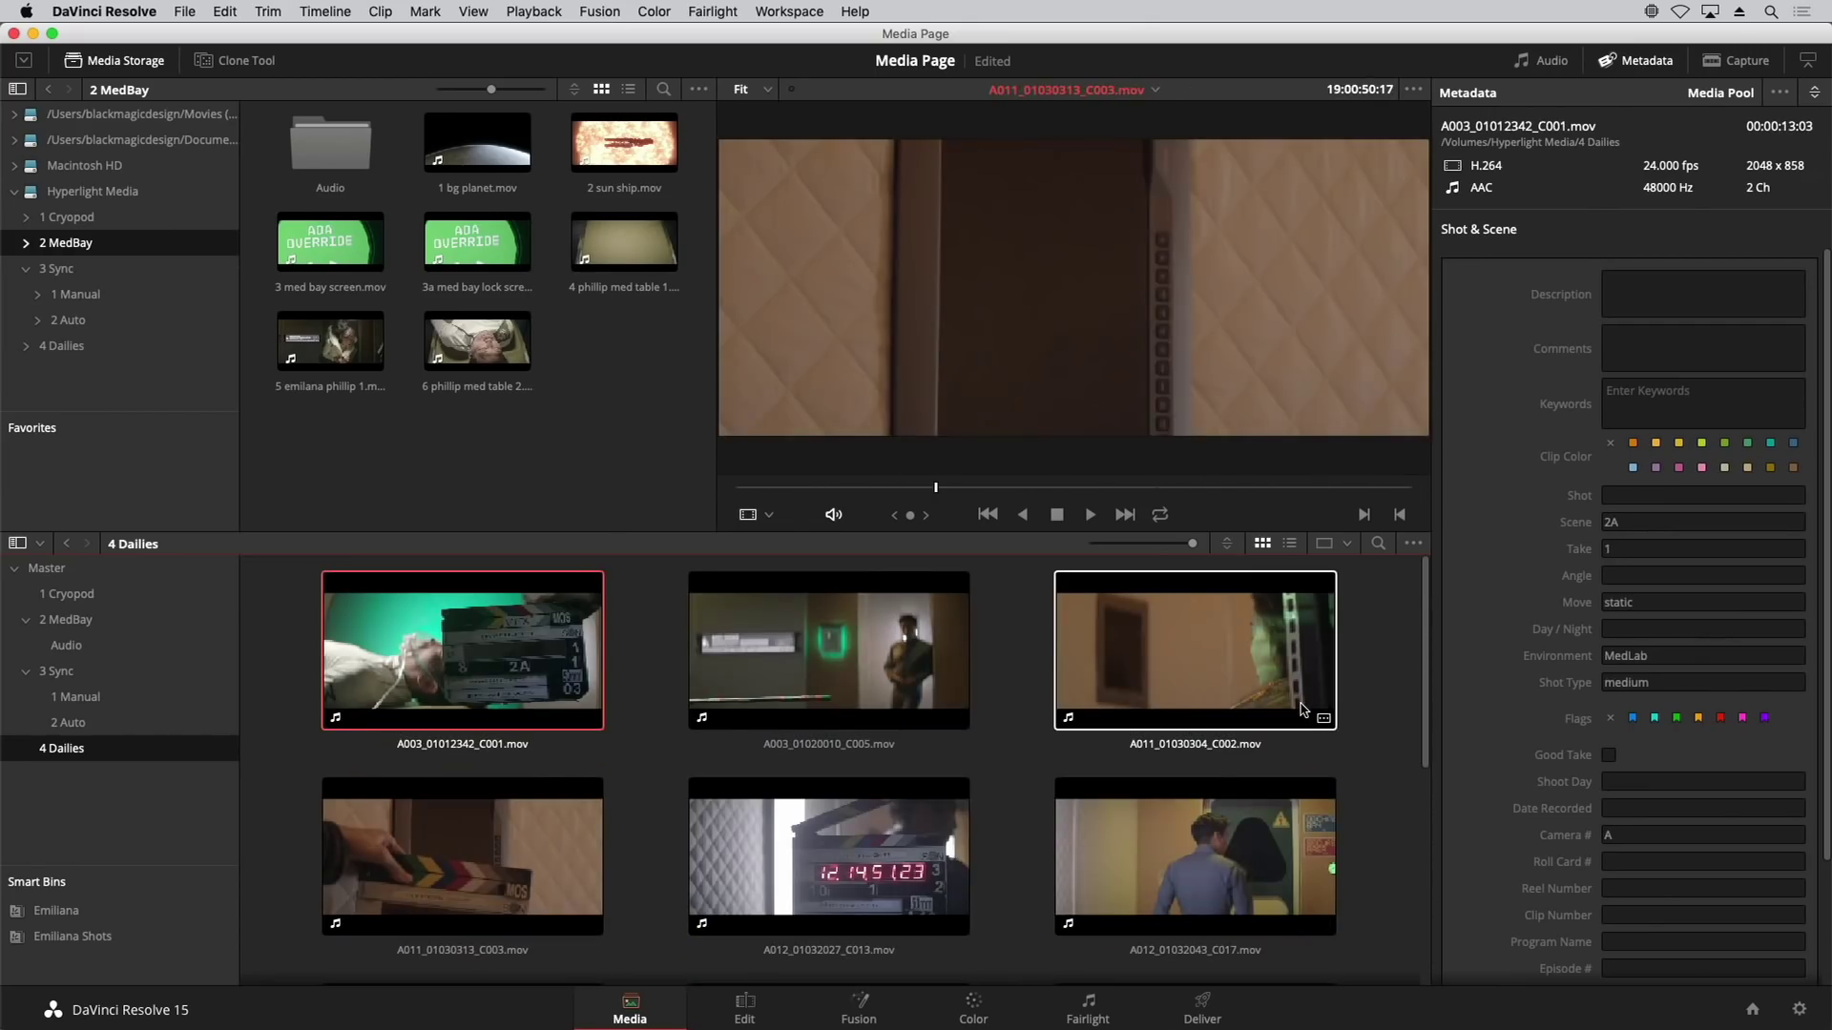
{"action": "left_click", "coordinate": [1382, 648]}
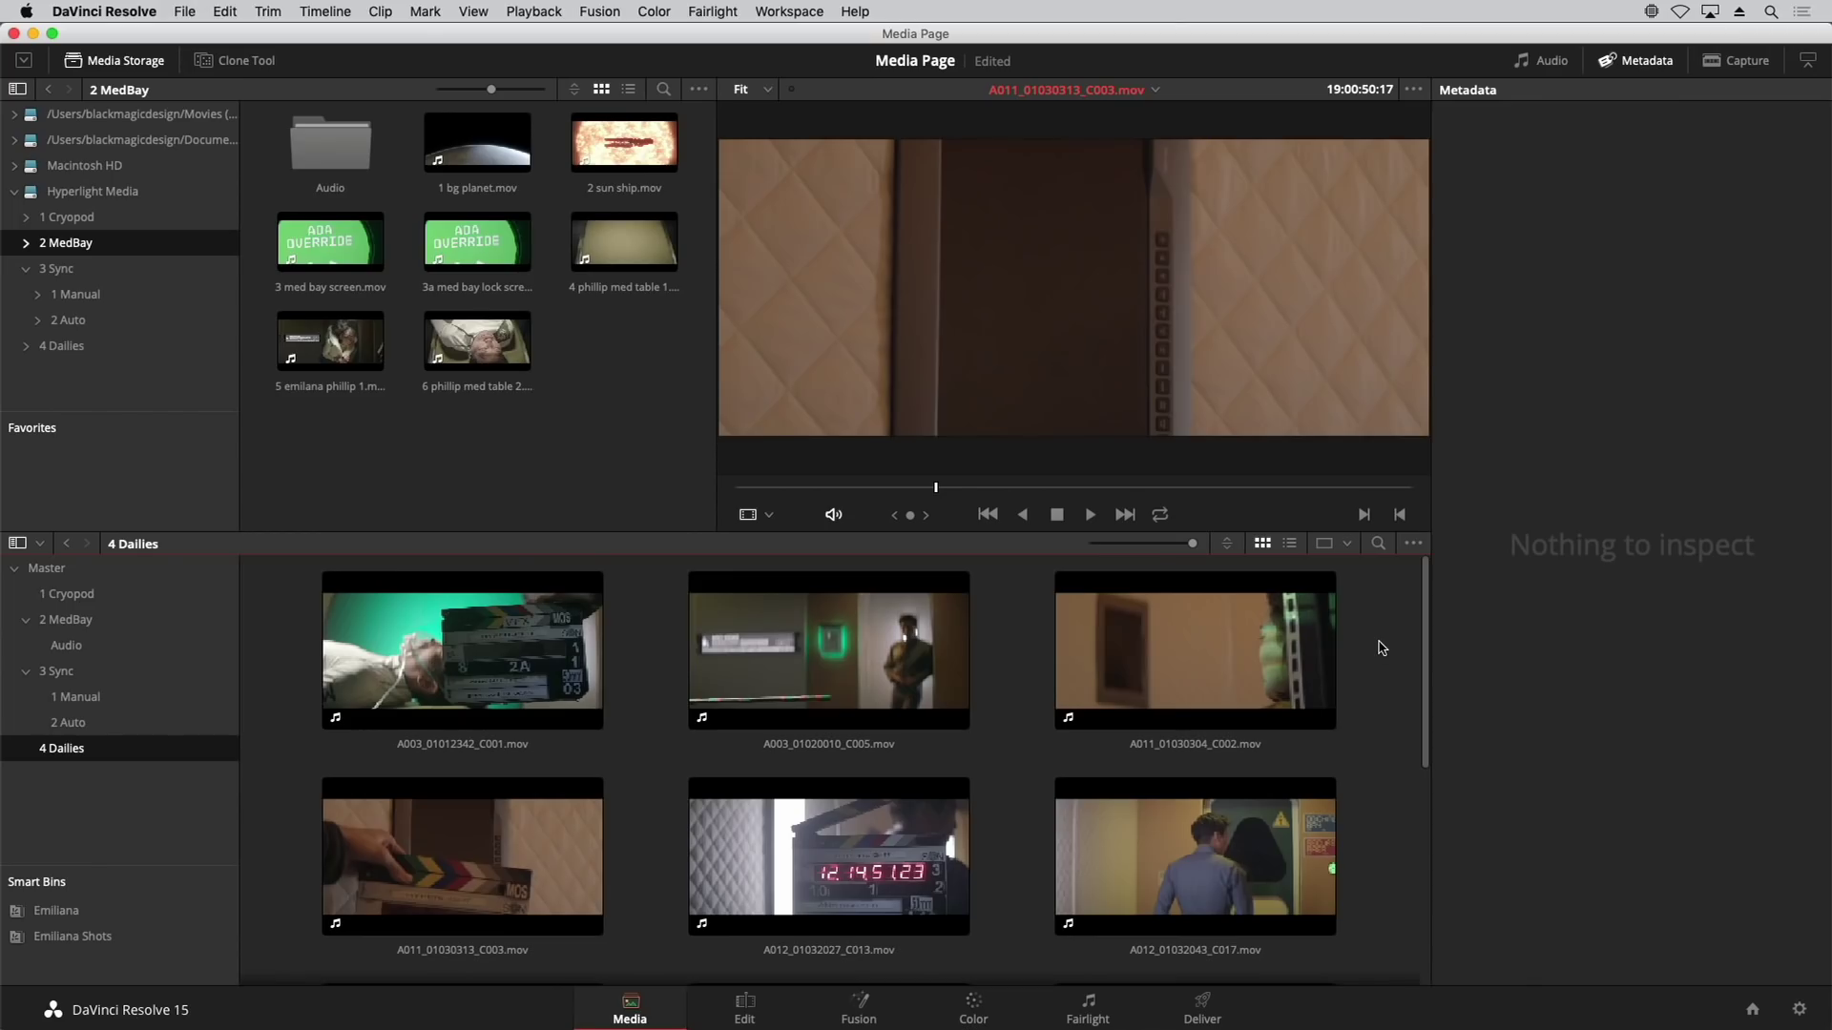
{"action": "left_click", "coordinate": [1278, 645]}
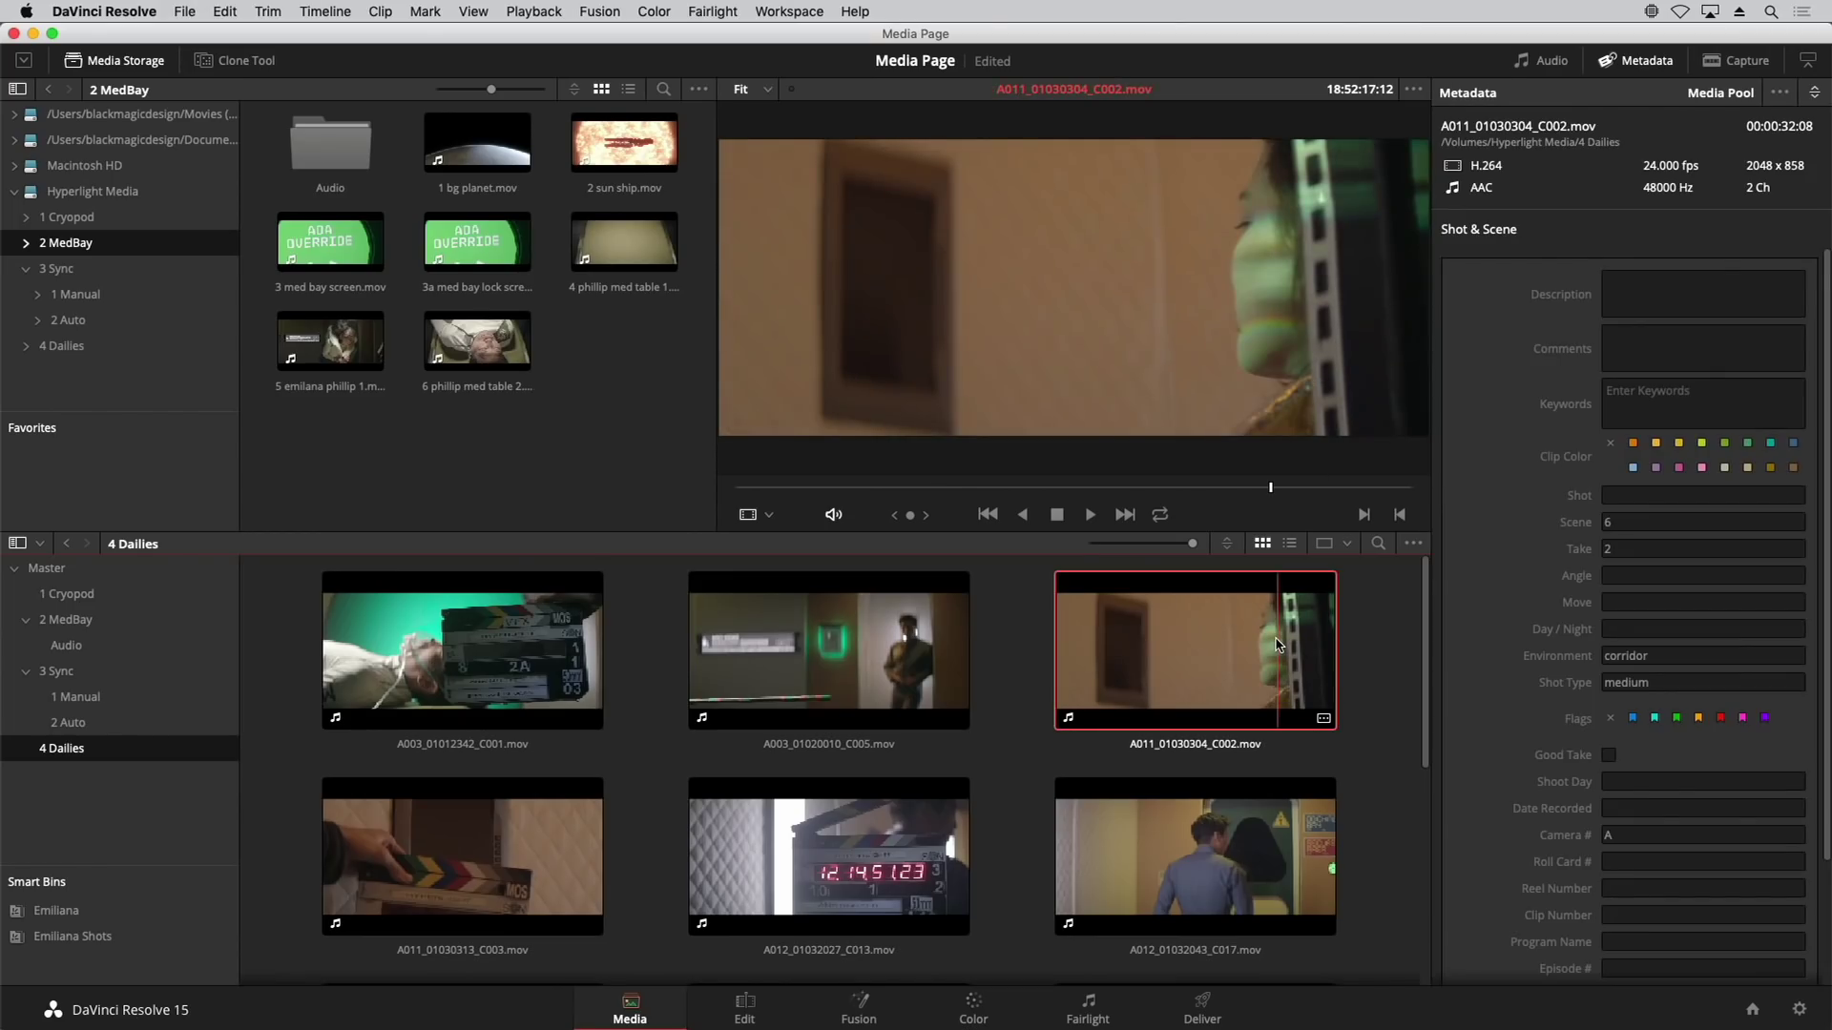
{"action": "left_click", "coordinate": [1378, 613]}
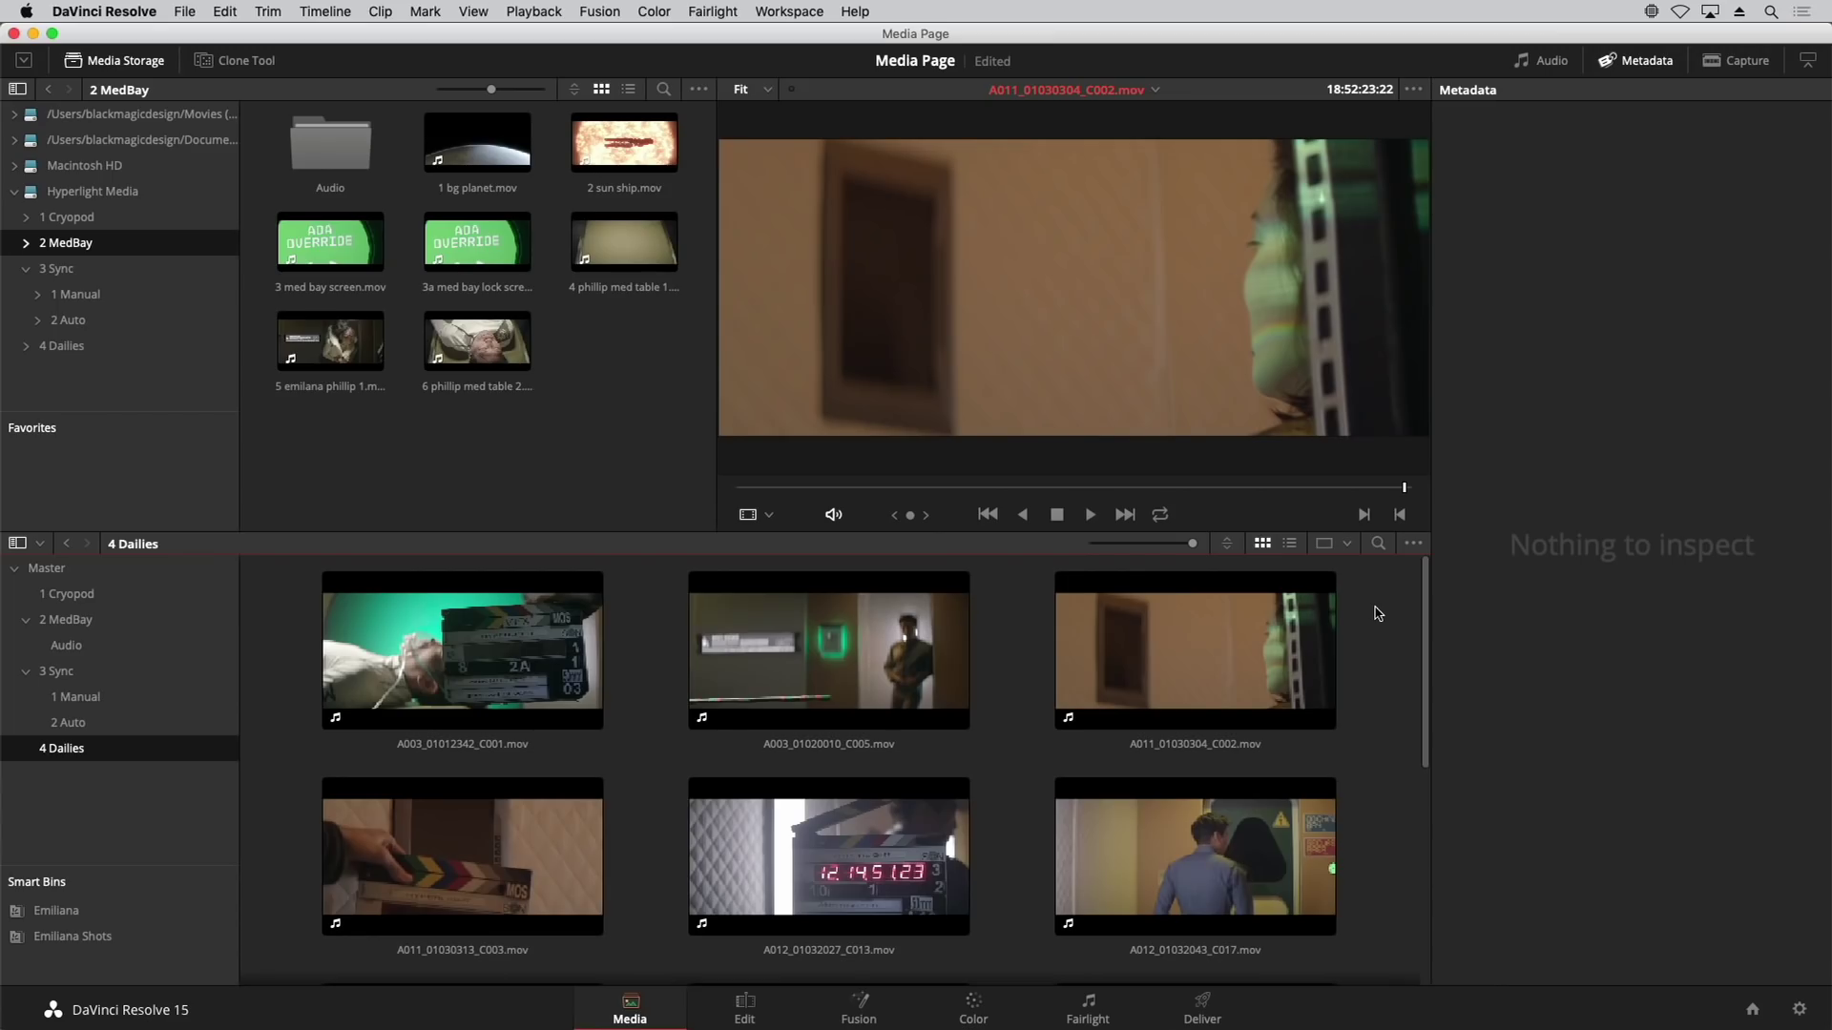
Step: Open the clip attributes for all clips in the 4 Dailies bin and start the clip name with the Scene metadata variable
{"action": "key", "text": "super+a"}
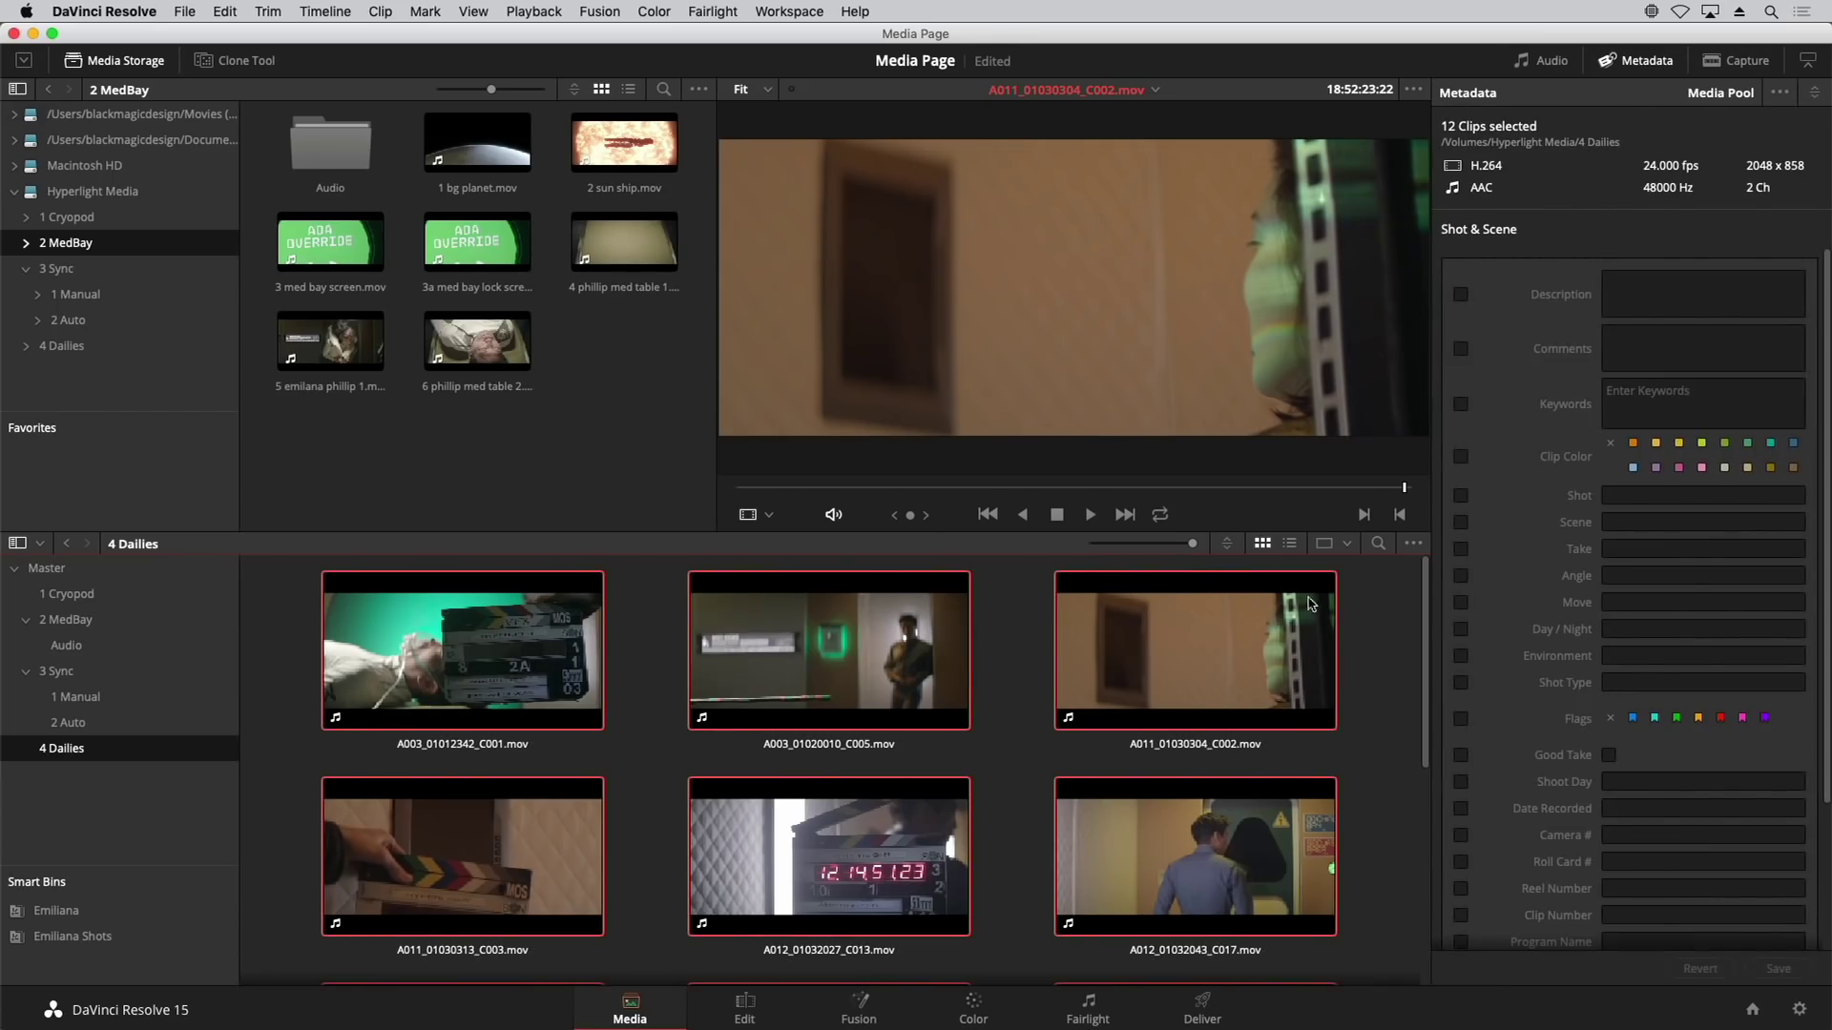
{"action": "right_click", "coordinate": [1151, 610]}
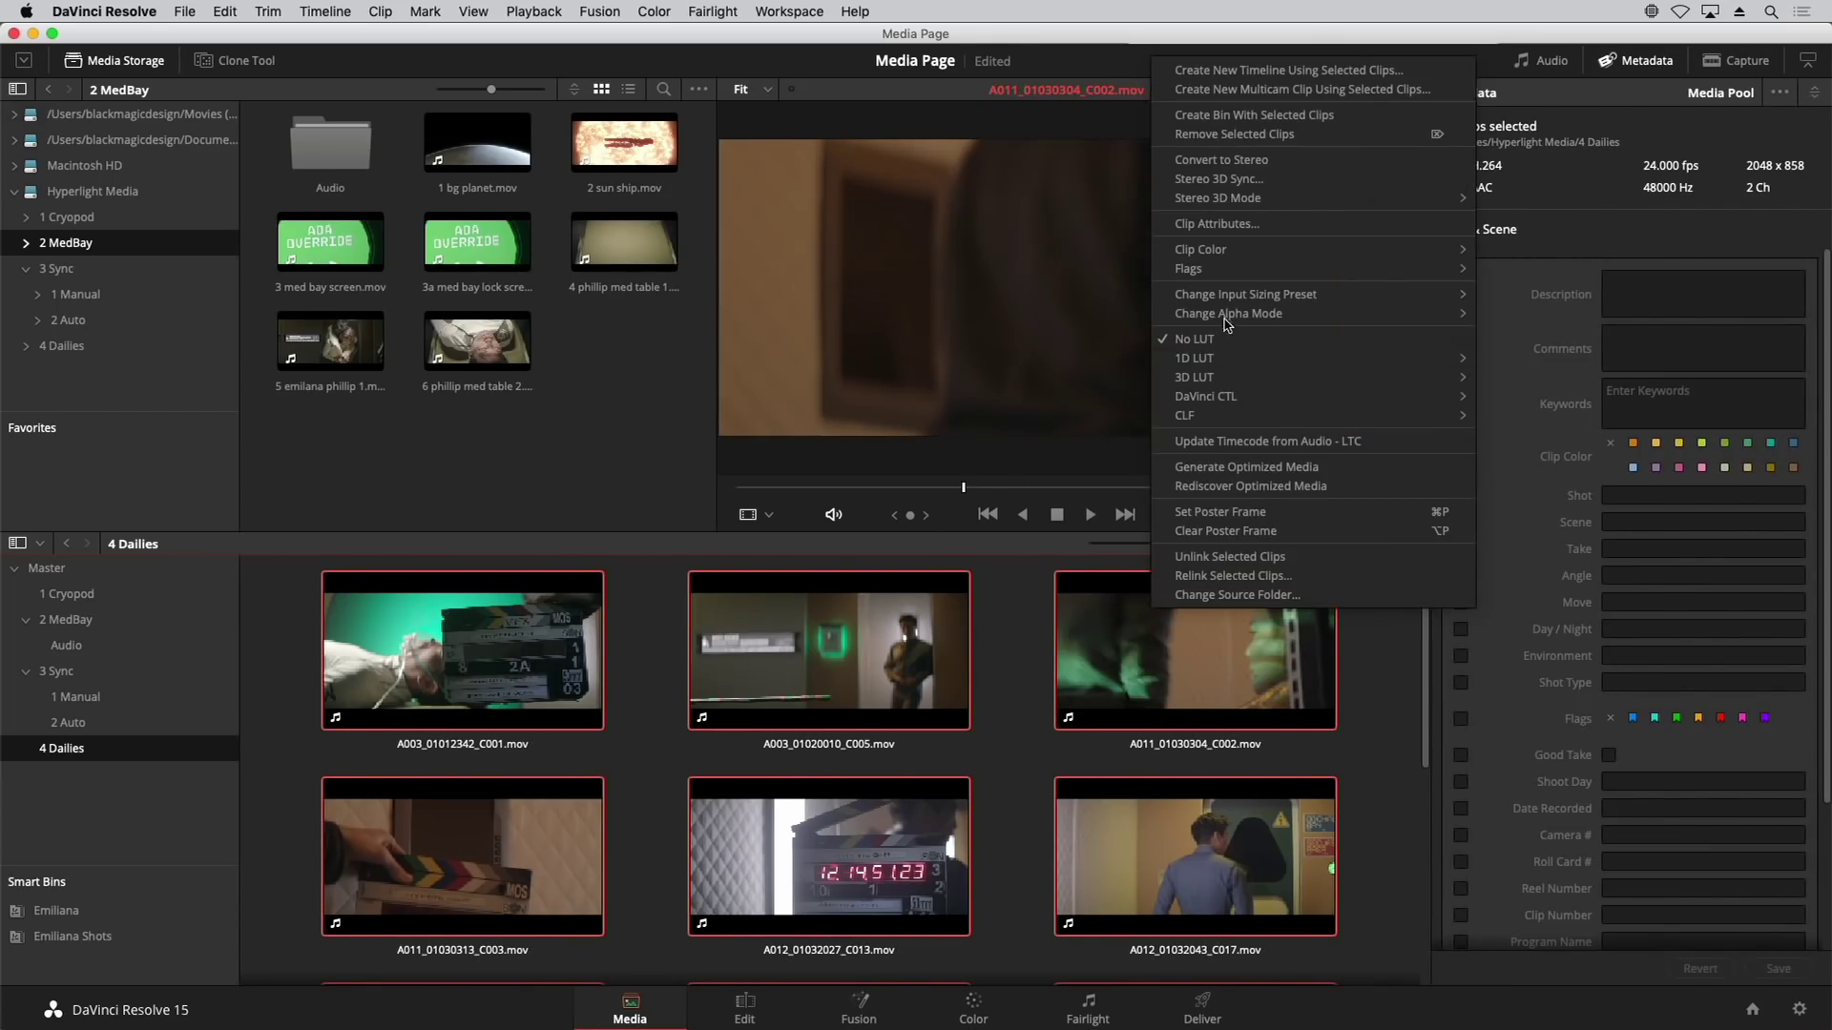
{"action": "left_click", "coordinate": [1208, 226]}
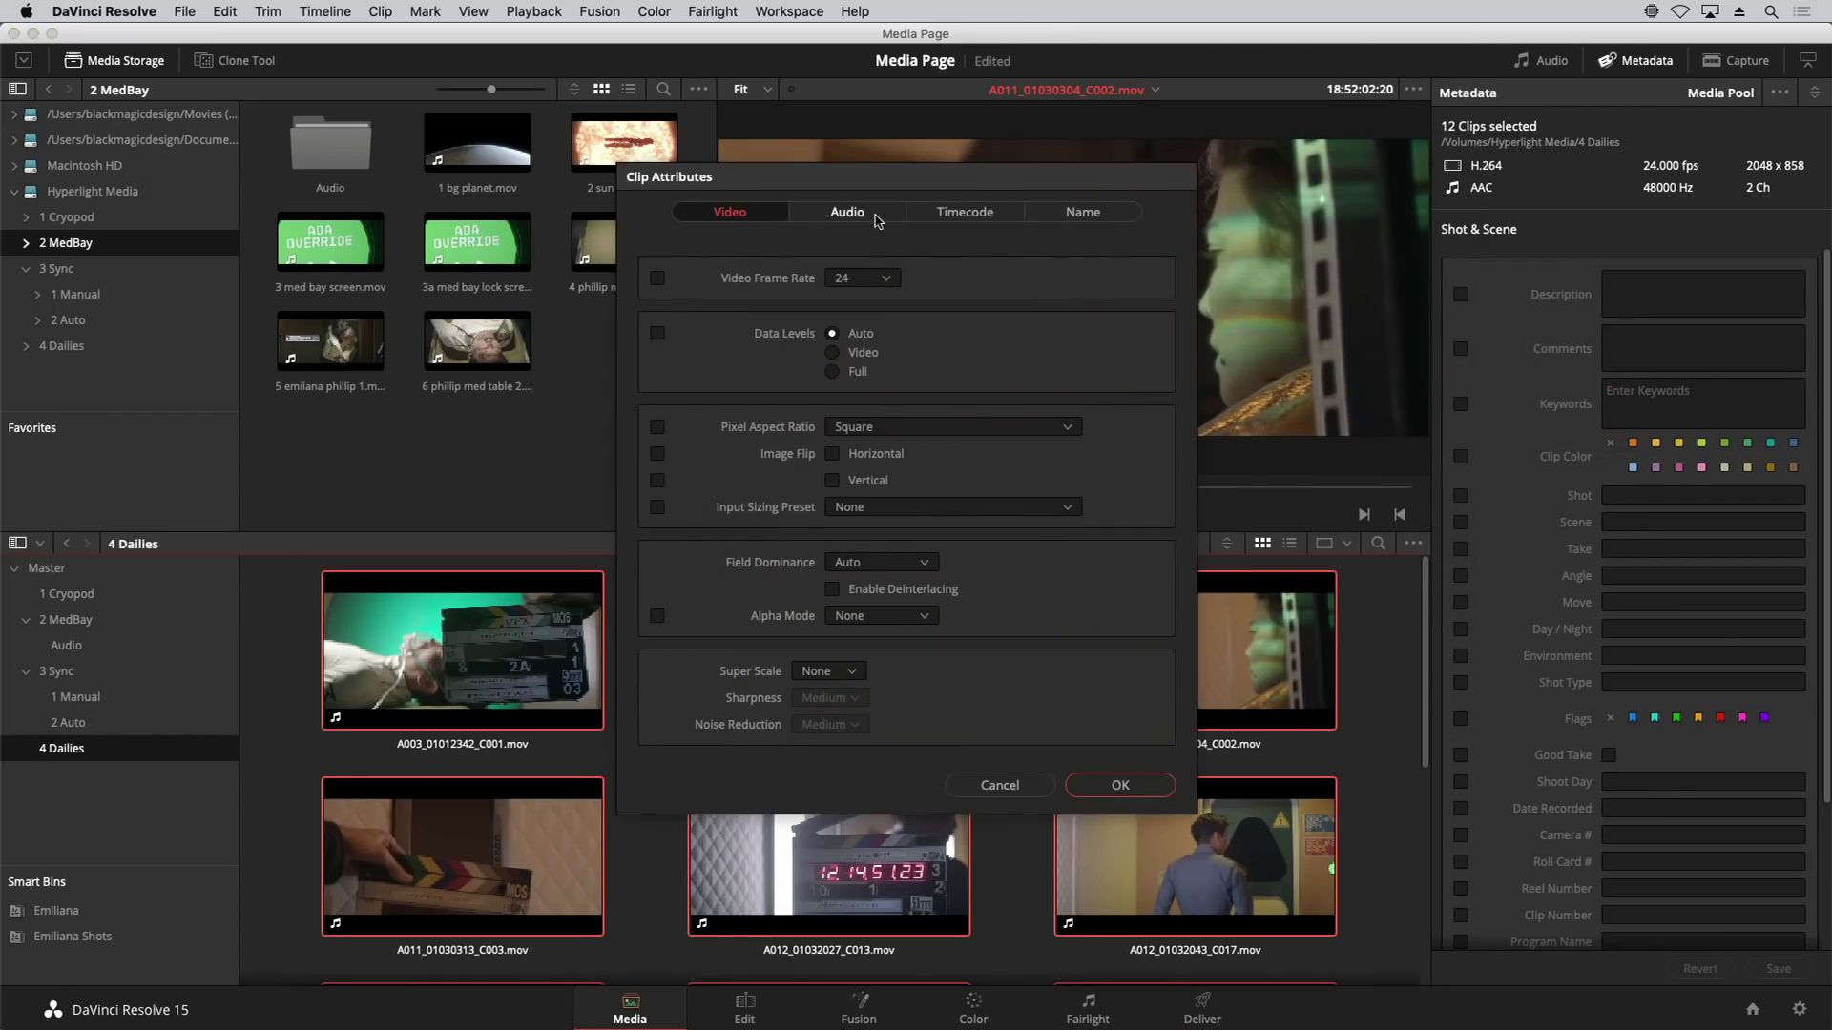
{"action": "left_click", "coordinate": [1114, 219]}
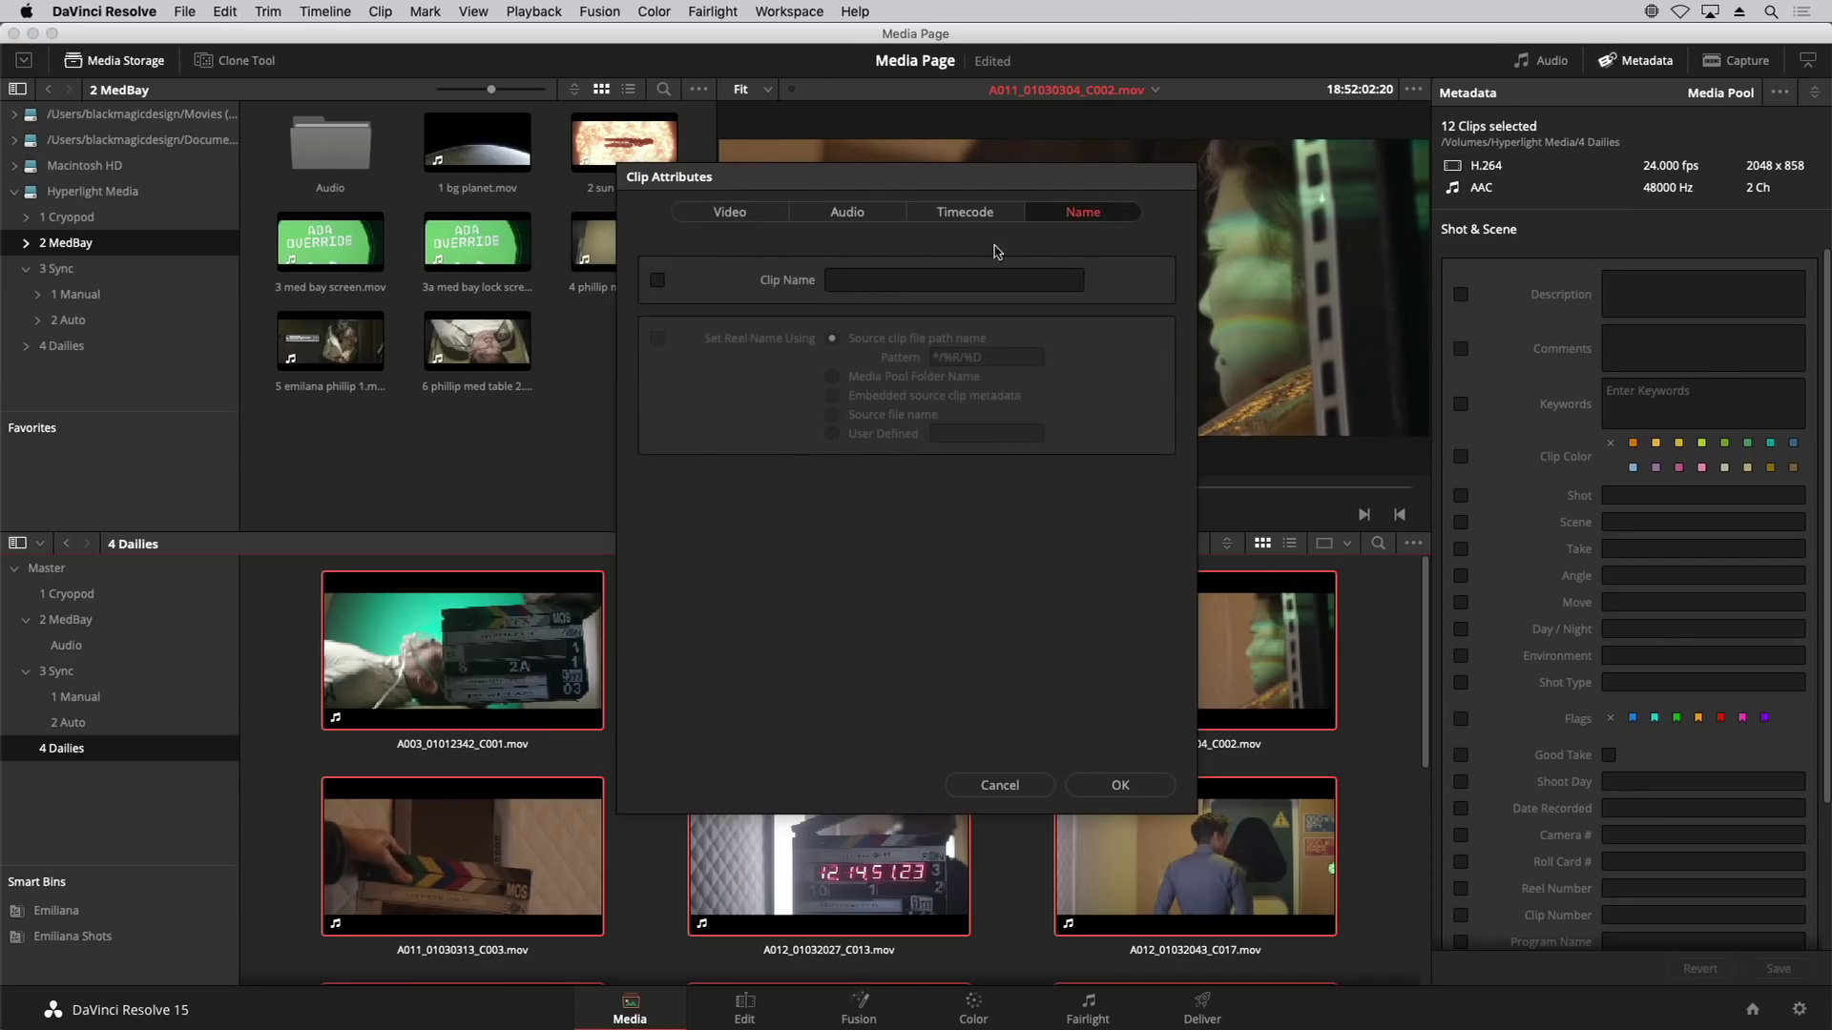
{"action": "left_click", "coordinate": [851, 280]}
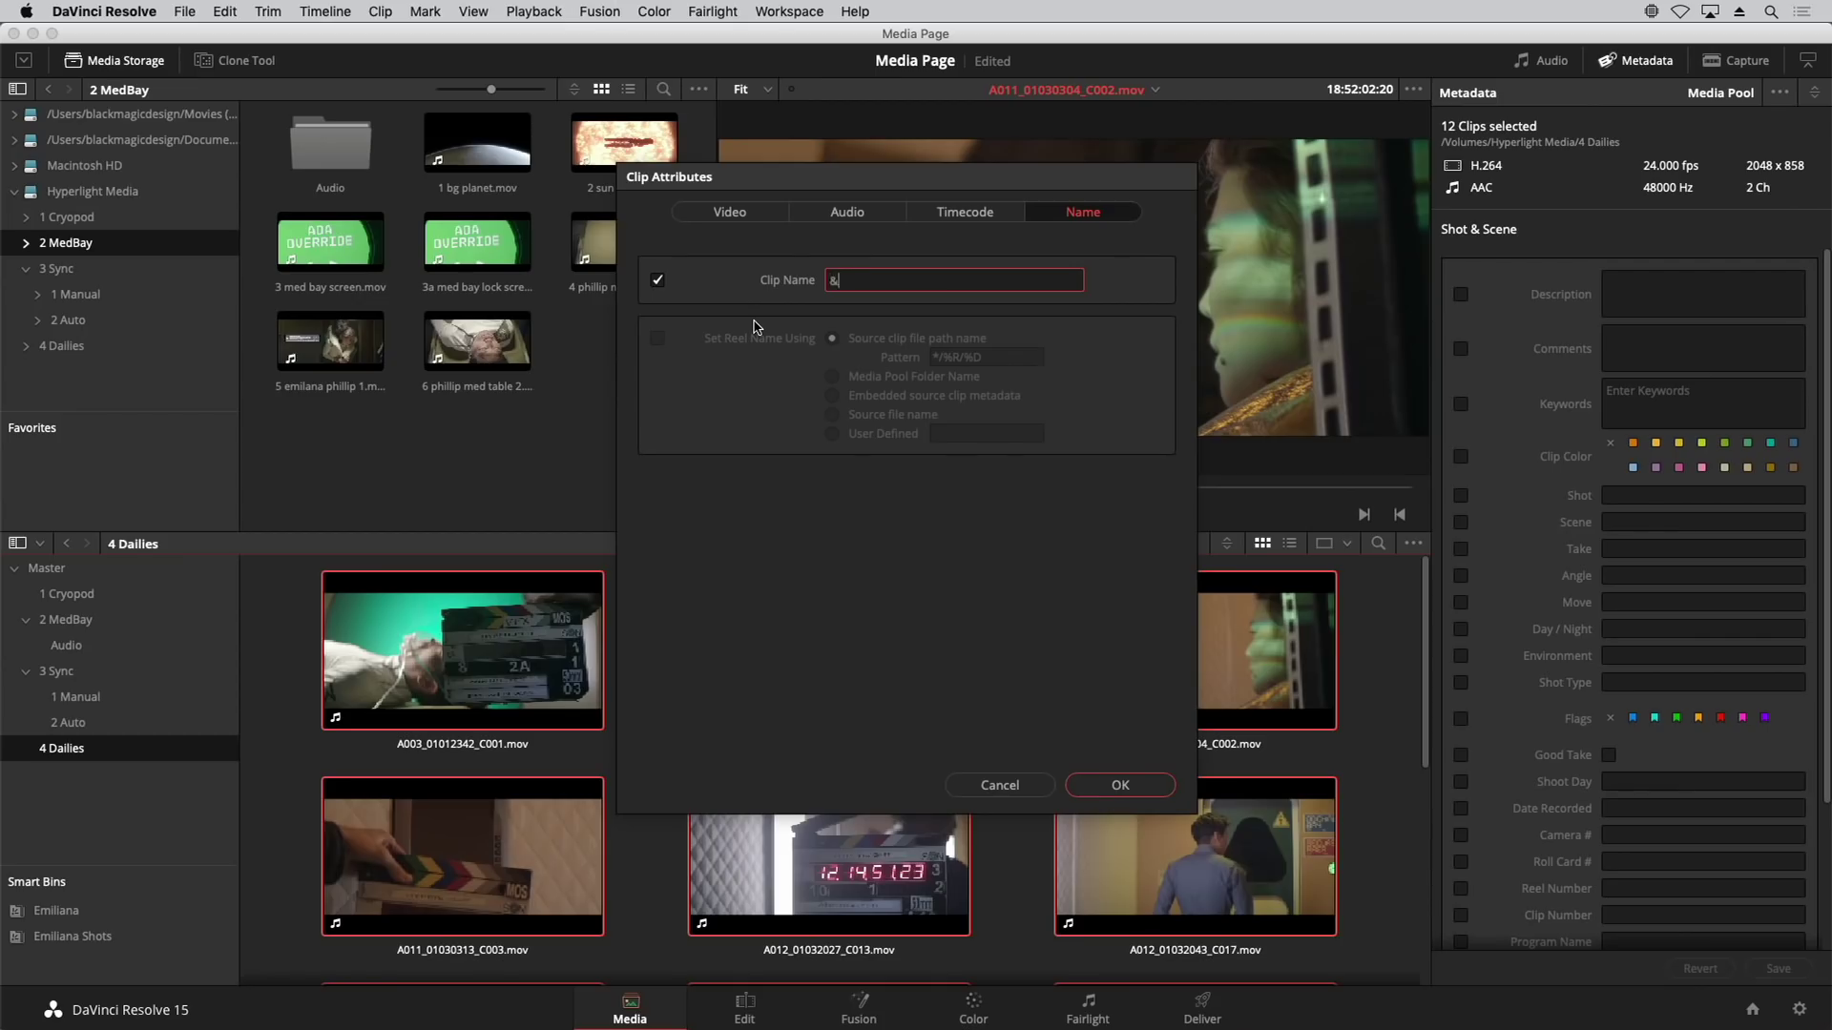
{"action": "type", "text": "%"}
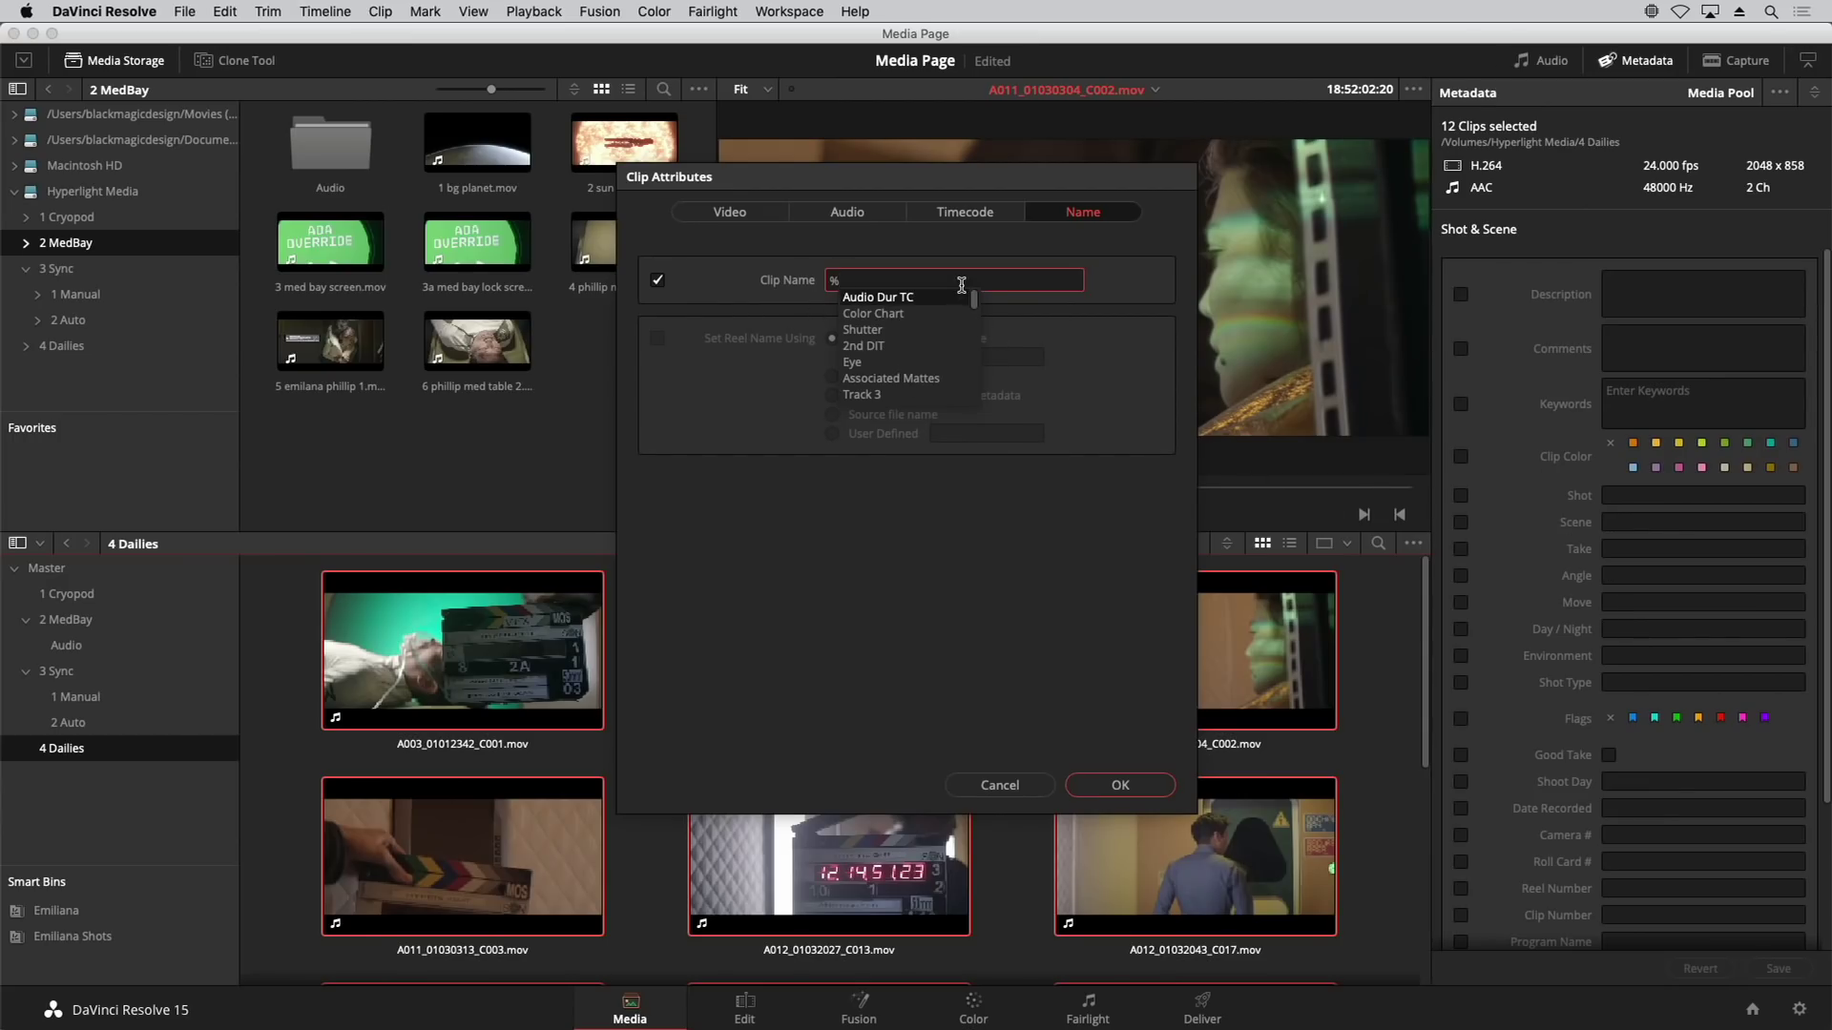
{"action": "type", "text": "sc"}
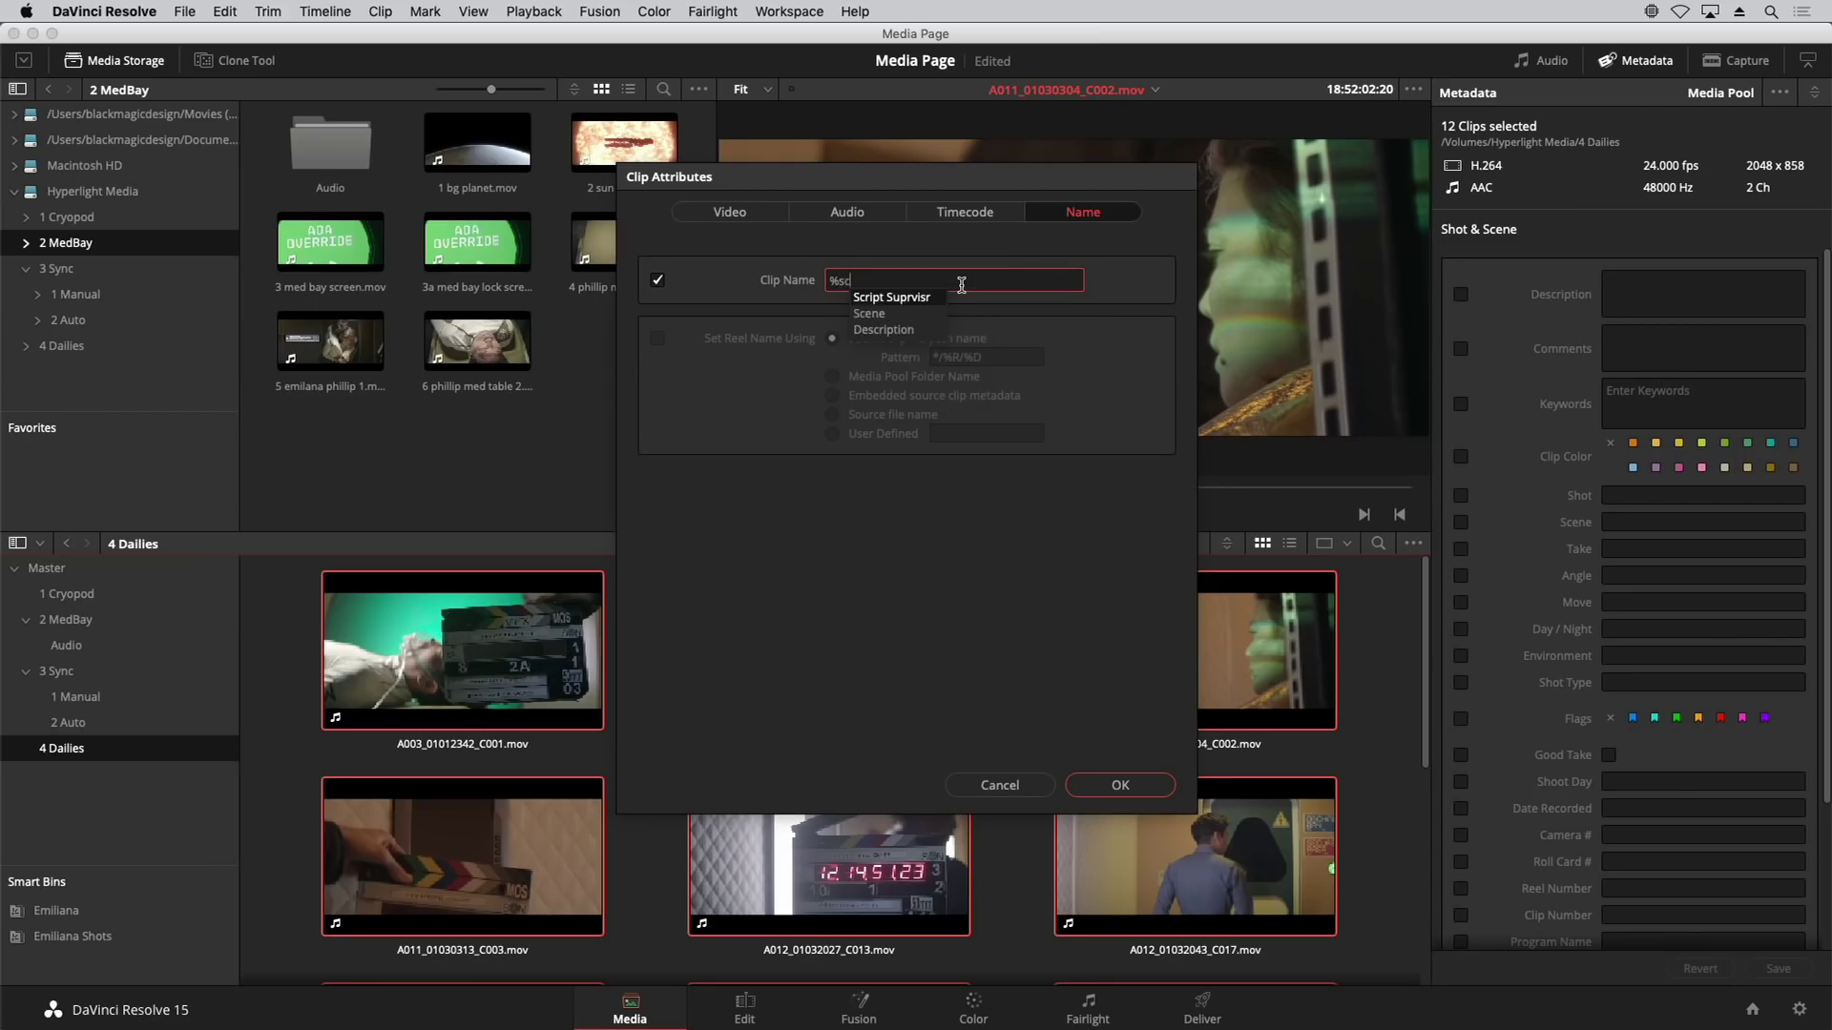
{"action": "type", "text": "e"}
{"action": "key", "text": "Return"}
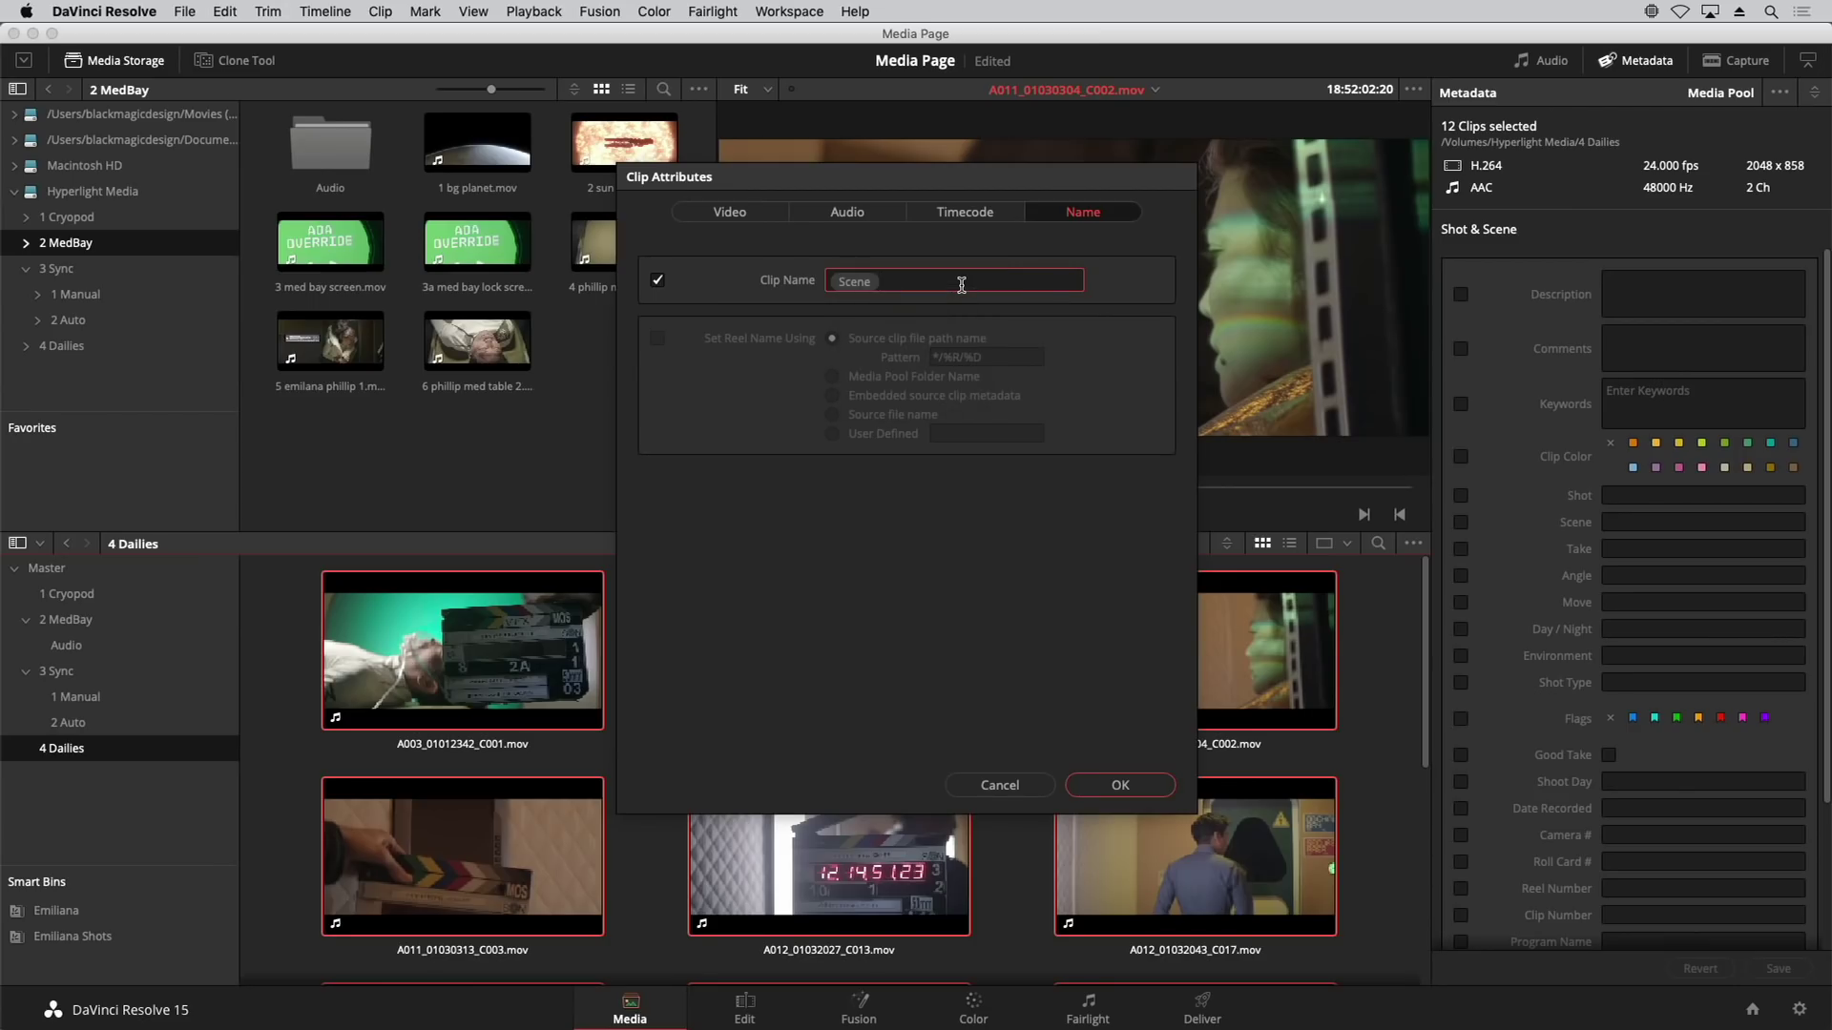
Step: Extend the clip name with the word Take followed by the Take metadata variable
{"action": "type", "text": "Take %T"}
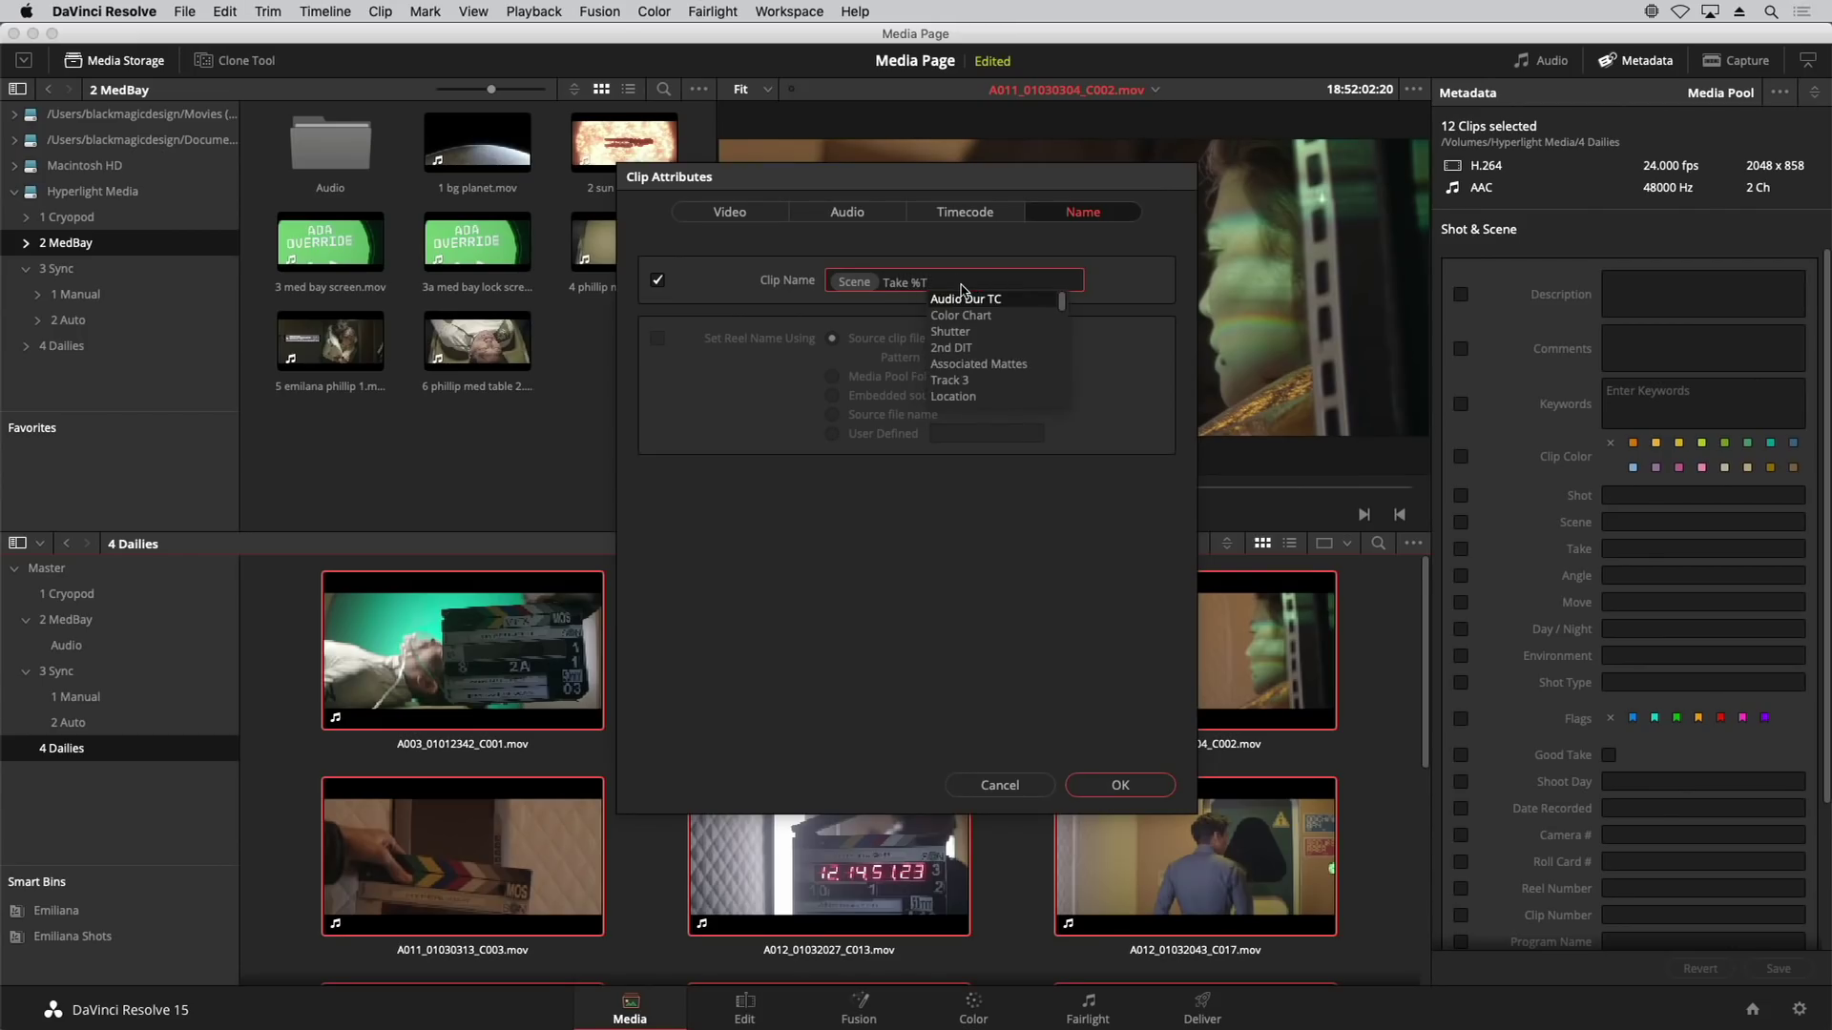
{"action": "type", "text": "a"}
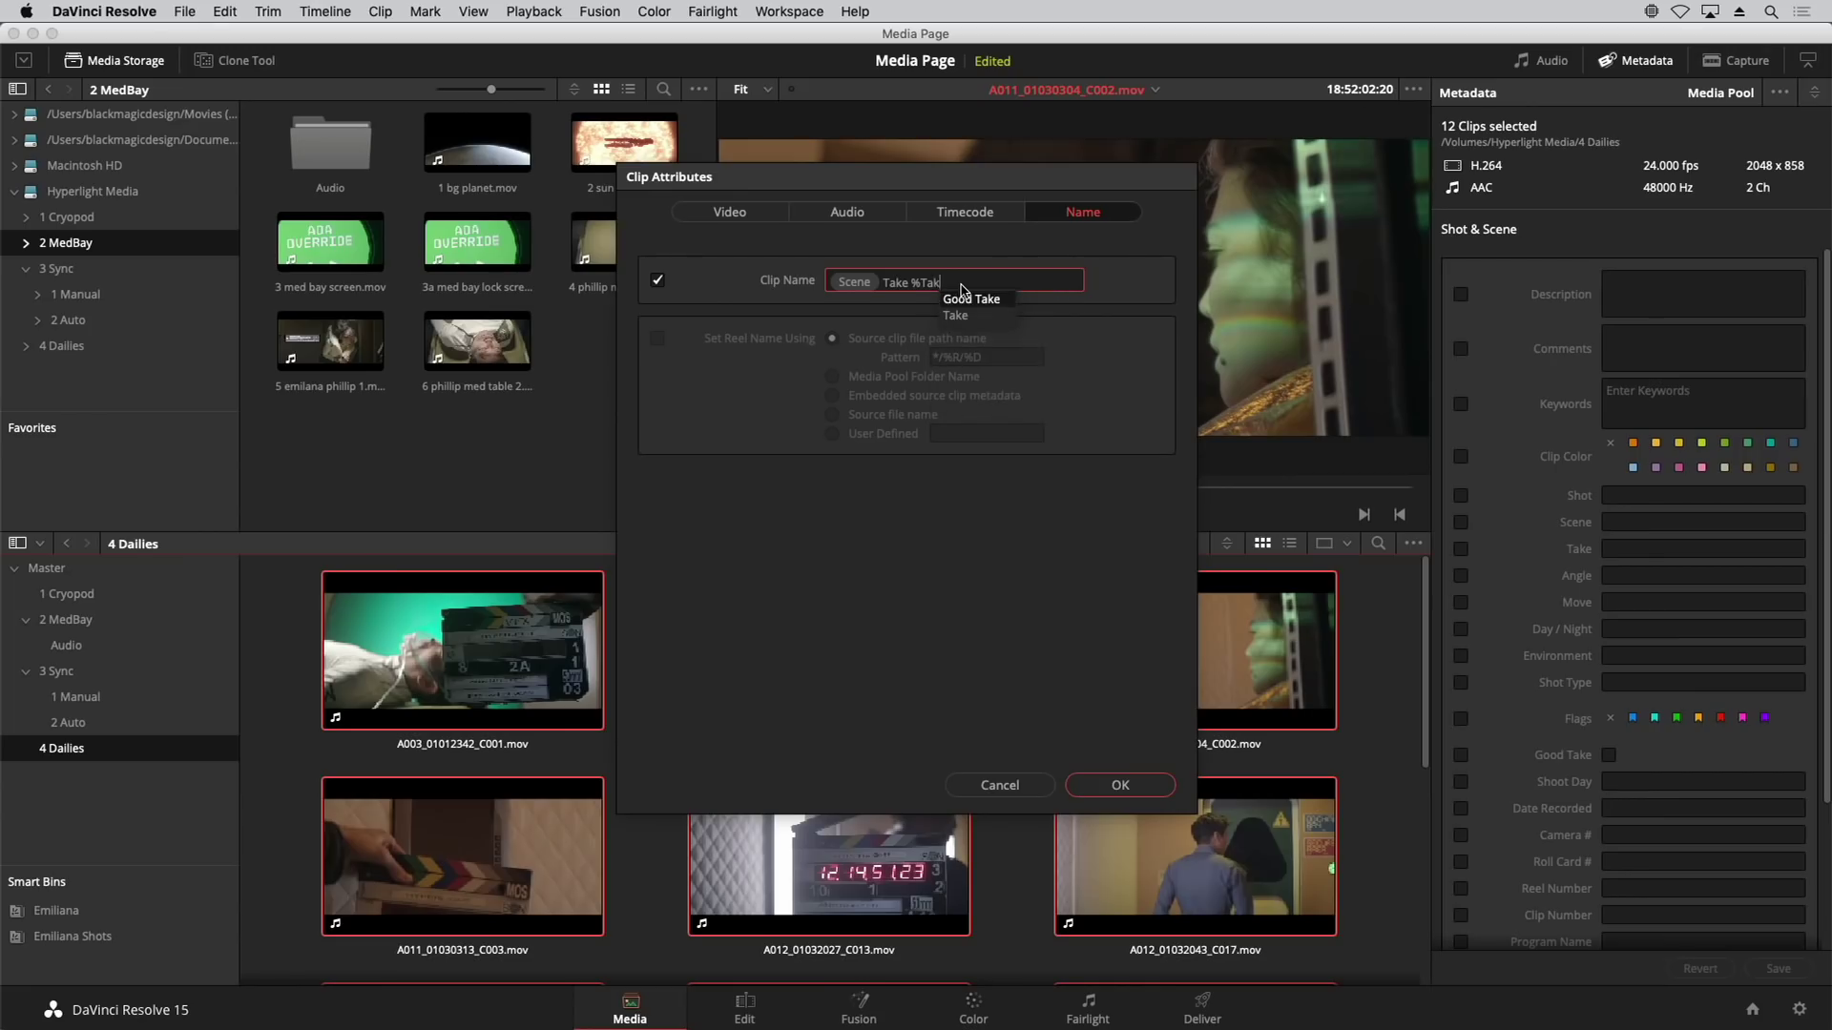
{"action": "type", "text": "k"}
{"action": "key", "text": "Down"}
{"action": "key", "text": "Return"}
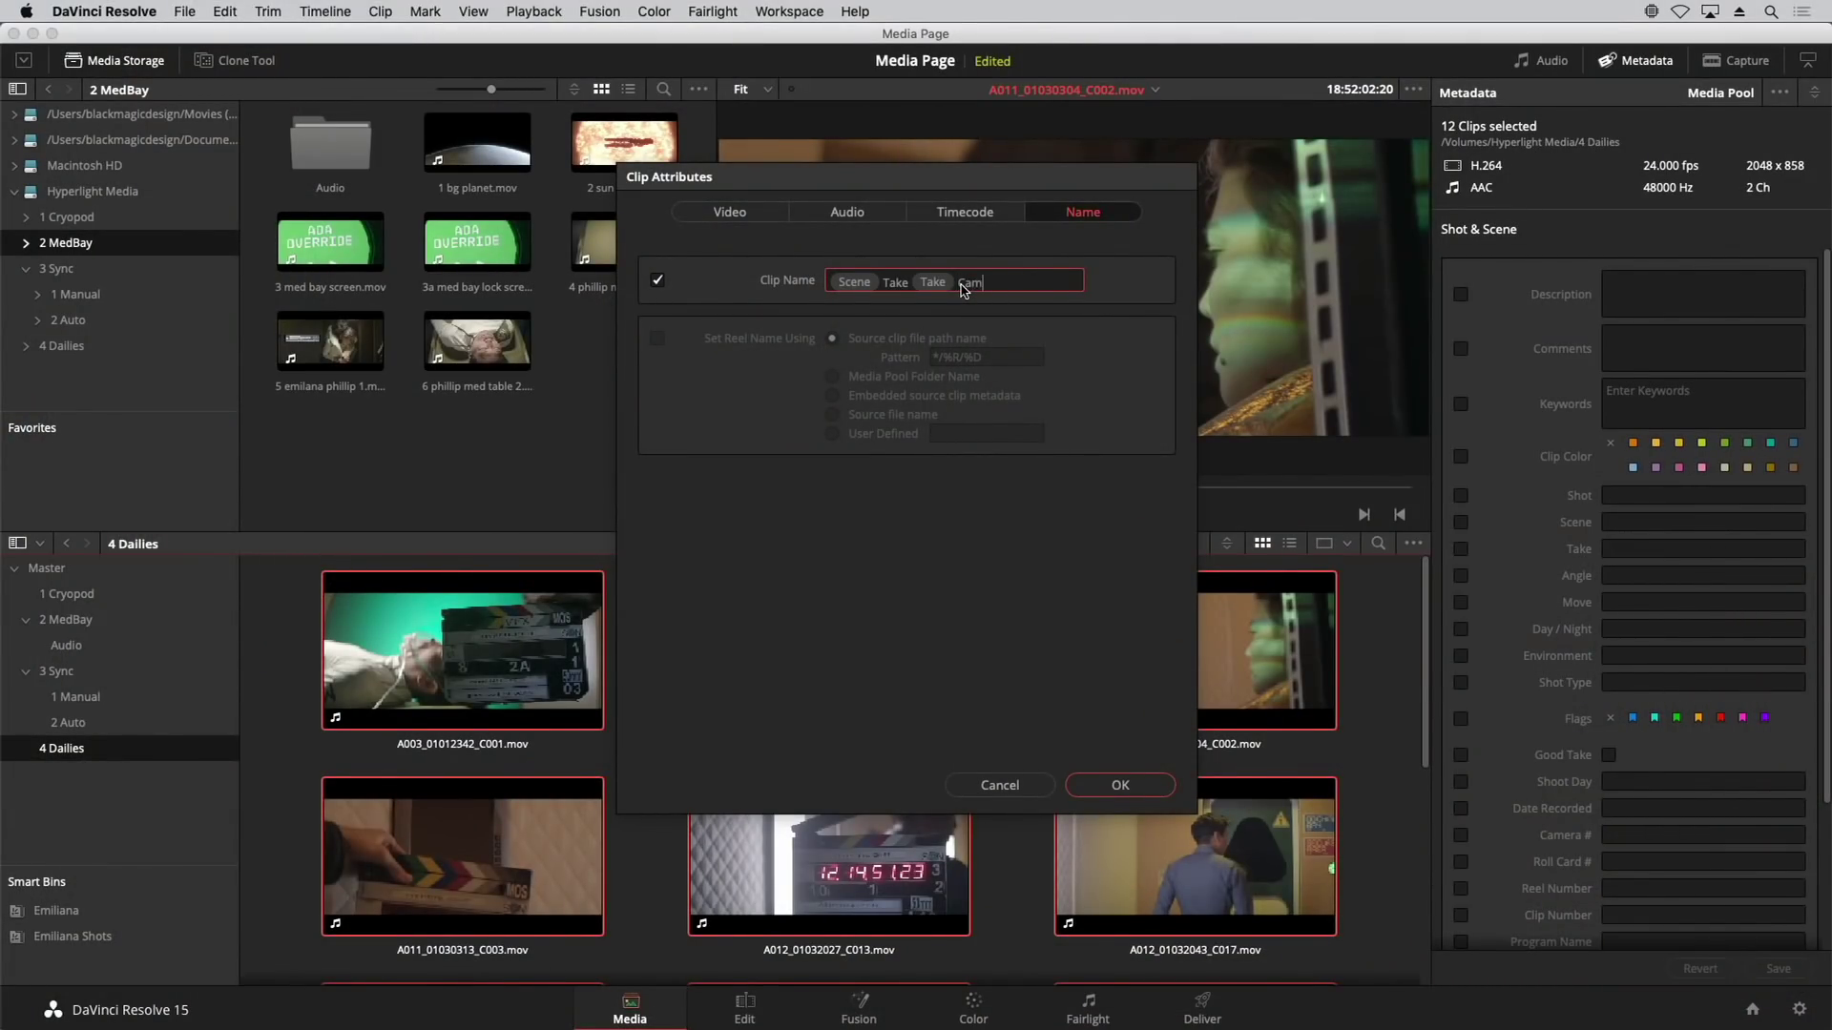
Step: Add the text Cam followed by the Cam # metadata variable to the clip name
{"action": "type", "text": "%cam"}
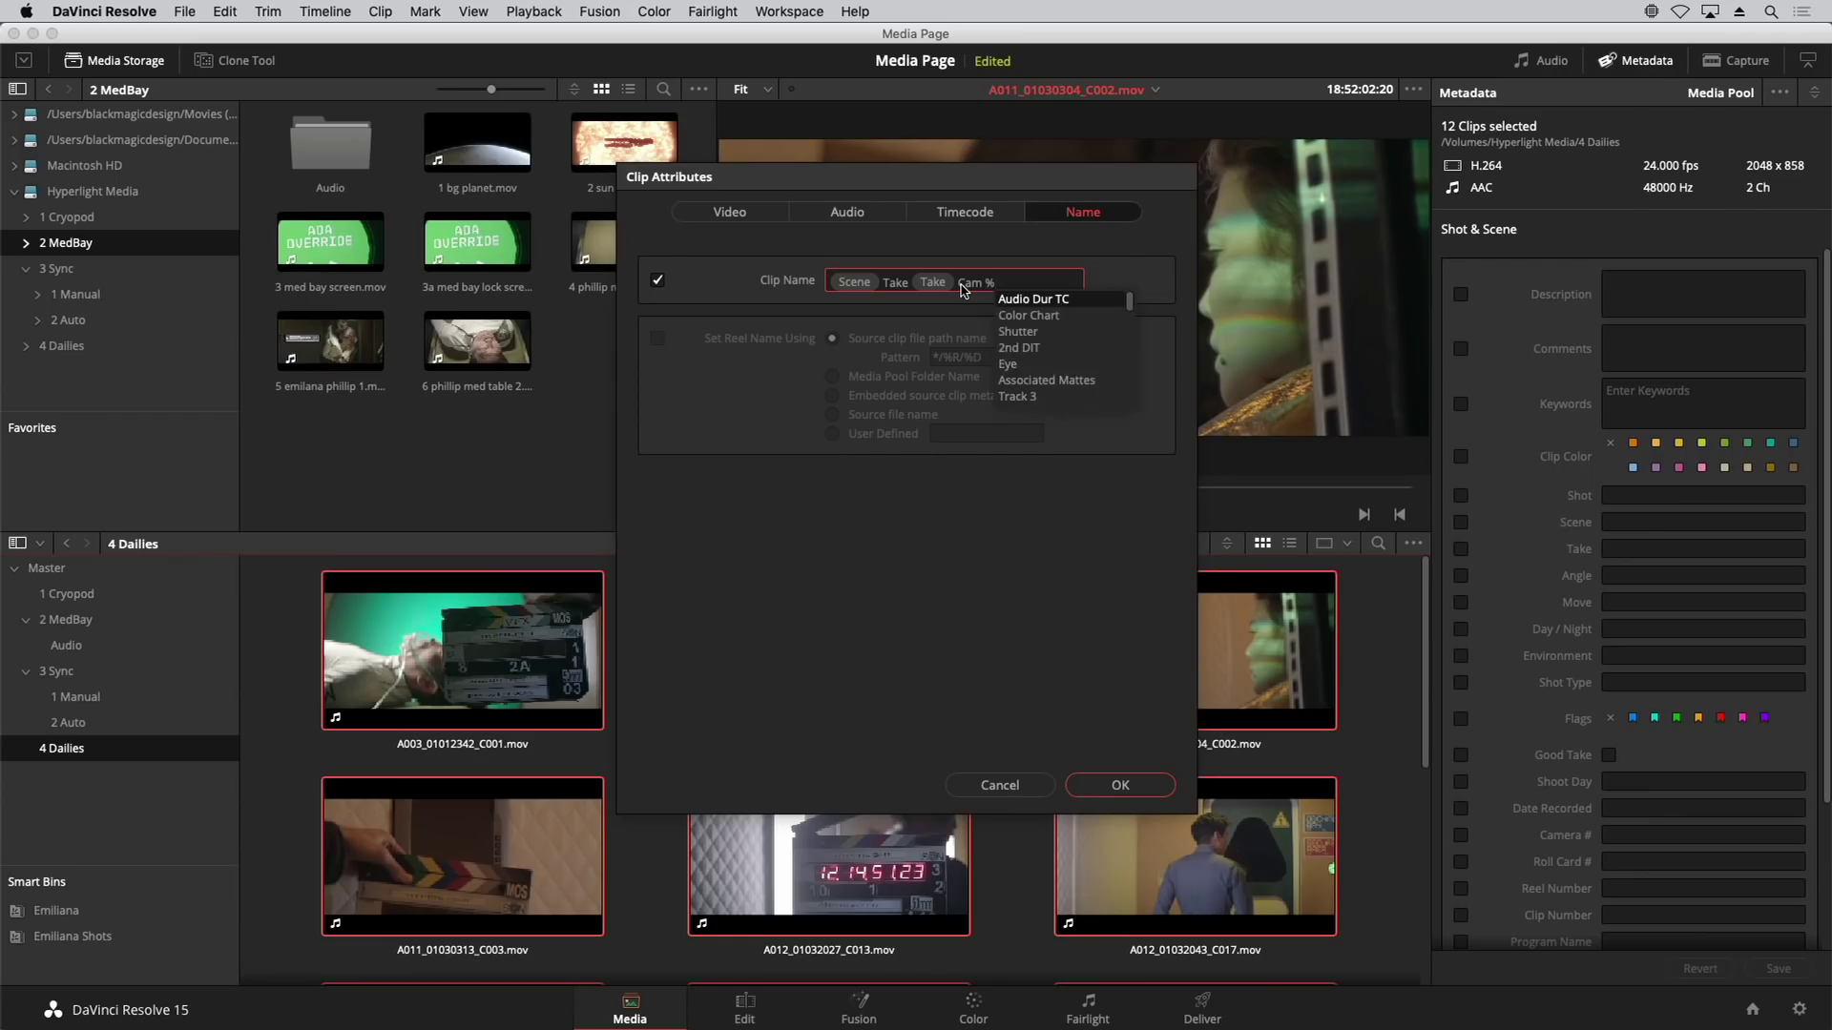
{"action": "key", "text": "Down"}
{"action": "key", "text": "Down"}
{"action": "key", "text": "Down"}
{"action": "key", "text": "Down"}
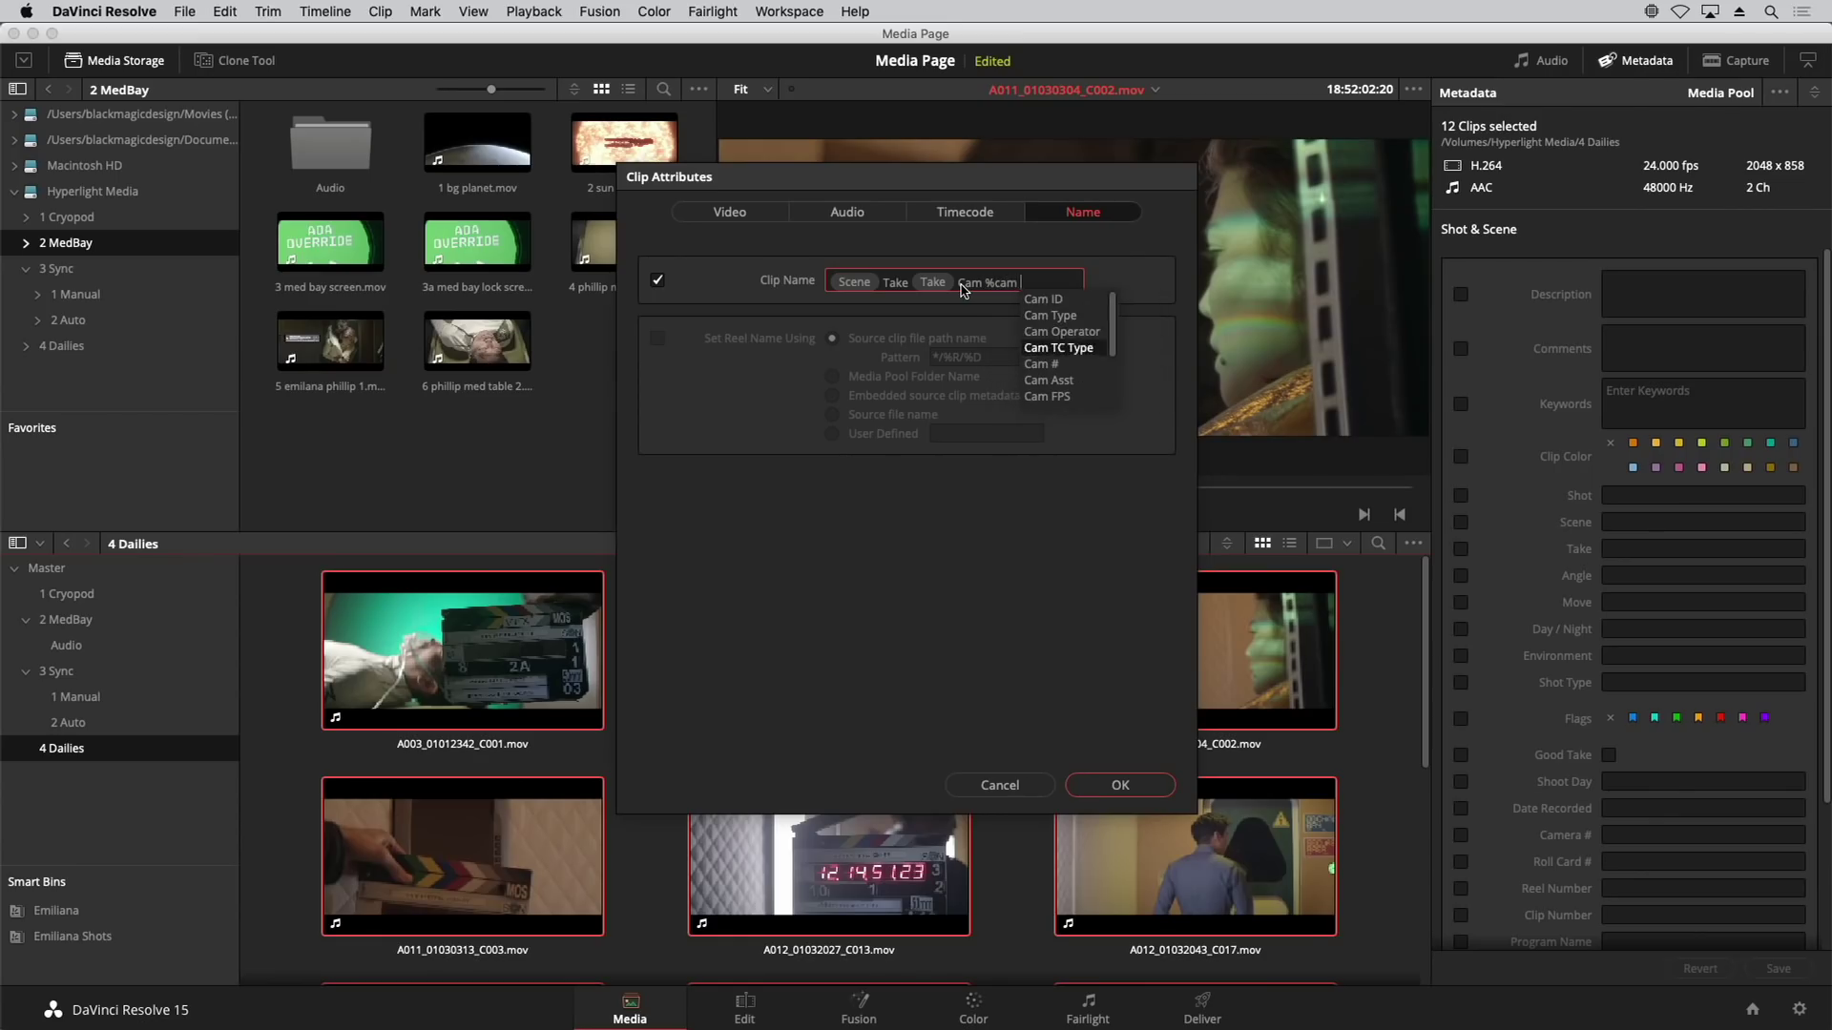
{"action": "key", "text": "Return"}
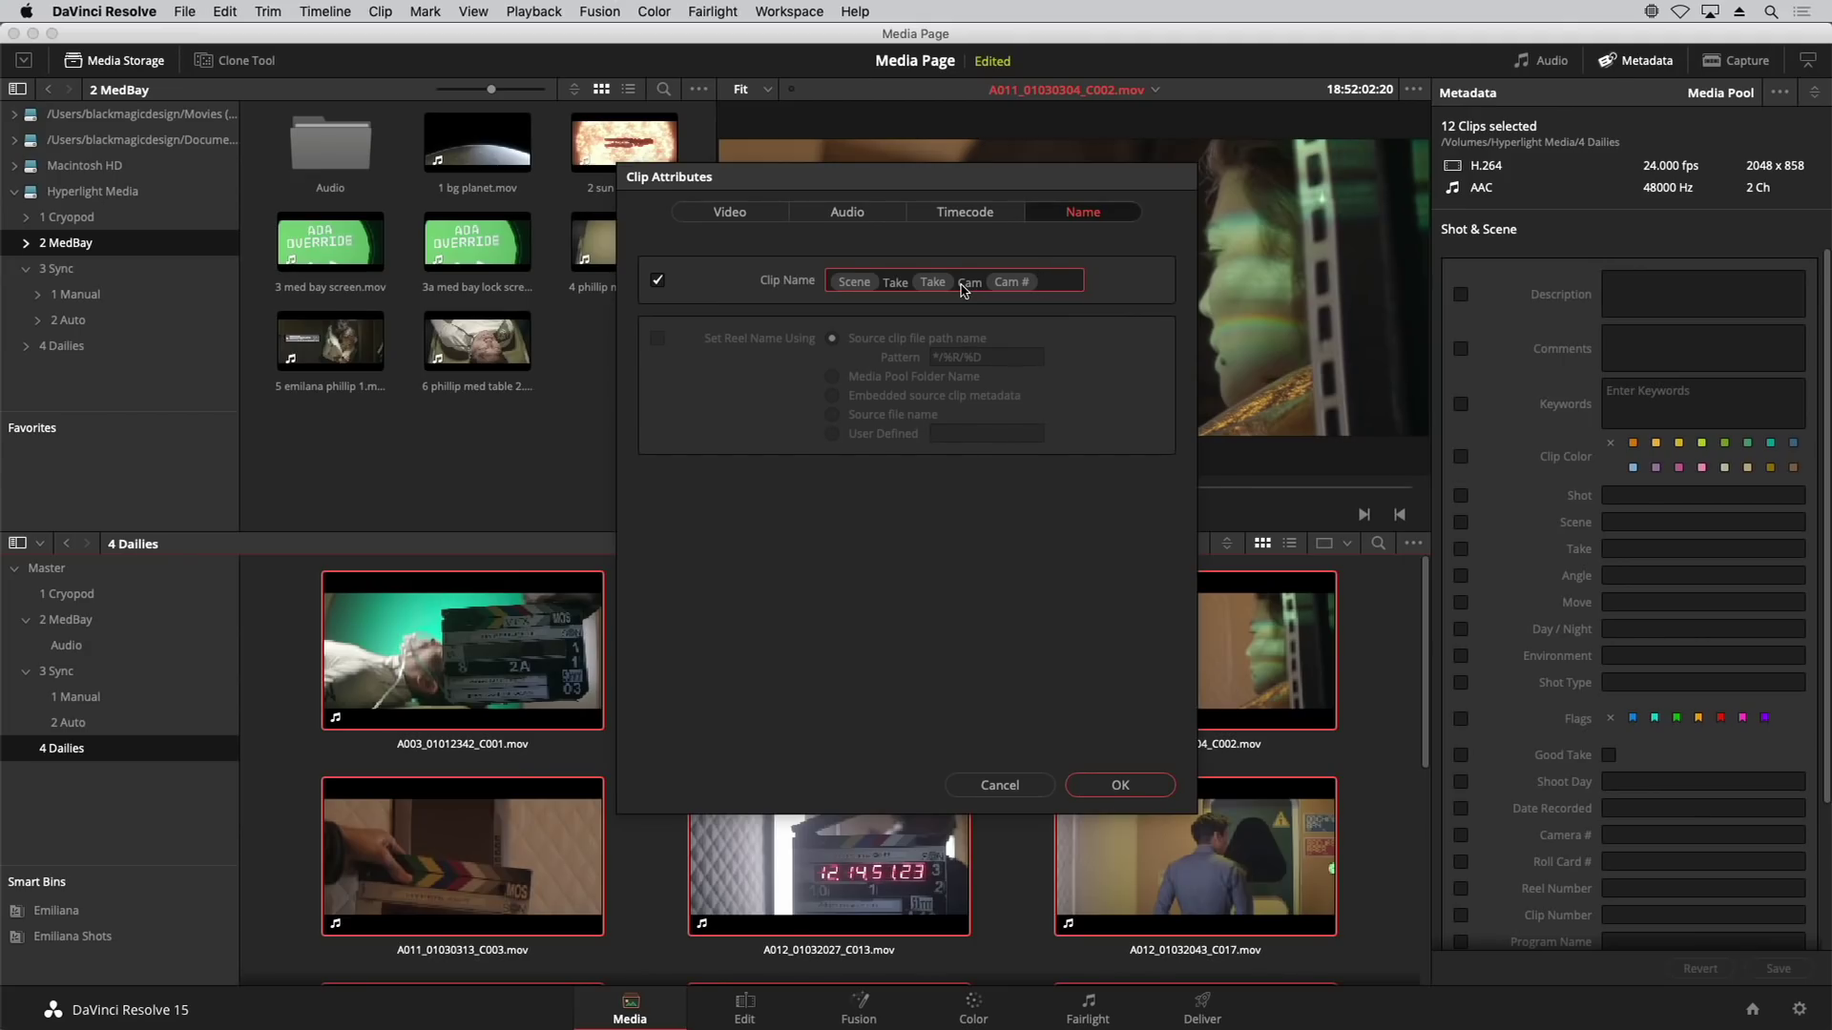
Step: Finish the clip name with the Shot Type metadata variable and apply it to all the selected dailies clips
{"action": "type", "text": "%shot t"}
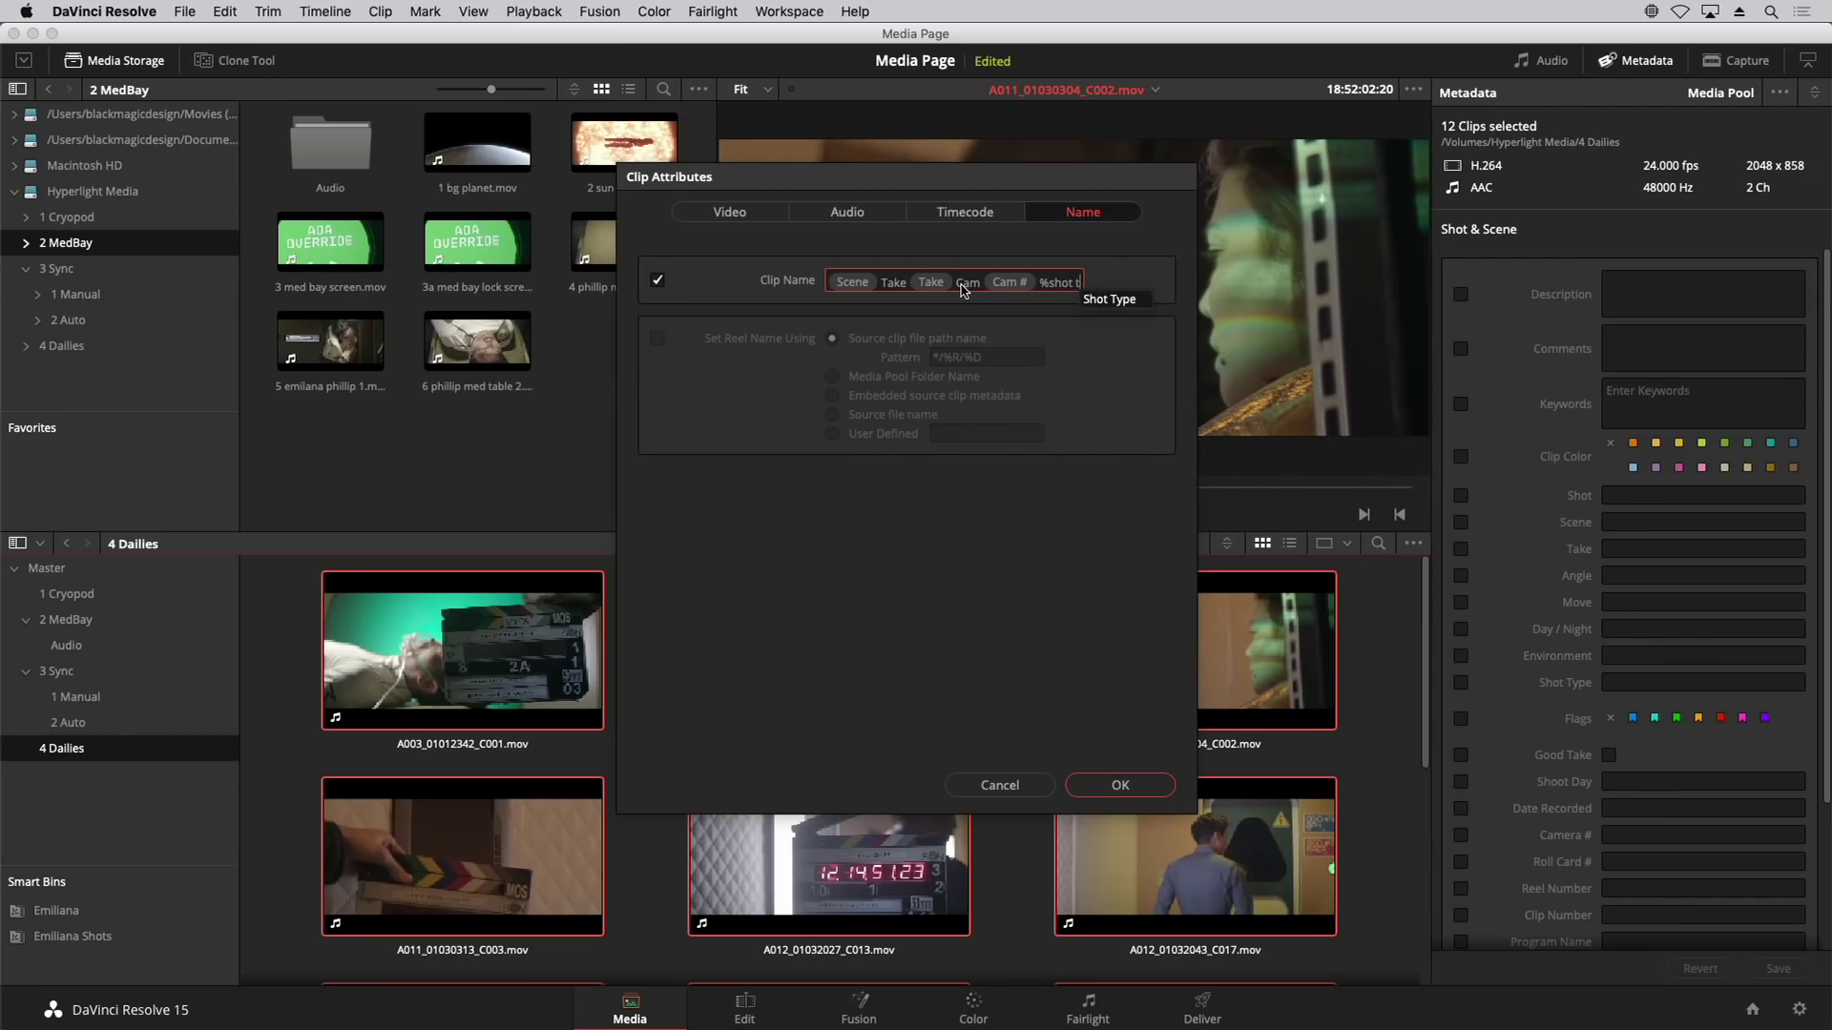
{"action": "key", "text": "Return"}
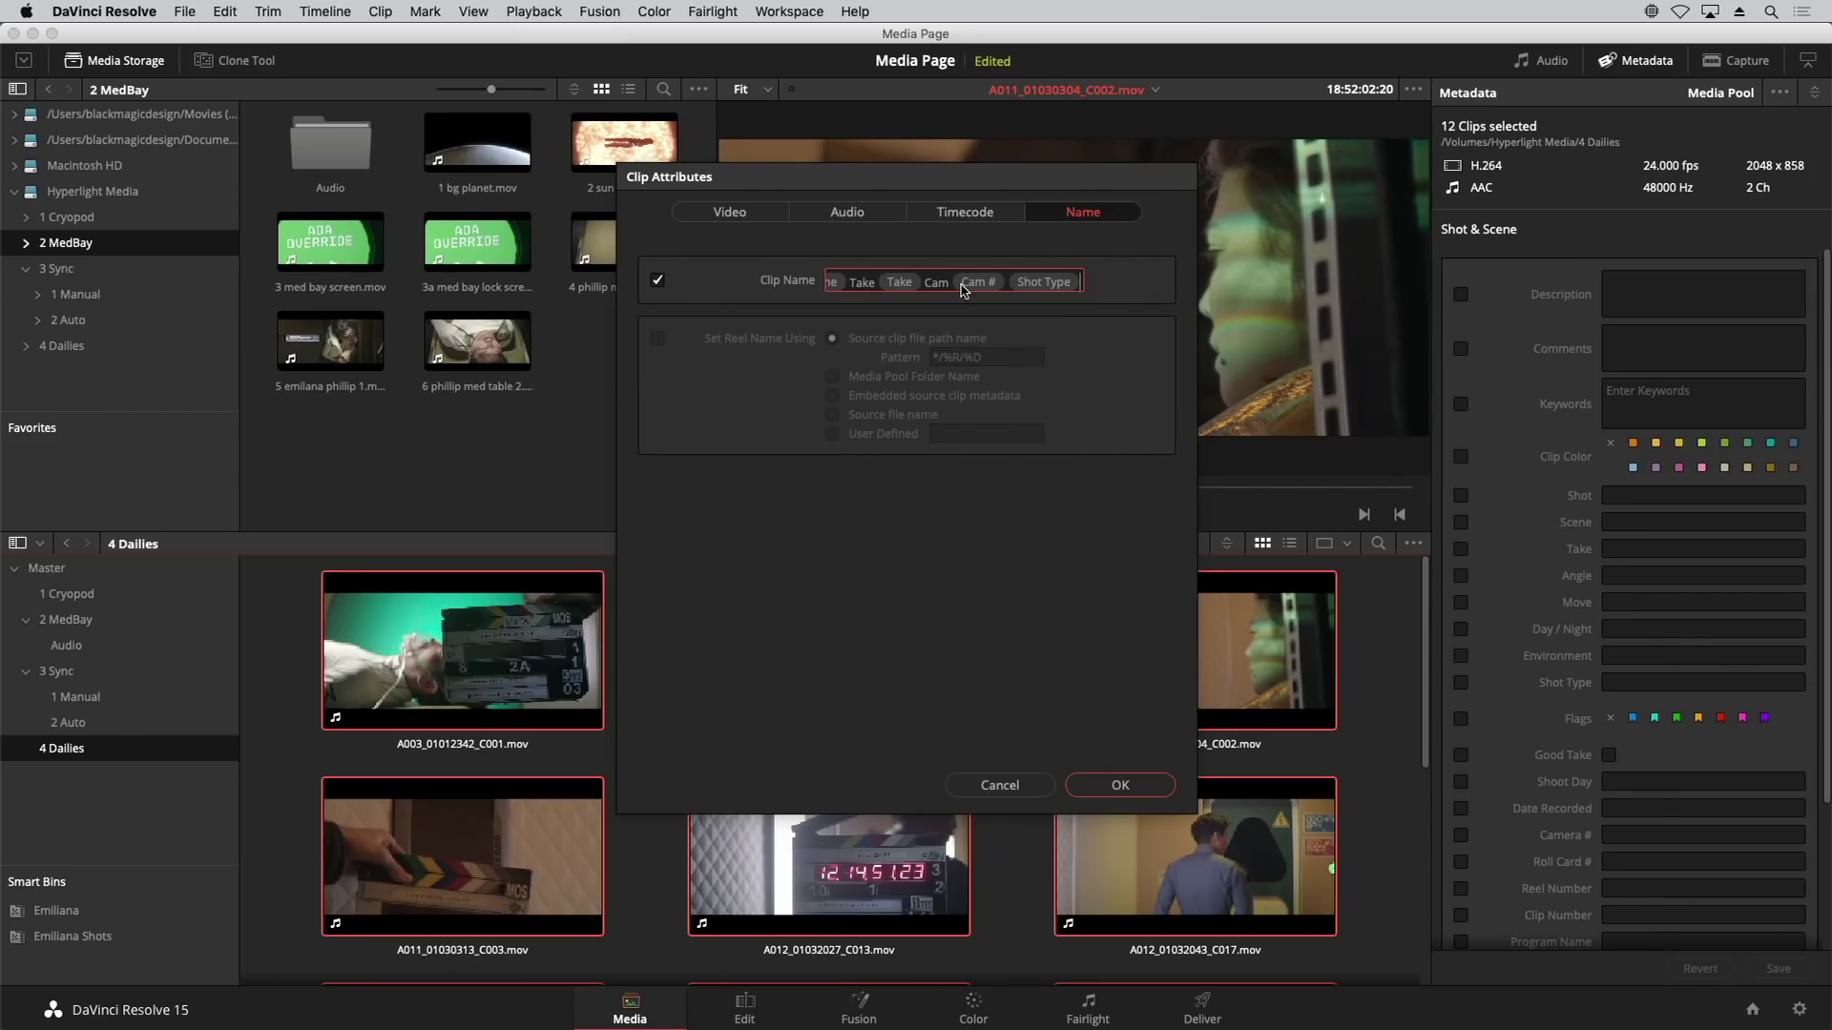
{"action": "left_click", "coordinate": [1119, 785]}
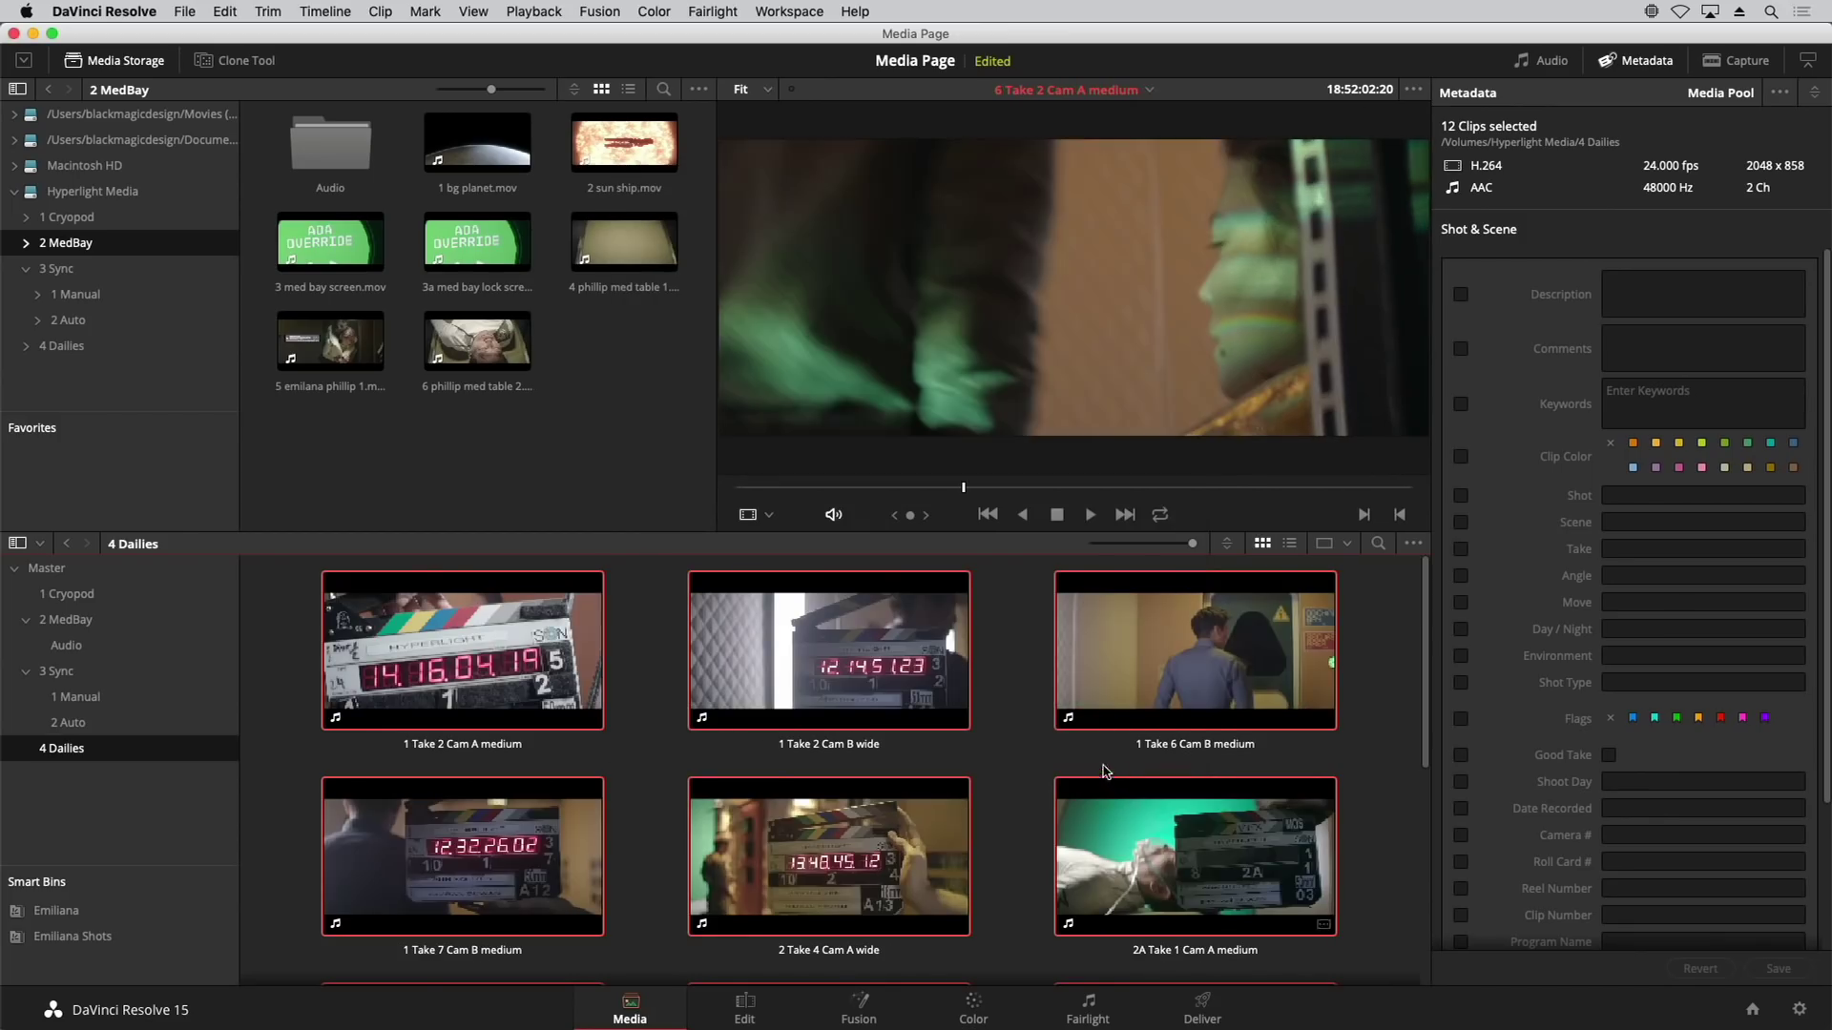
Step: Deselect the clips and inspect the Shot & Scene metadata of the clip 1 Take 6 Cam B medium
{"action": "left_click", "coordinate": [1402, 640]}
{"action": "left_click_drag", "start_coordinate": [1423, 633], "coordinate": [1420, 515]}
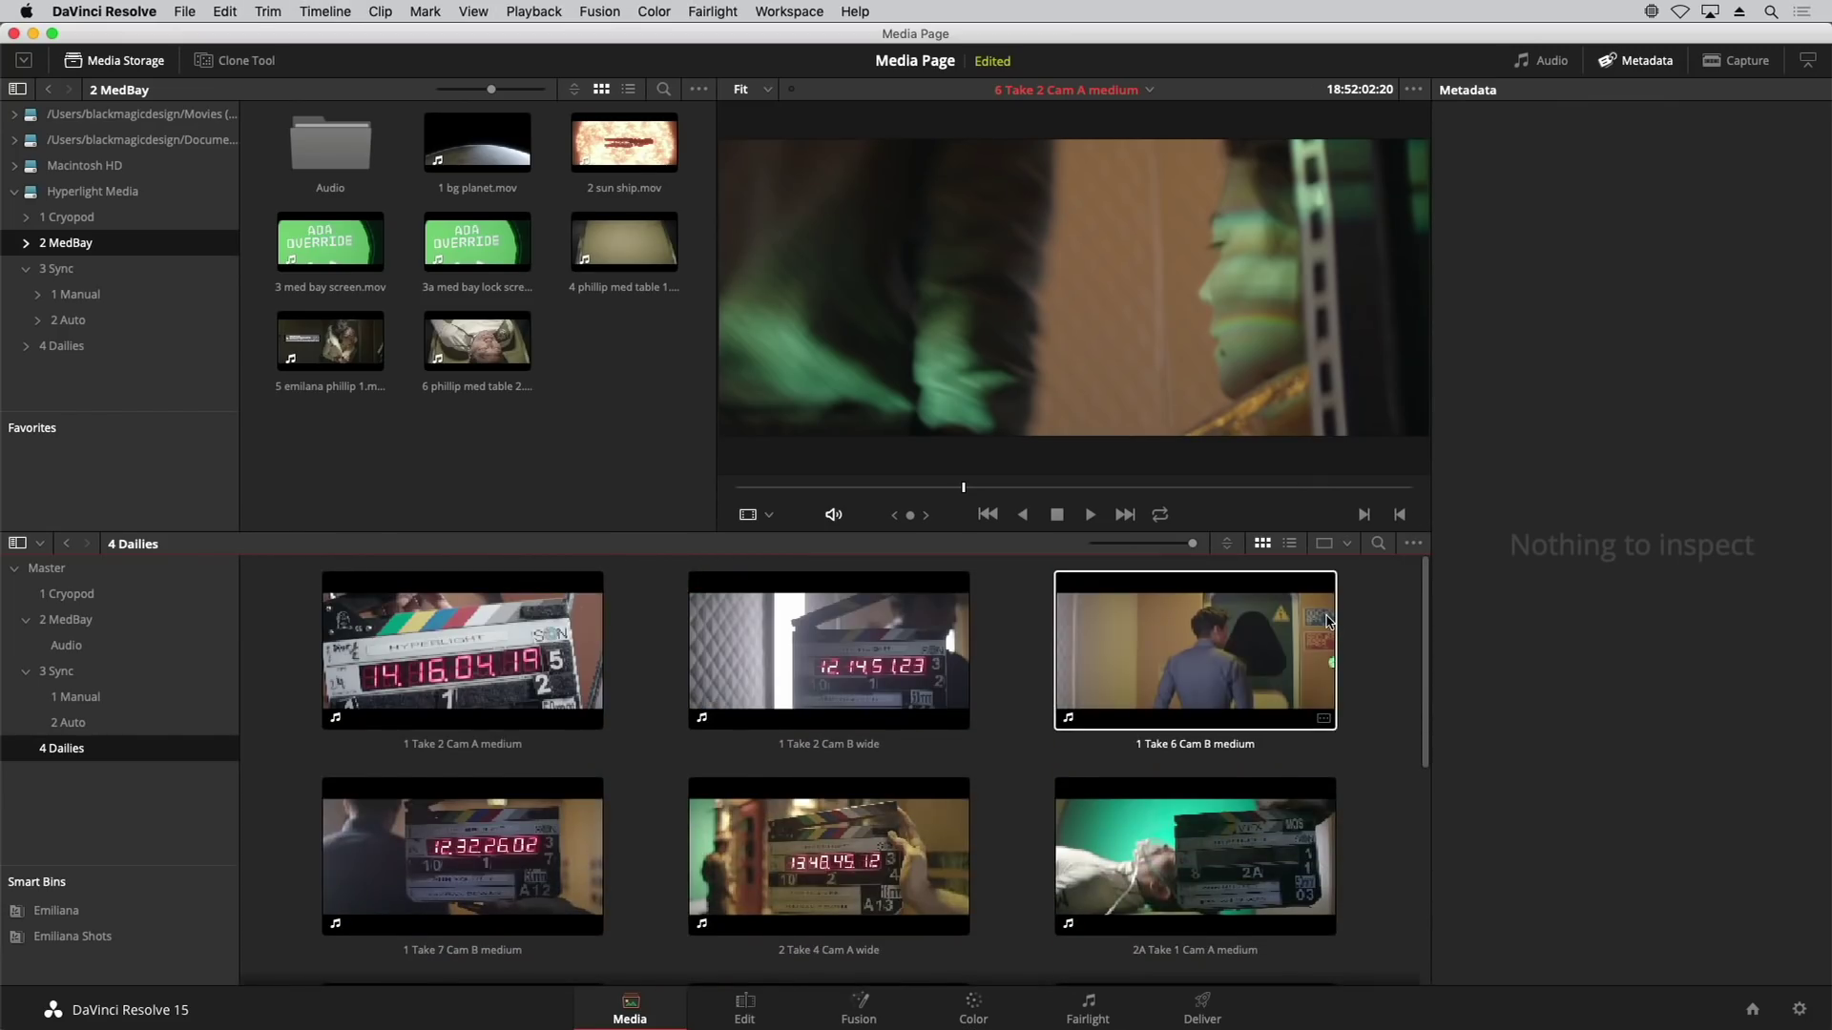
{"action": "left_click", "coordinate": [1355, 622]}
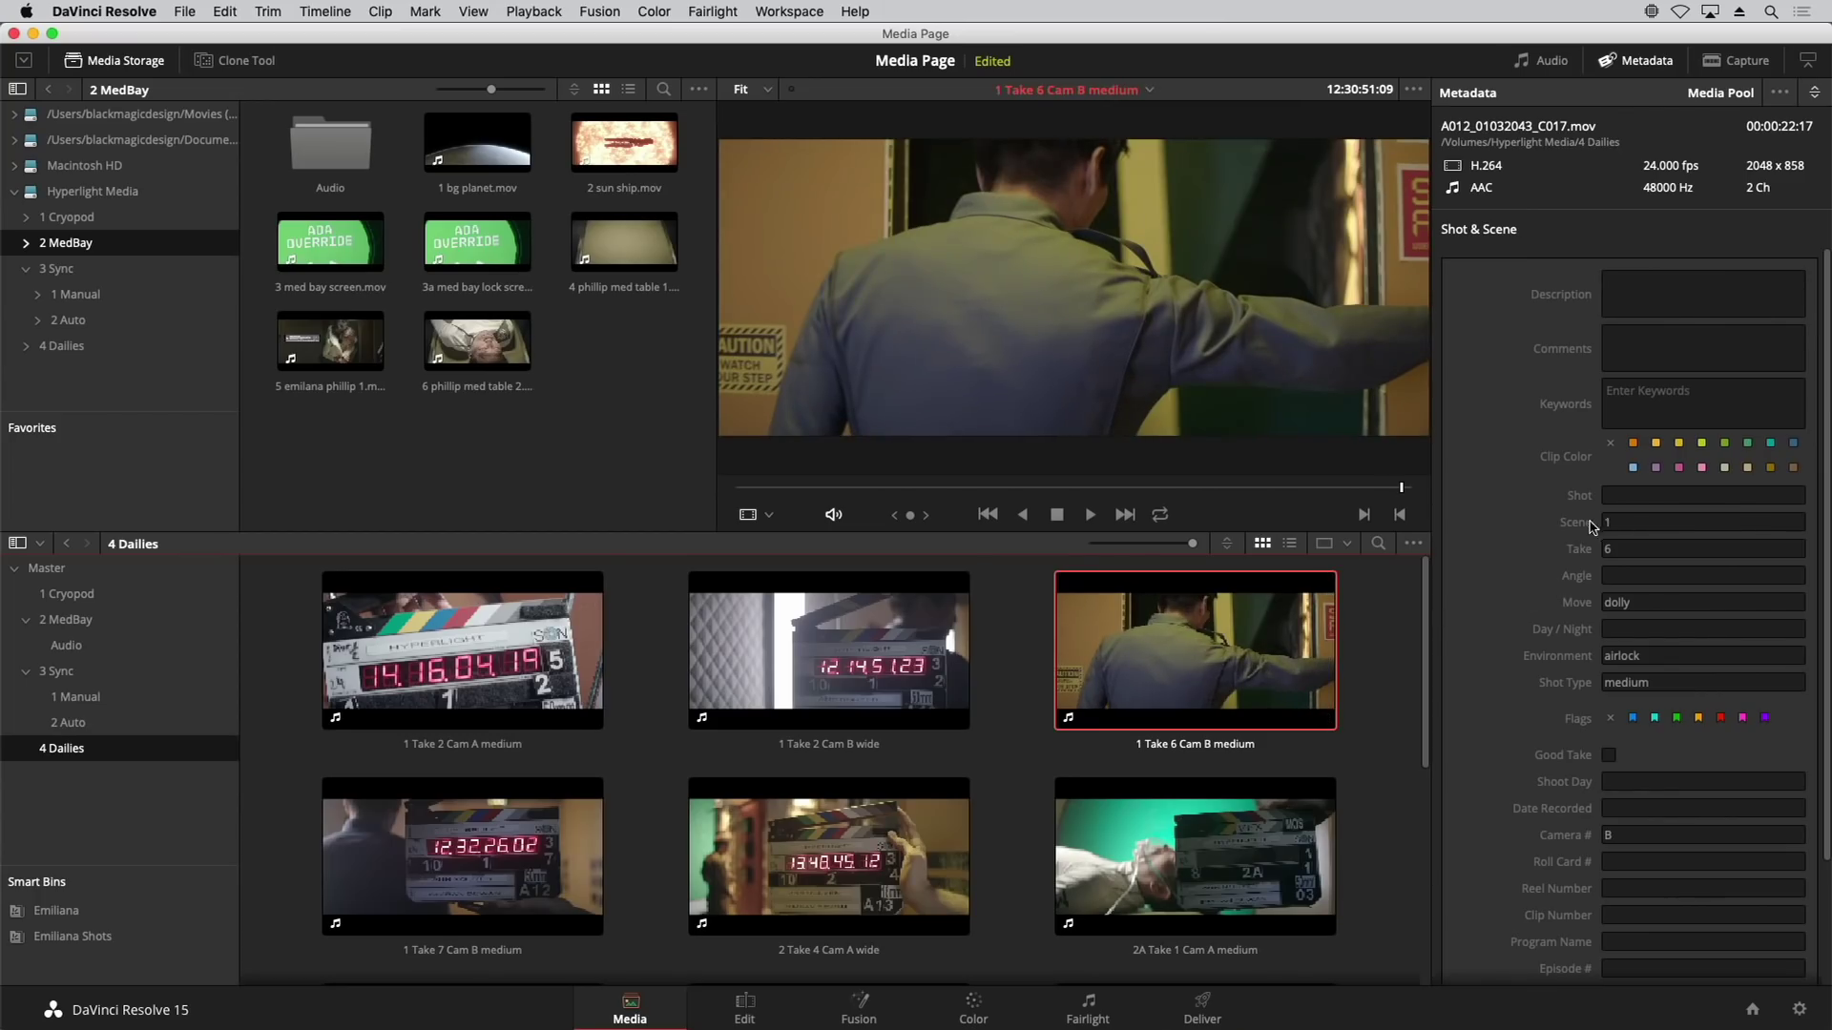